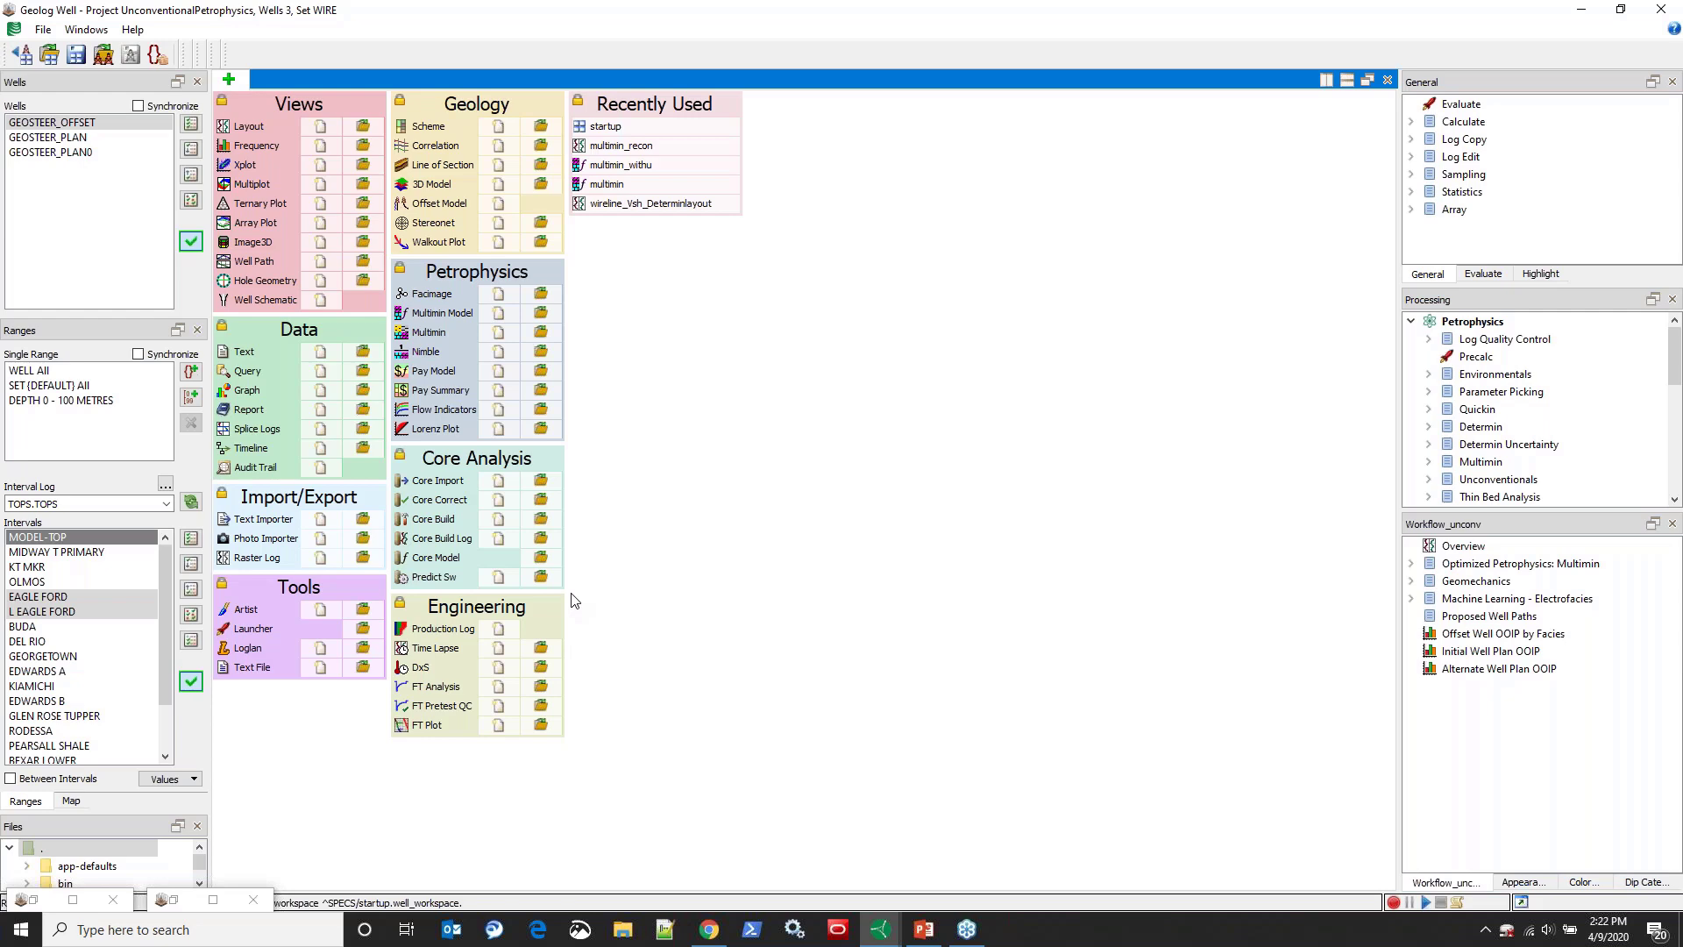
Step: Bring up the gs_plan and gs_plan_1 layouts, examine both planned well paths along their laterals, and minimise that window
click(213, 901)
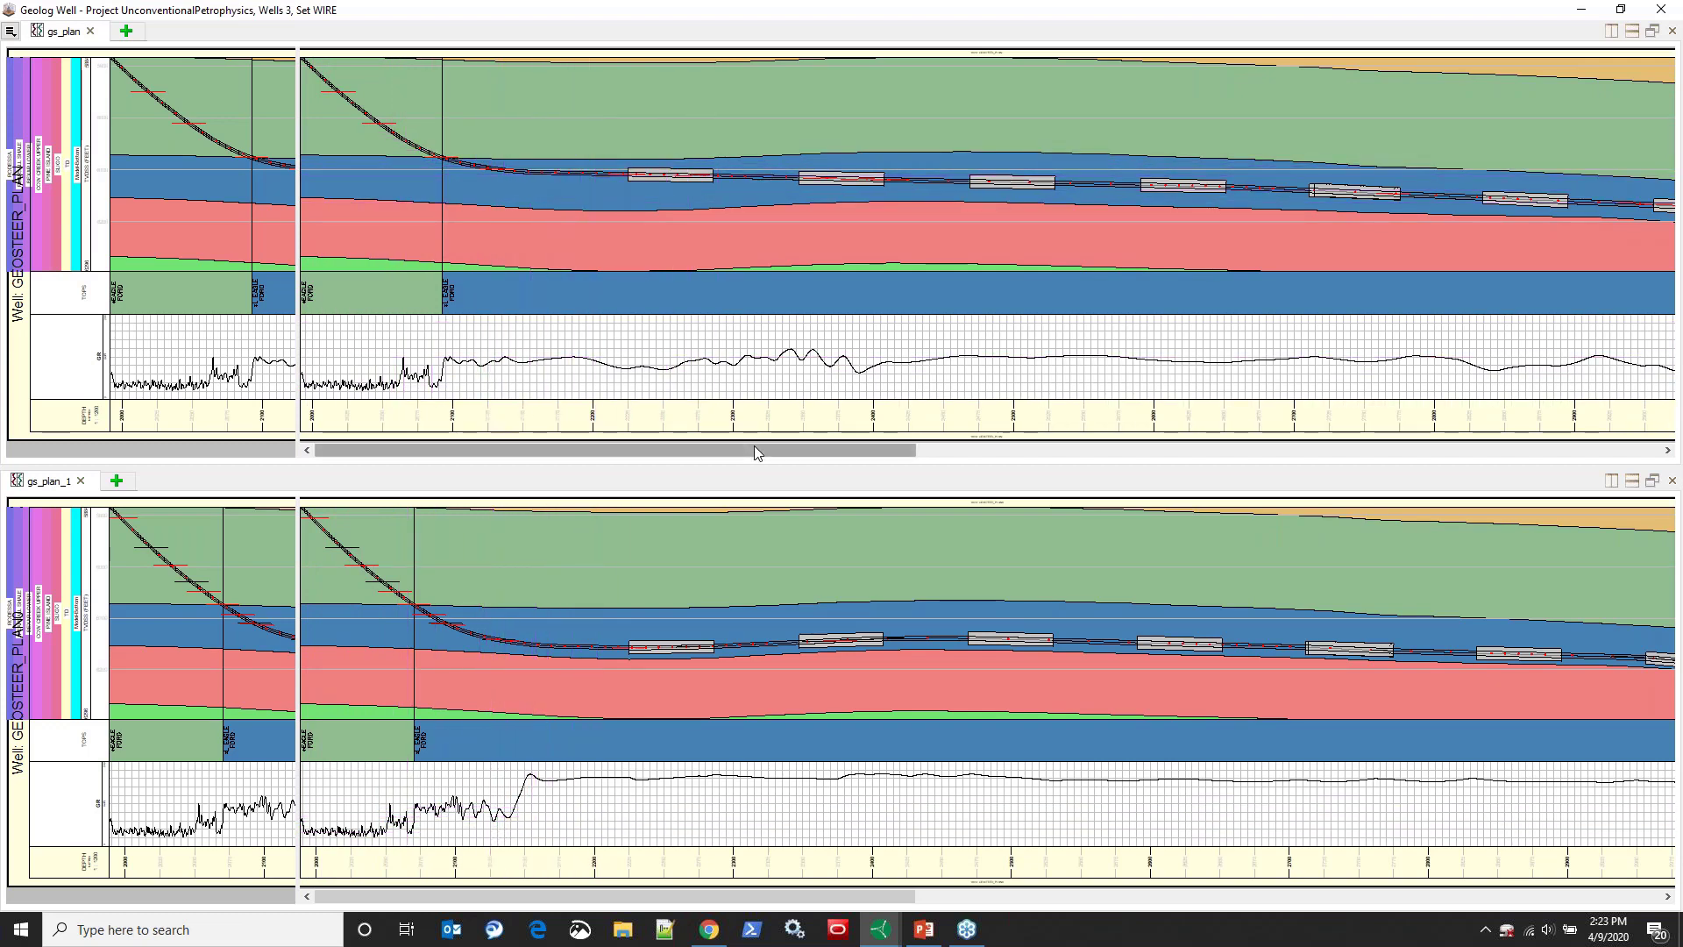
drag(753, 446, 1183, 491)
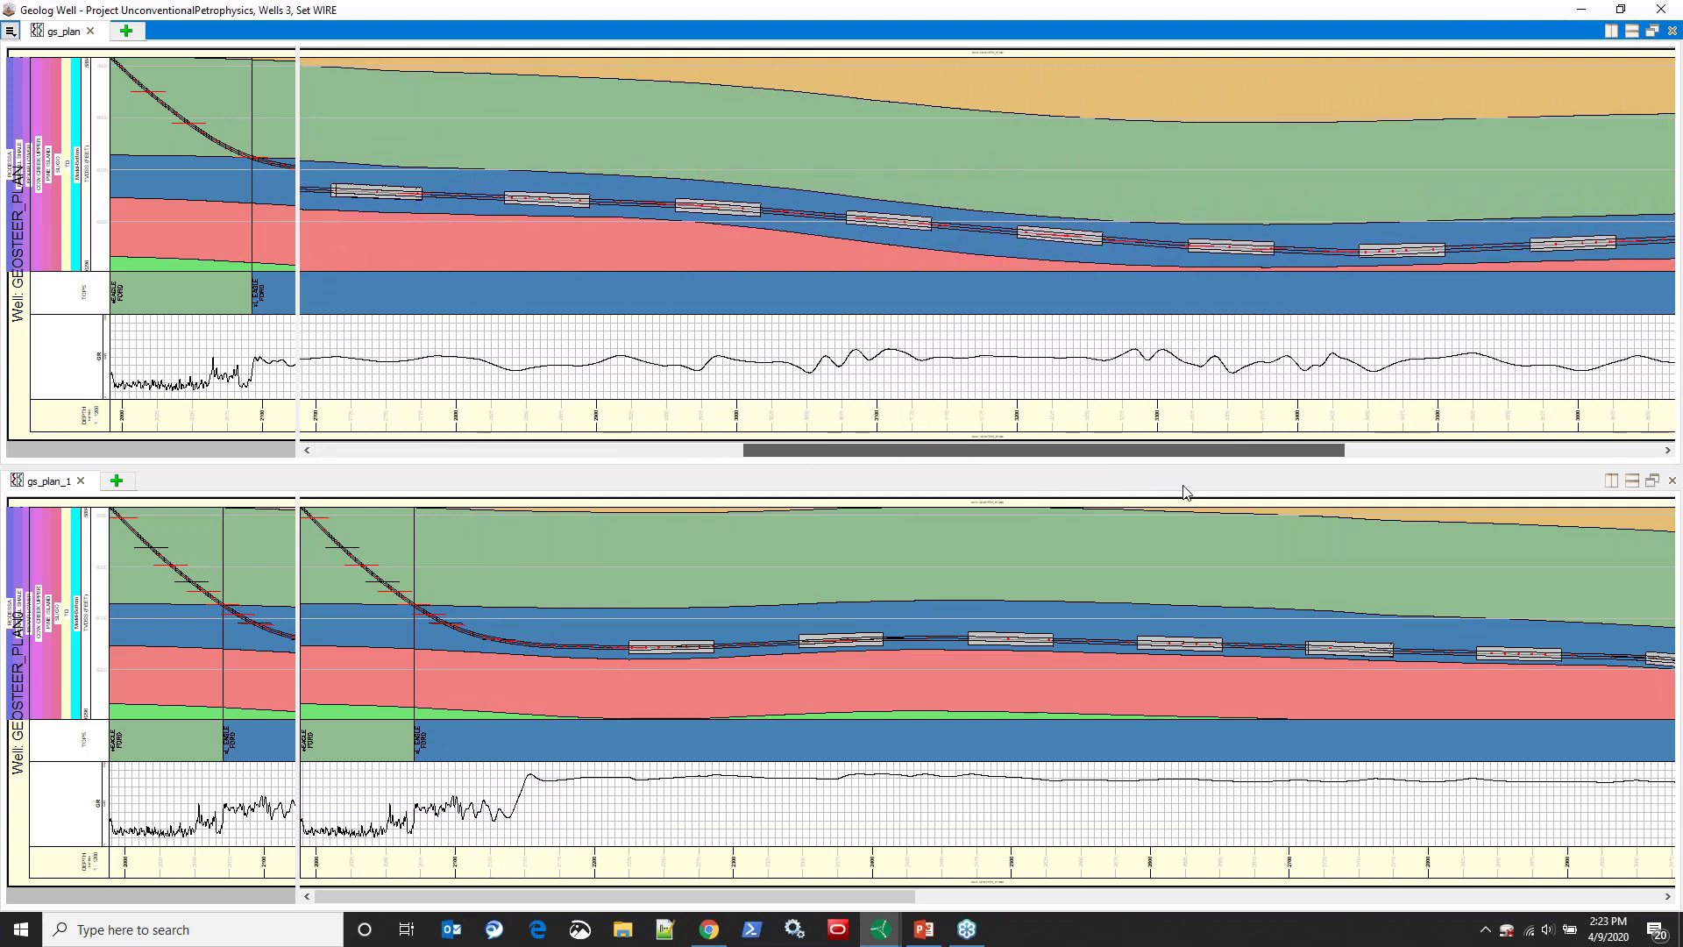
drag(1186, 491, 756, 492)
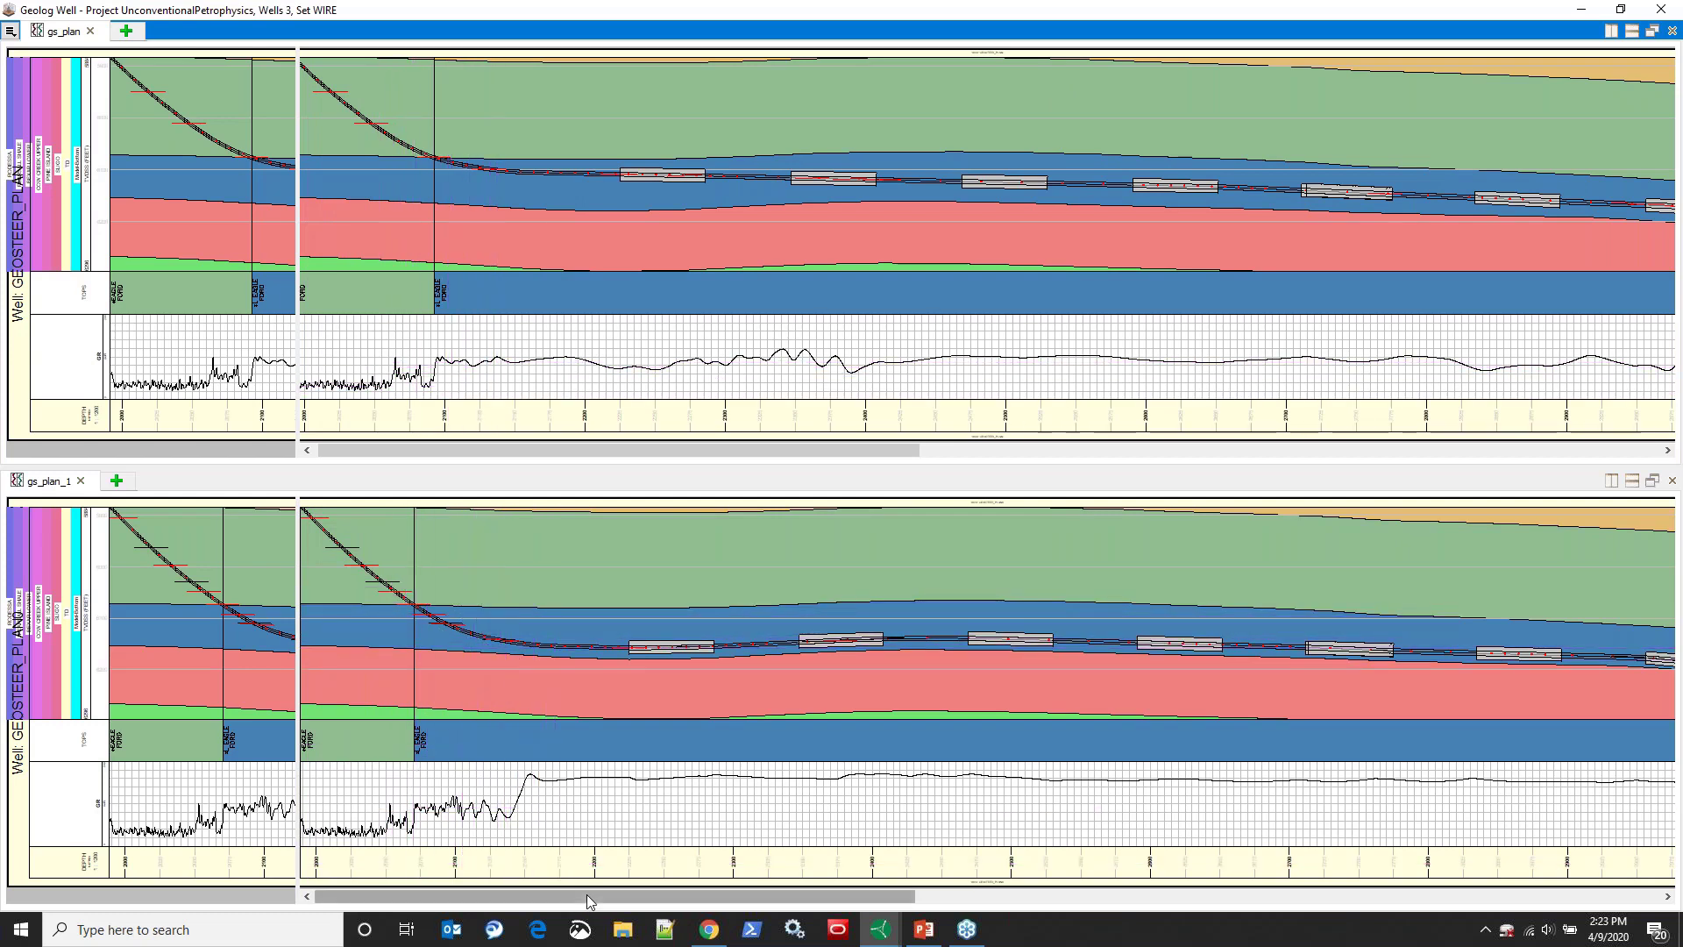
mouse_move(591, 895)
mouse_down()
mouse_move(802, 929)
mouse_move(1320, 936)
mouse_move(1307, 890)
mouse_move(611, 887)
mouse_up()
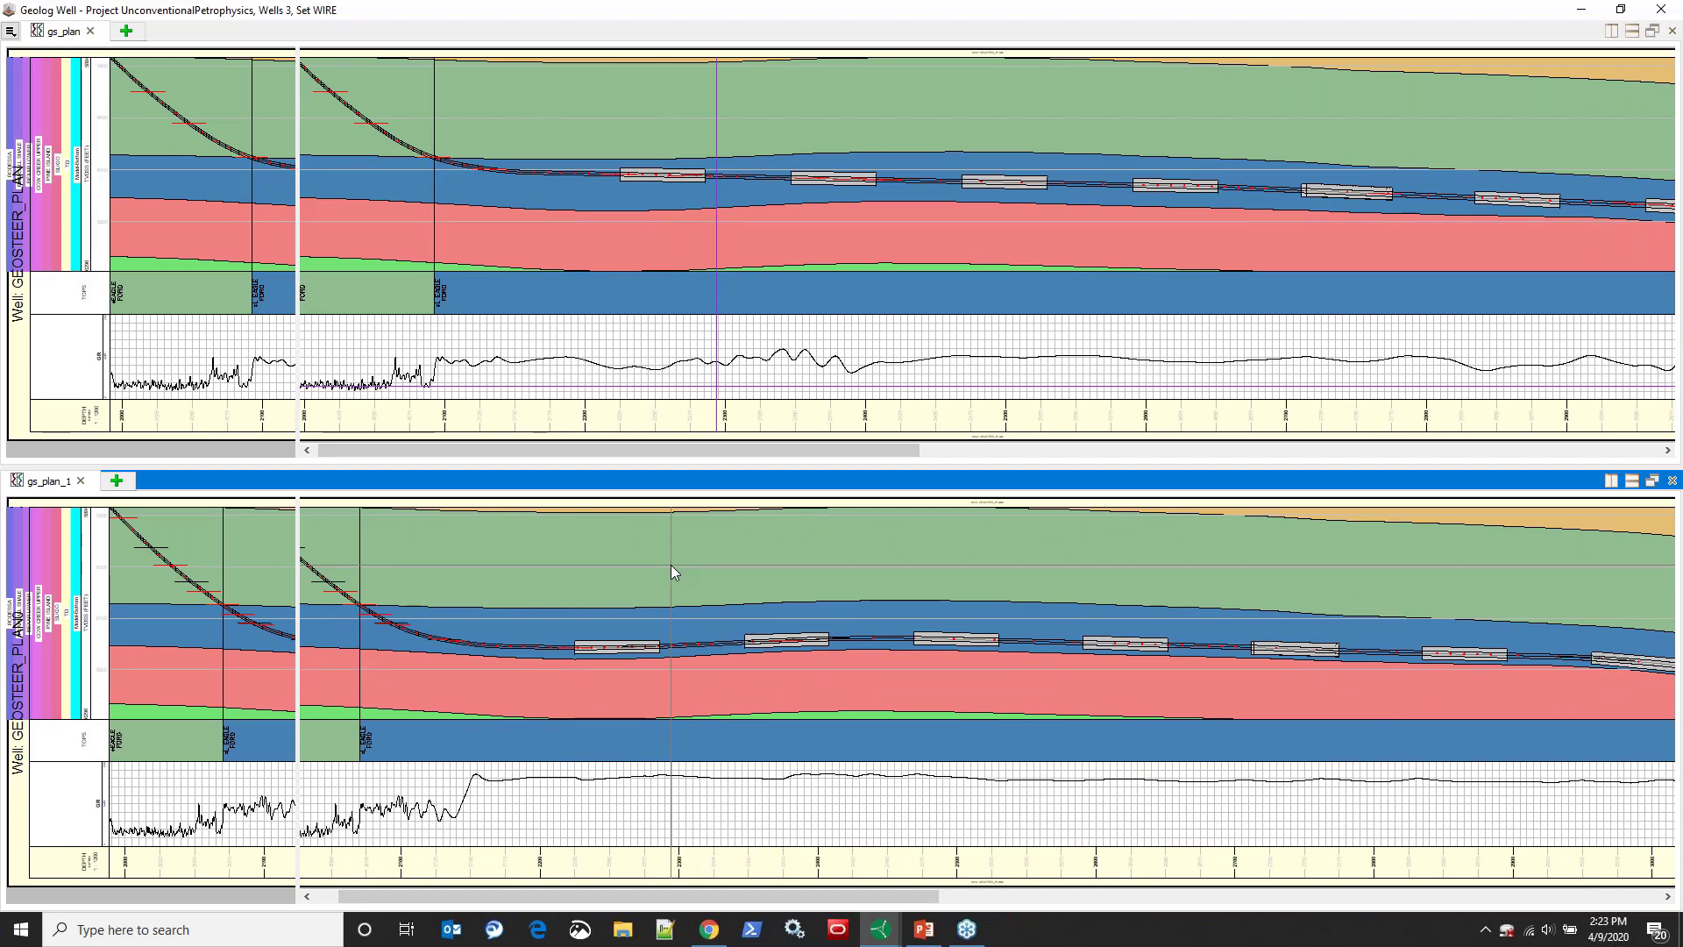
click(1582, 11)
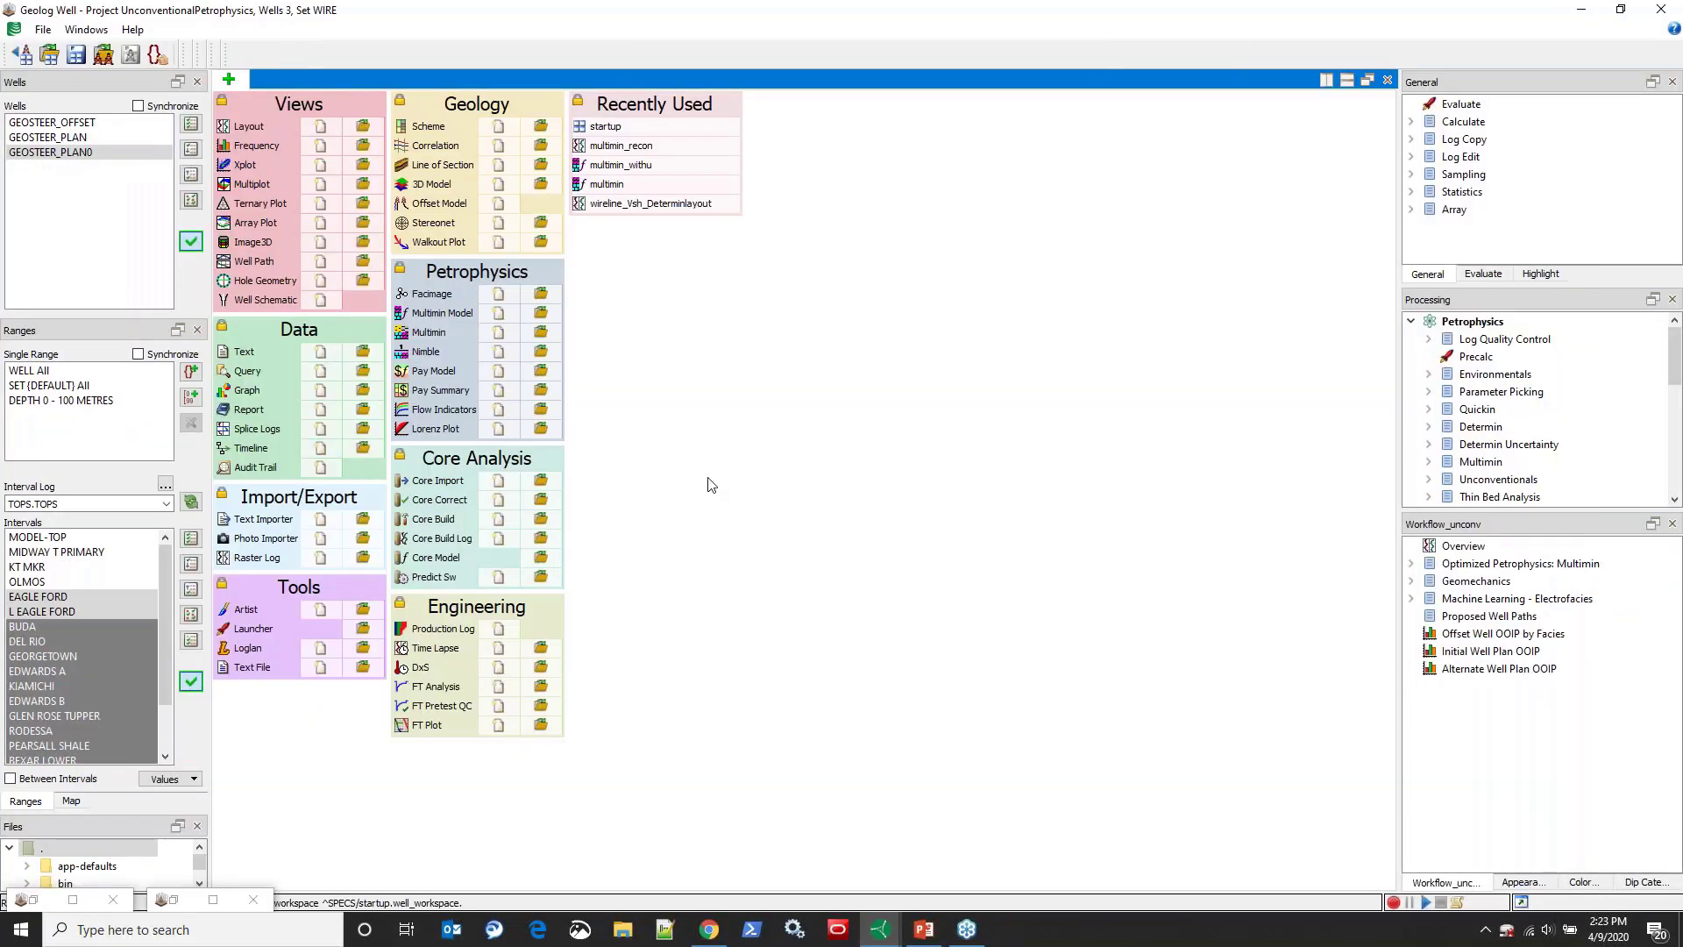
Step: Select the GEOSTEER_OFFSET well and set the interval log to TOPS_PROCESS.TOPS
click(71, 122)
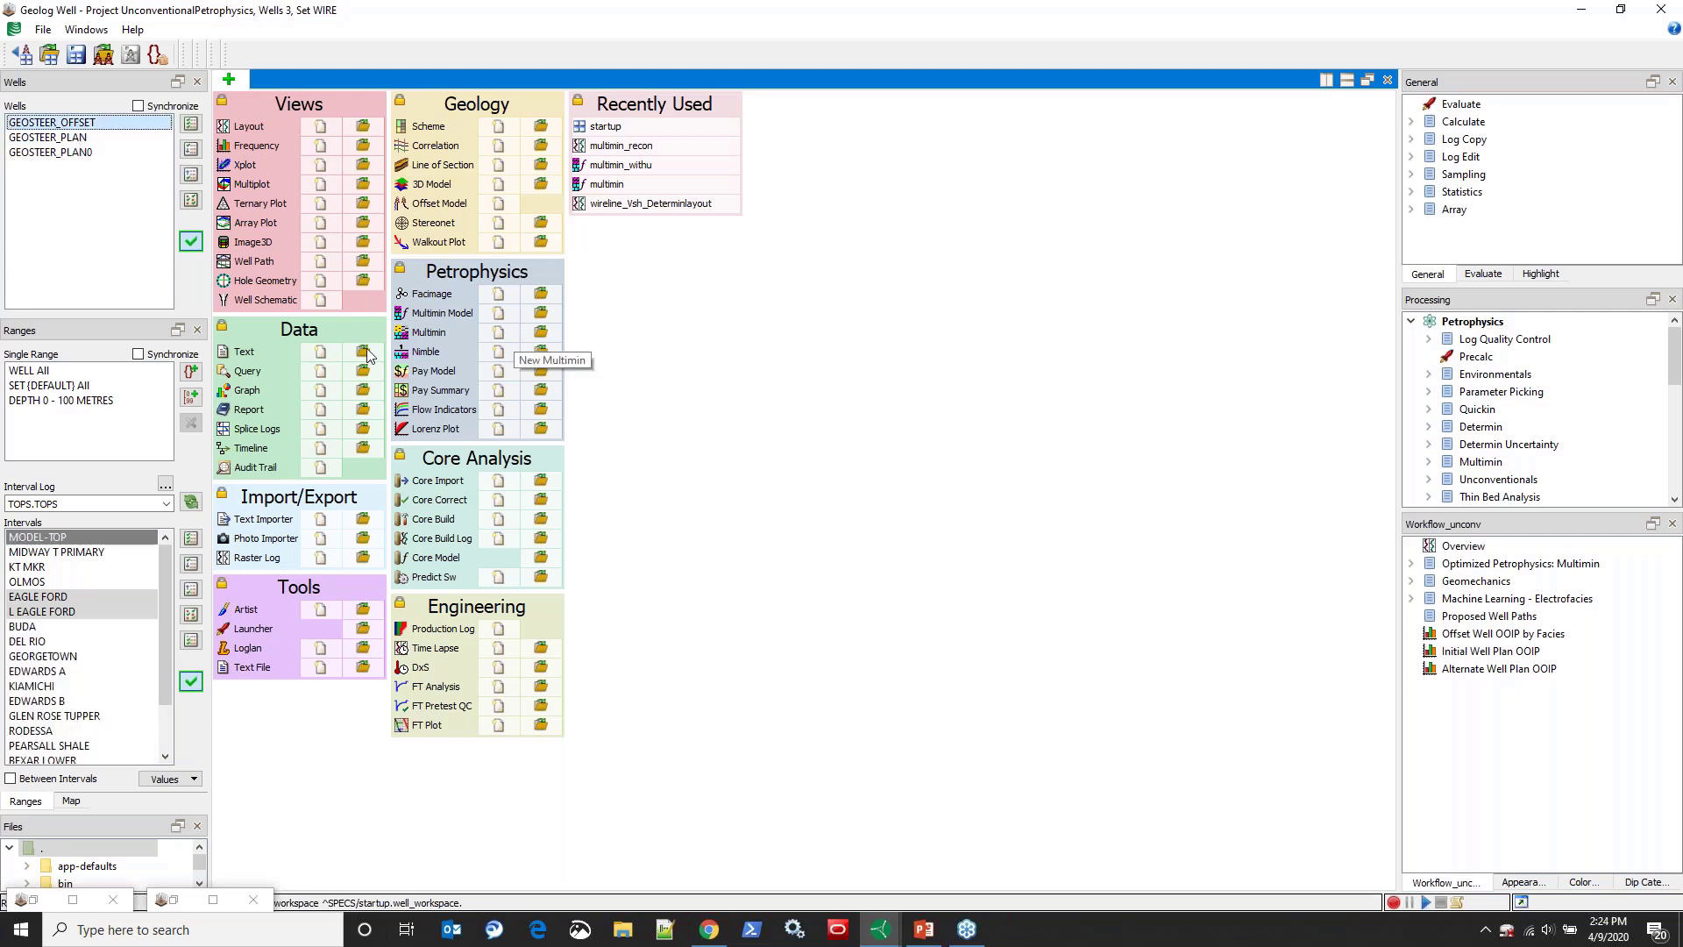
click(165, 503)
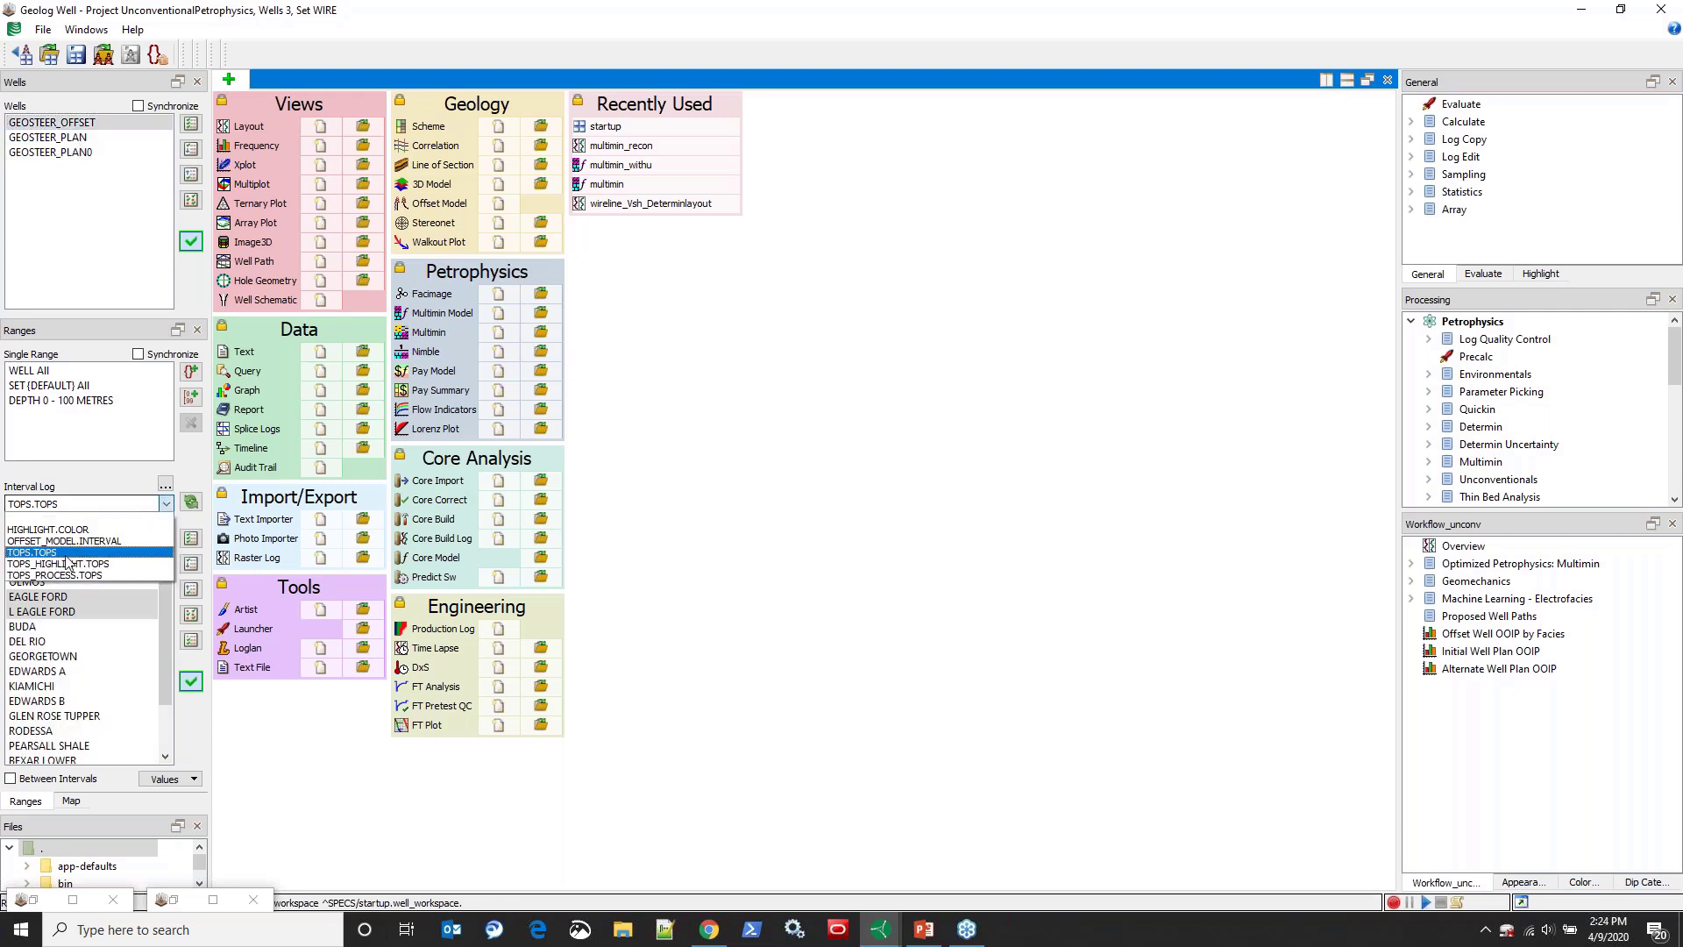
click(69, 575)
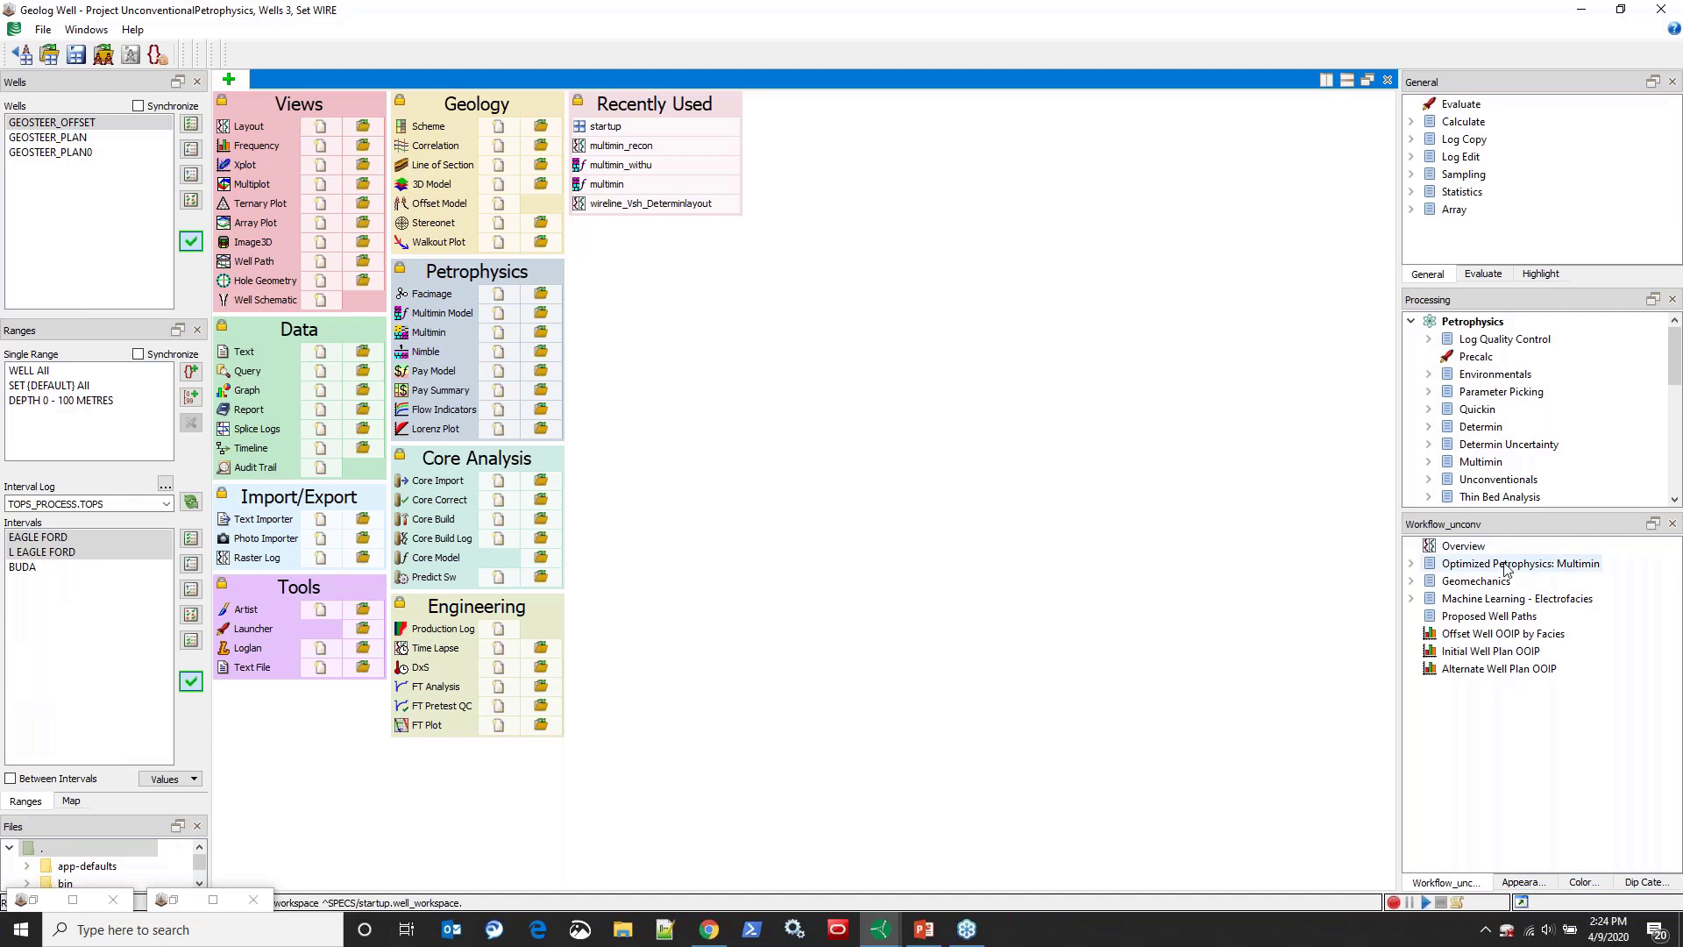
Step: Examine the contents of the Multimin, Geomechanics and Machine Learning groups in the Workflow_unconv list, with the list temporarily undocked
drag(1481, 530, 908, 322)
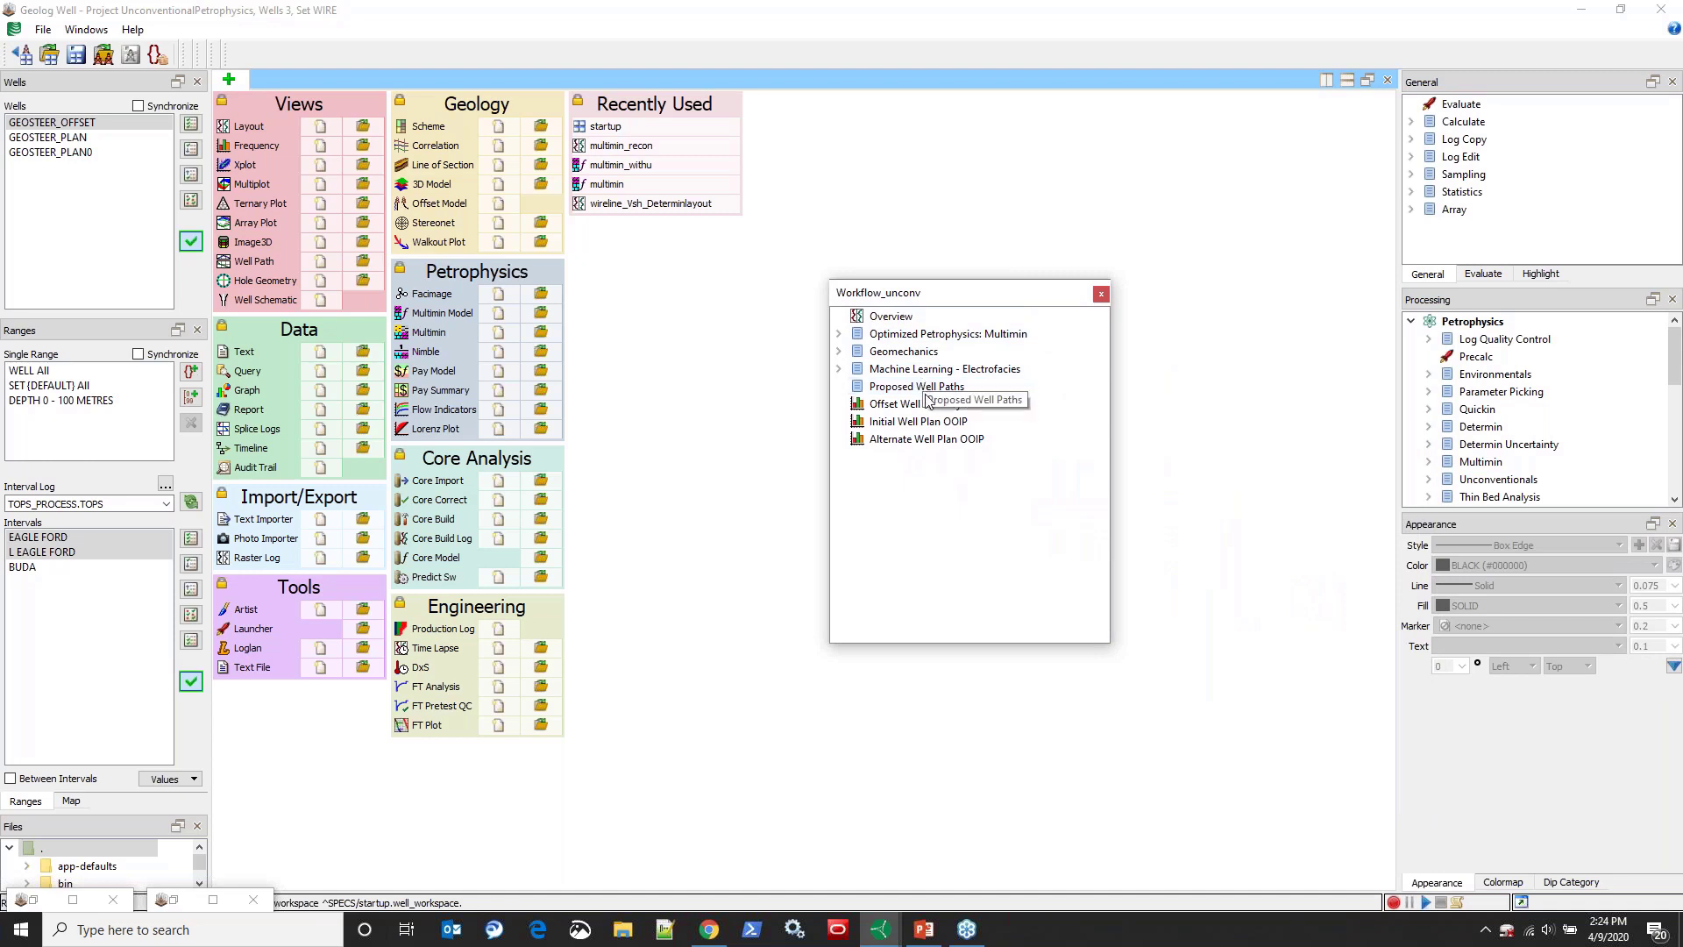
drag(911, 296, 847, 318)
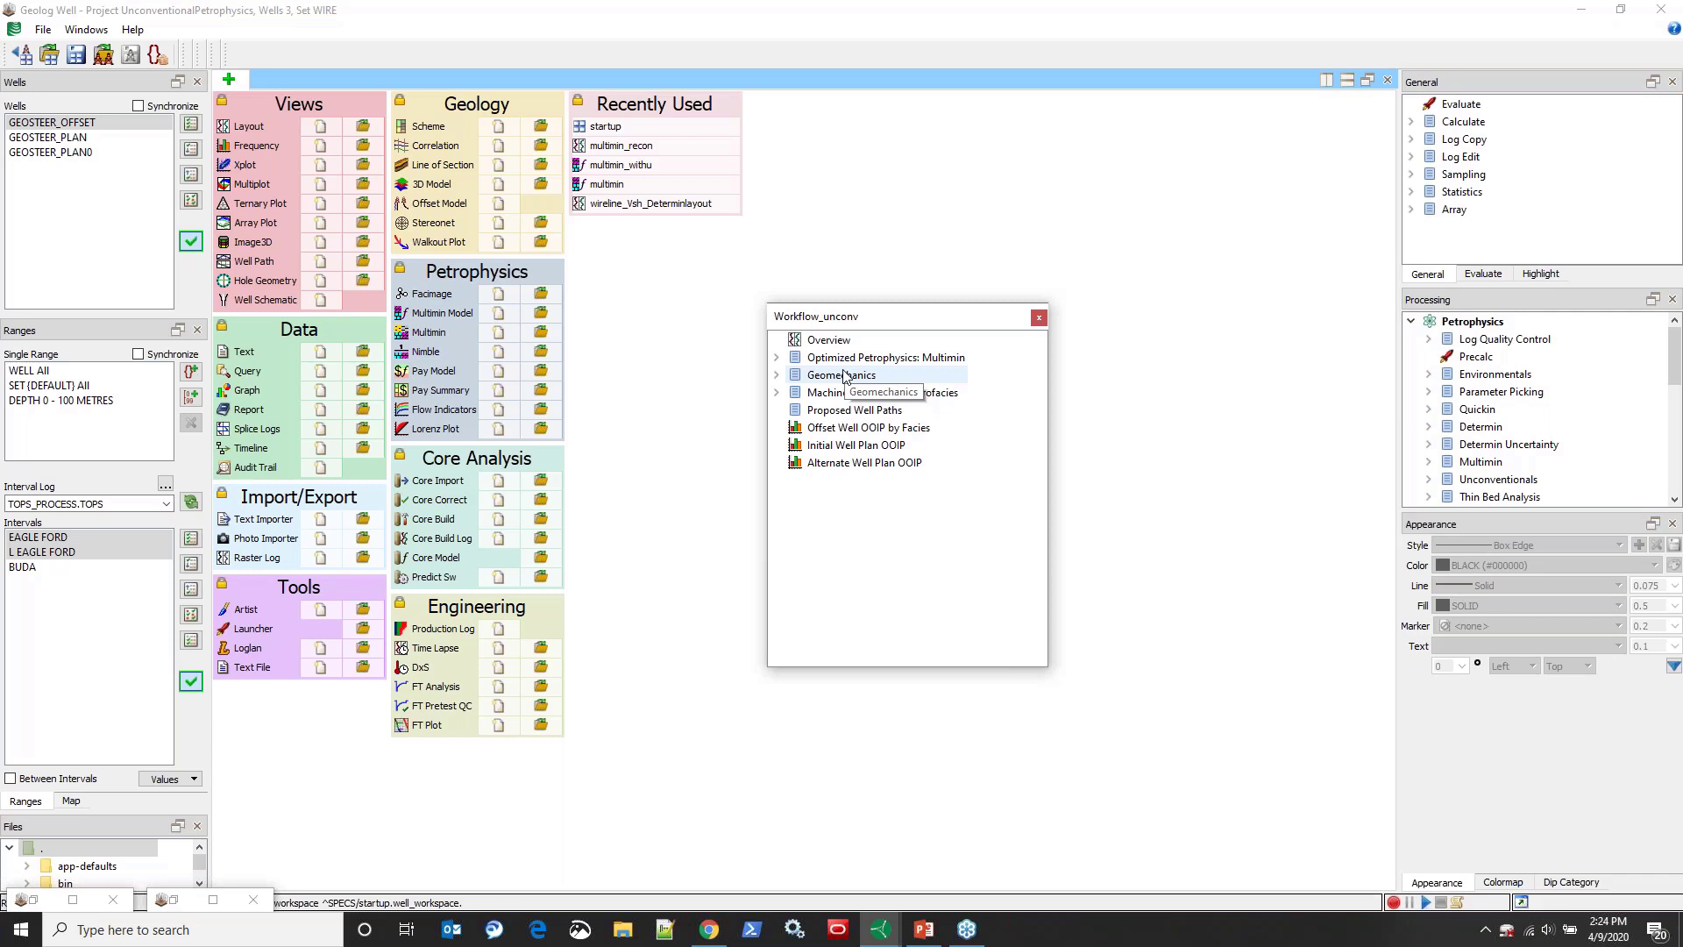
click(777, 358)
click(775, 428)
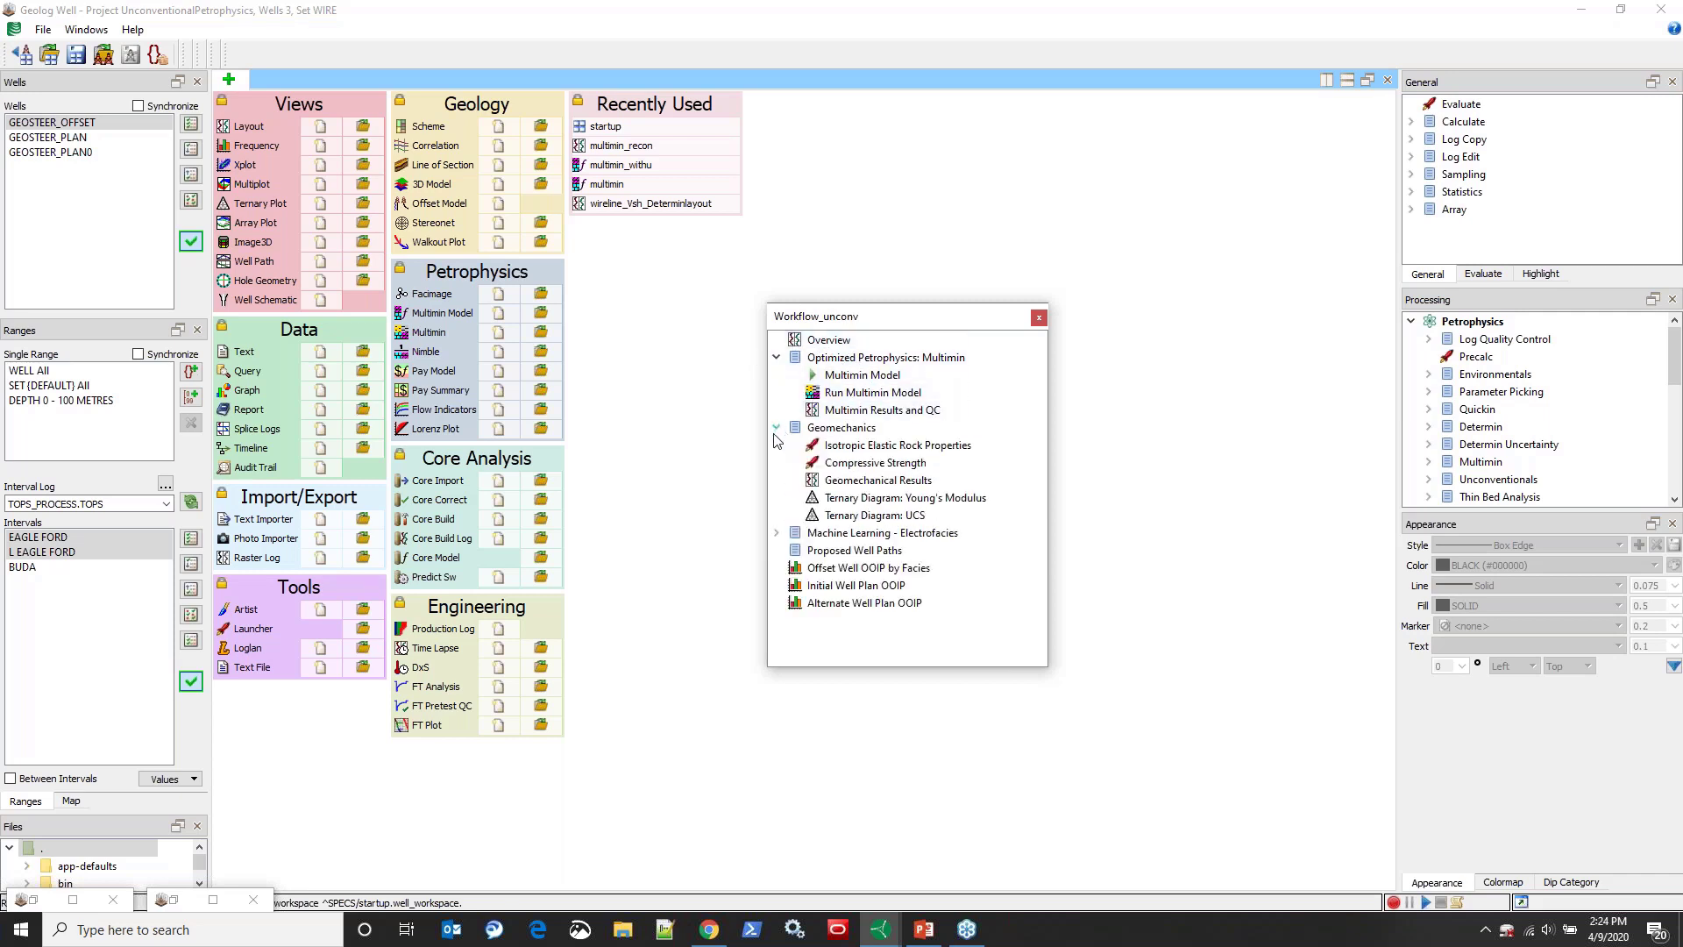
click(776, 534)
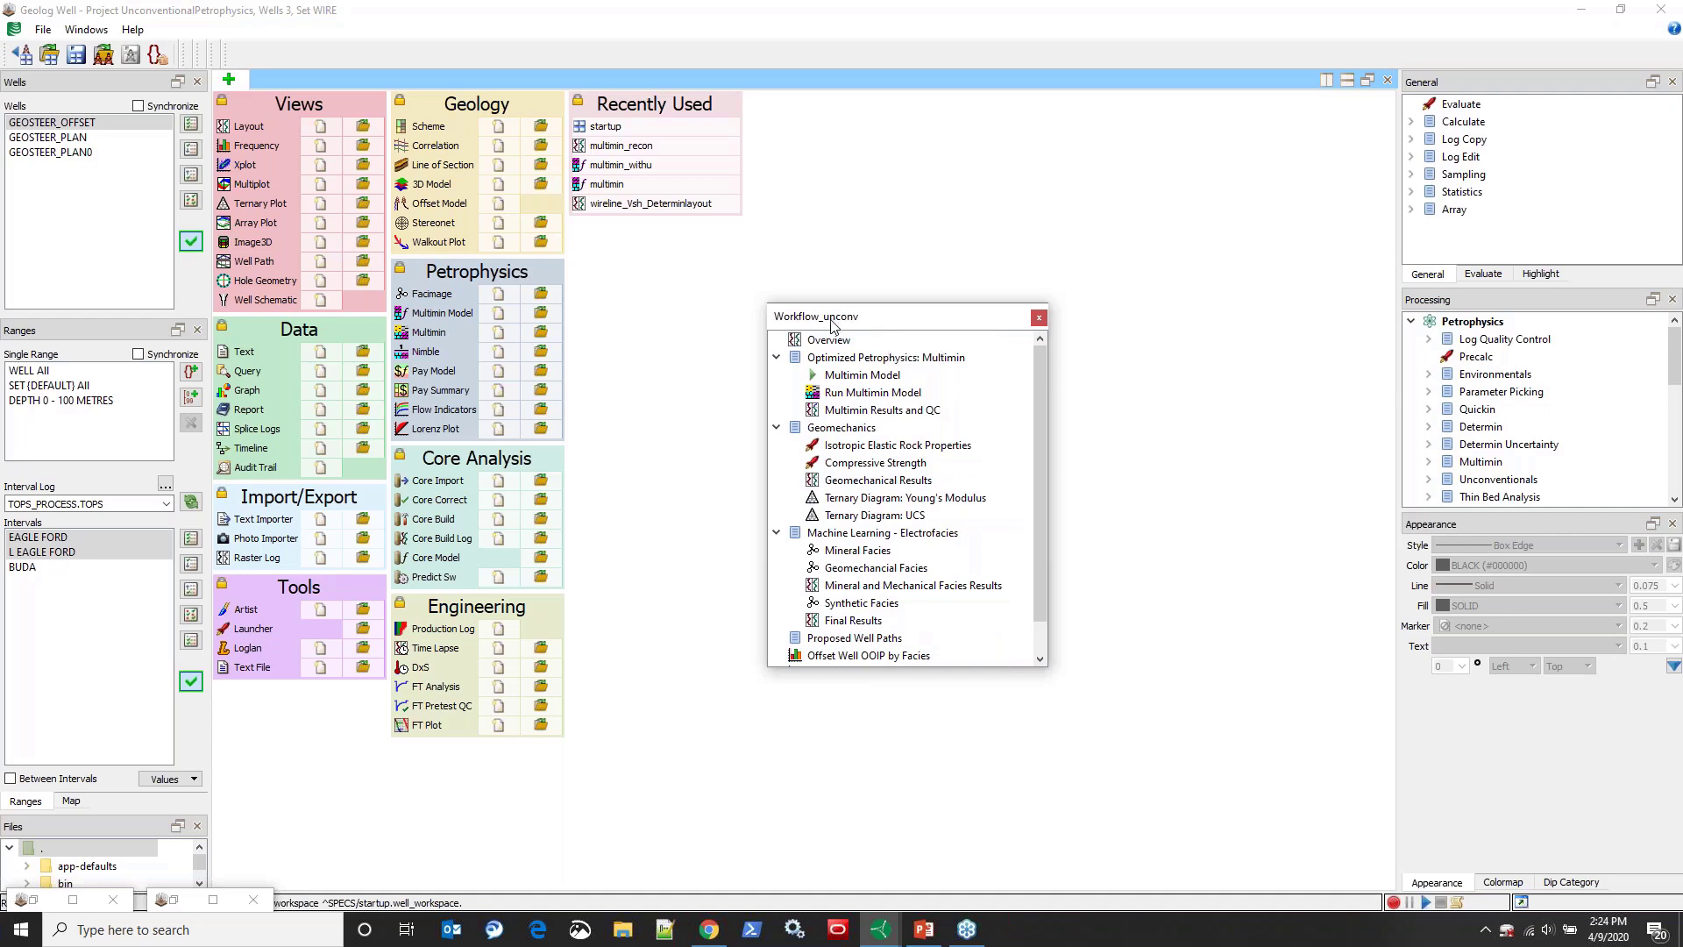
drag(832, 326, 1469, 605)
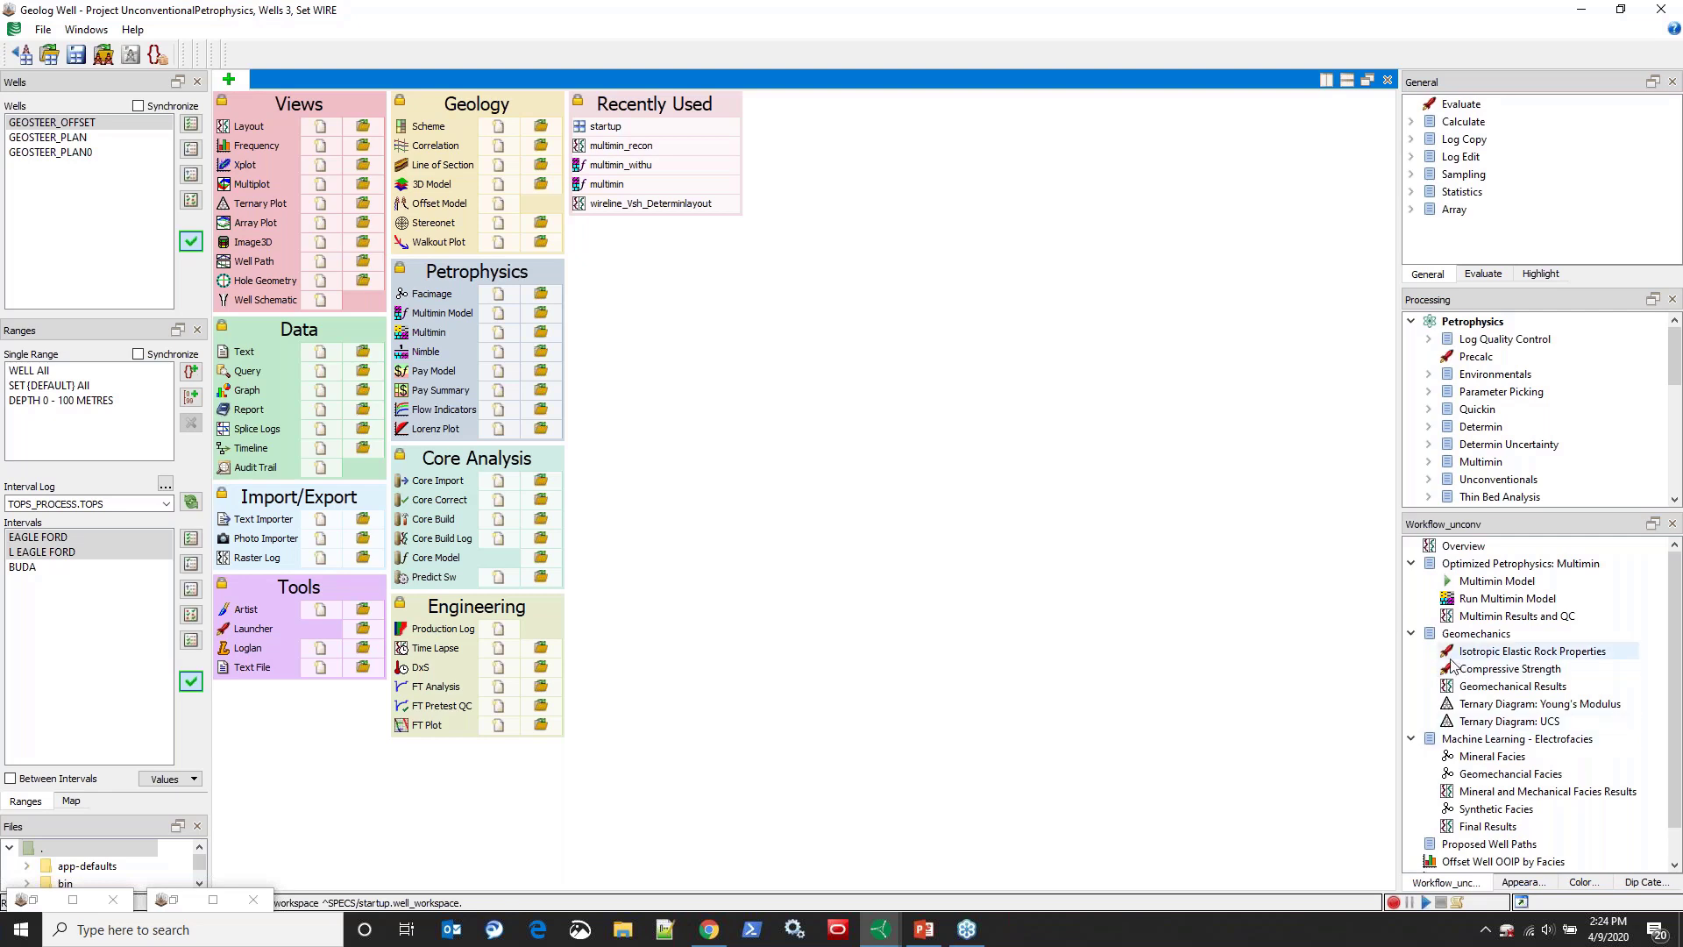
click(1410, 635)
click(1411, 652)
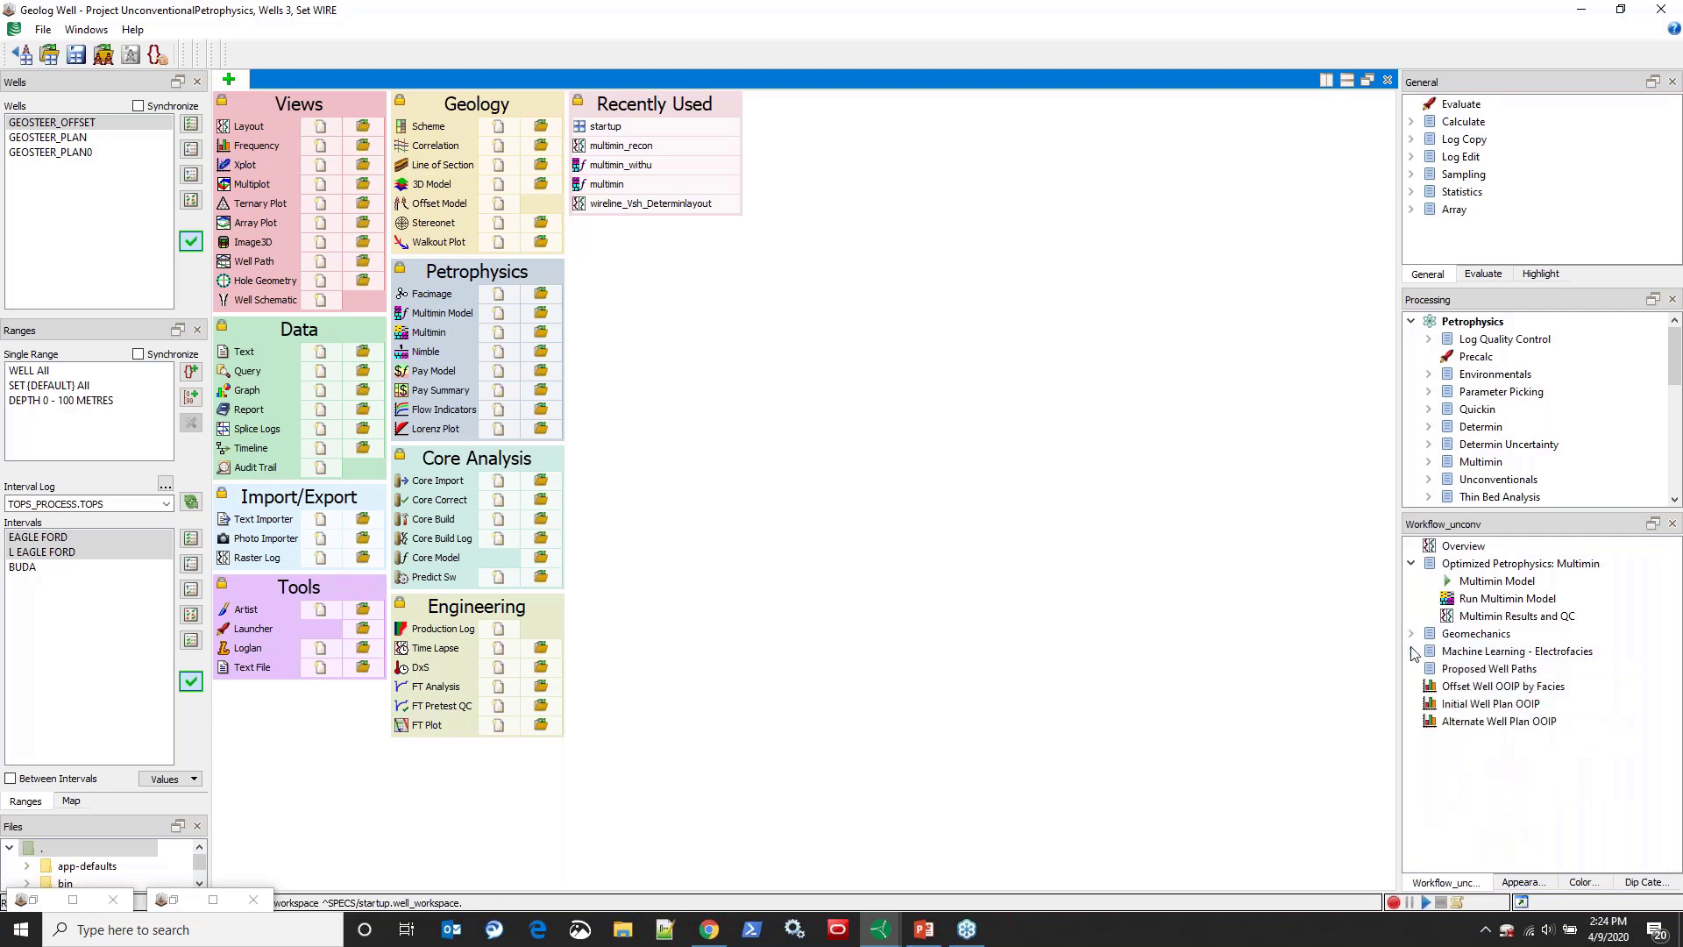
click(1411, 564)
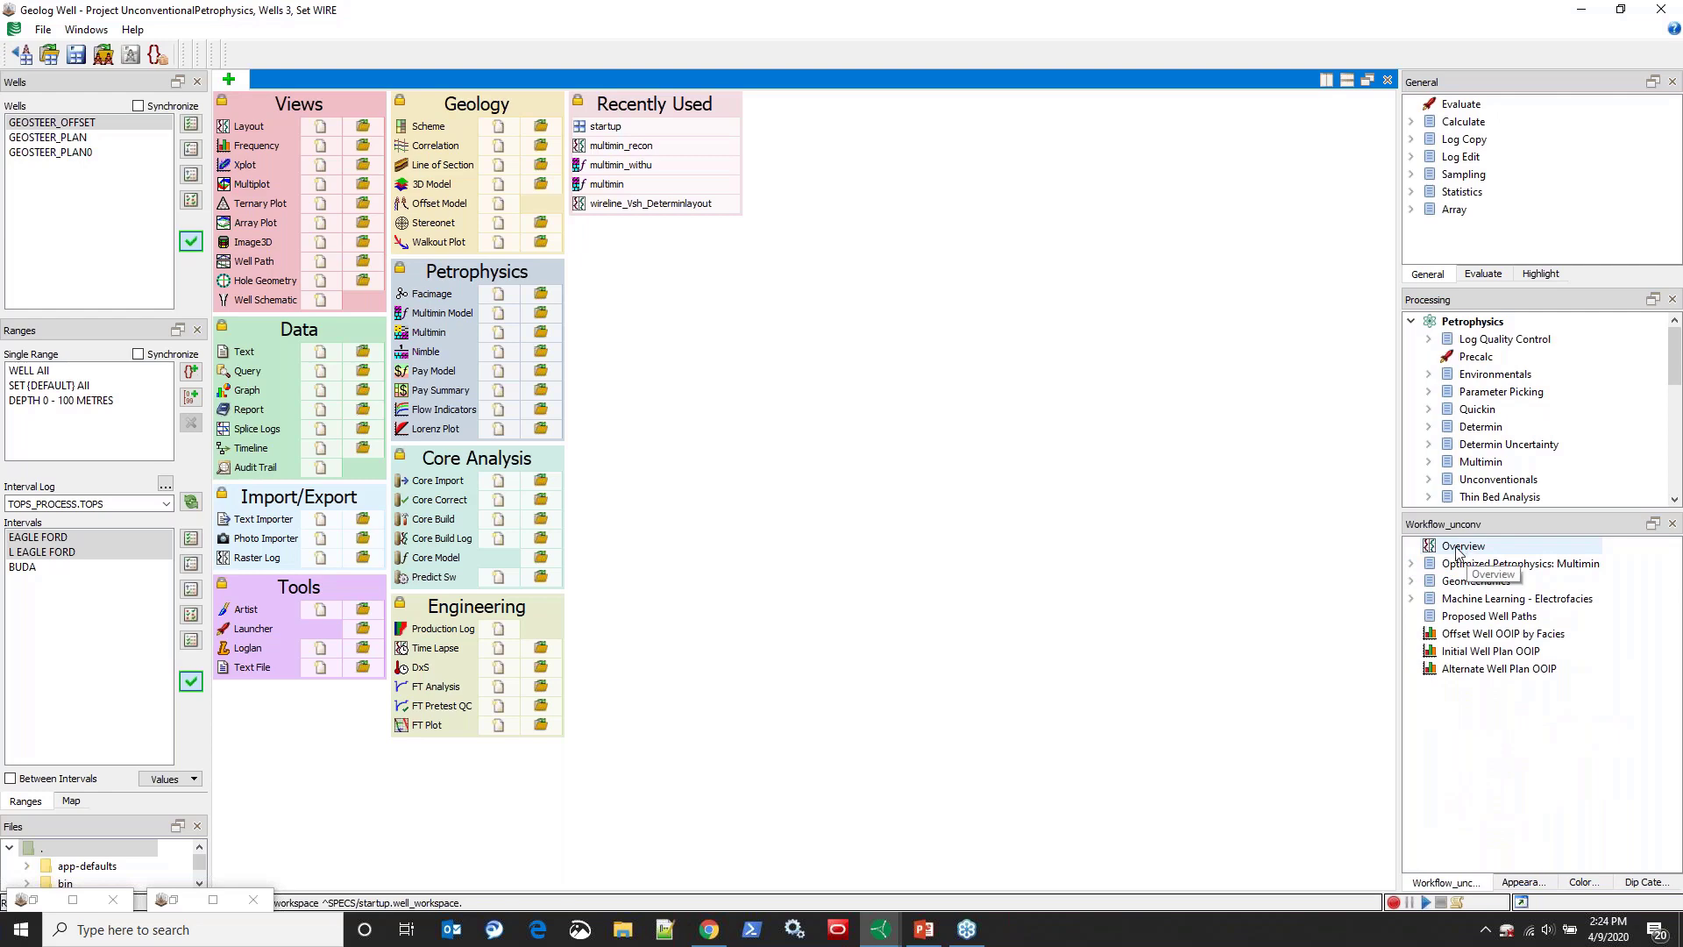
Step: Open the workflow's Overview layout for GEOSTEER_OFFSET and select the EAGLE FORD, L EAGLE FORD and BUDA intervals for display
double_click(1463, 546)
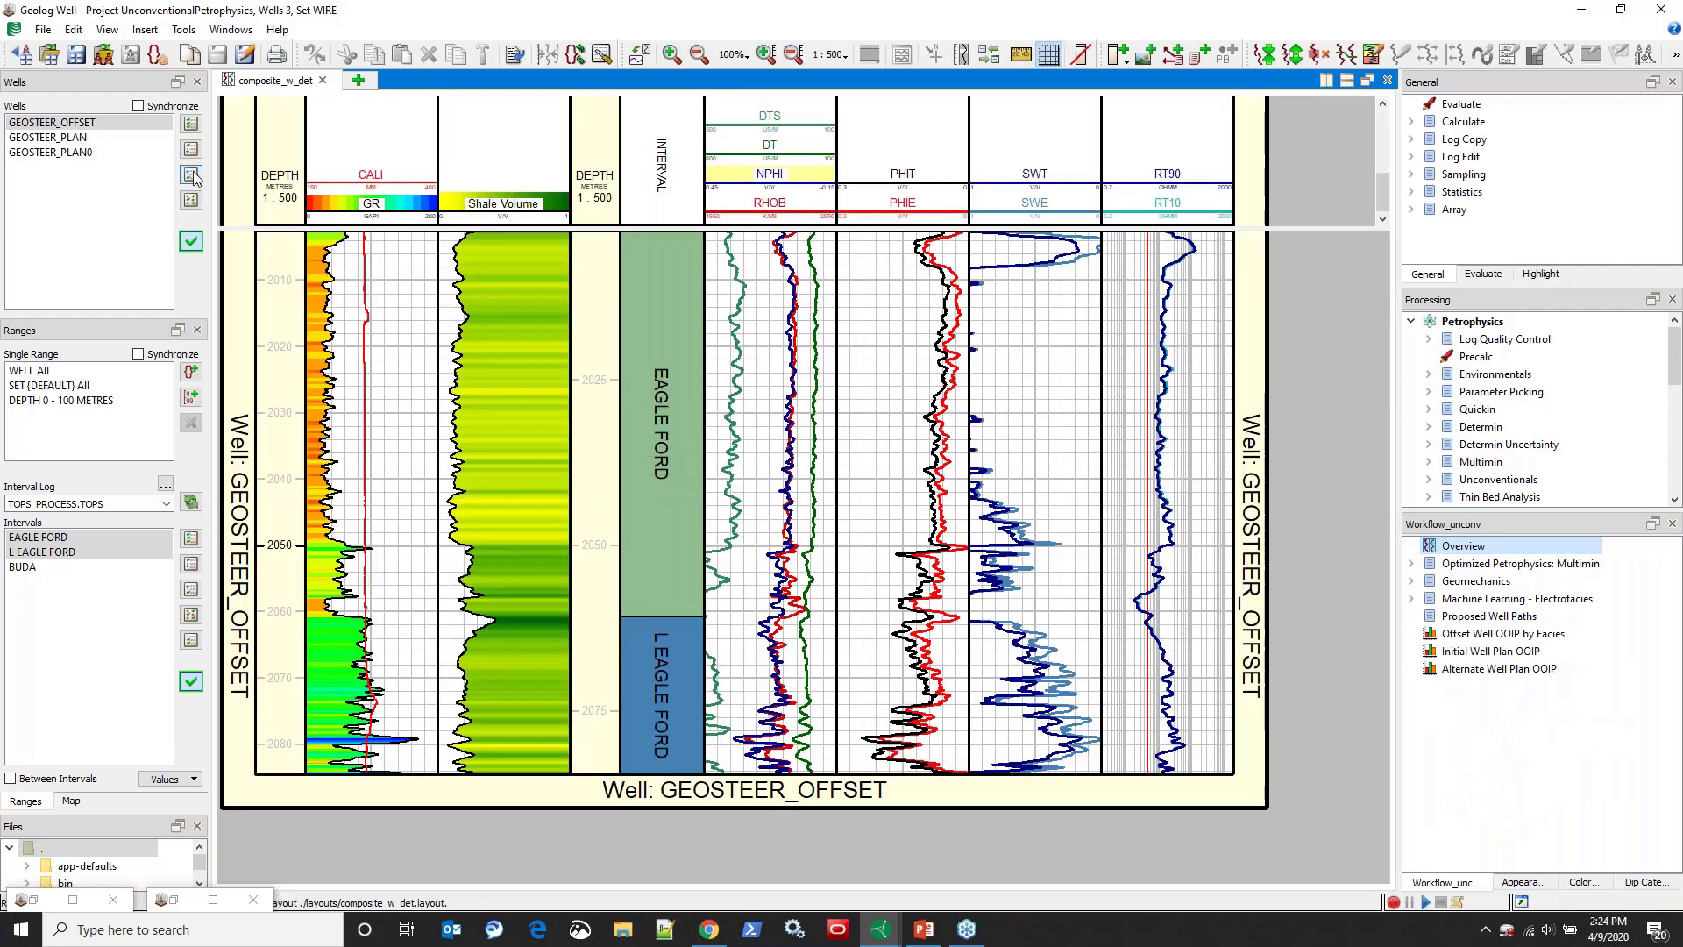
click(85, 121)
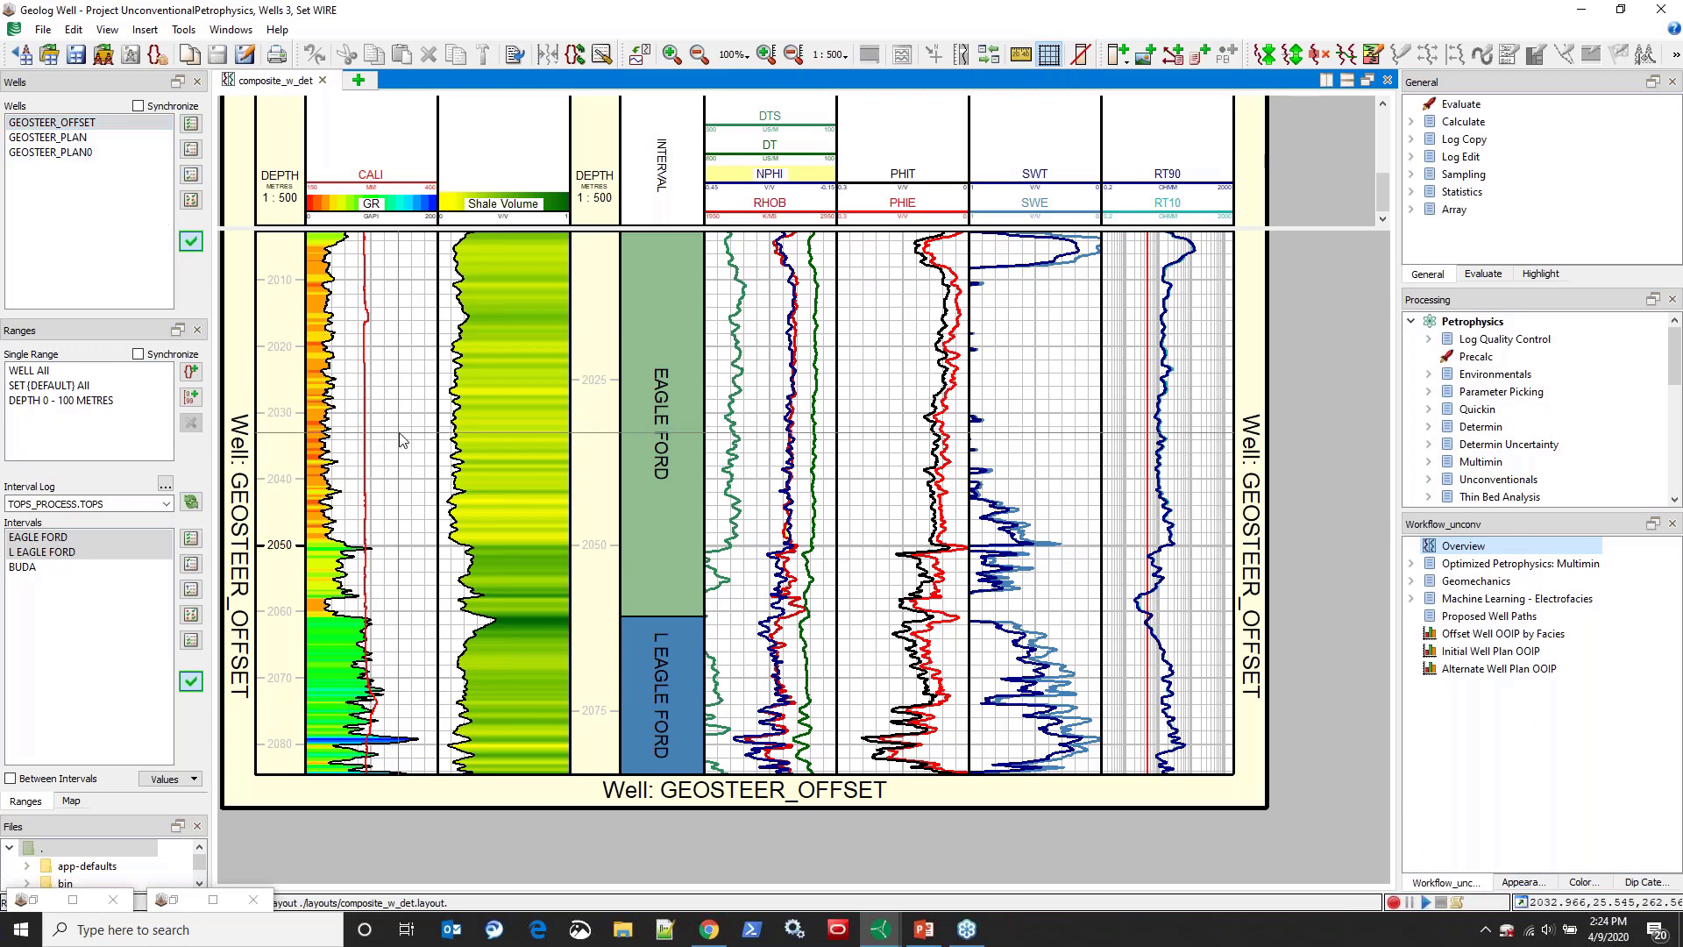
shift+click(53, 566)
scroll(543, 701, down, 3)
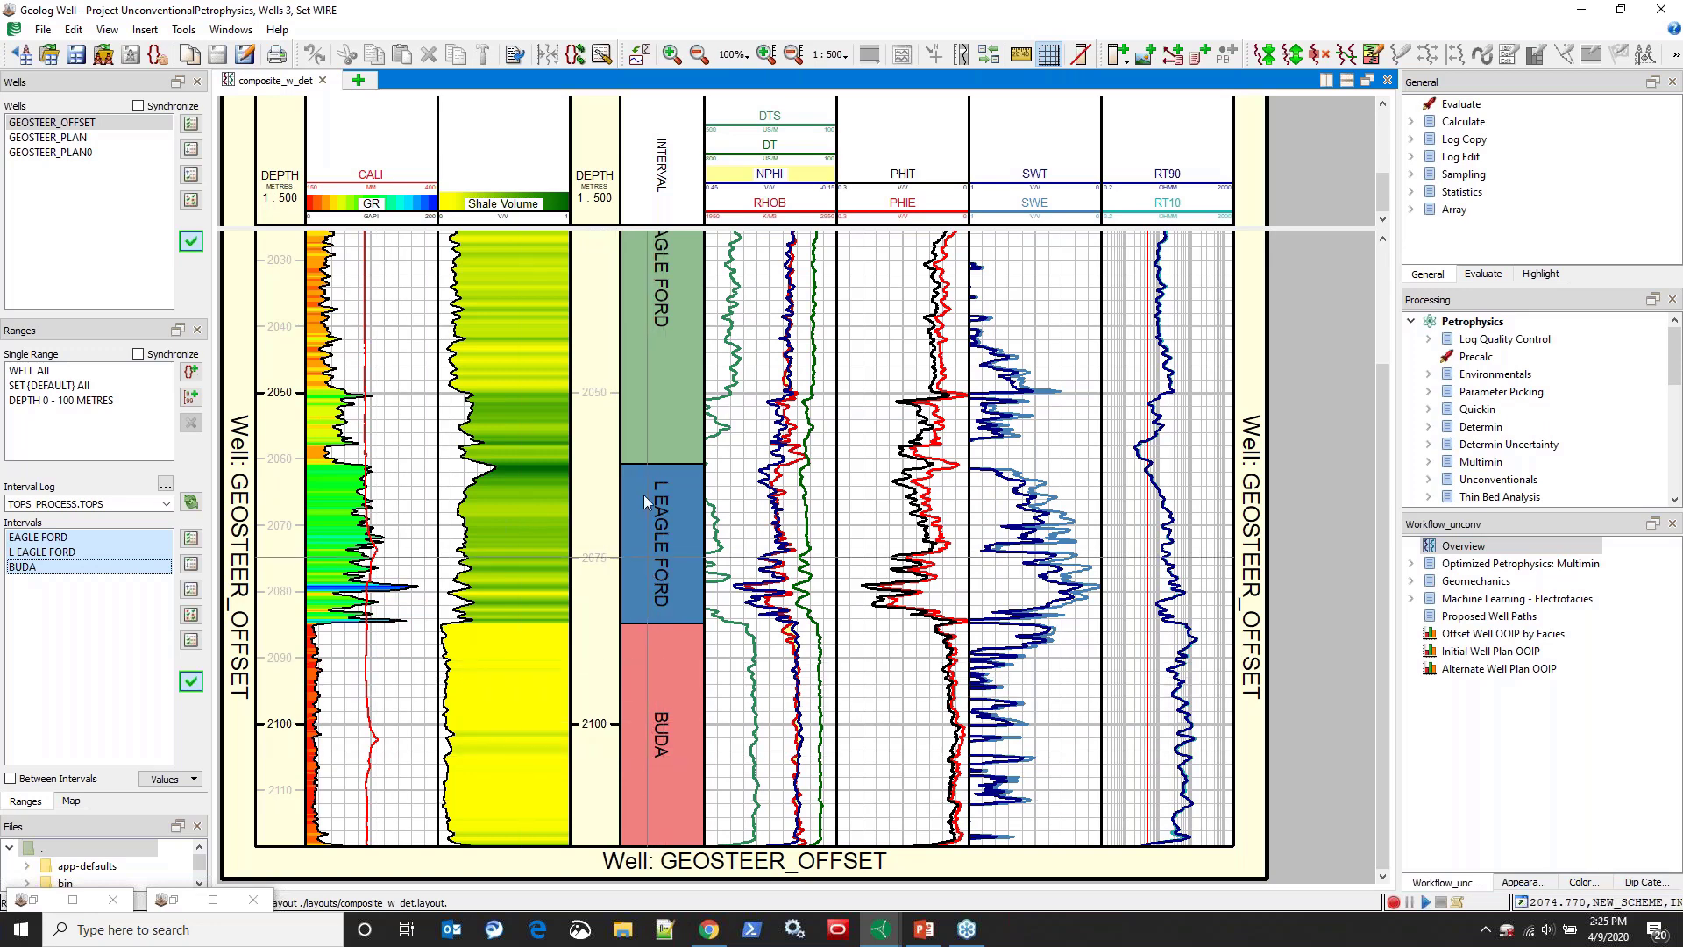
scroll(633, 344, up, 3)
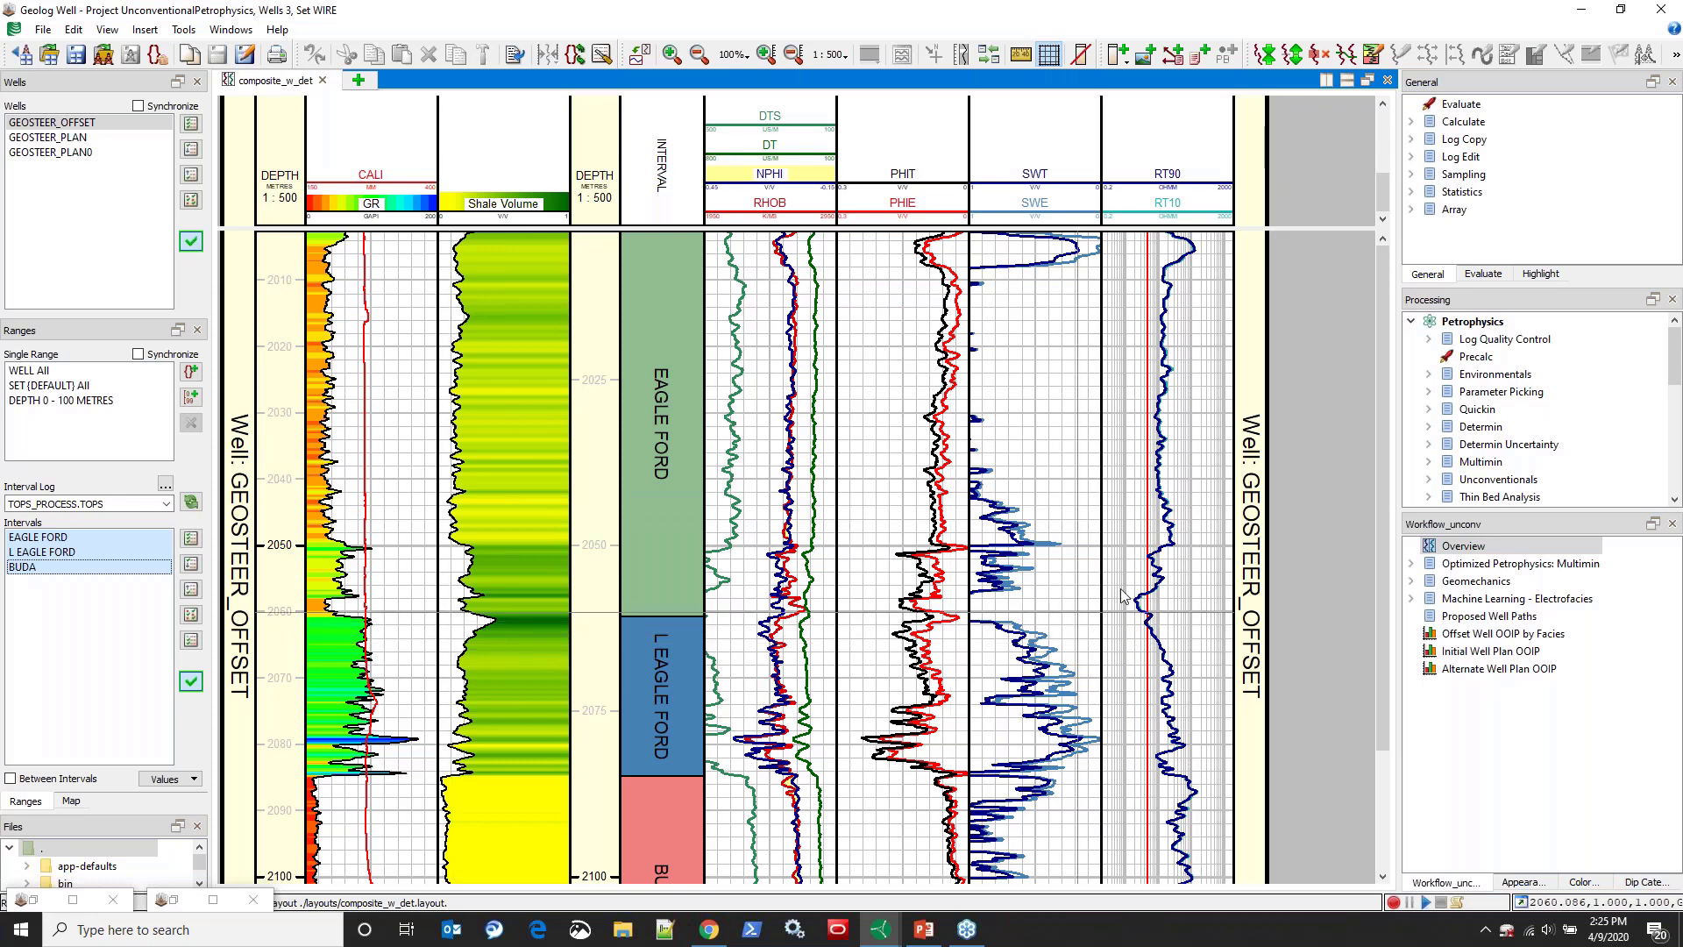
Step: Open the Multimin Model from the workflow and review its selected equations and its mineral and fluid volumes
click(1412, 563)
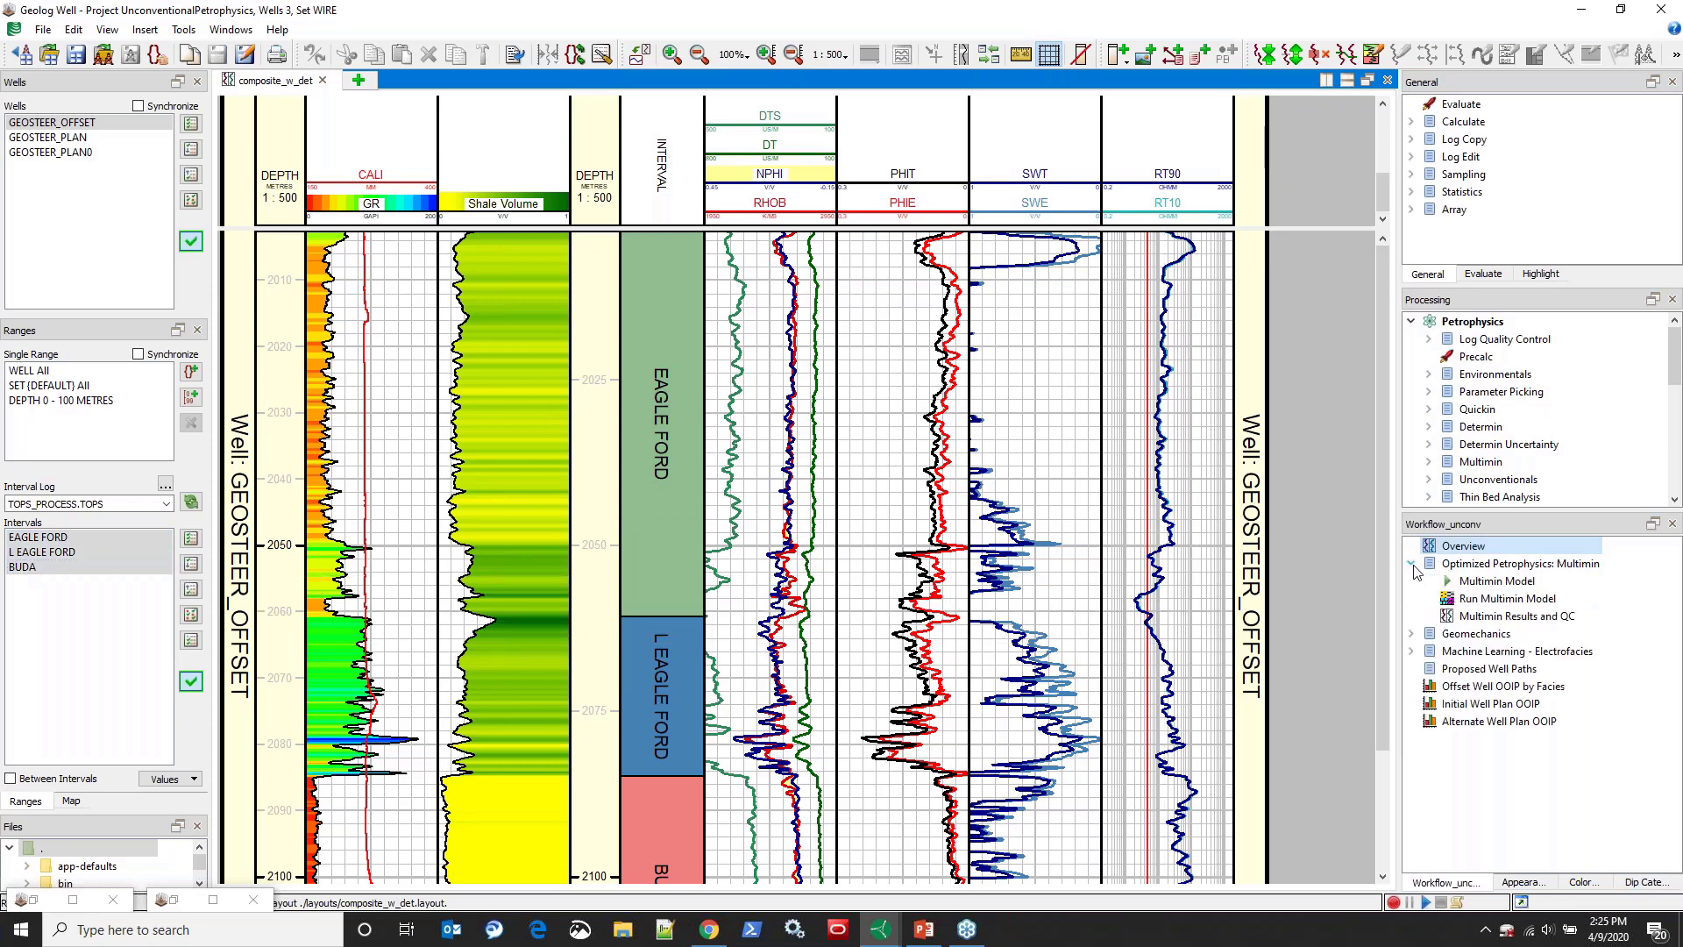
click(1470, 586)
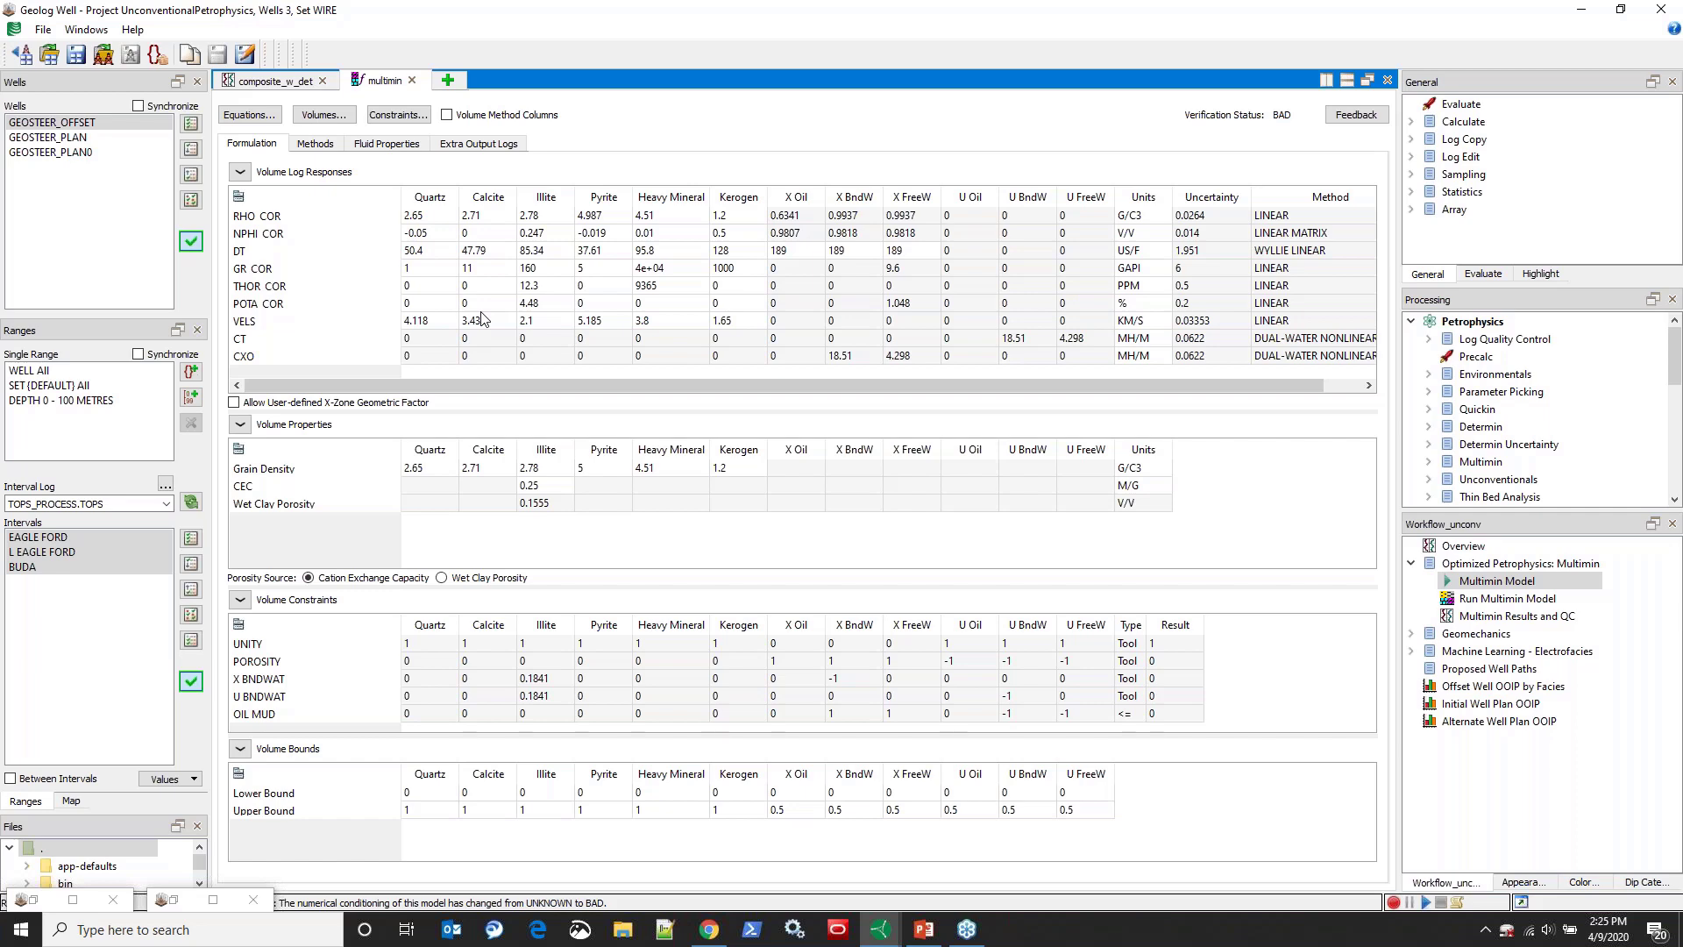
click(267, 116)
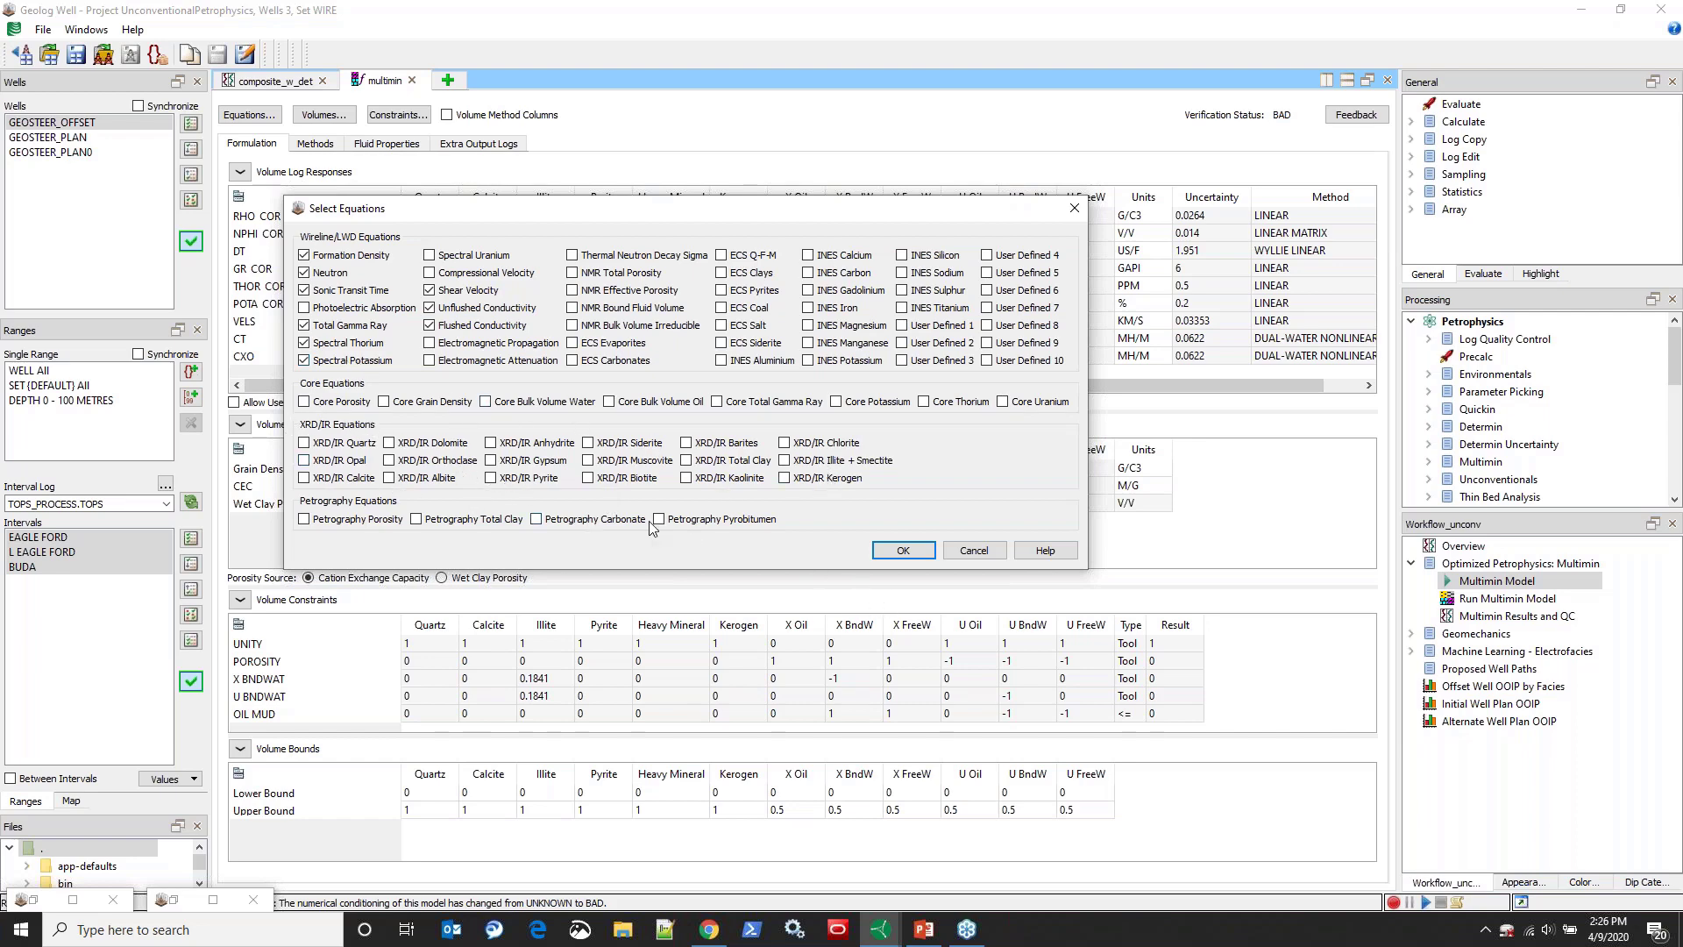
click(903, 549)
click(324, 117)
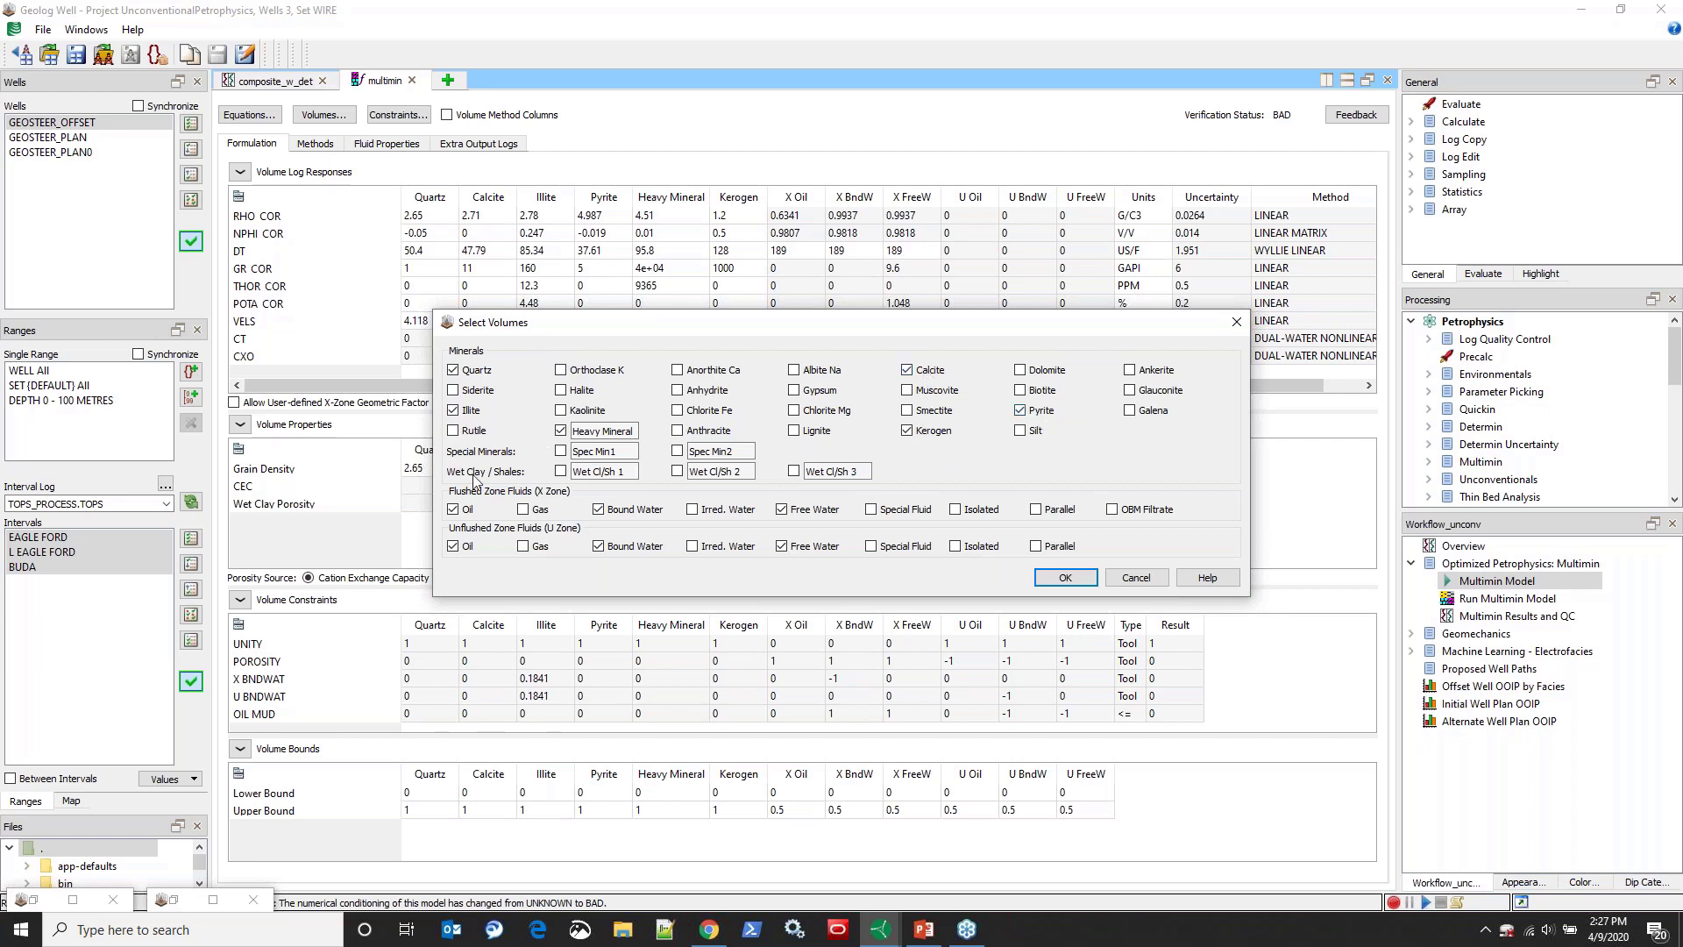
click(452, 545)
click(1060, 577)
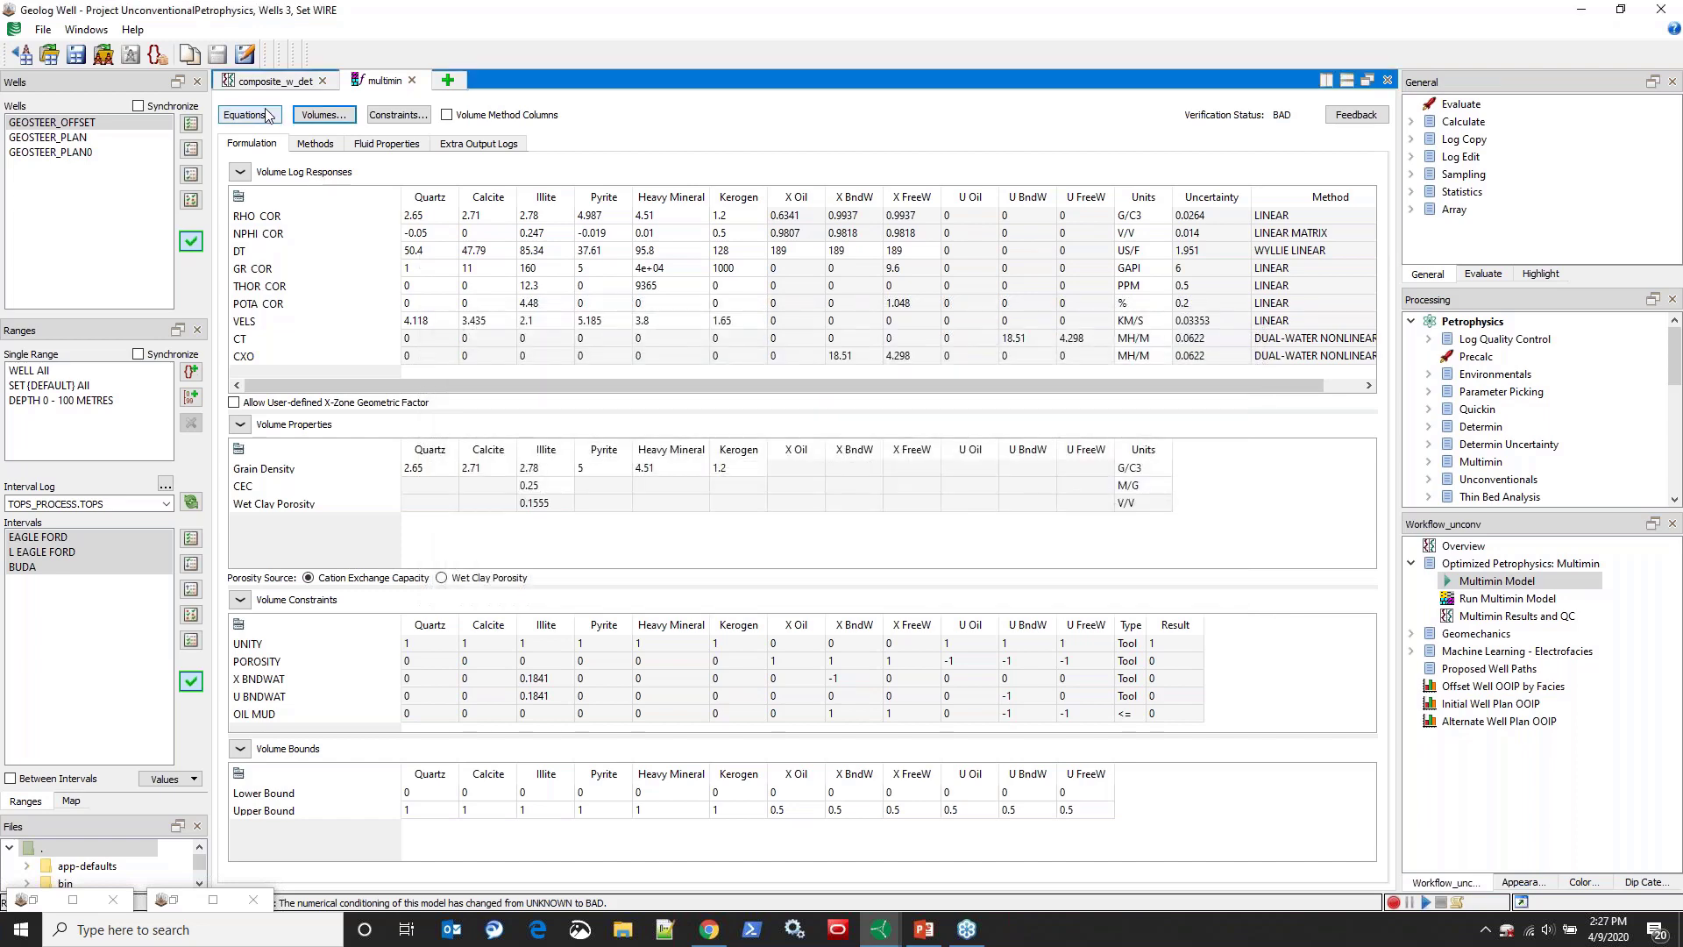
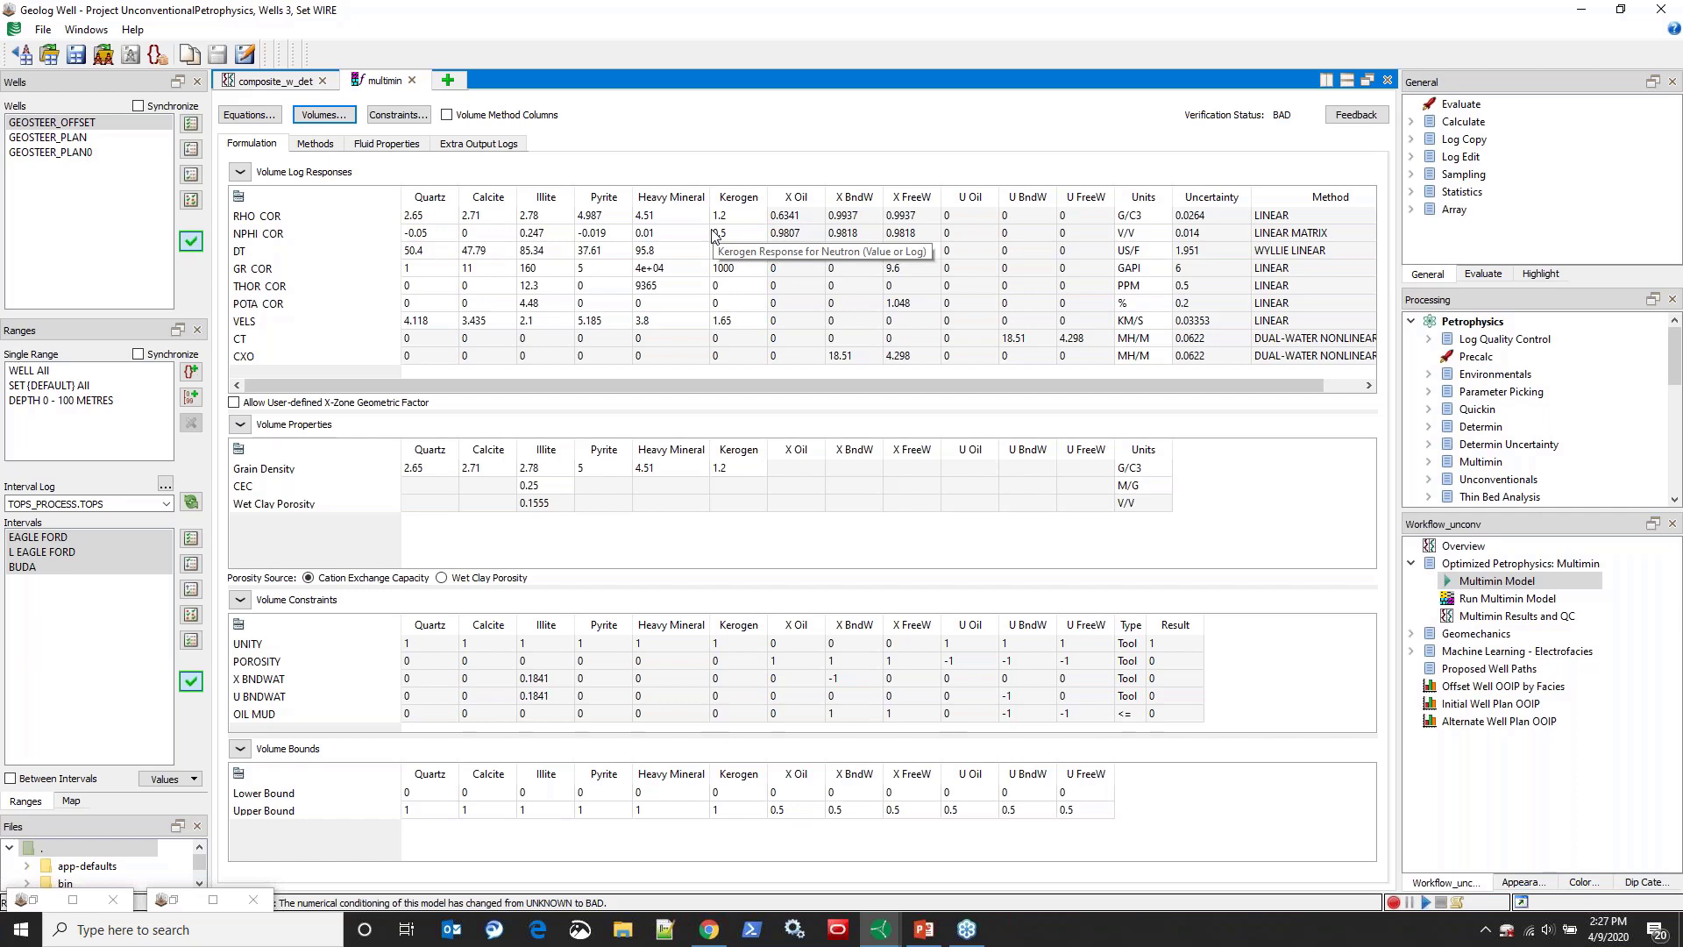
Step: Open the Run Multimin Model module and enlarge its interval parameters table to show every row
double_click(1499, 599)
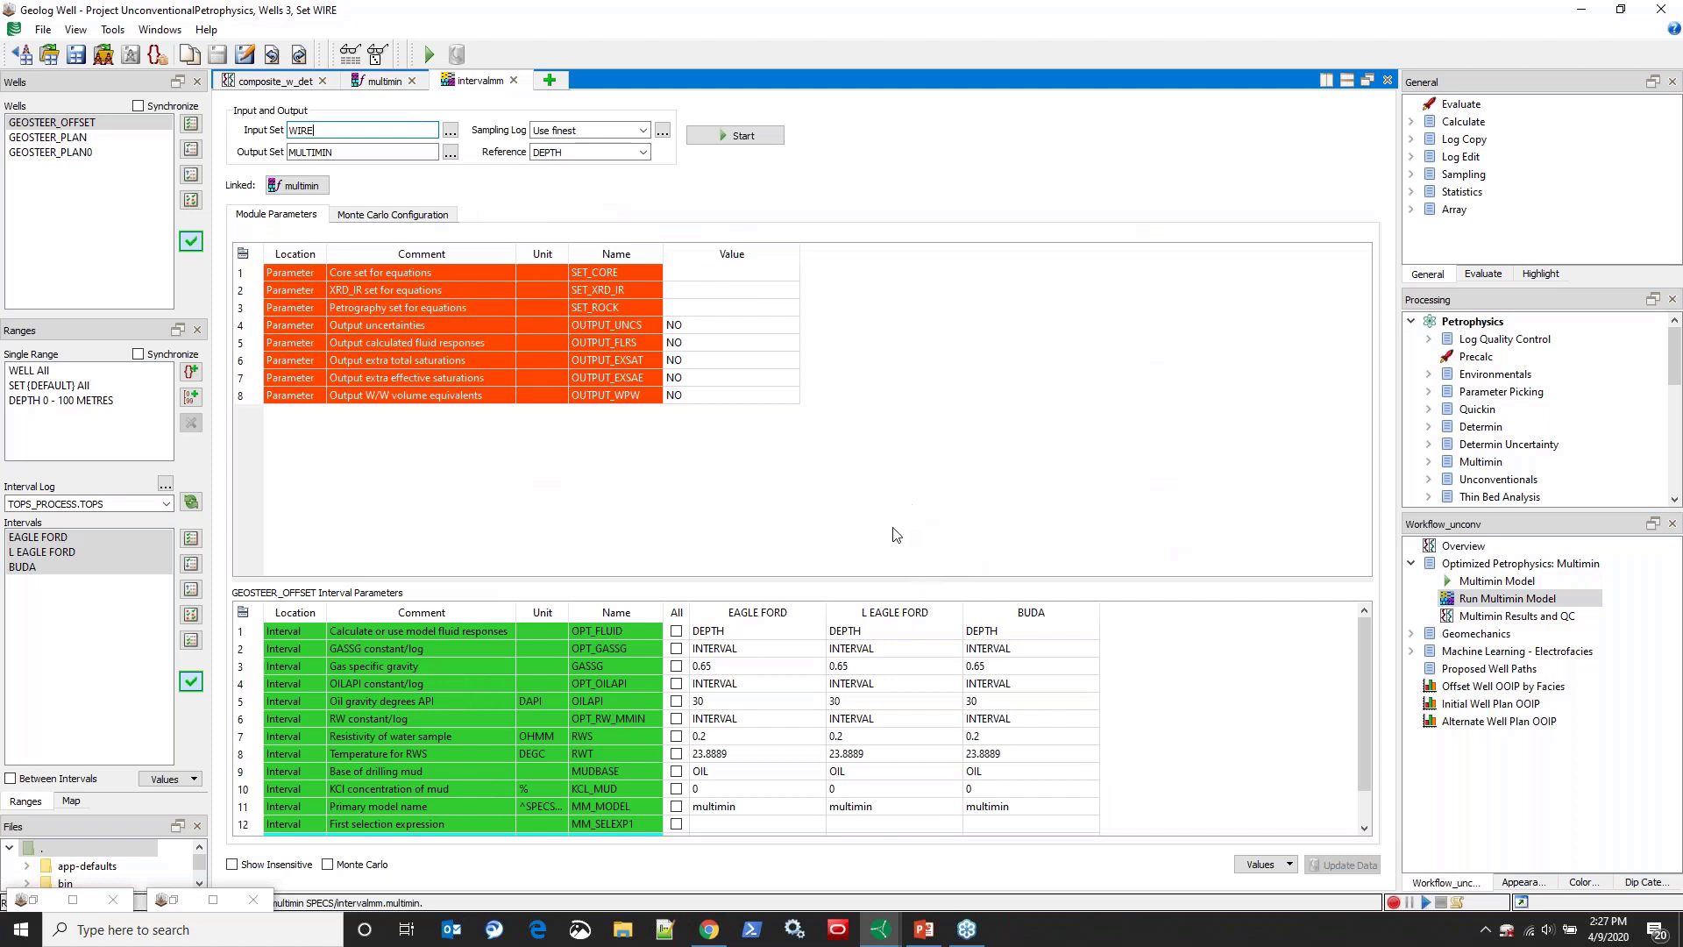
drag(880, 576, 872, 429)
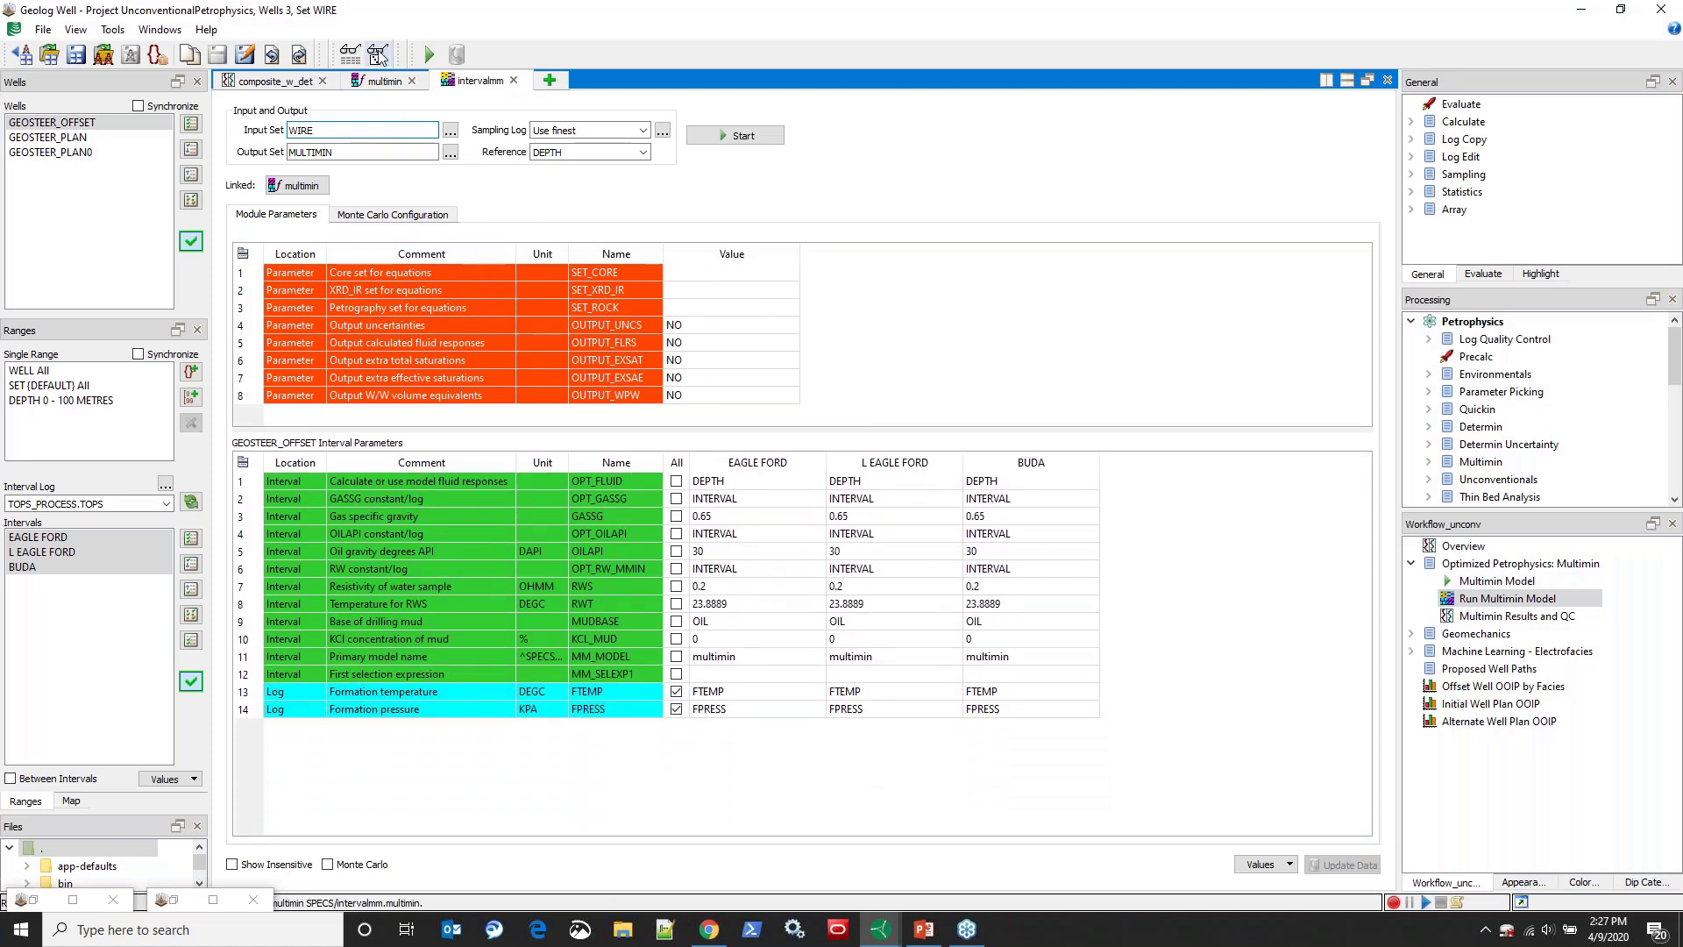
click(383, 82)
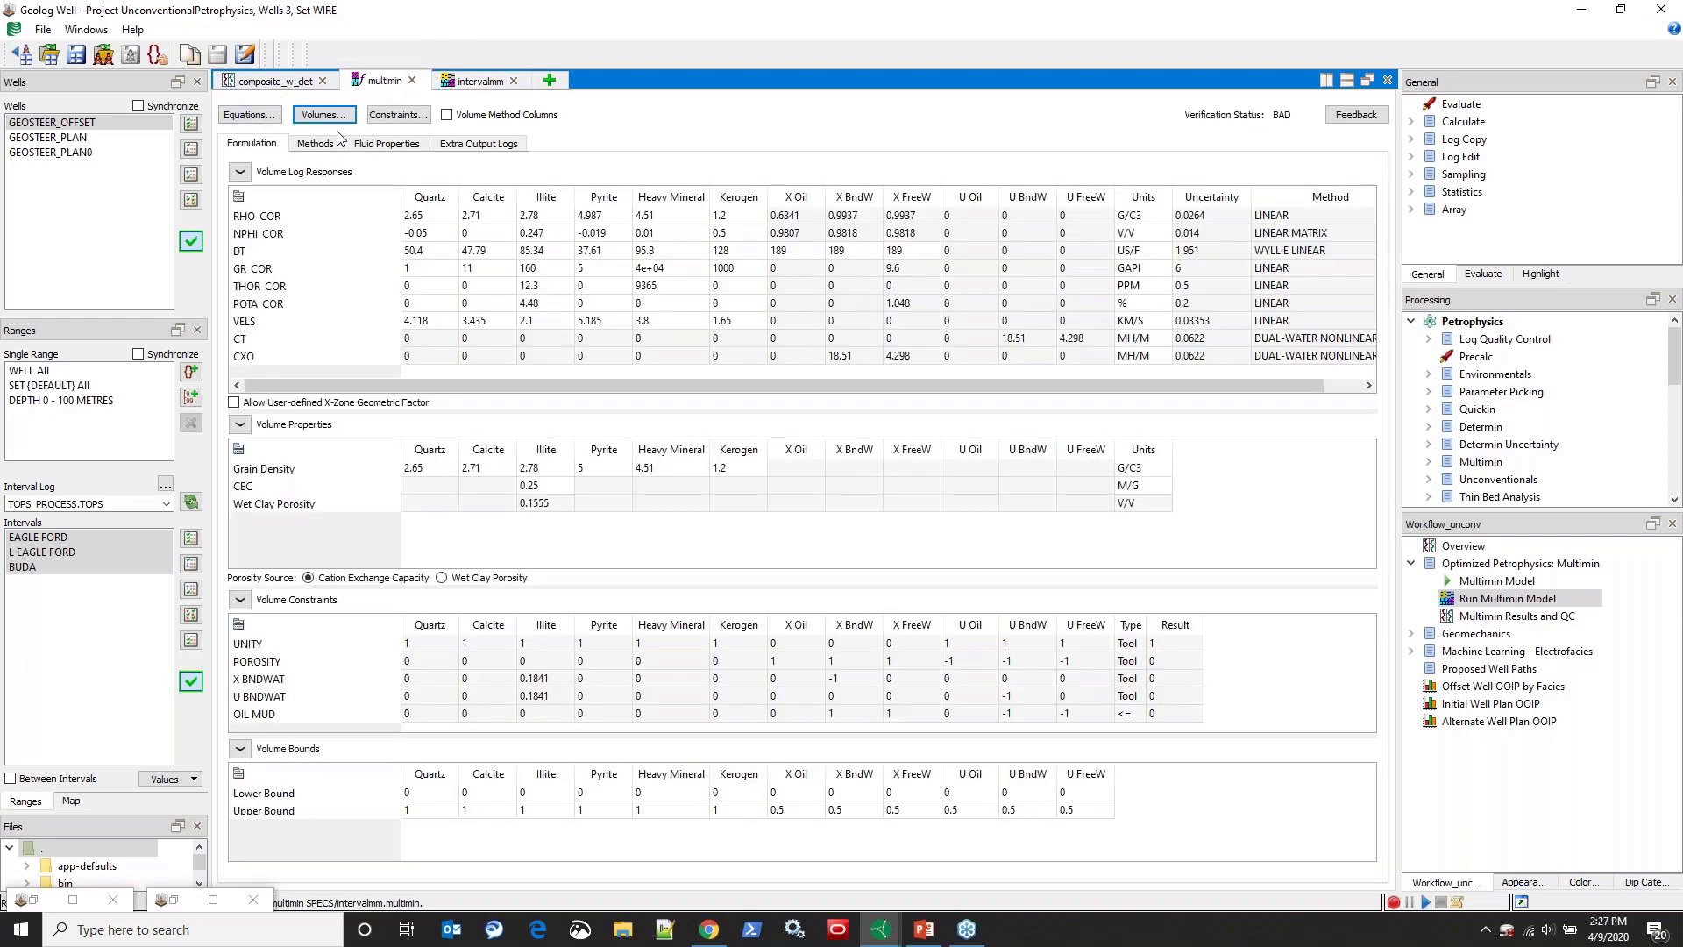
click(473, 81)
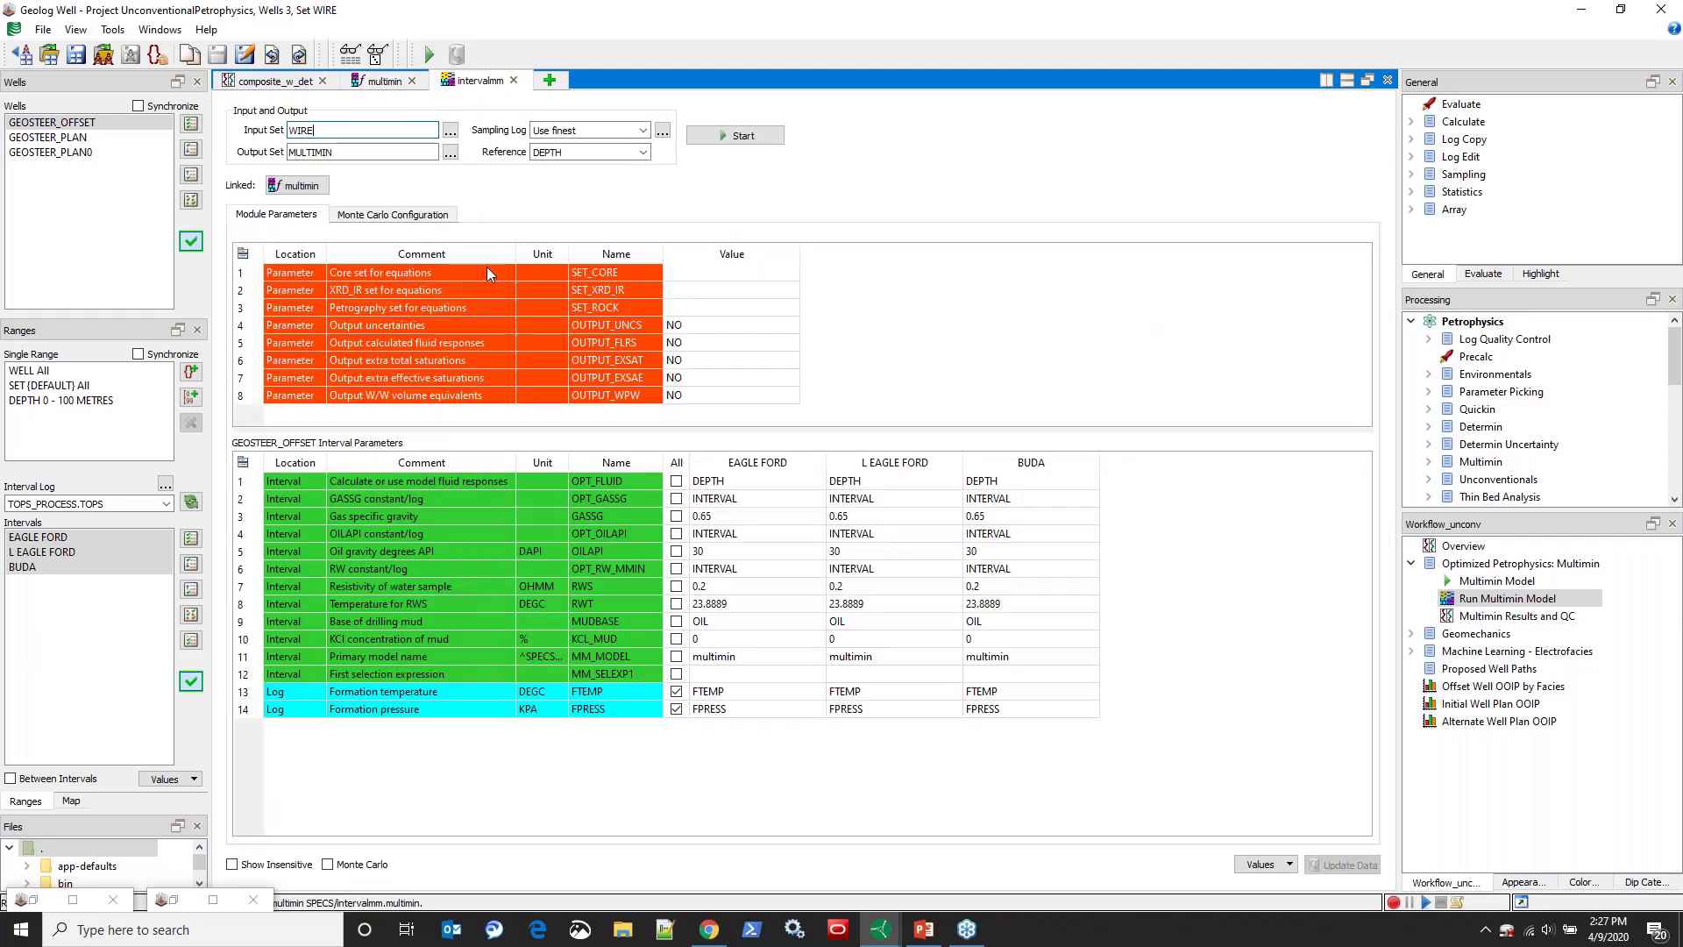
Step: Recheck the equation and volume selections in the multimin model, dismissing both dialogs without changes
click(362, 83)
click(249, 115)
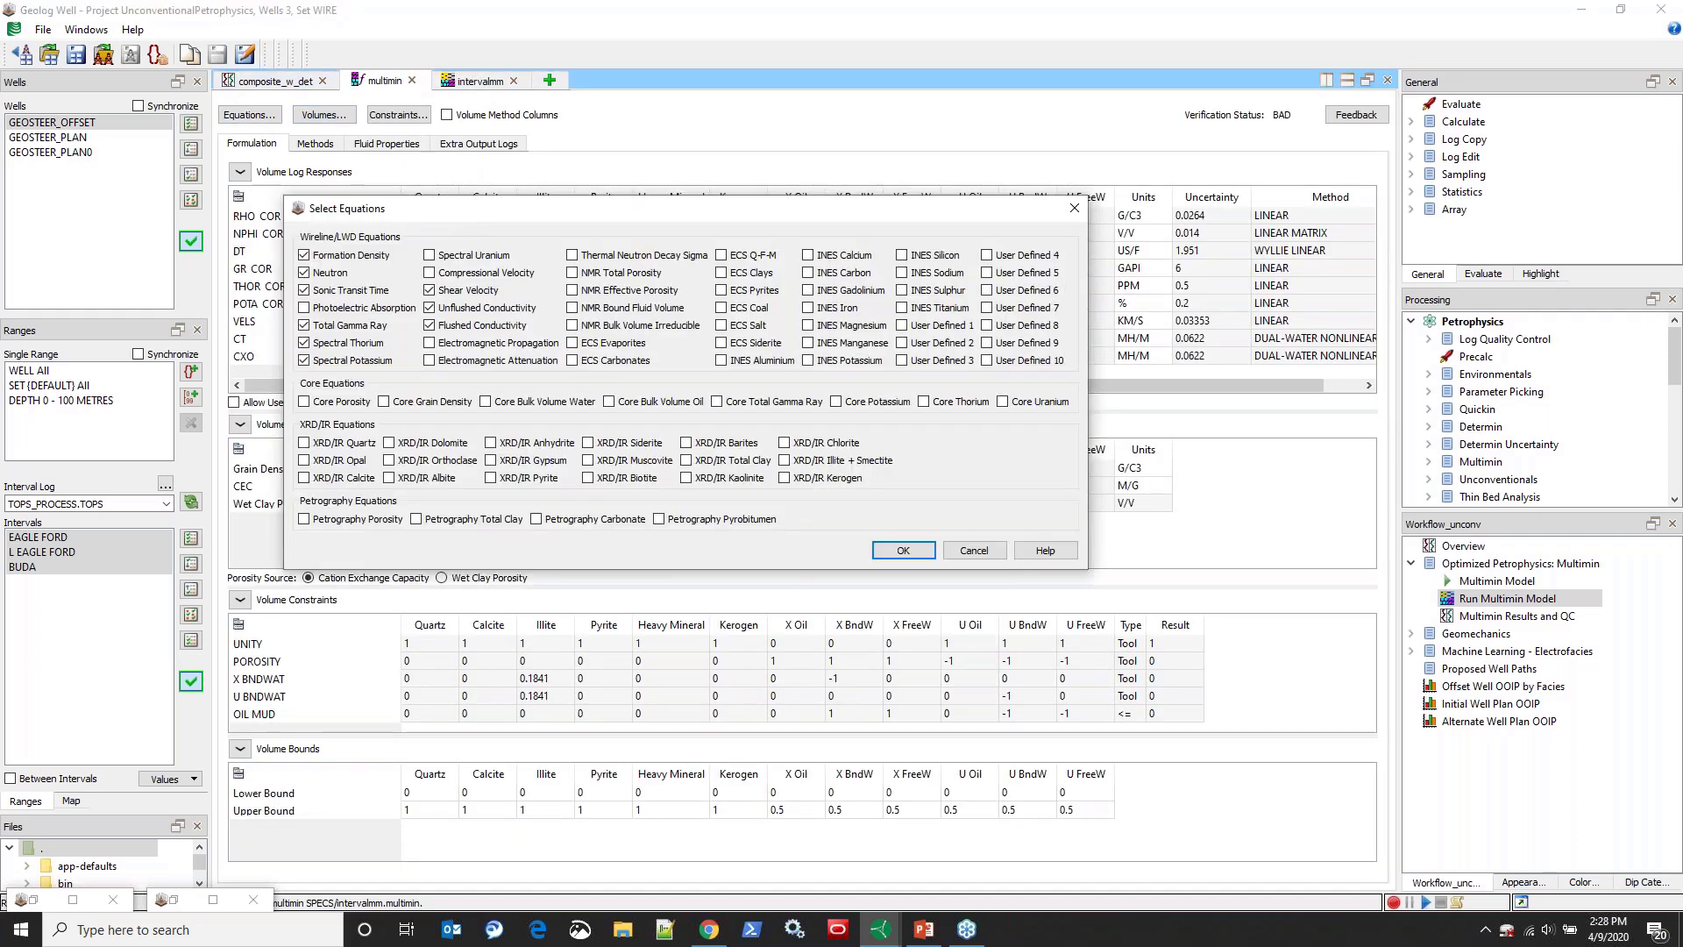
click(973, 550)
click(324, 115)
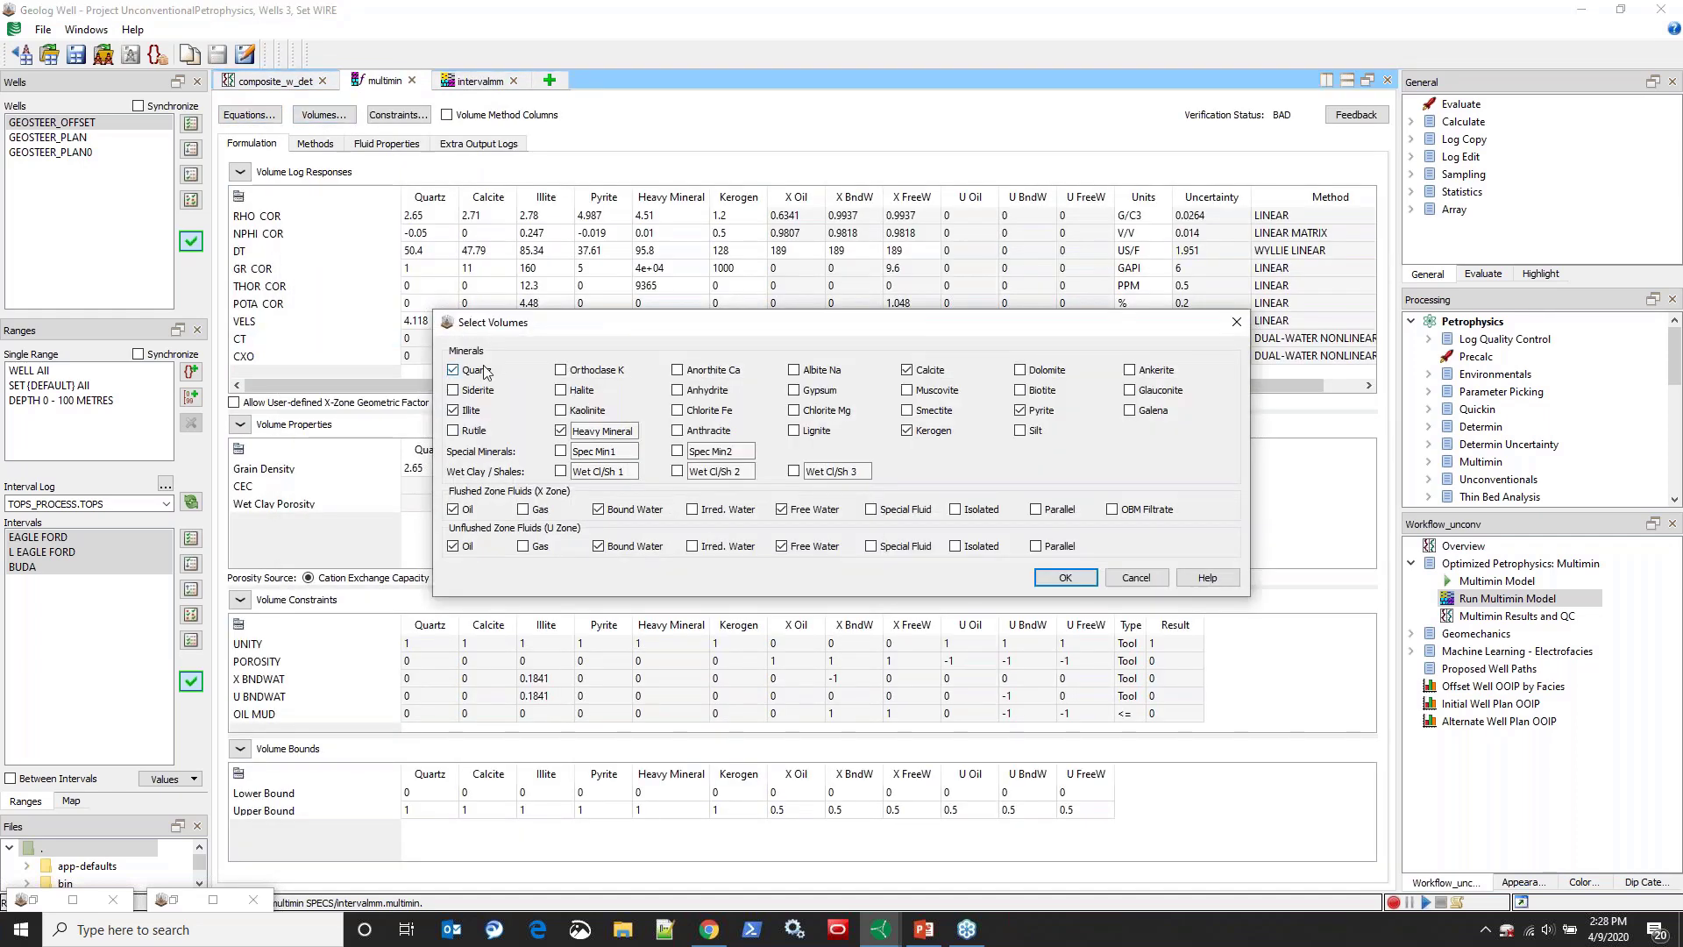
click(1135, 577)
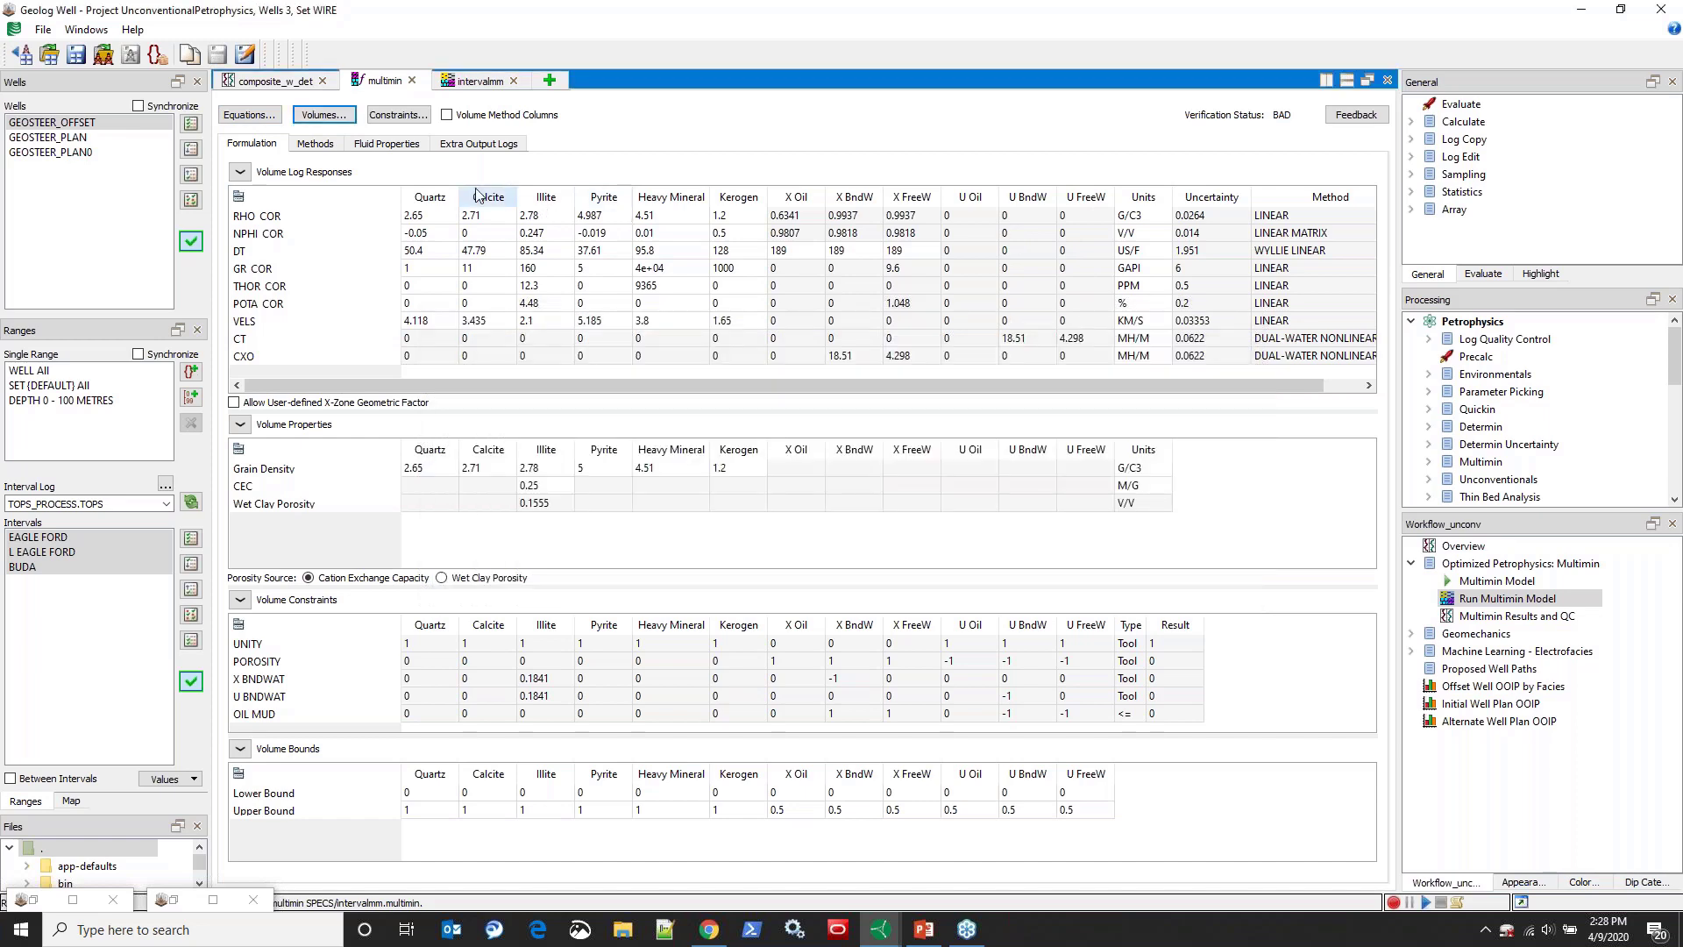
Step: Set the primary model name for the BUDA interval to calcite and run the Multimin analysis
click(473, 83)
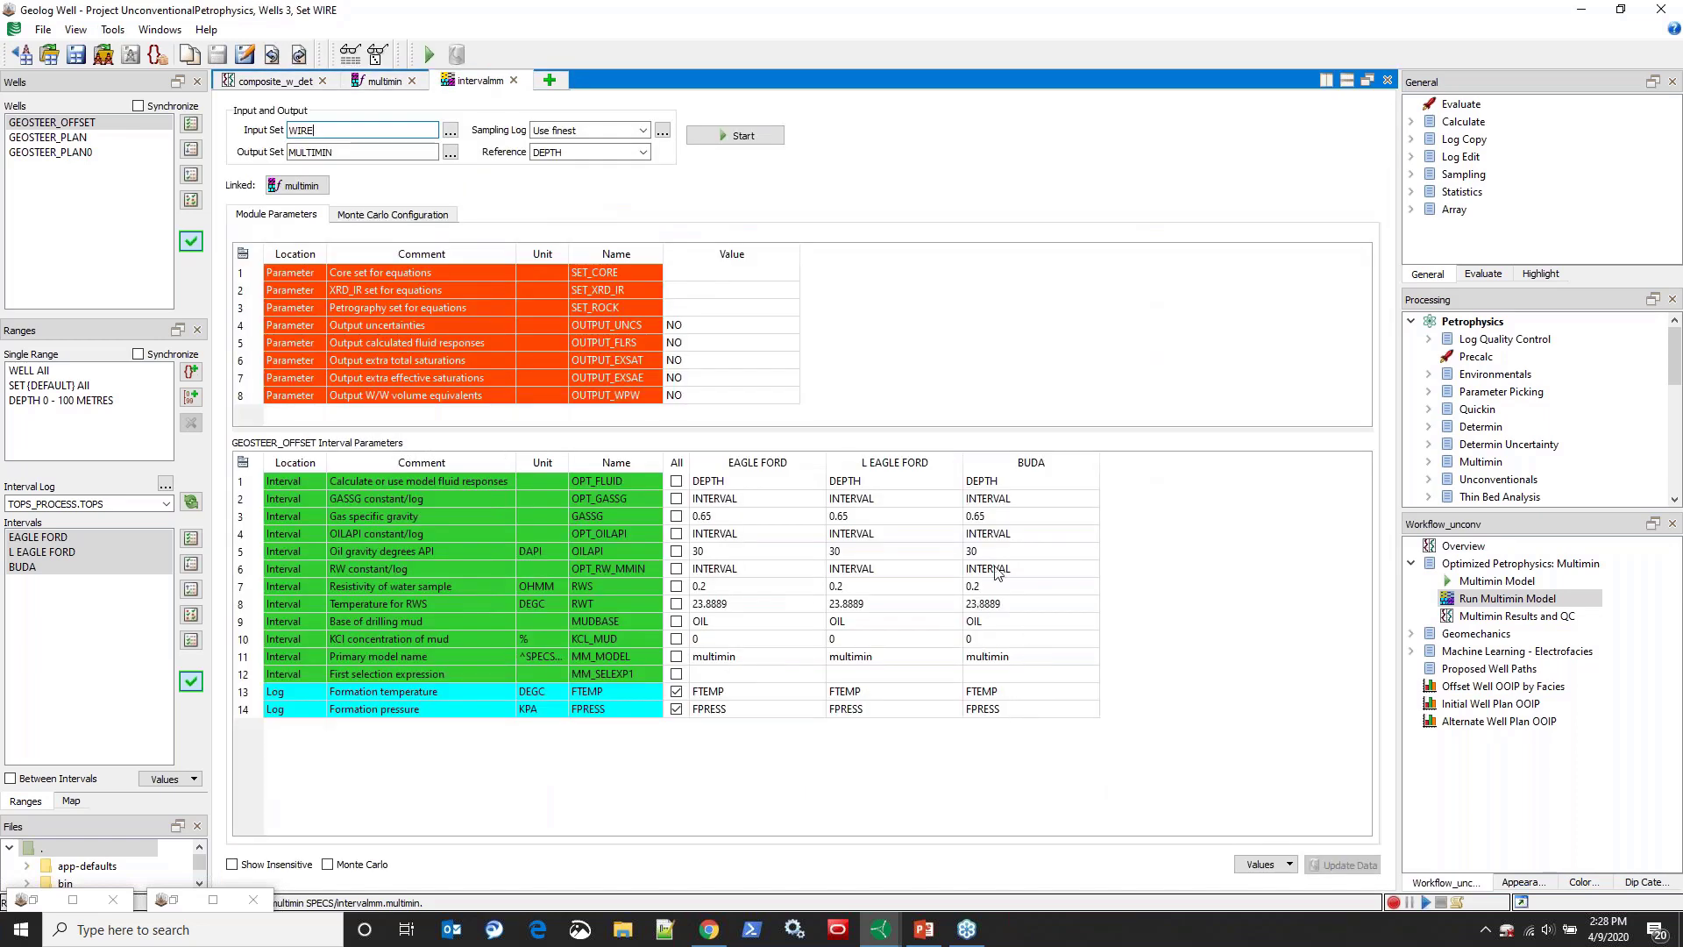
click(1088, 664)
click(1089, 659)
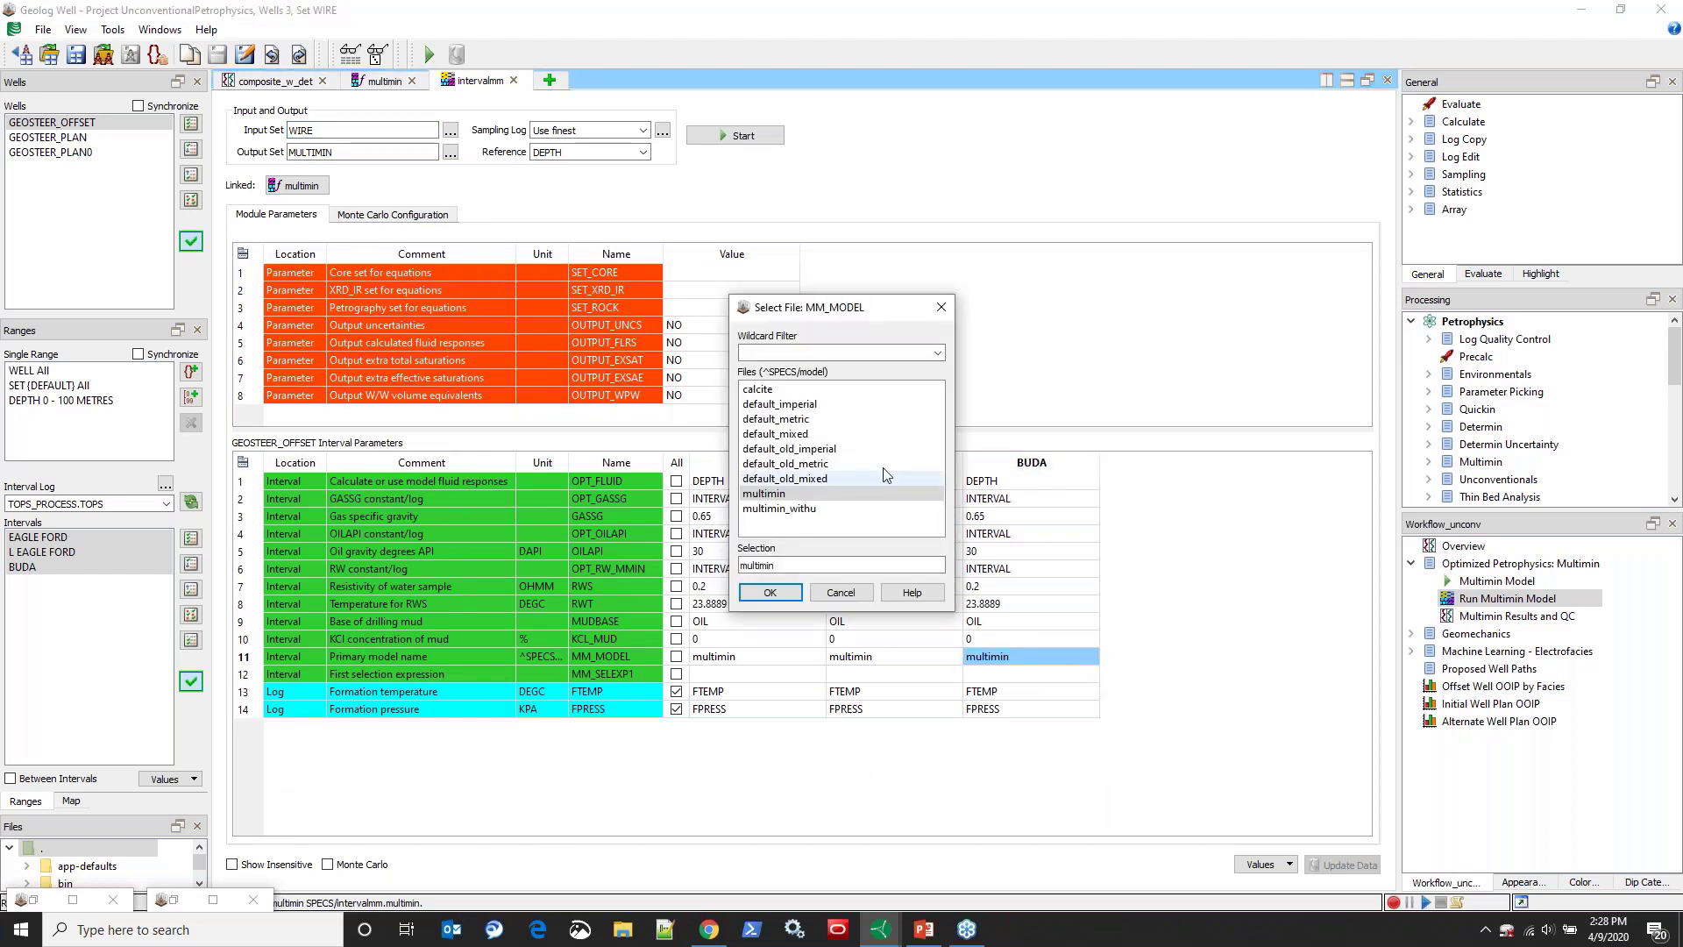
click(764, 390)
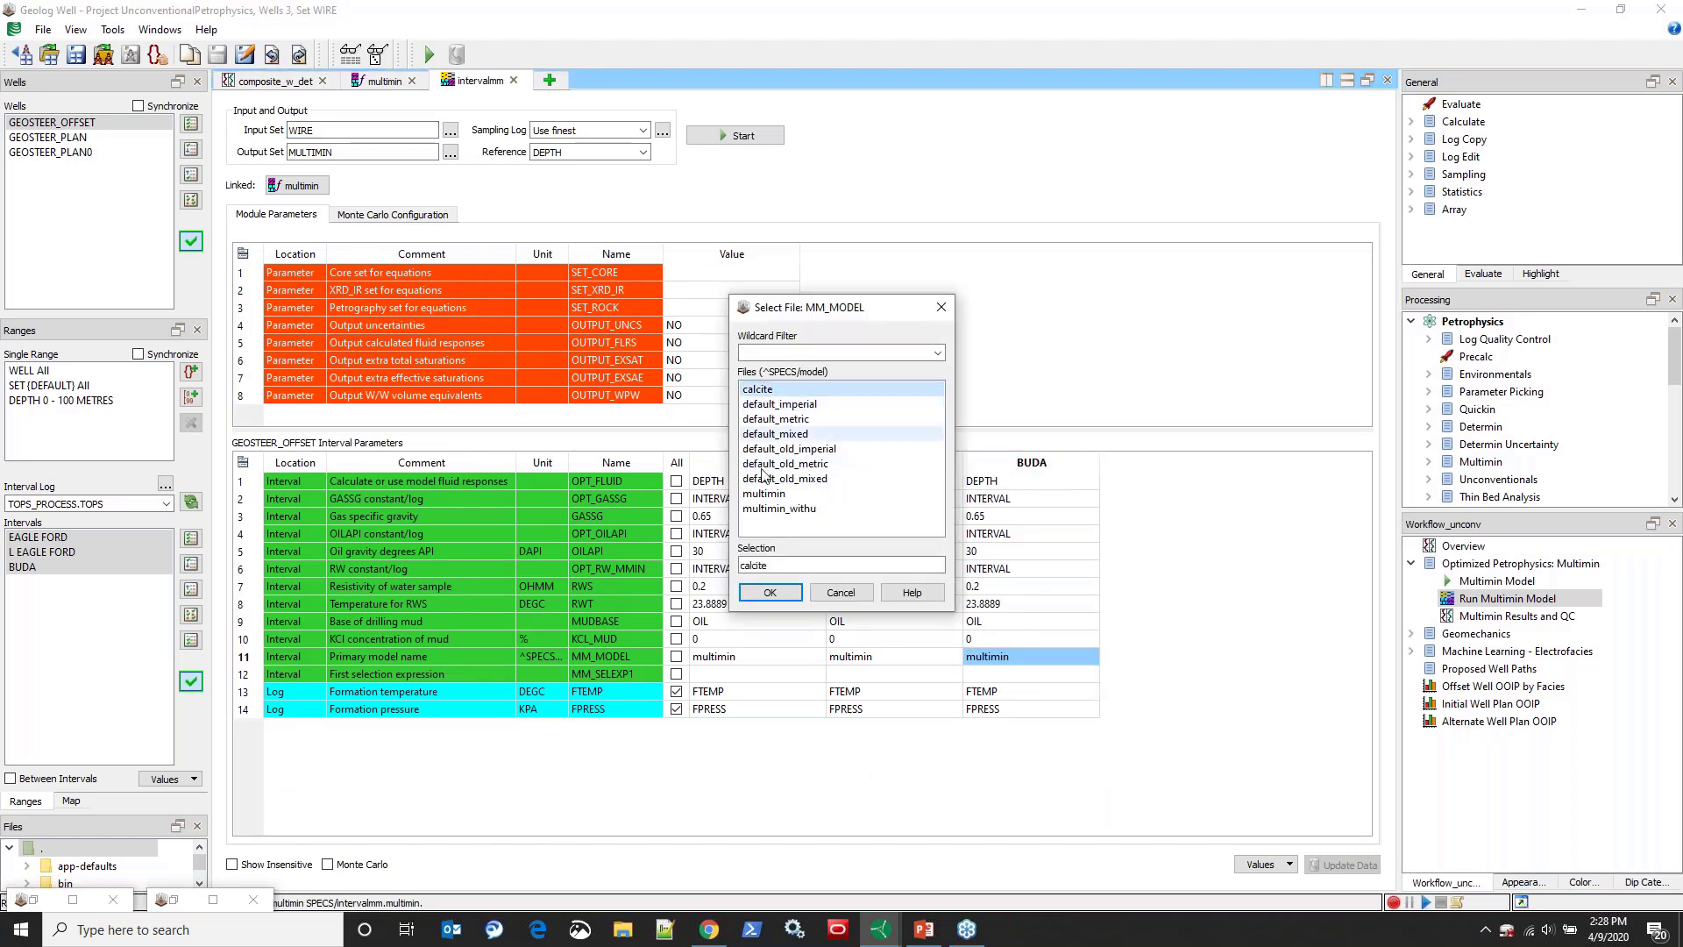
click(770, 593)
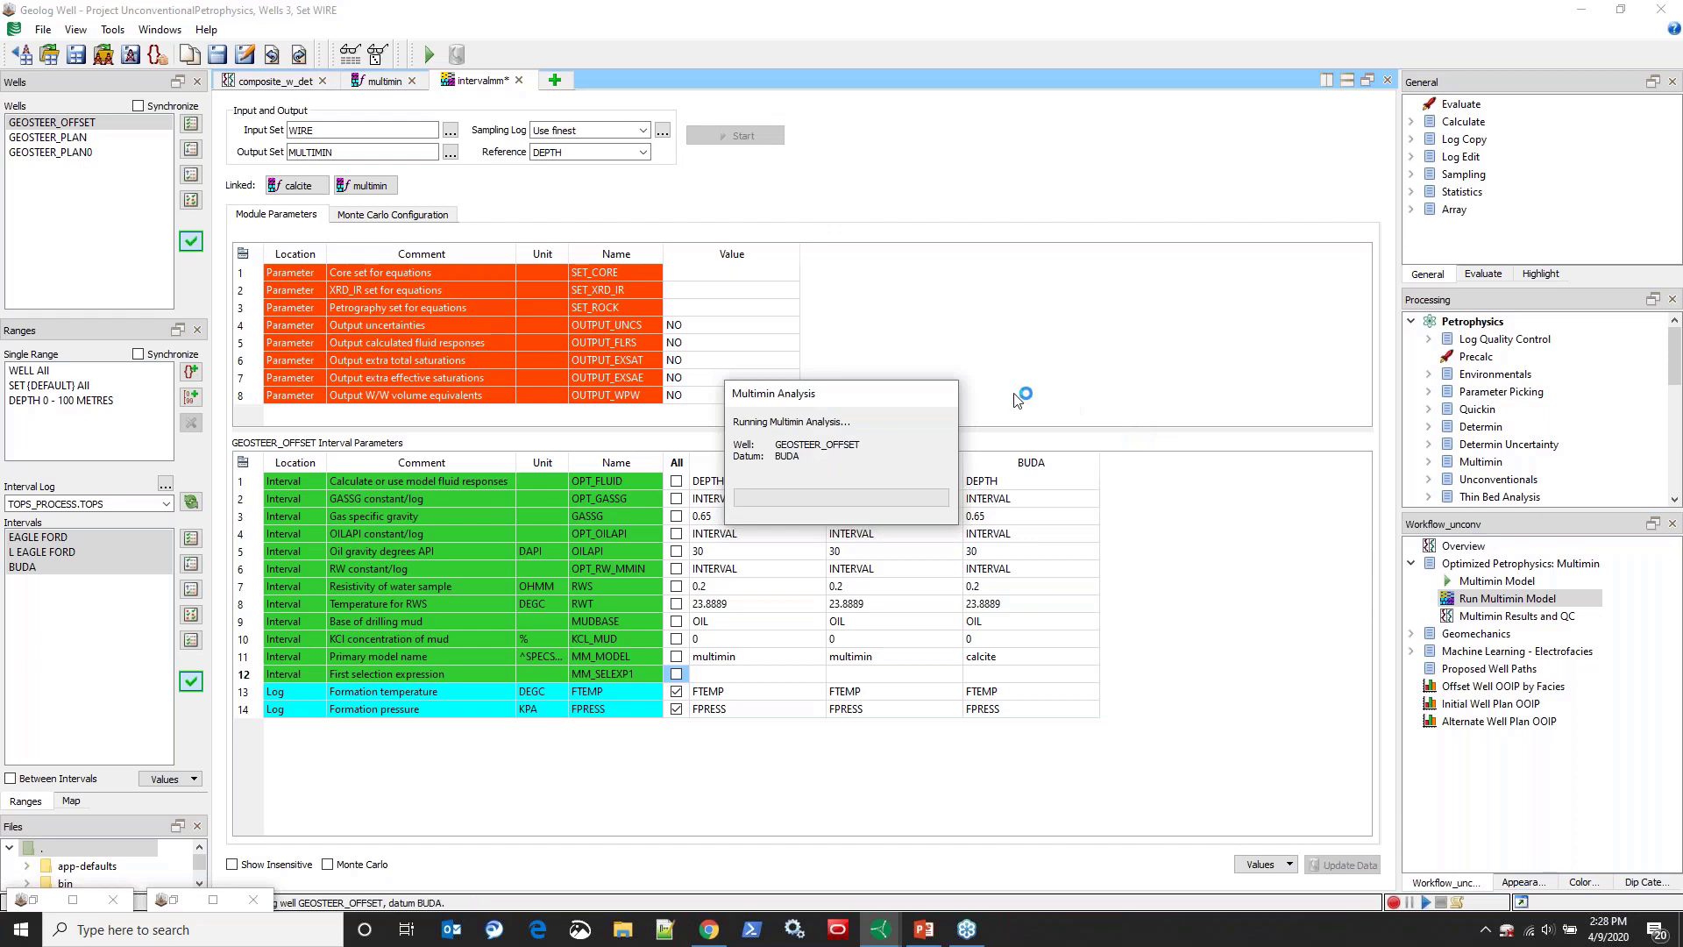
Step: Open the Multimin Results and QC layout and compare the predicted logs with the measured logs across the intervals, starting with gamma ray
click(1497, 616)
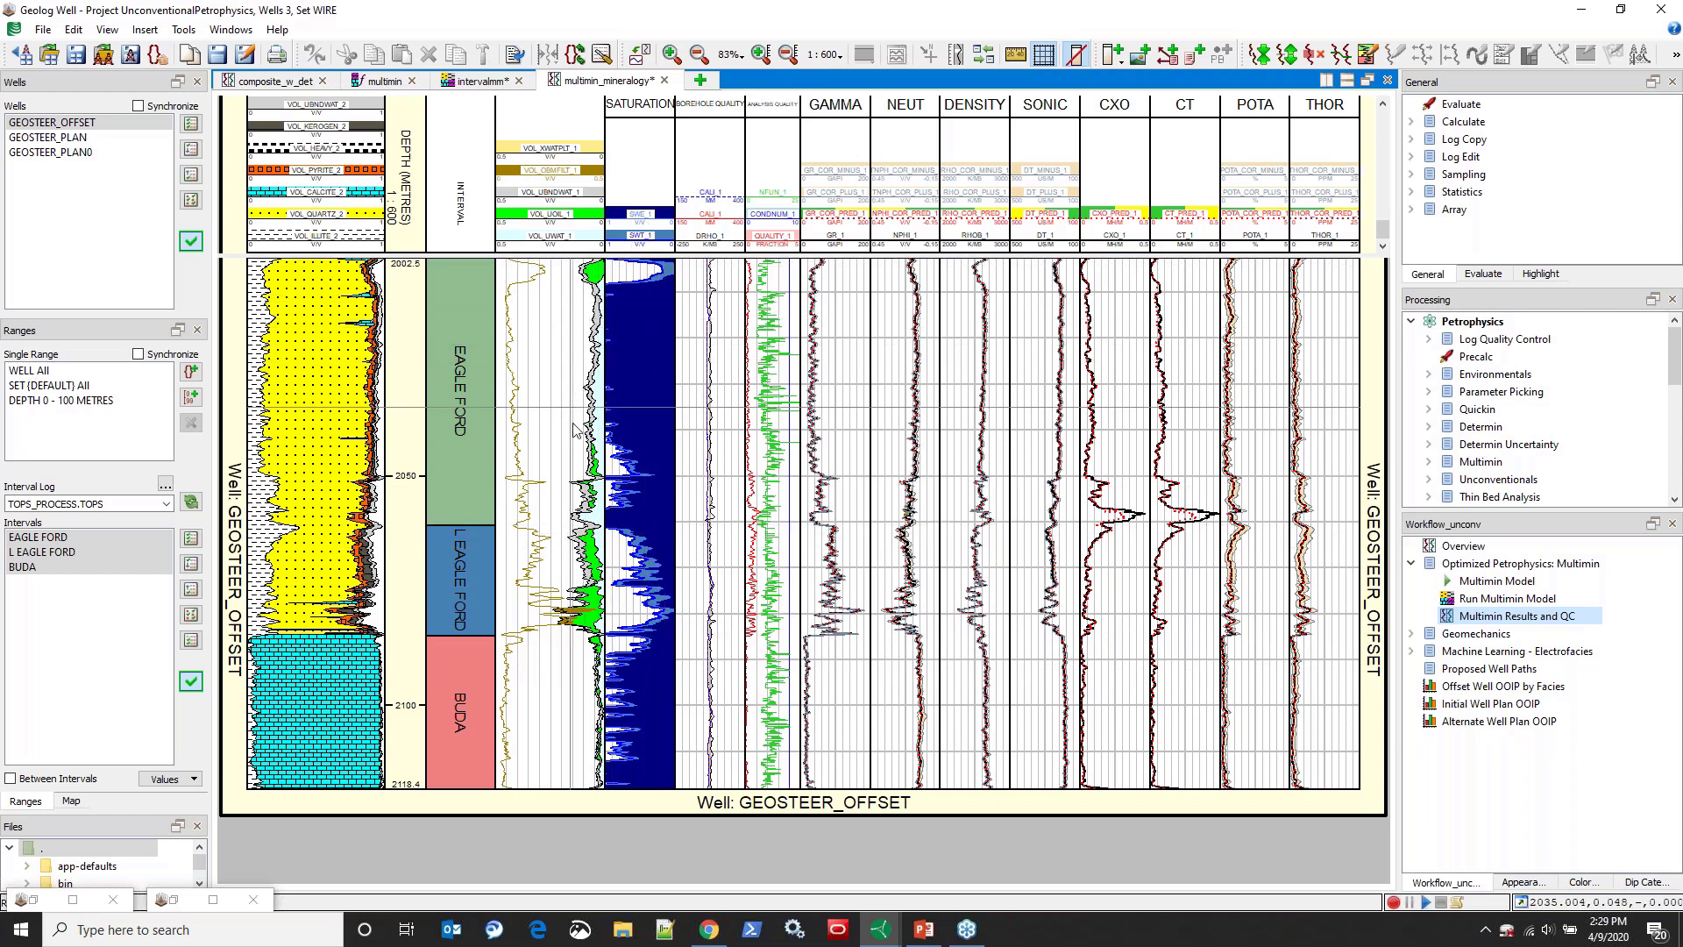
click(584, 301)
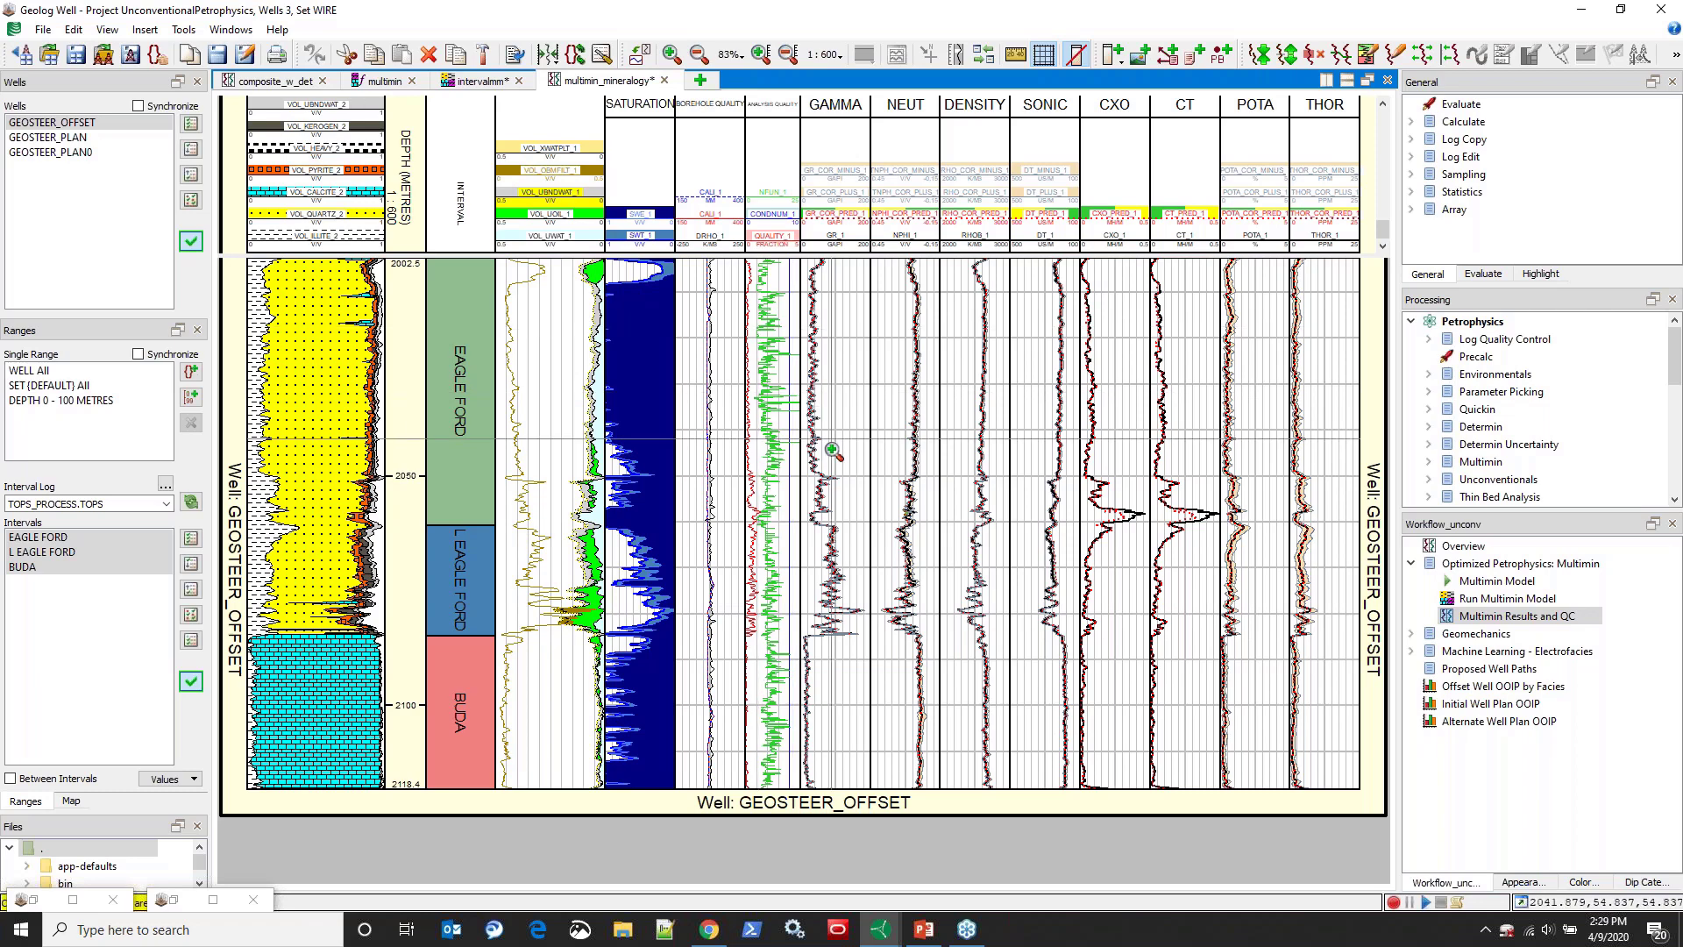
drag(793, 481, 1051, 796)
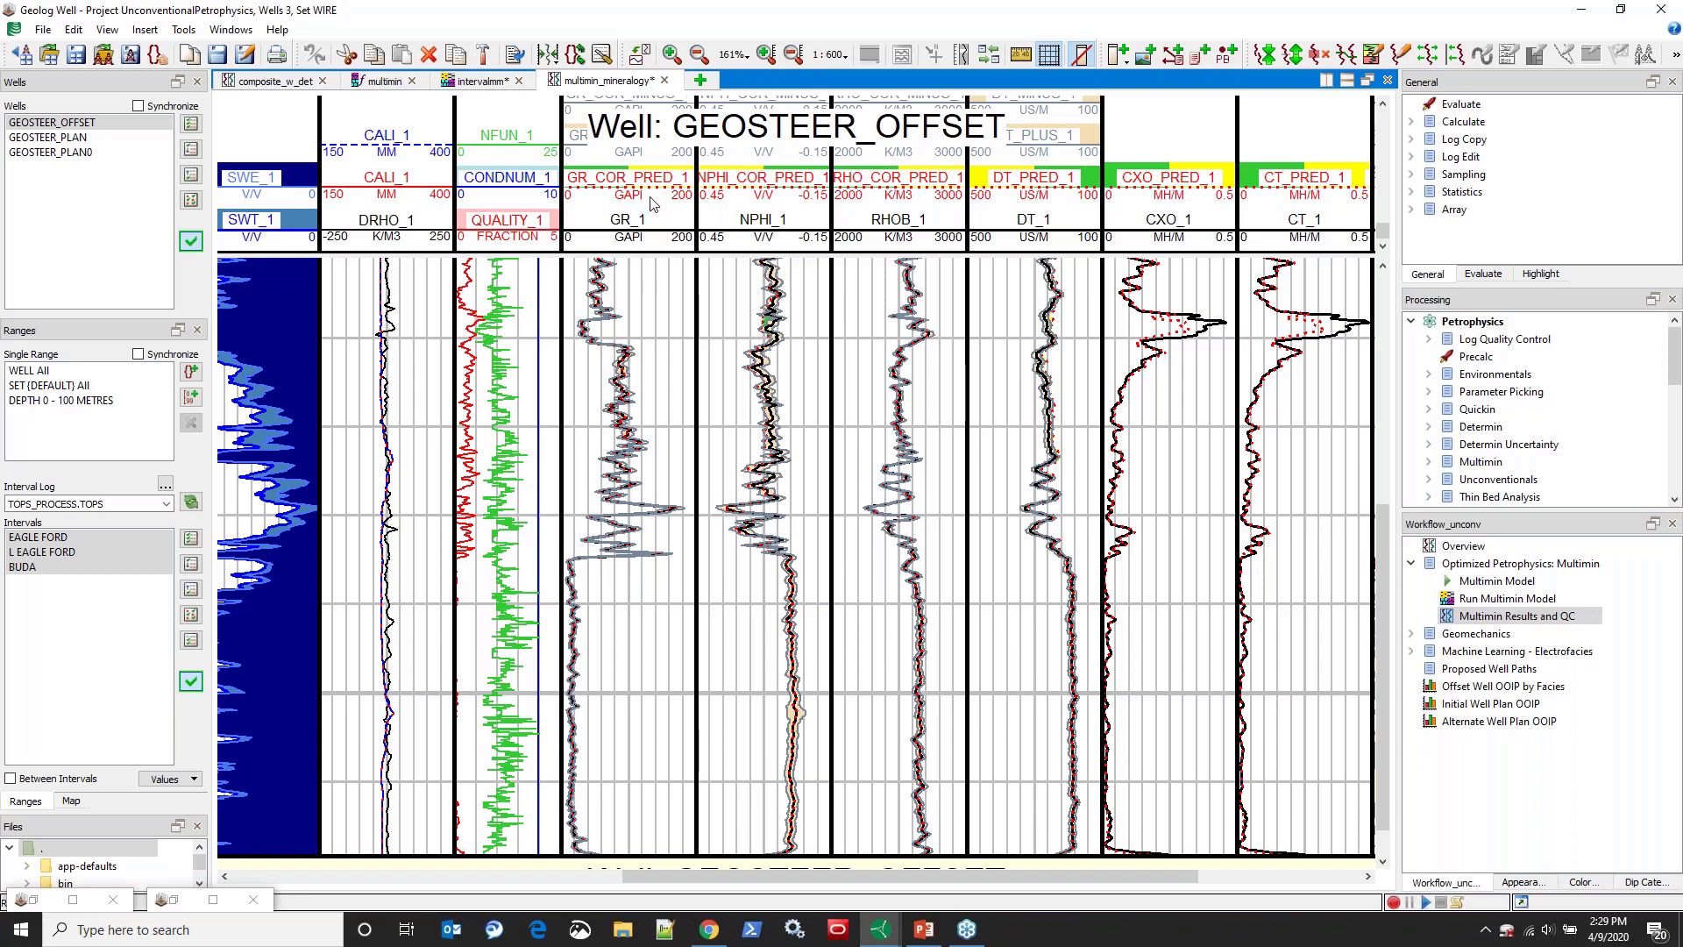
click(651, 194)
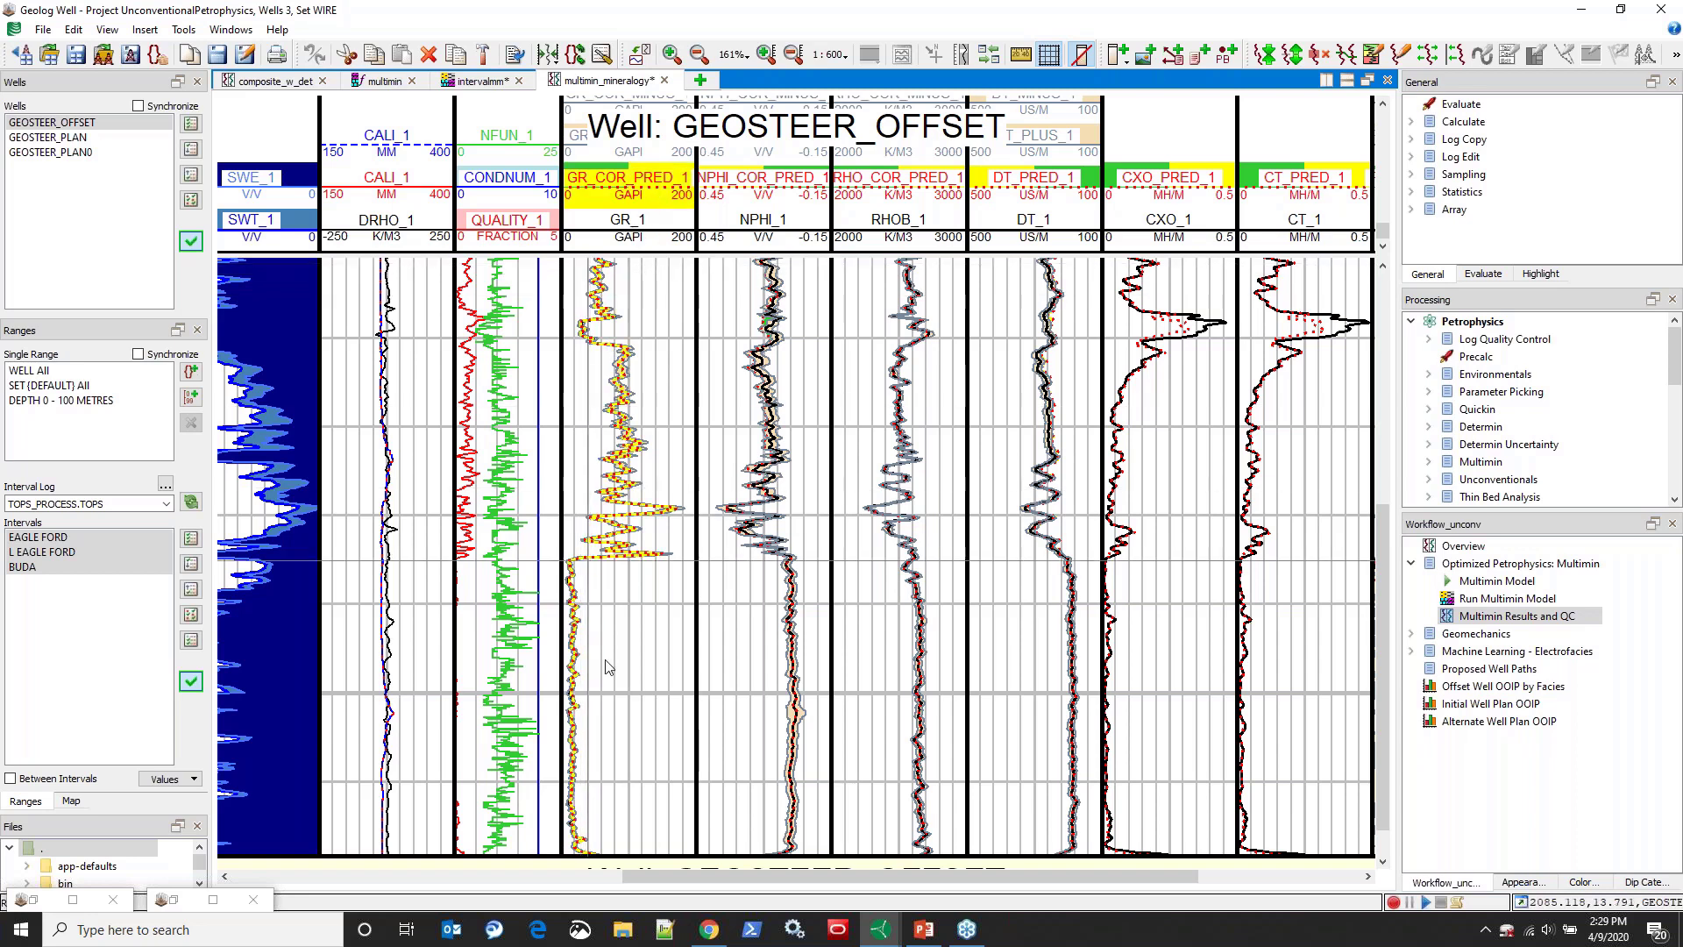
click(636, 791)
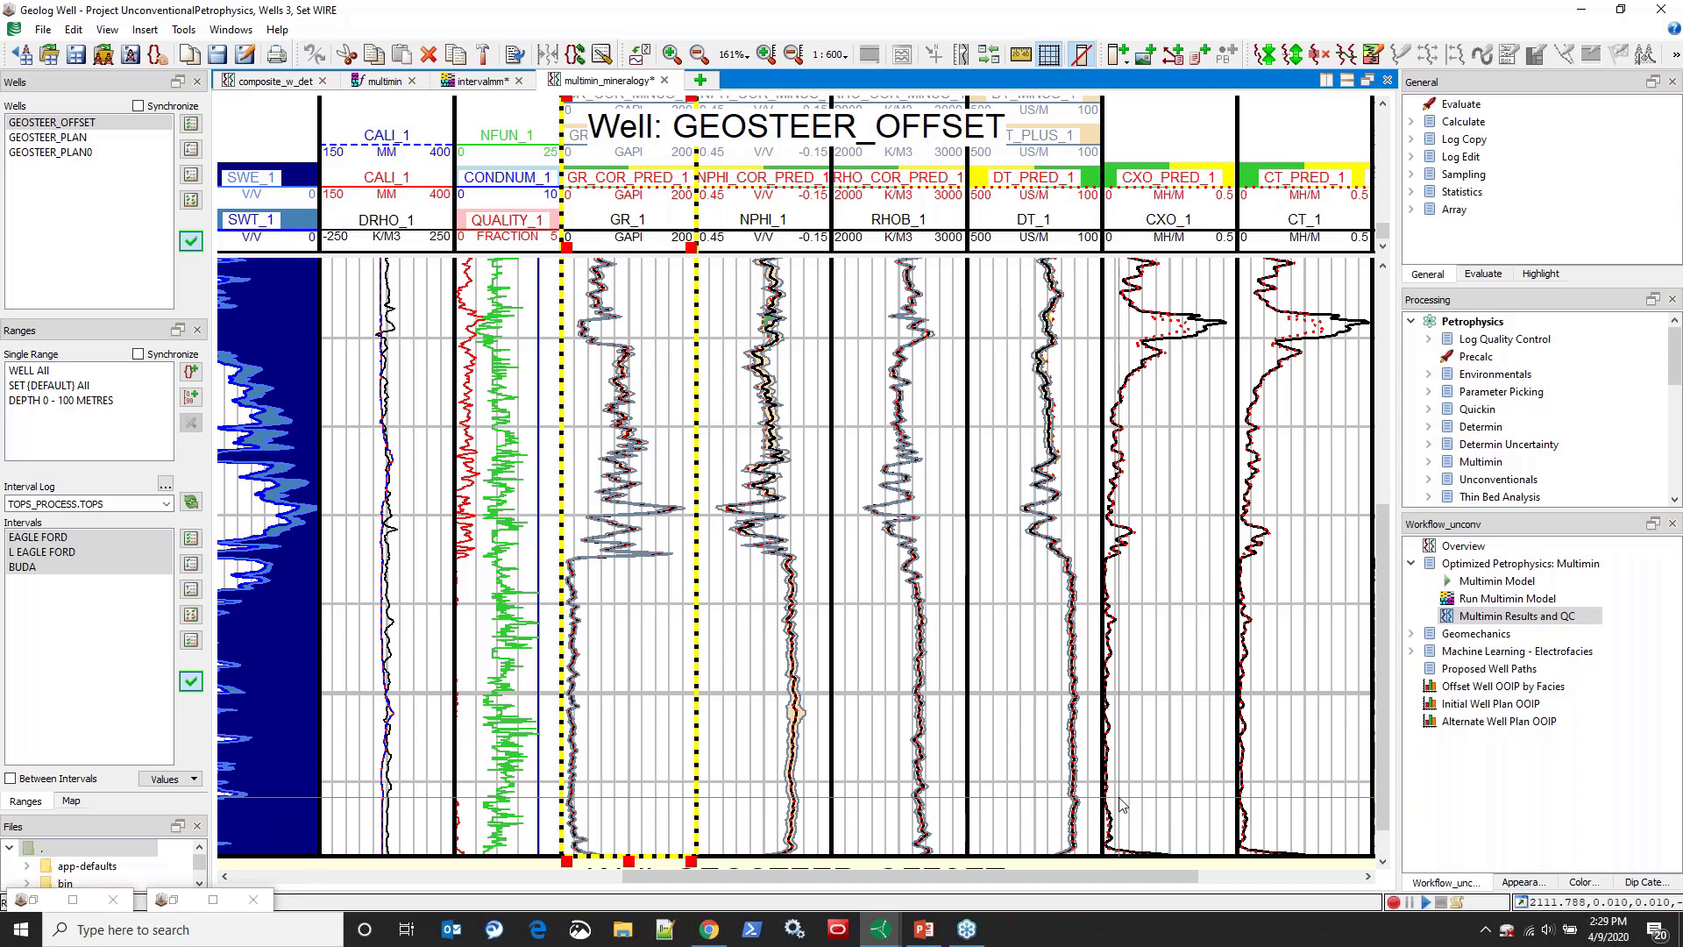
drag(1383, 756, 1385, 701)
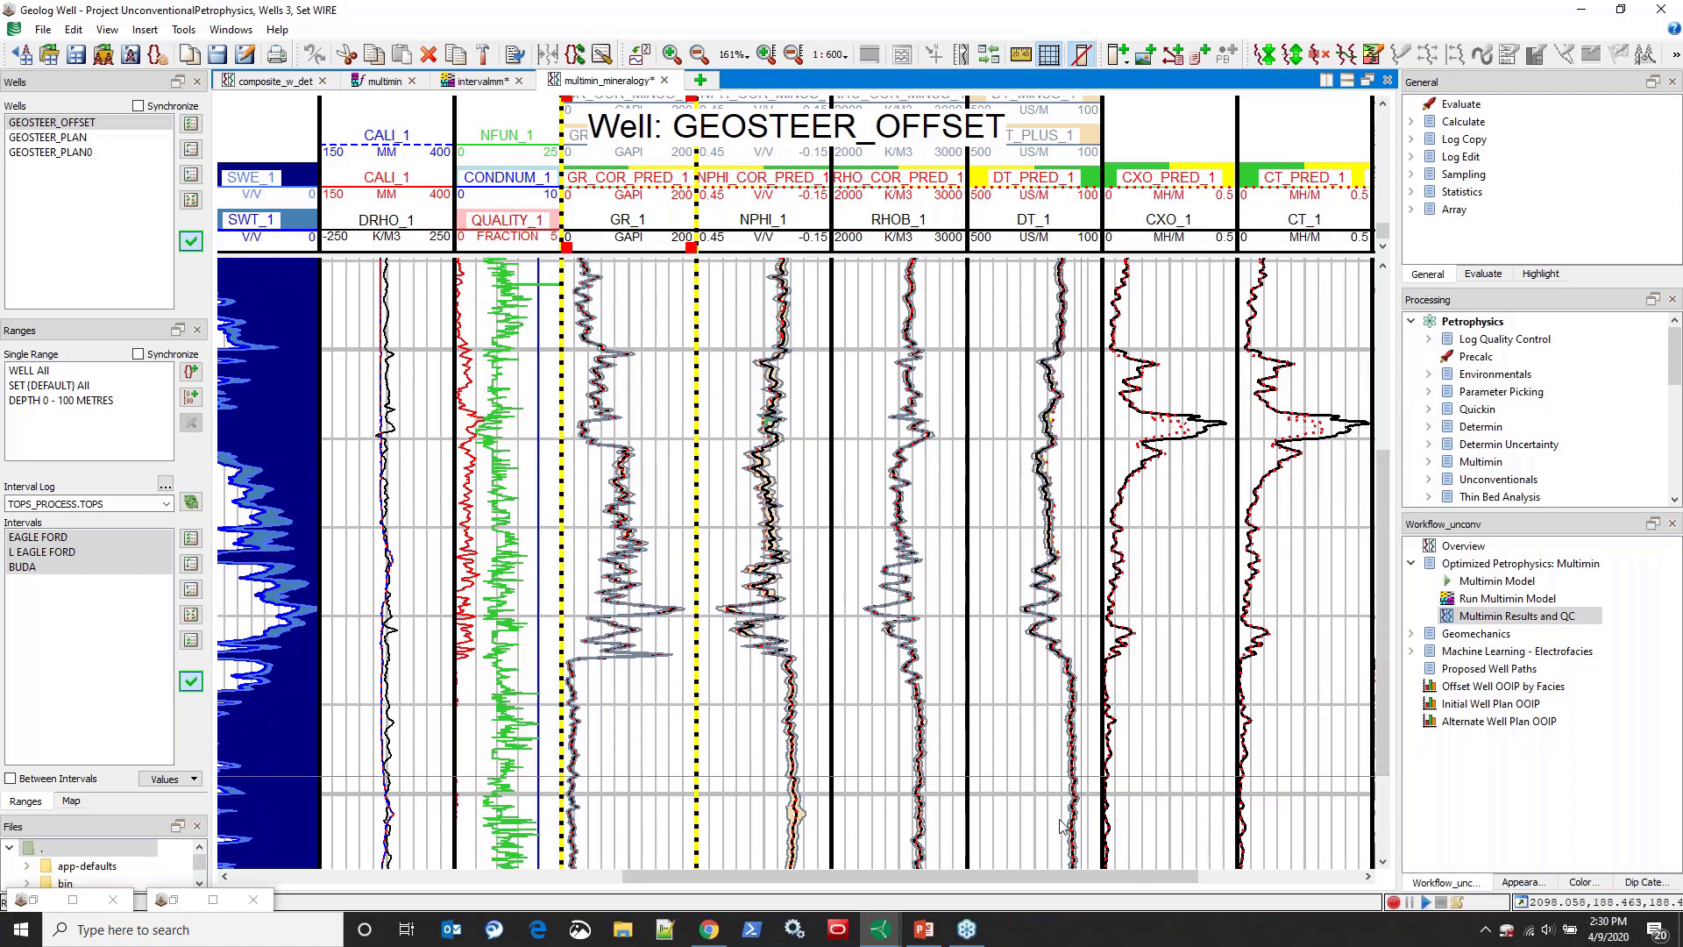
drag(1034, 876, 654, 864)
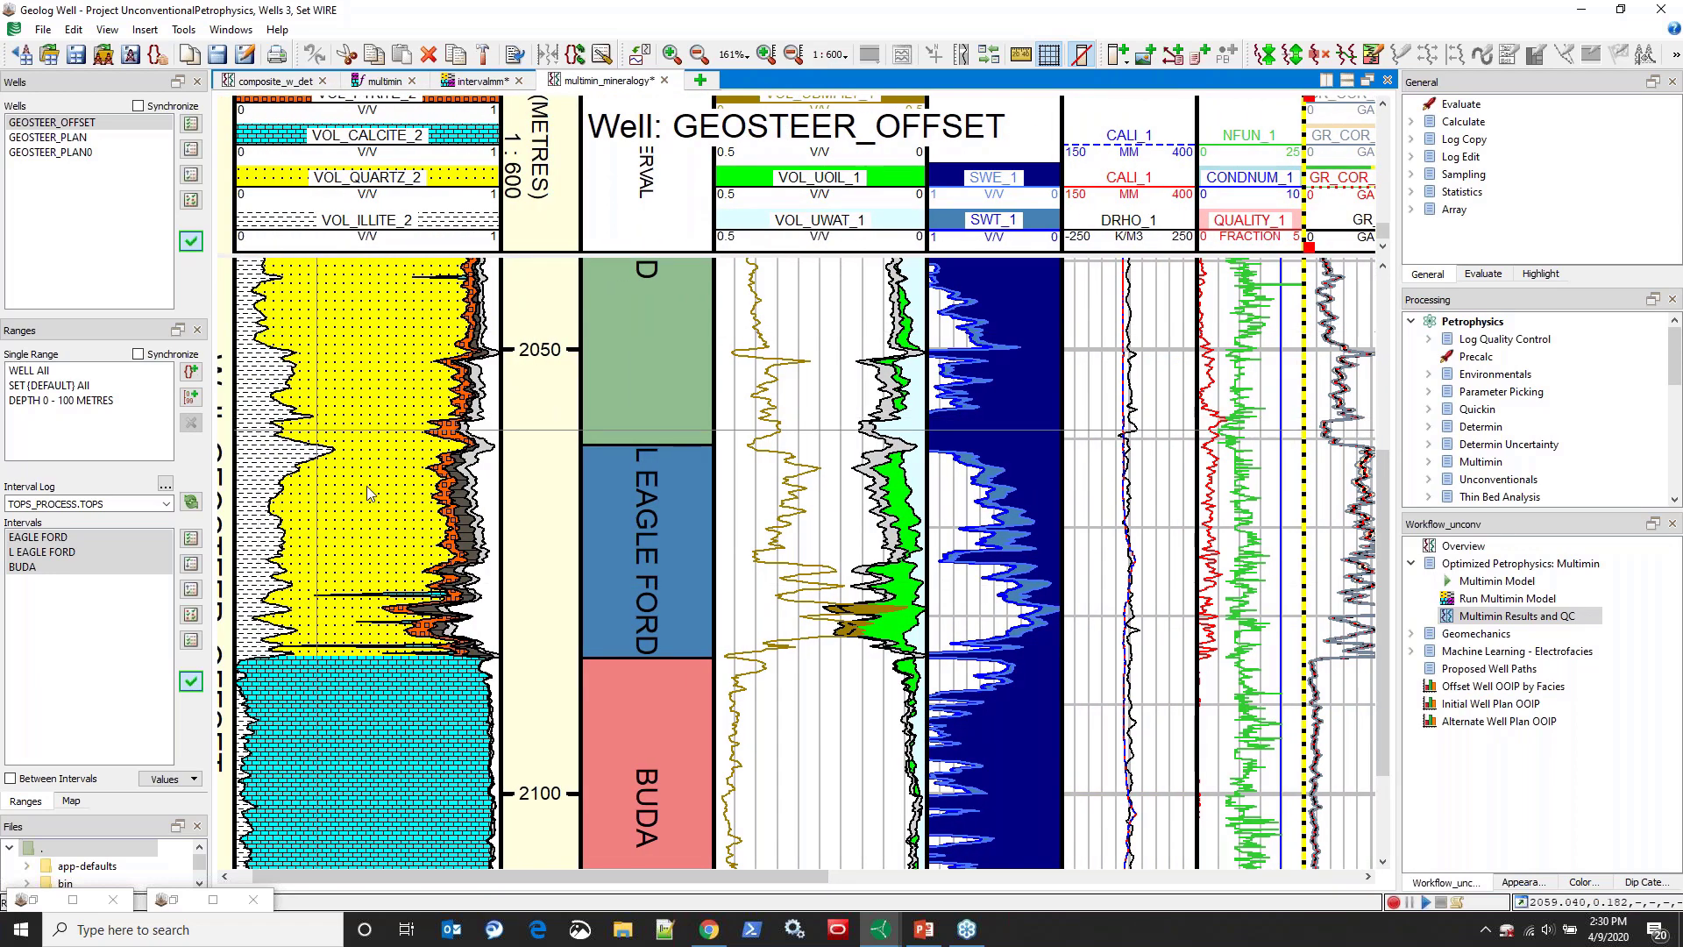
drag(787, 871, 1140, 876)
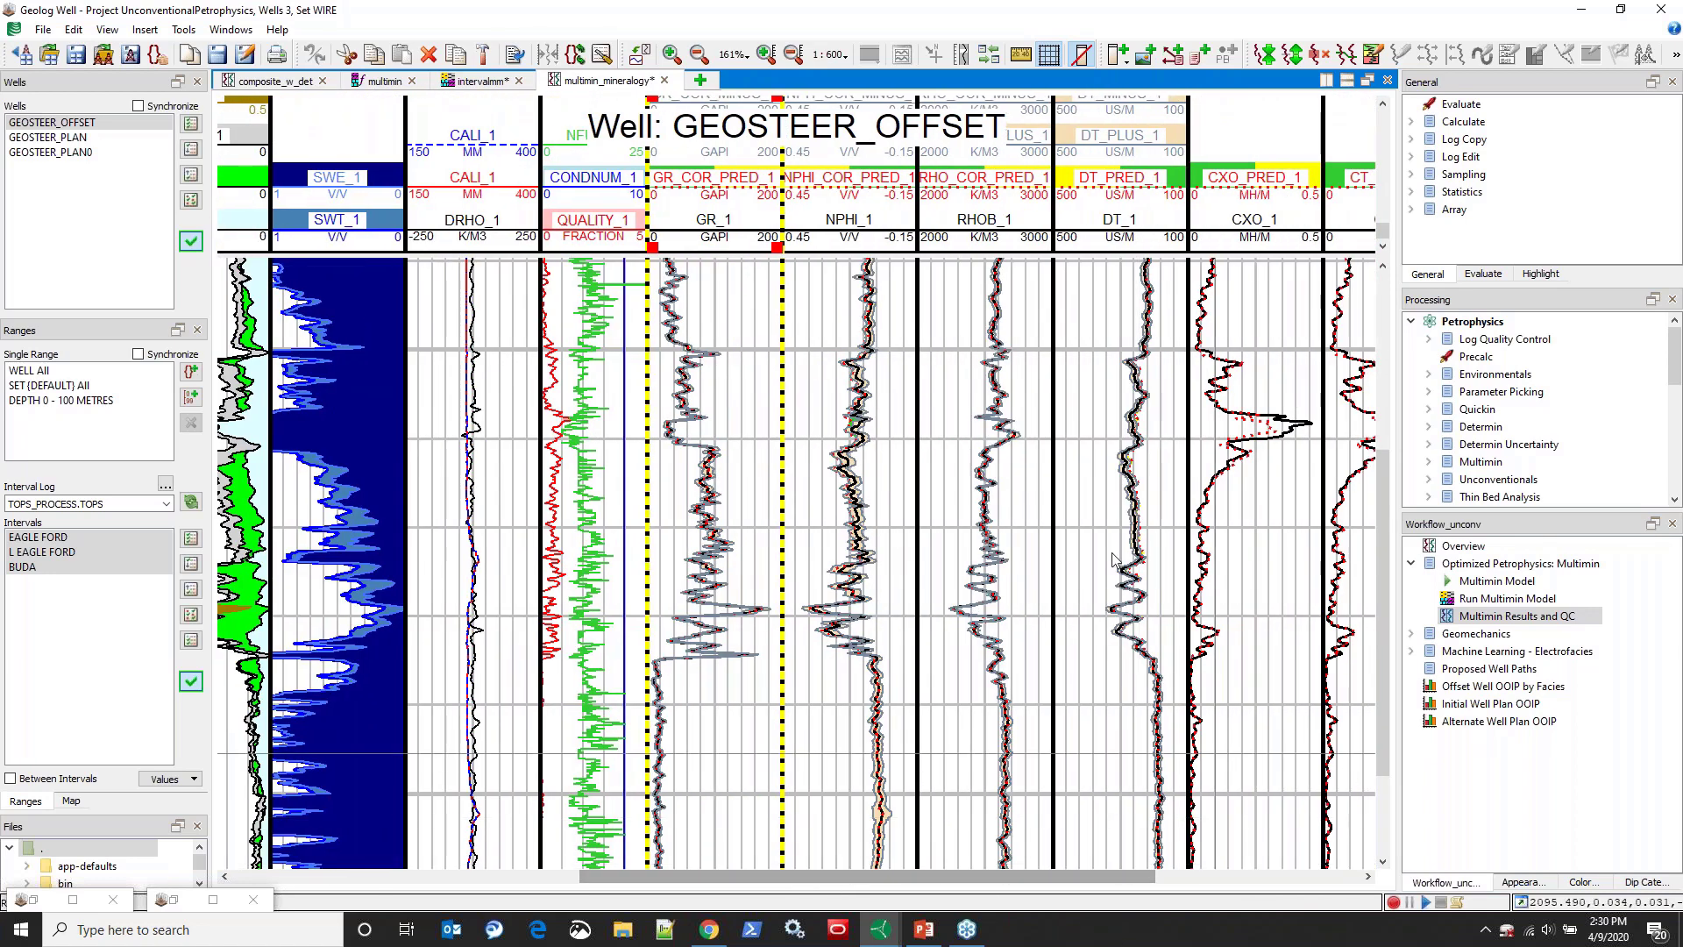
Step: Examine the mineral and fluid volumes from EAGLE FORD down to BUDA in the results layout, highlighting the VOL_UOIL curve
click(733, 54)
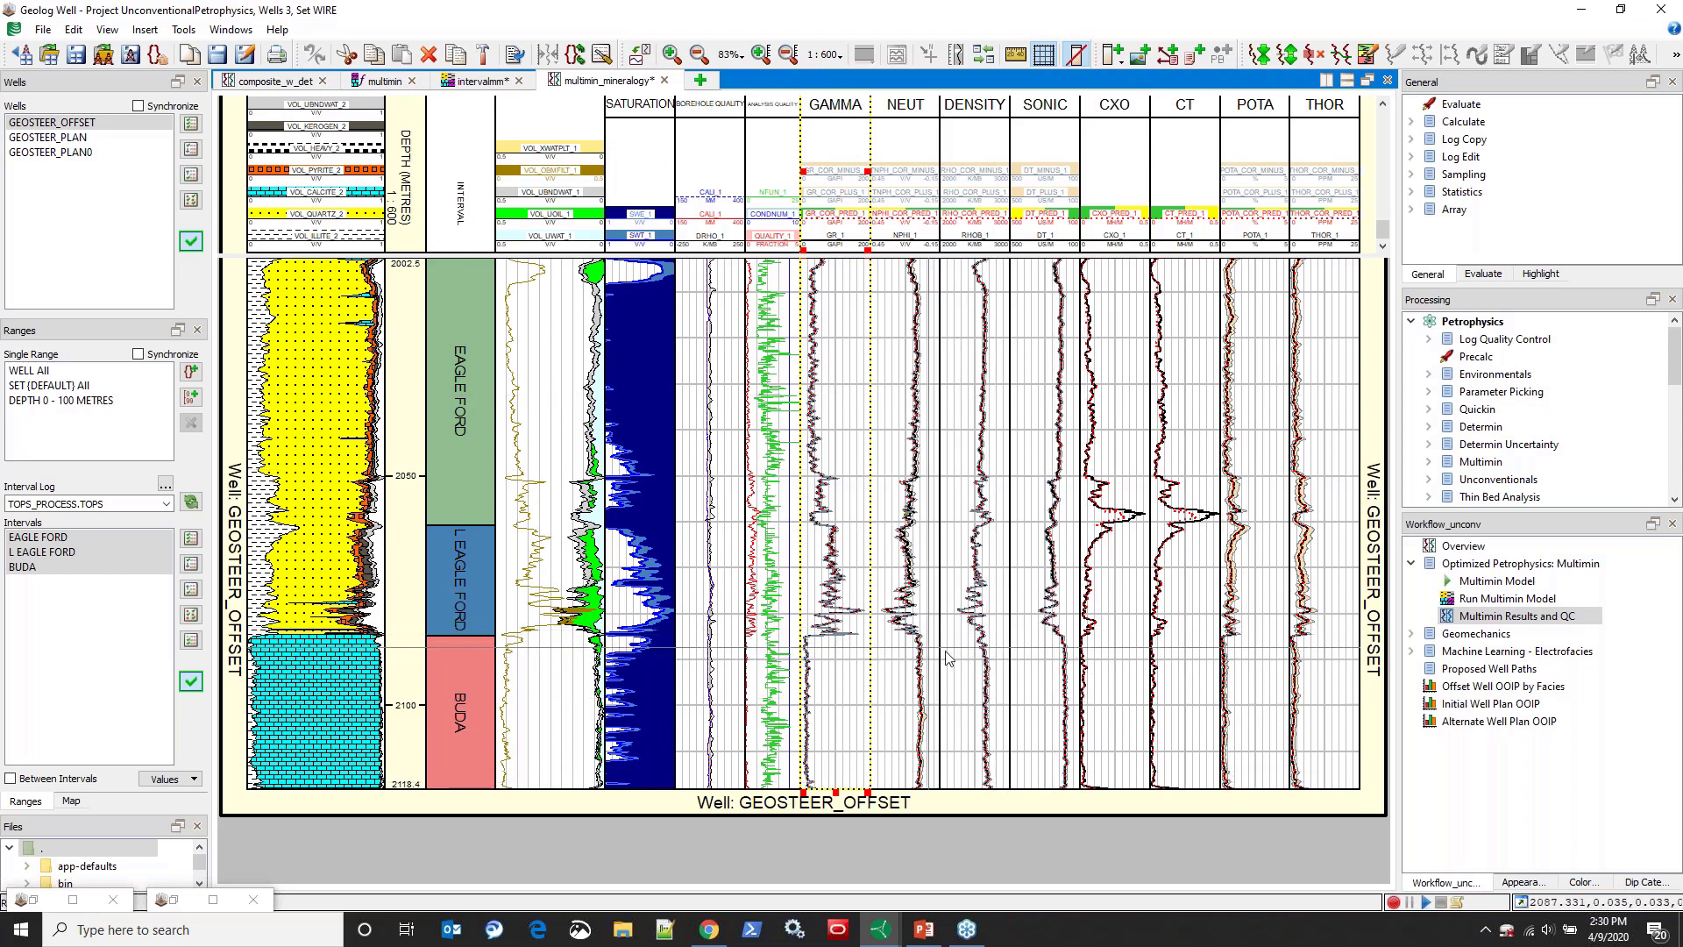
click(670, 58)
drag(234, 397, 669, 814)
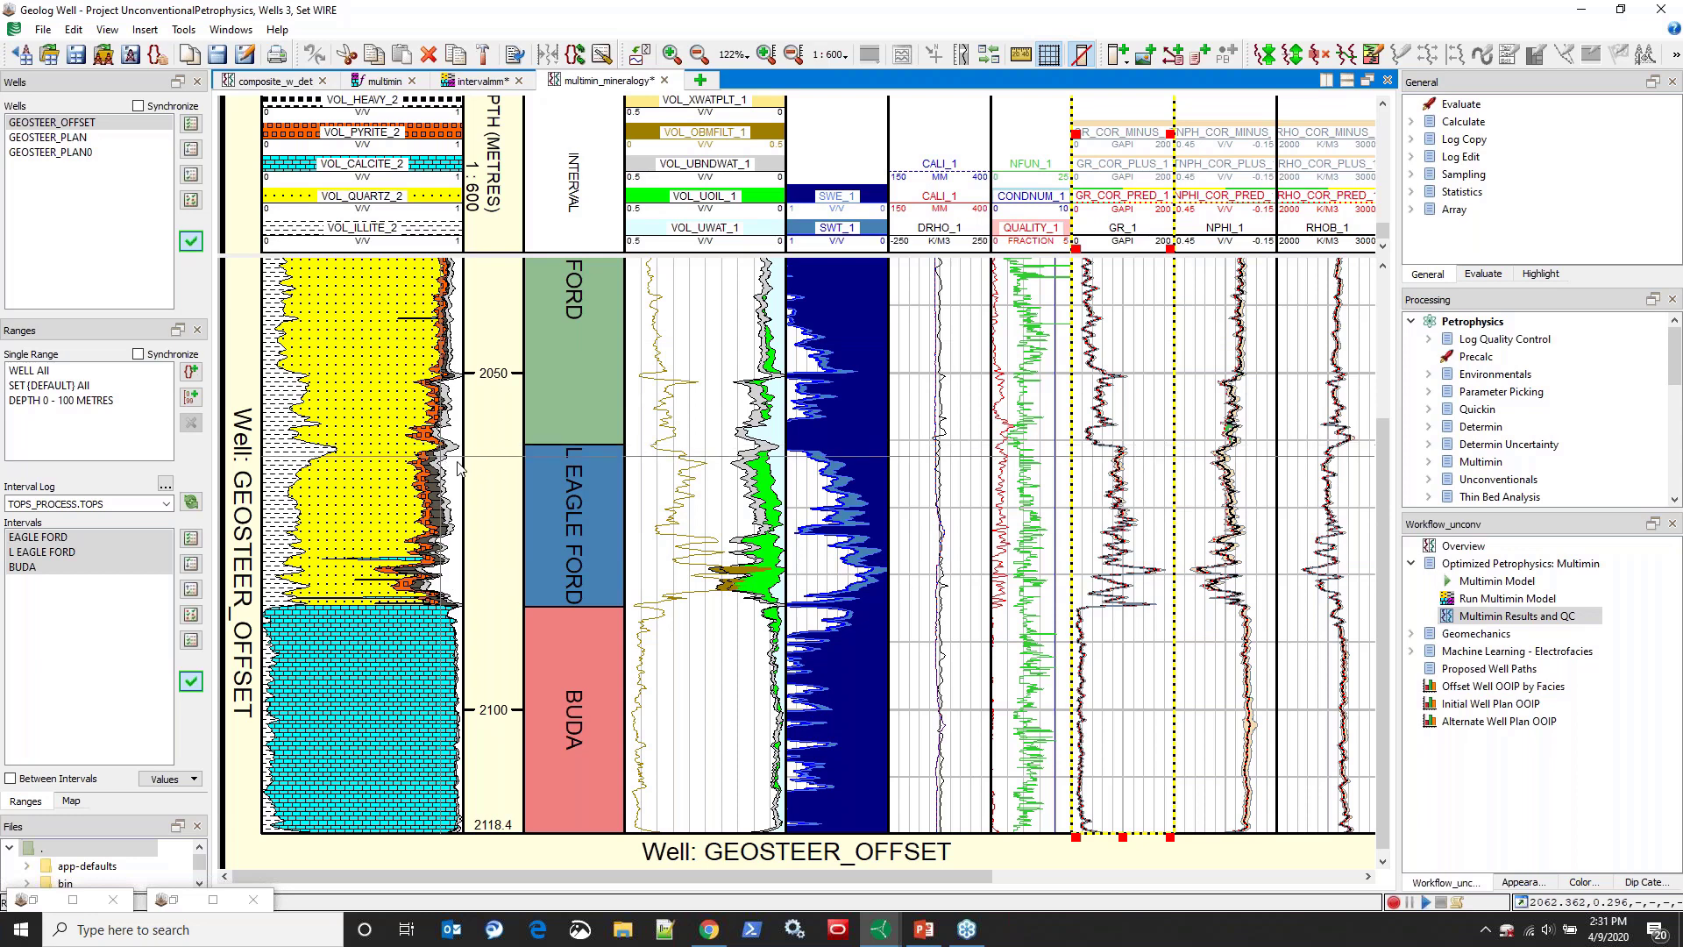
click(747, 200)
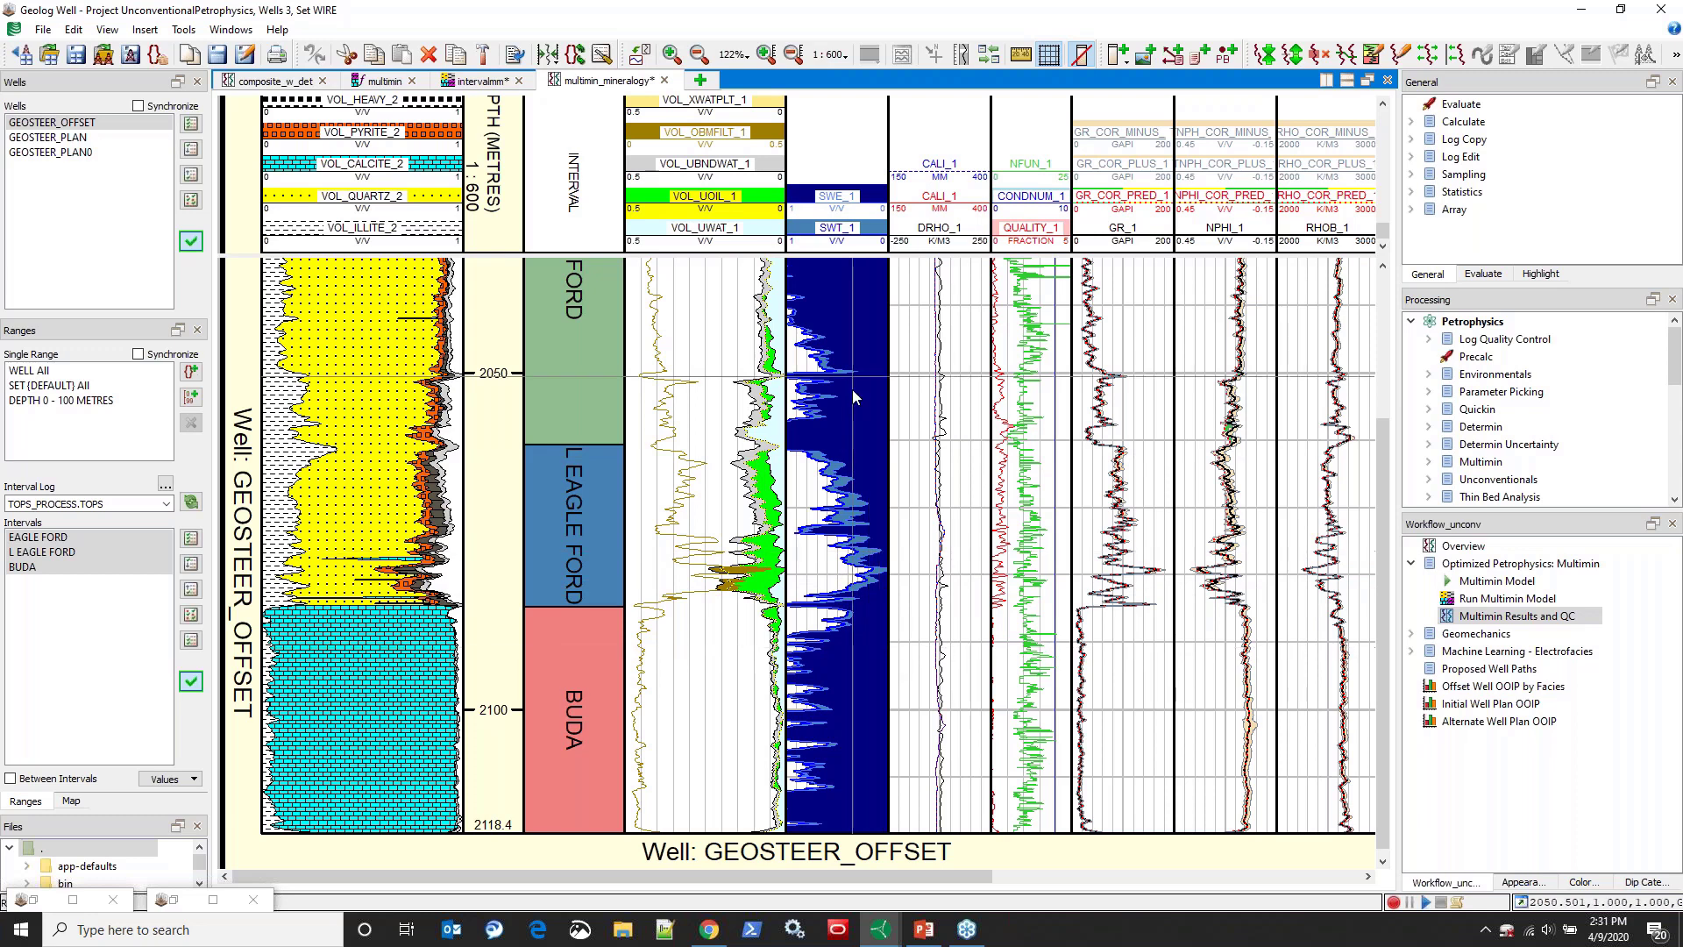
Step: Open Isotropic Elastic Rock Properties from the workflow's Geomechanics section and run it on the GEOMECH set with LIMESTONE_AMEEN
click(1411, 634)
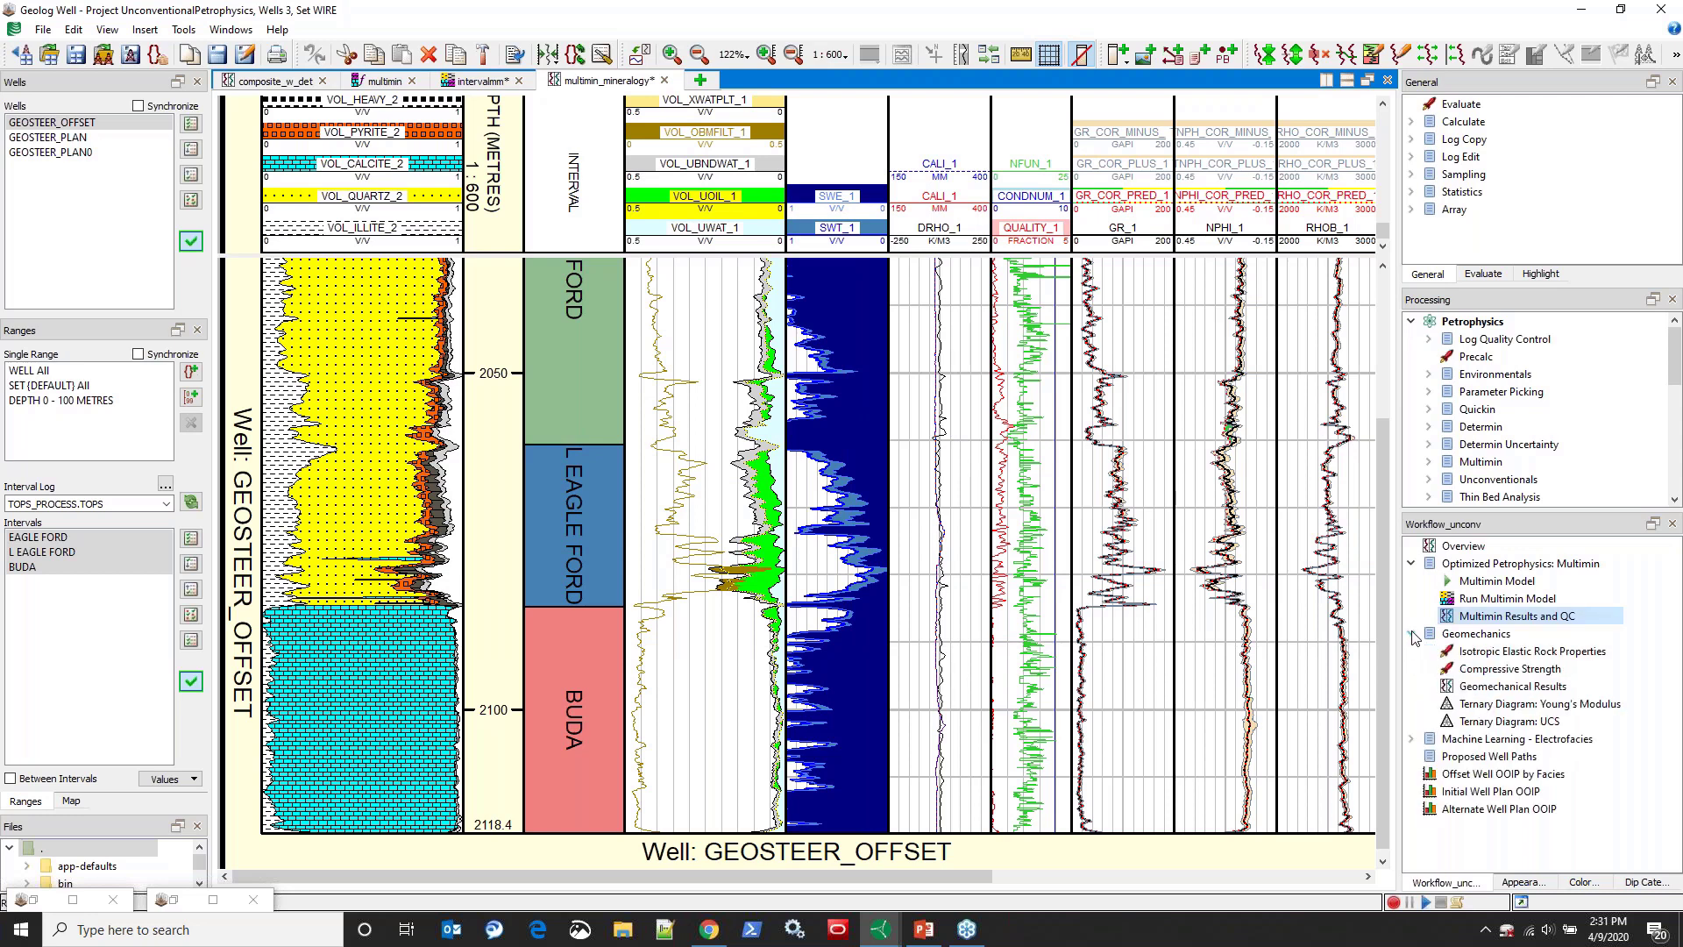
click(1487, 659)
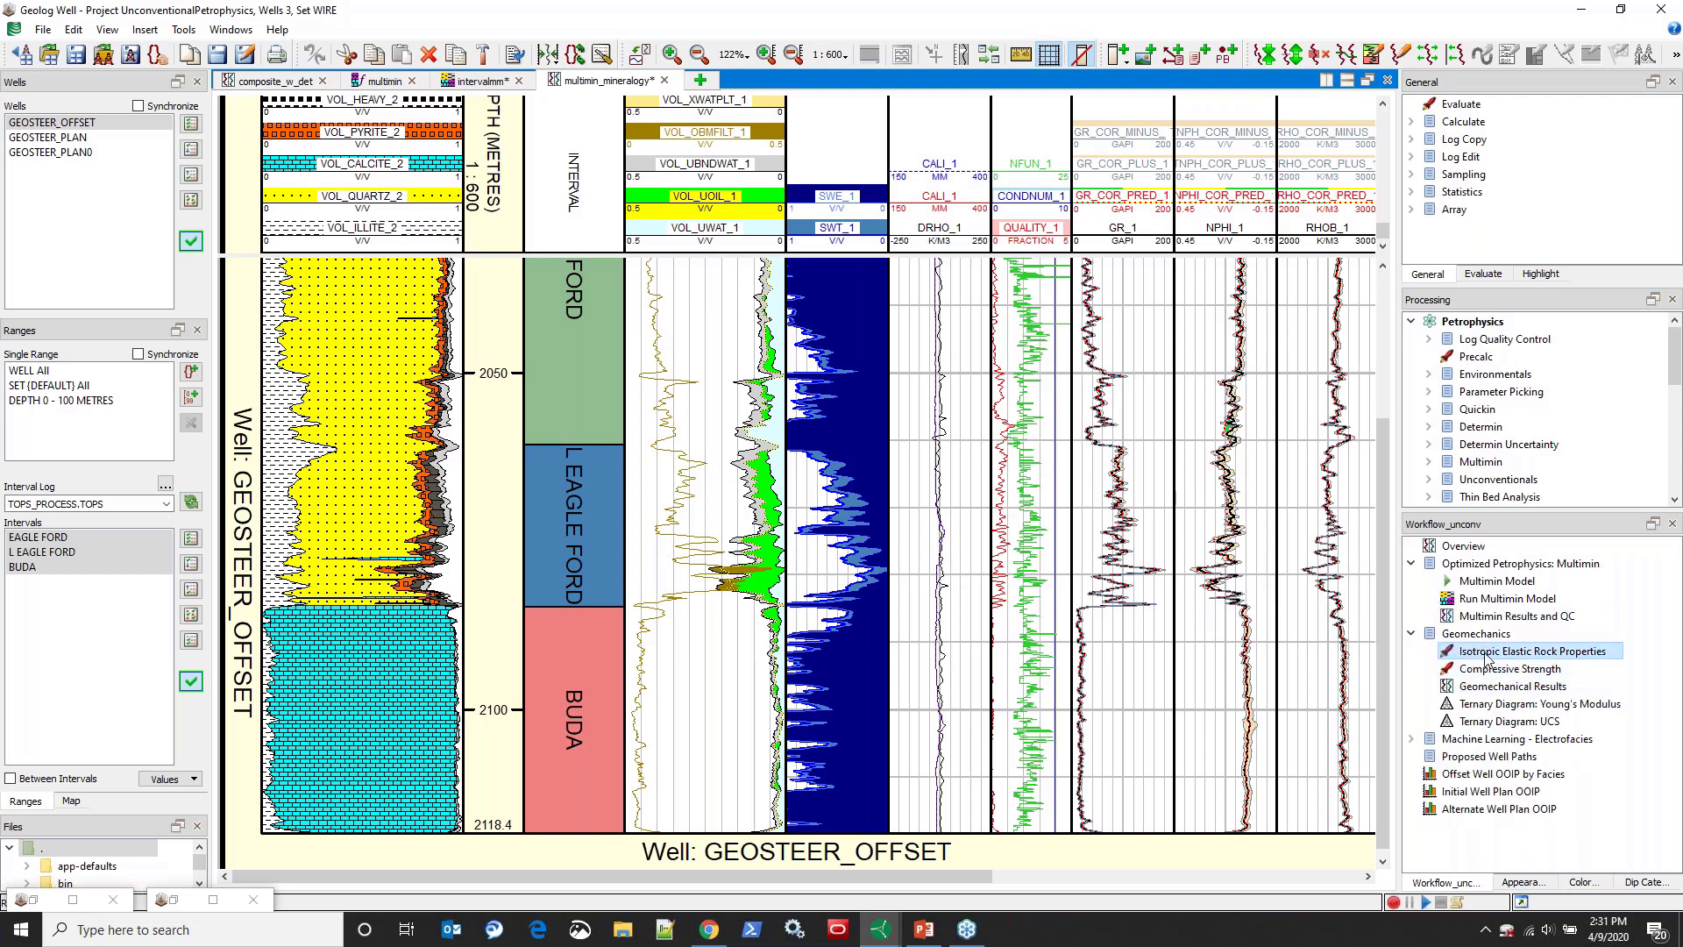
double_click(1487, 659)
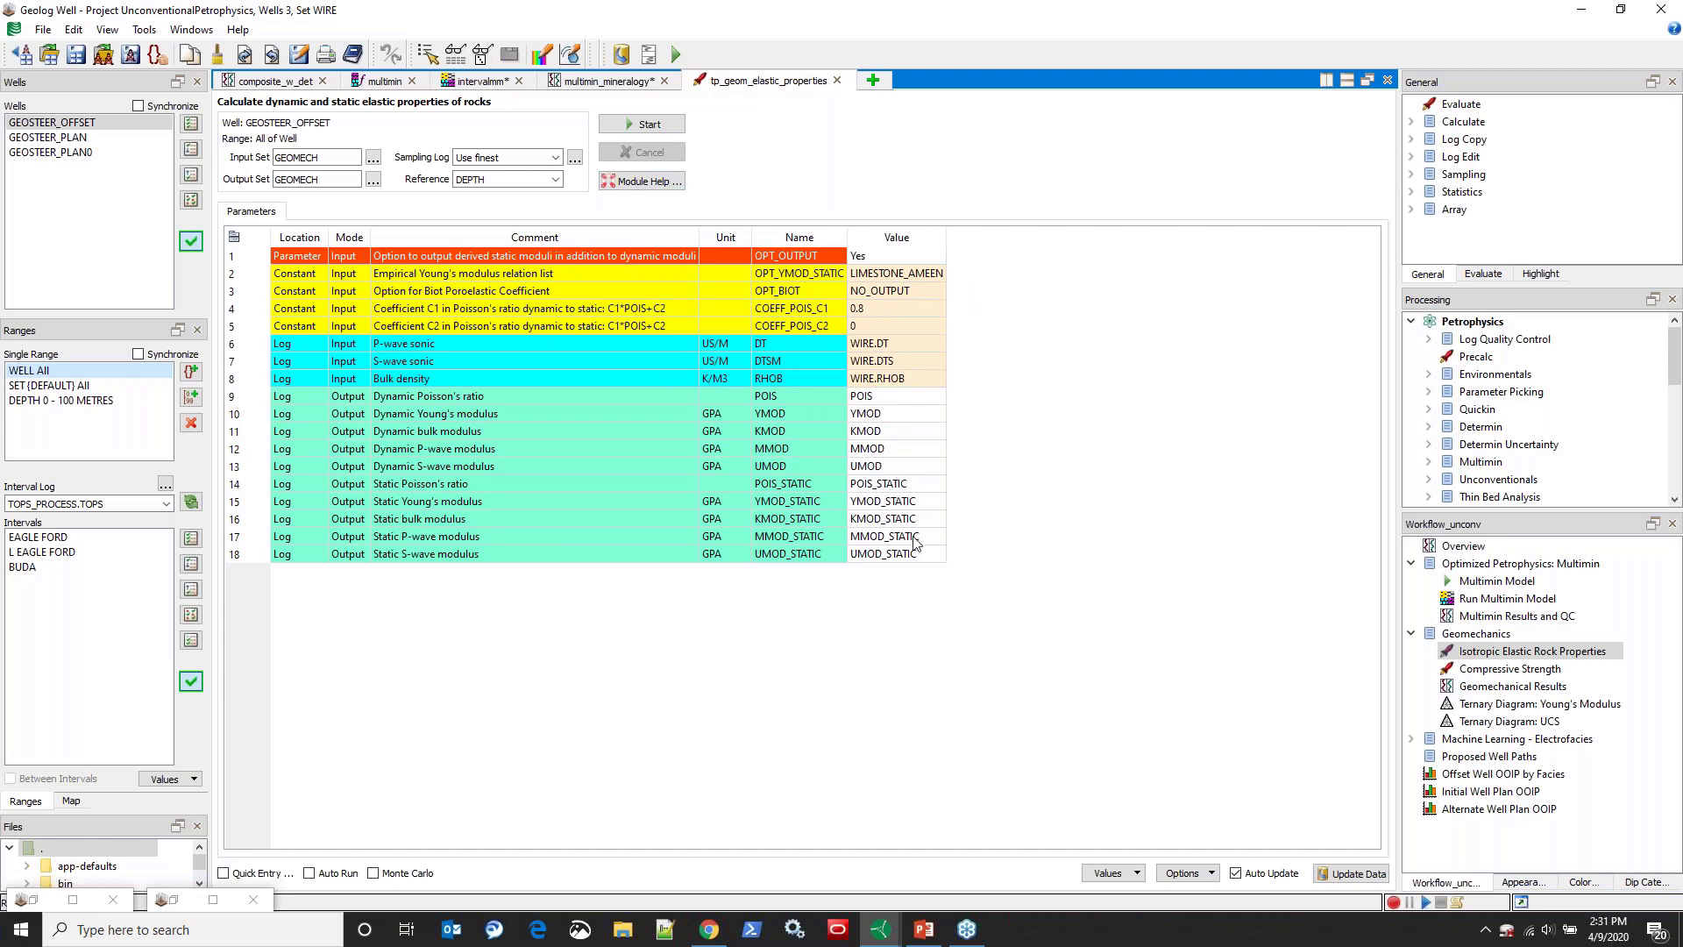
click(650, 126)
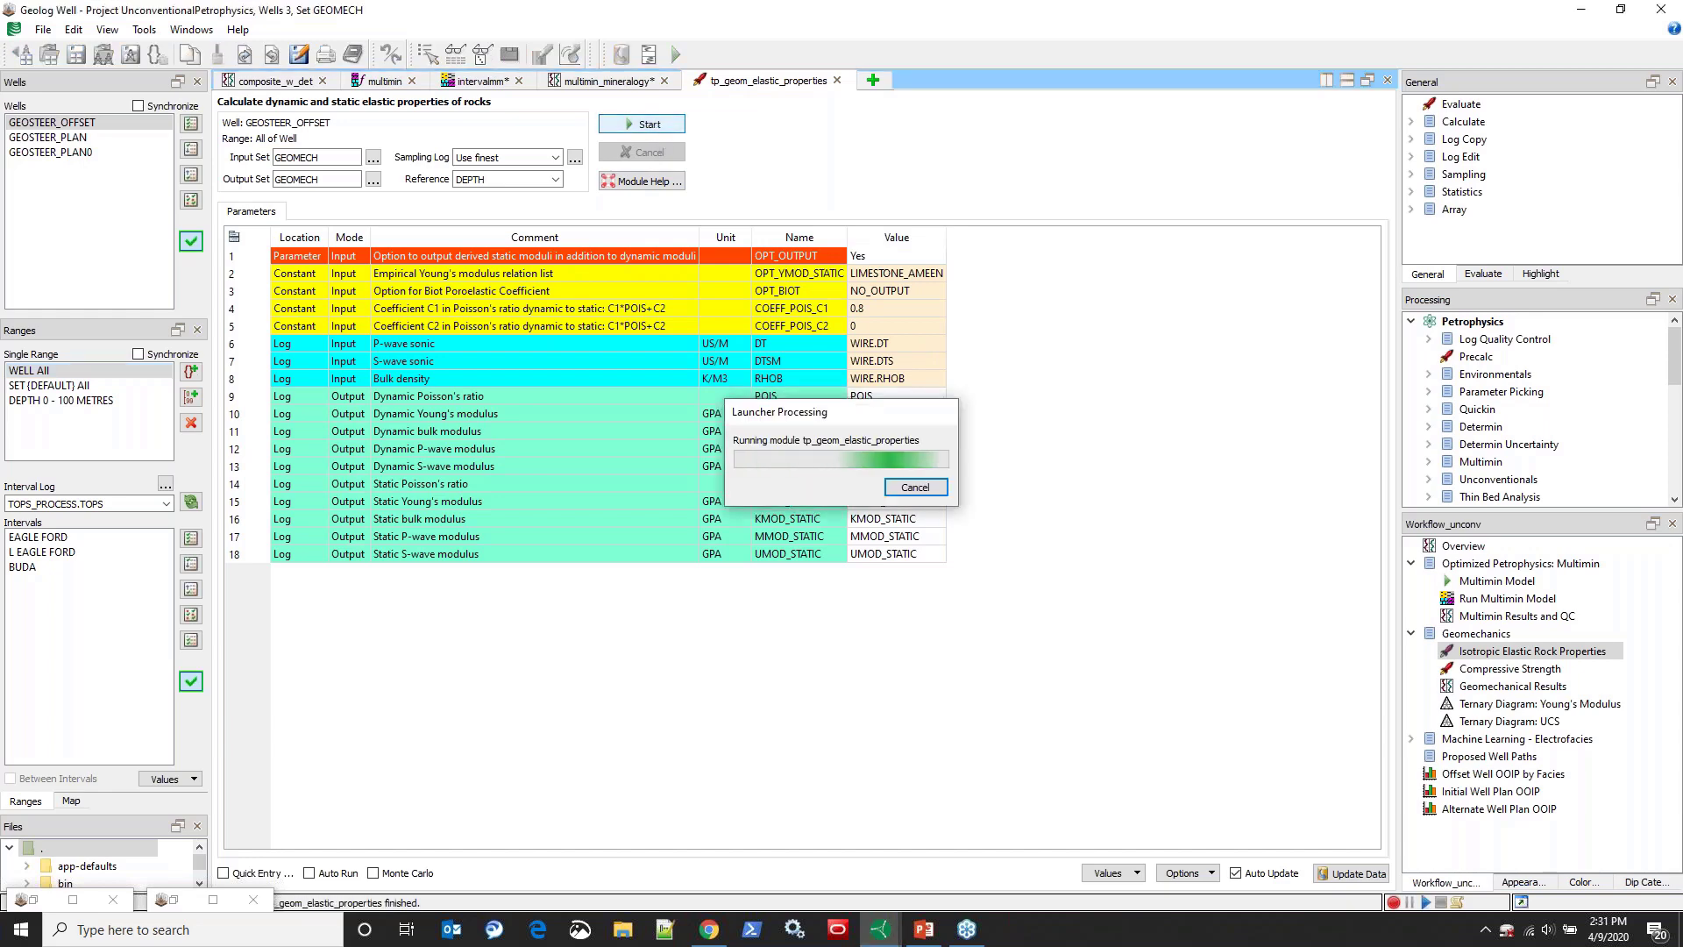
Step: Look over the Engineering geomechanics modules and run Compressive Strength on the MULTIMIN set with the LIMESTONE-Onyia_1988 UCS function
double_click(1494, 669)
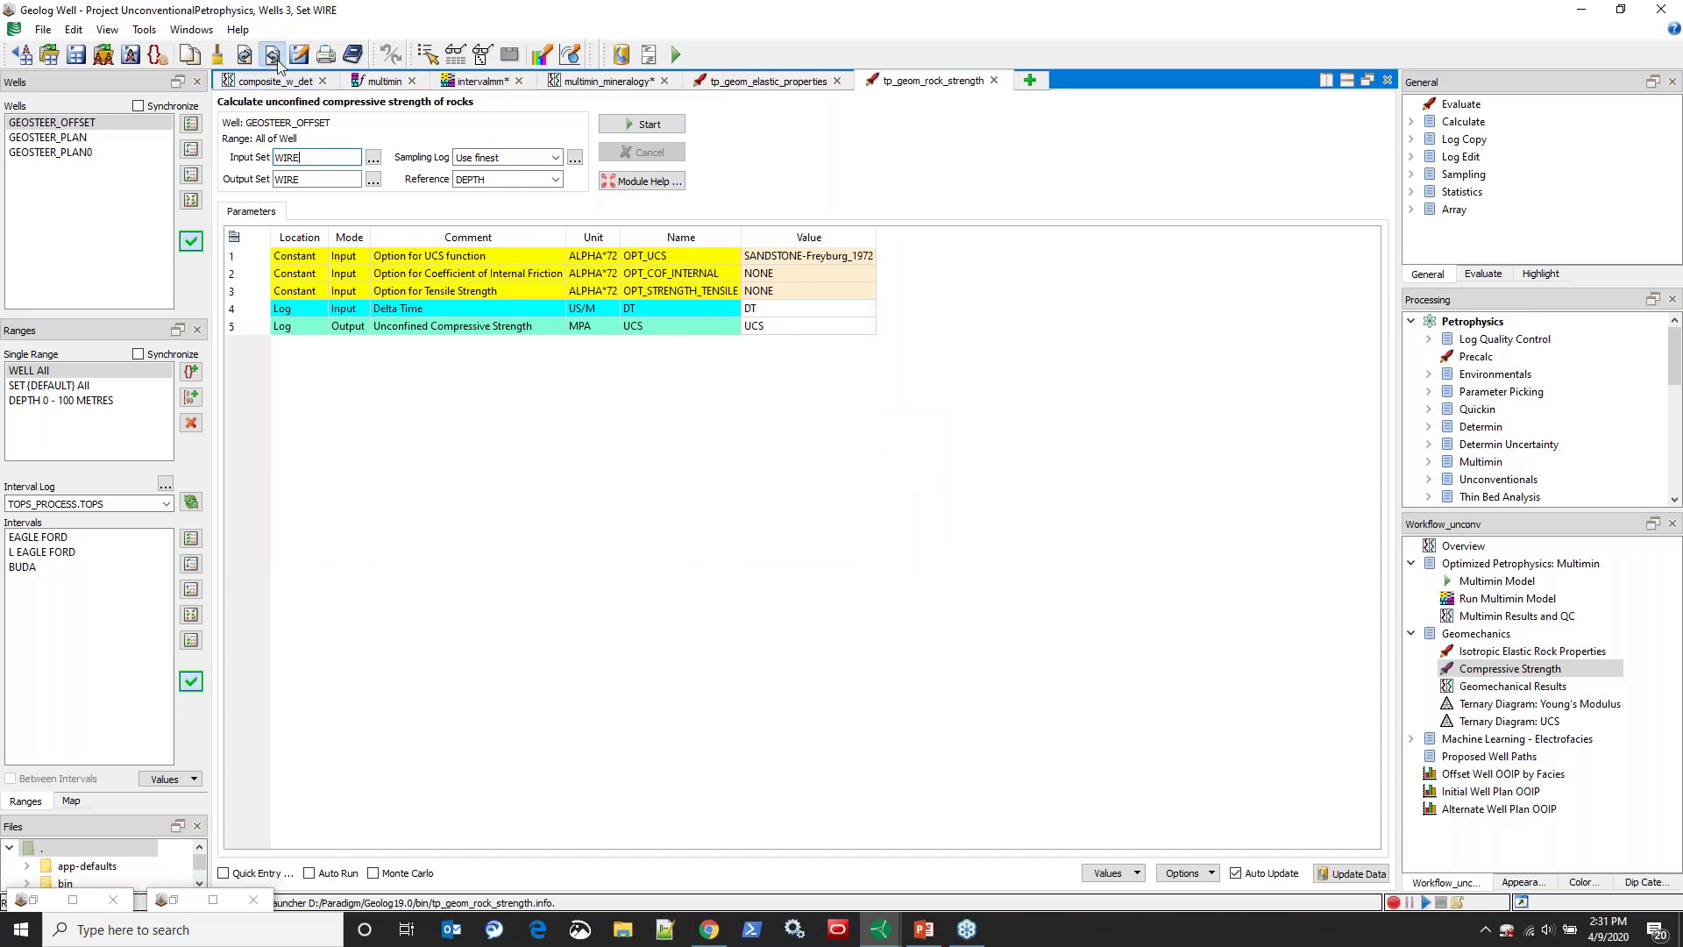
scroll(1499, 451, down, 5)
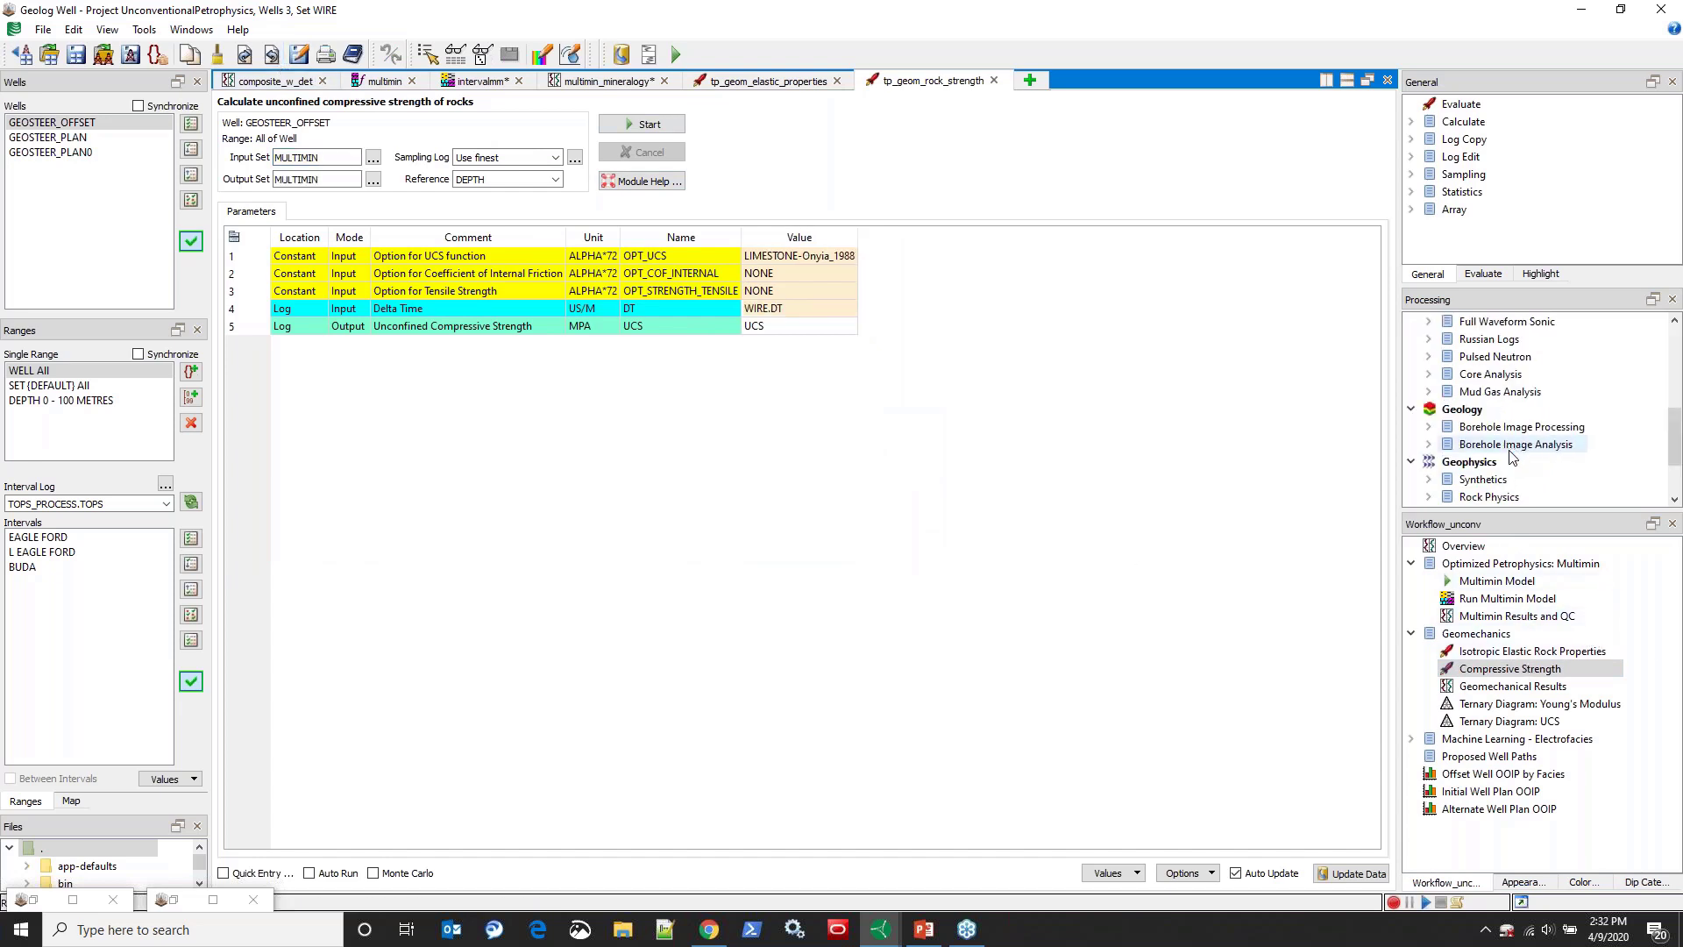
click(1429, 479)
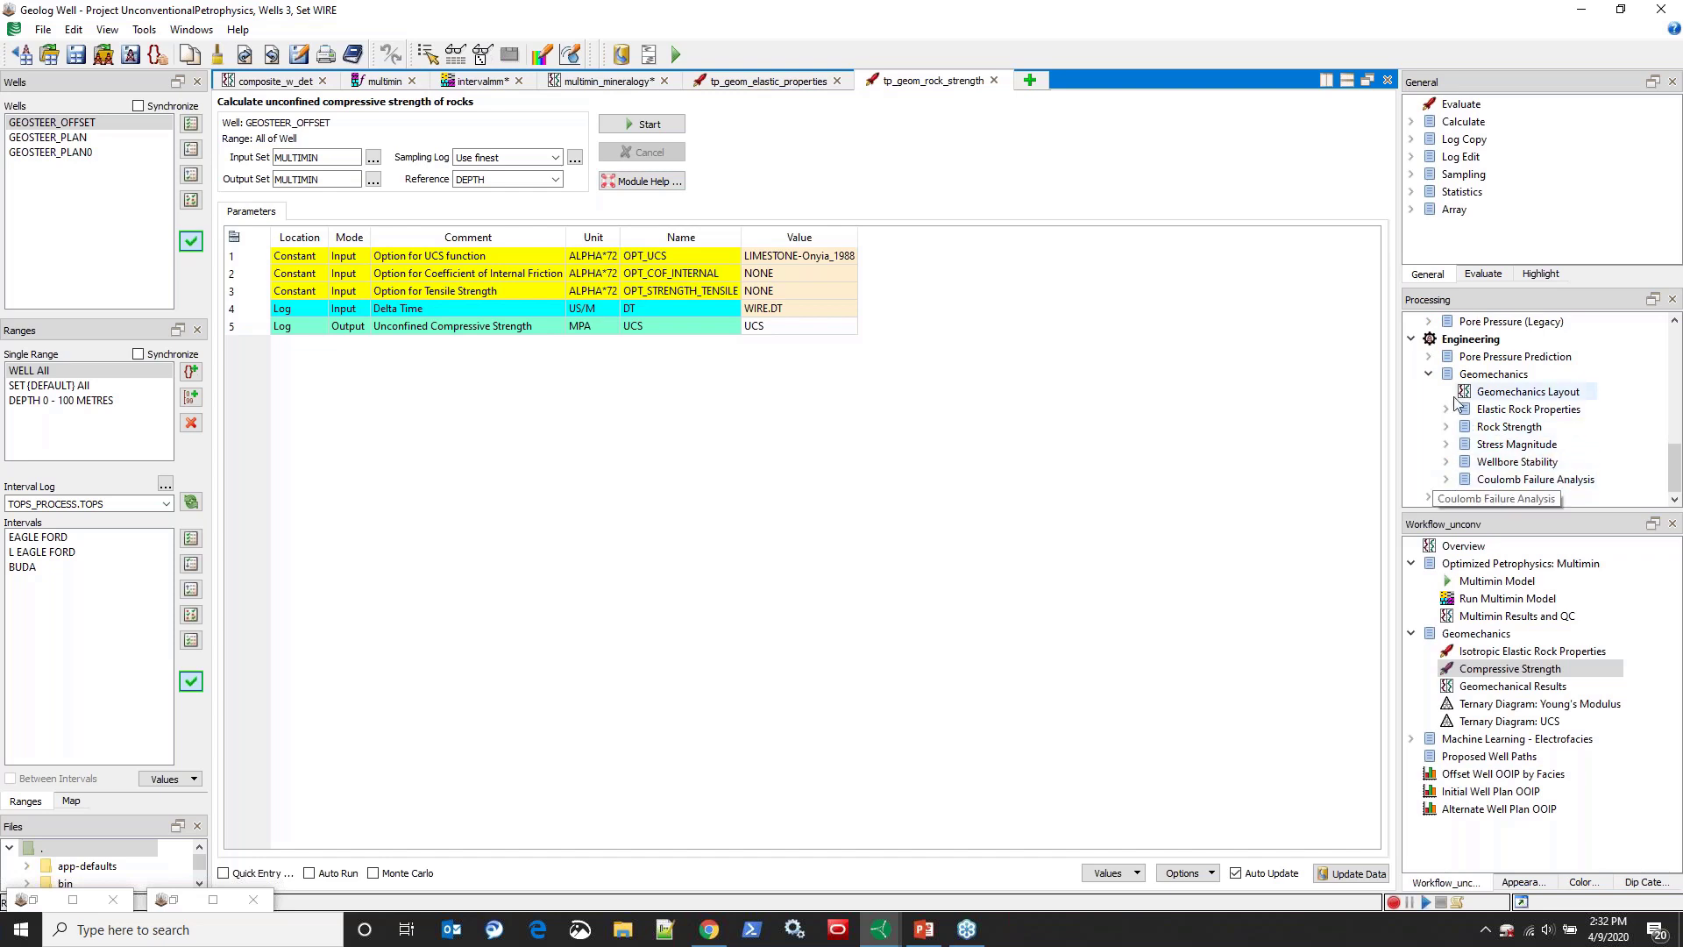
click(1430, 375)
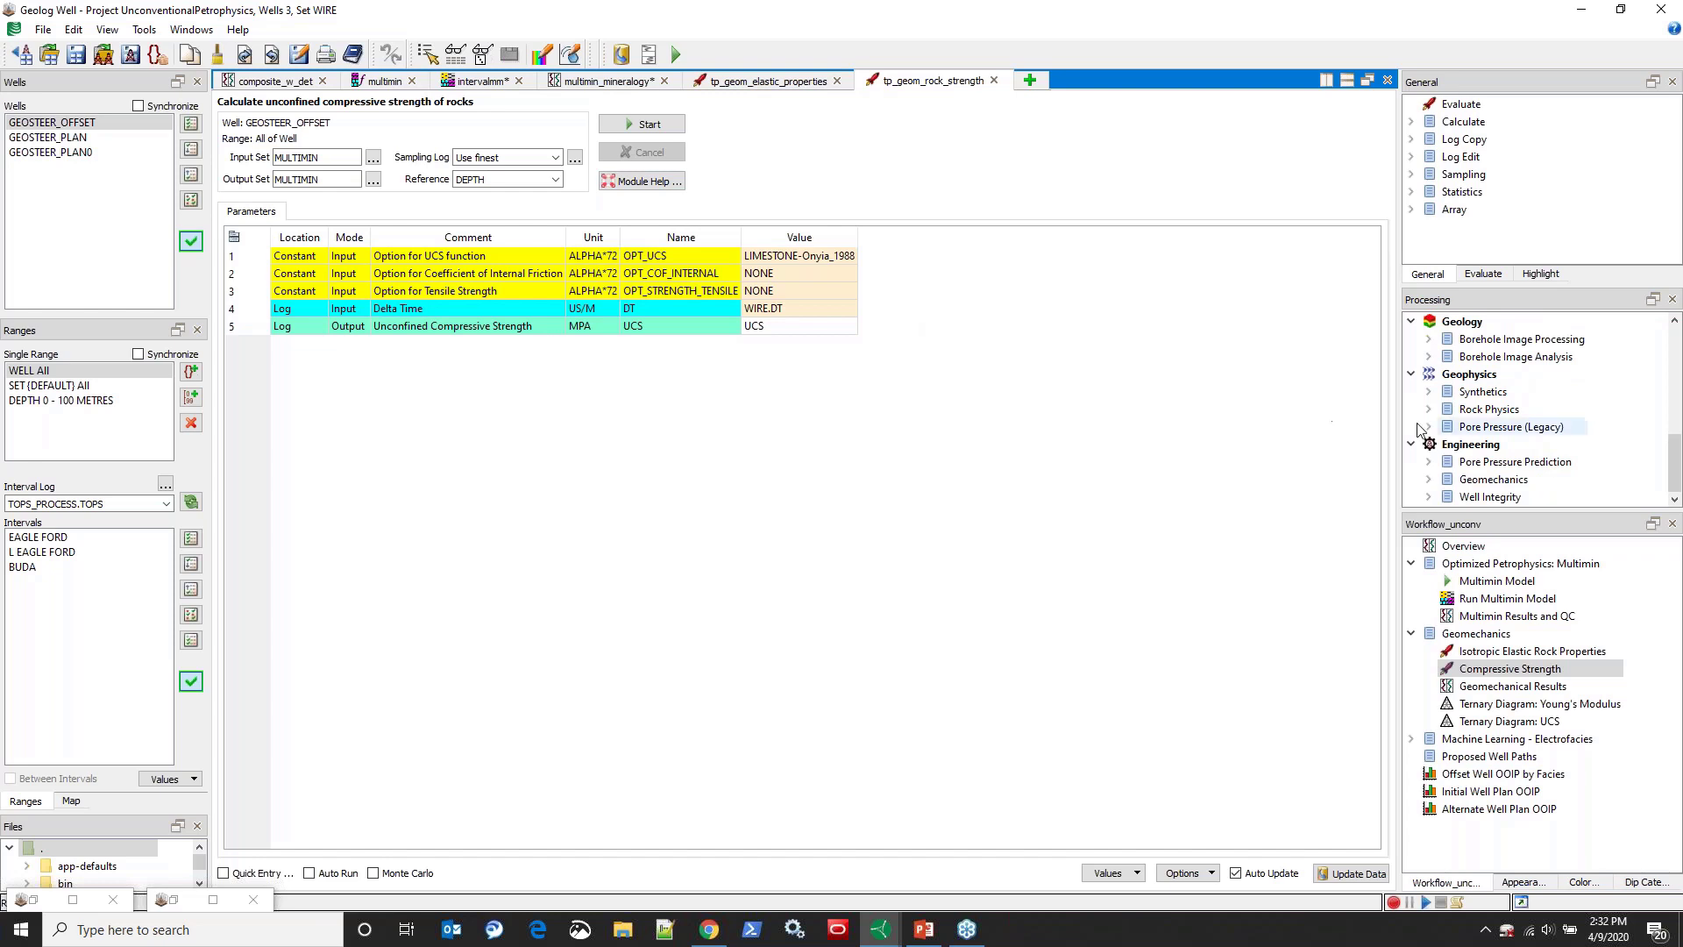
click(649, 127)
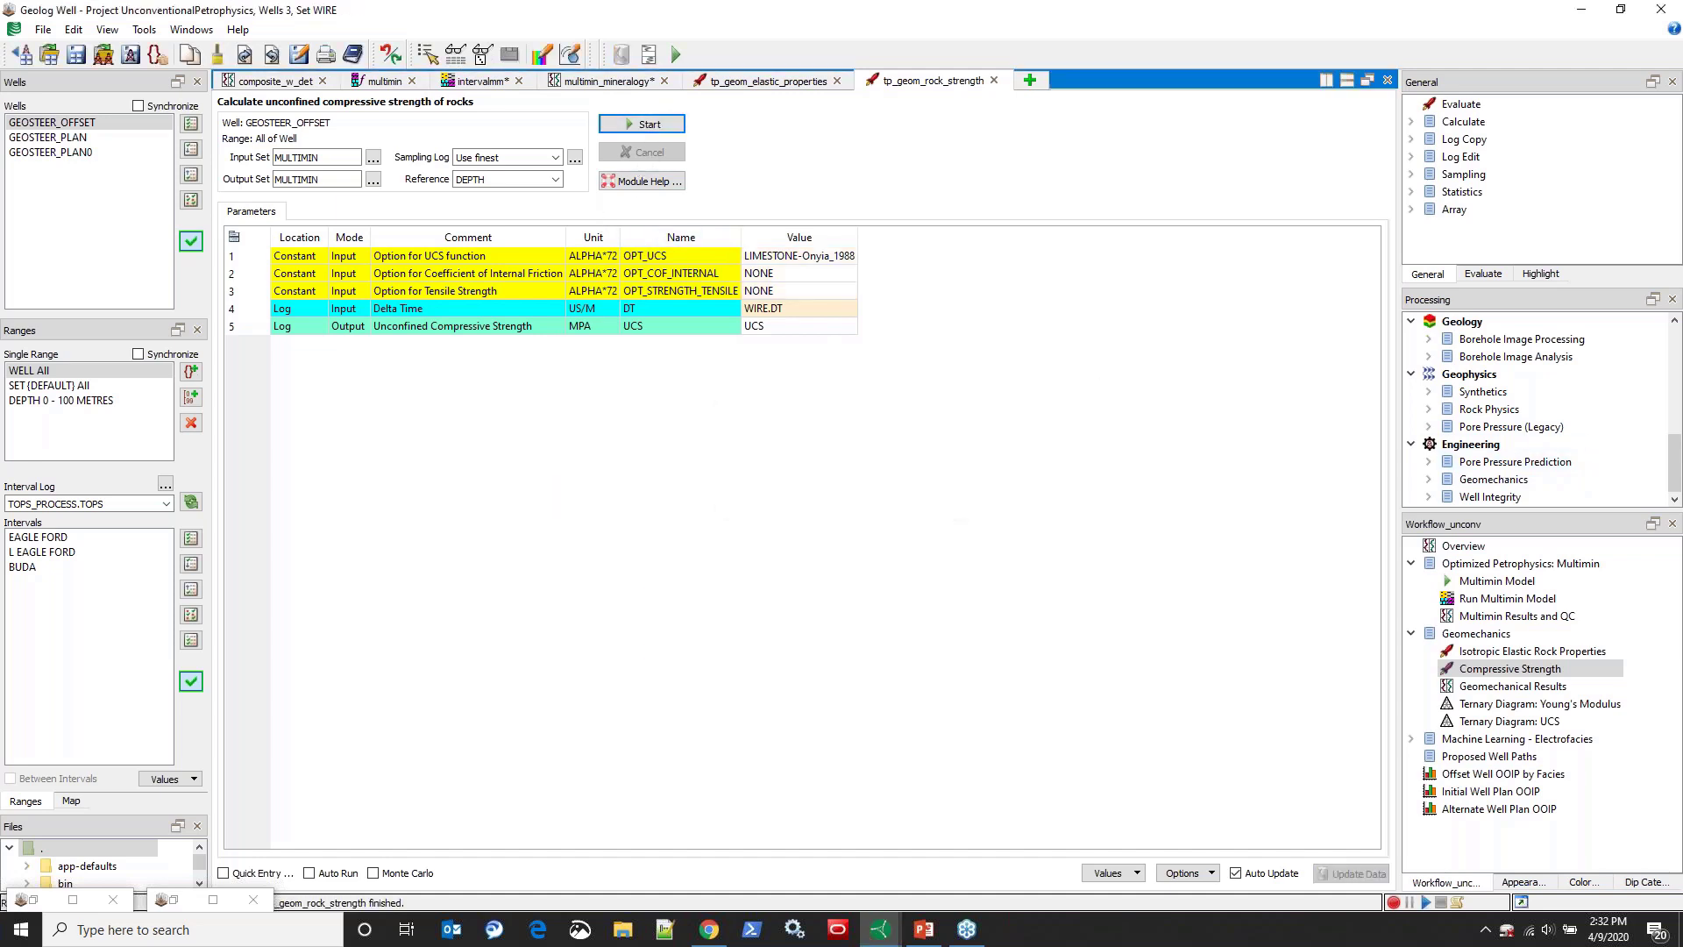
Step: Open the Geomechanical Results layout, hide its empty tracks and limit it to the EAGLE FORD, L EAGLE FORD and BUDA intervals
double_click(1479, 689)
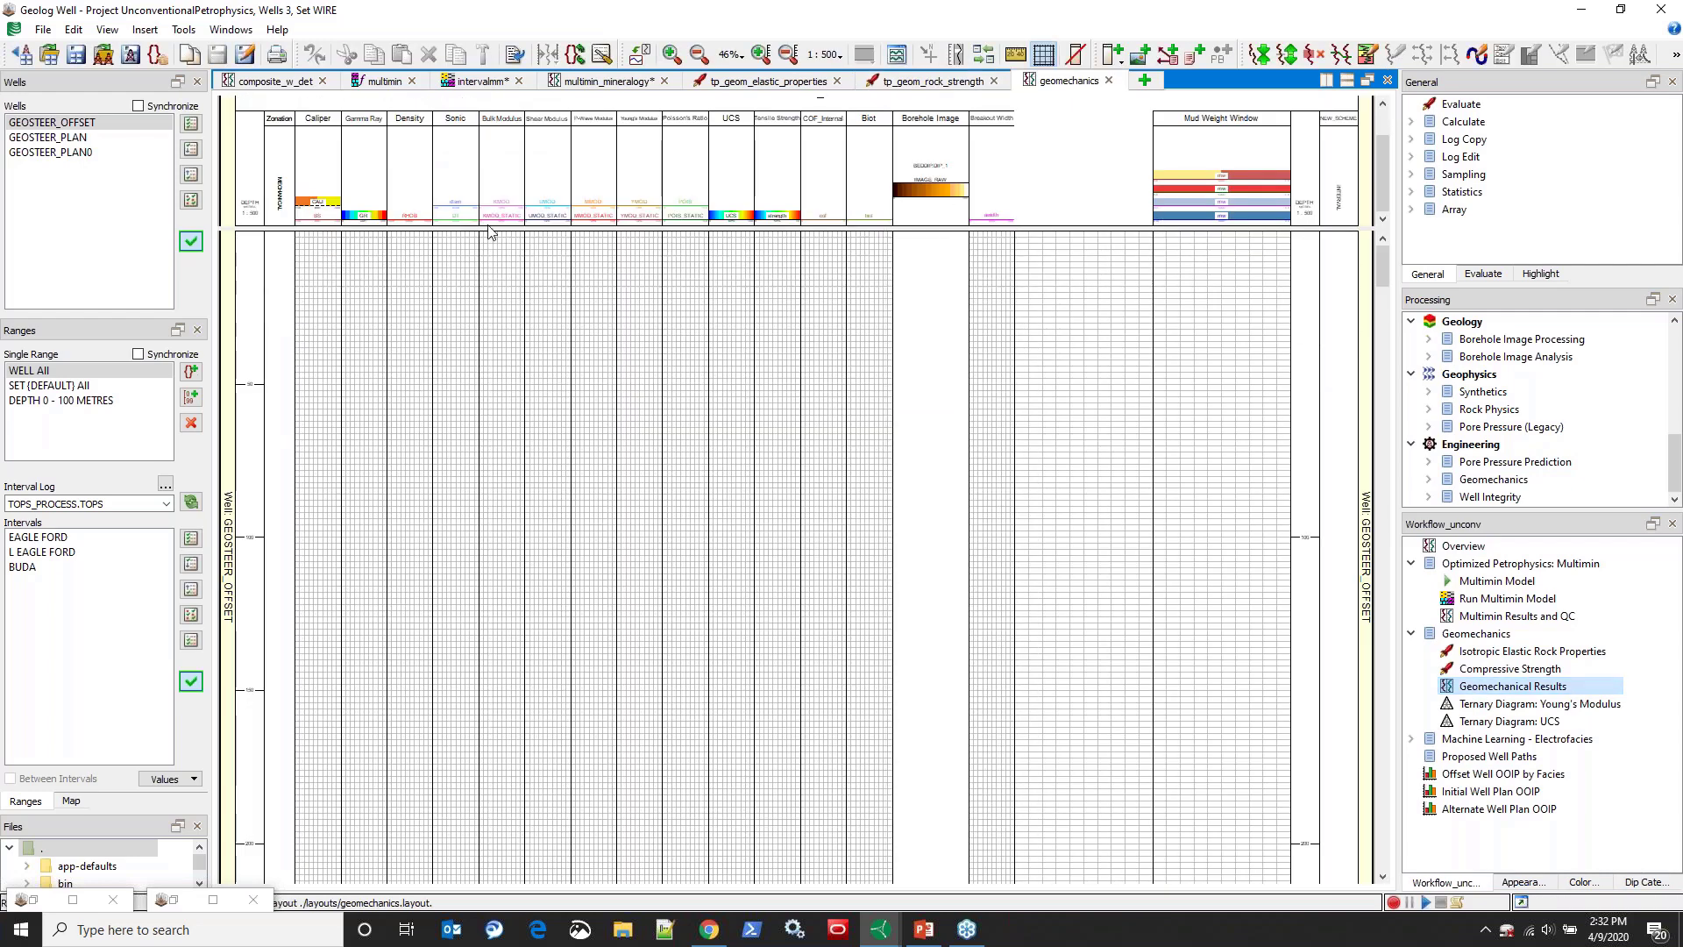
drag(1384, 285, 1384, 550)
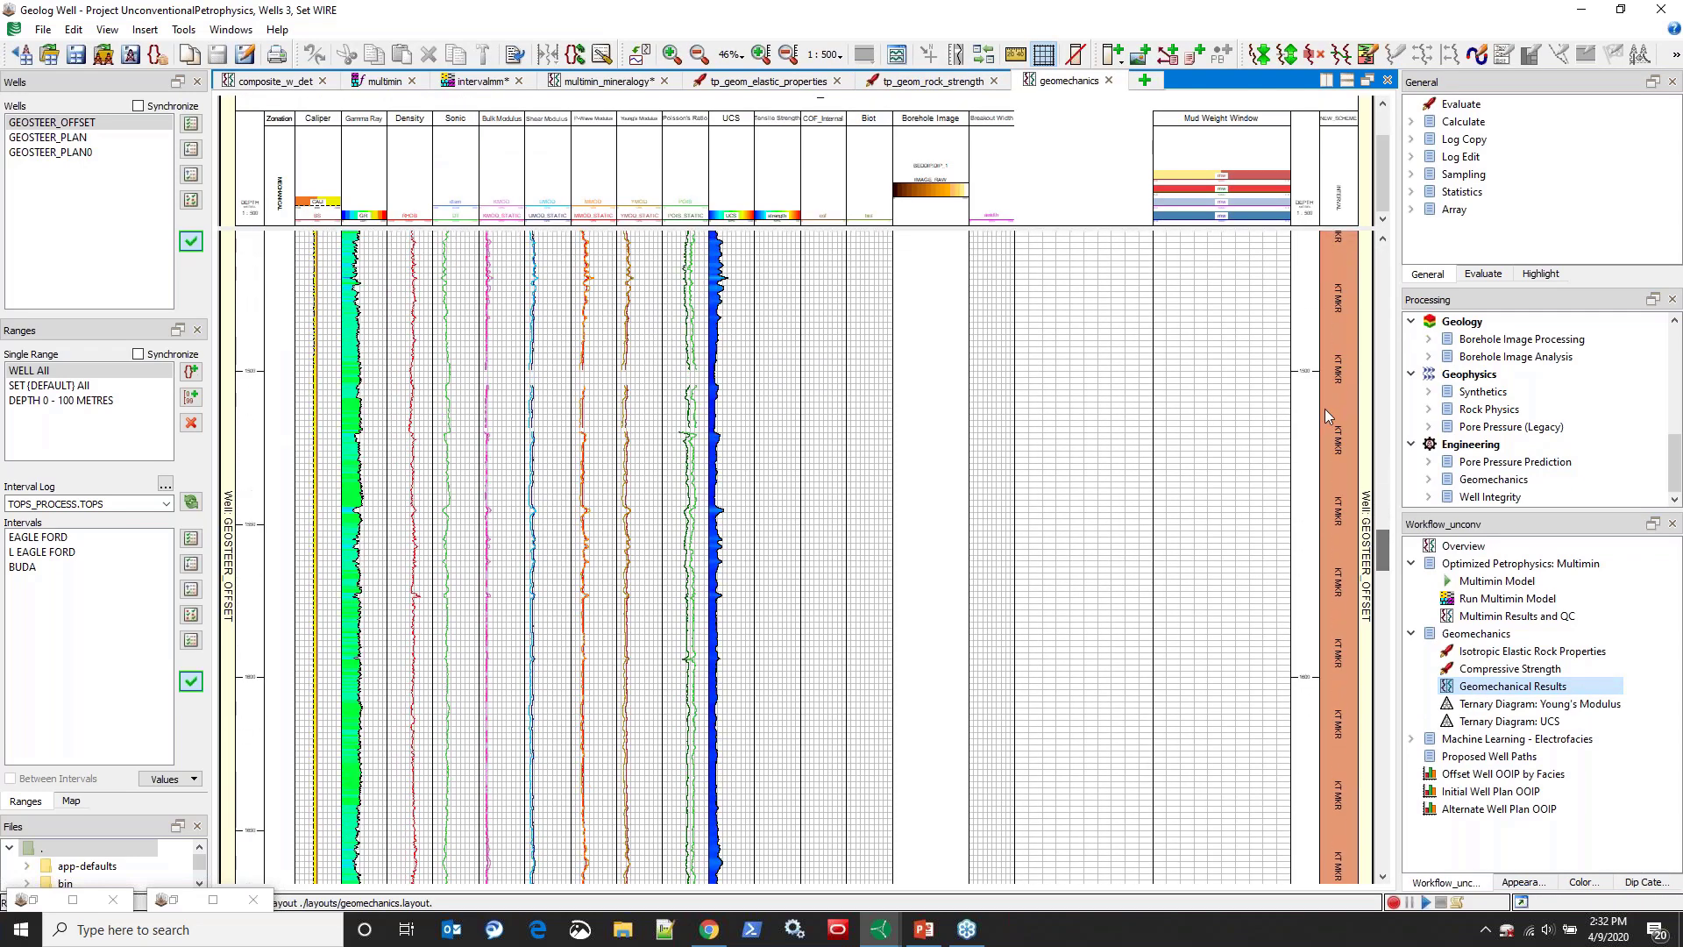
click(1076, 54)
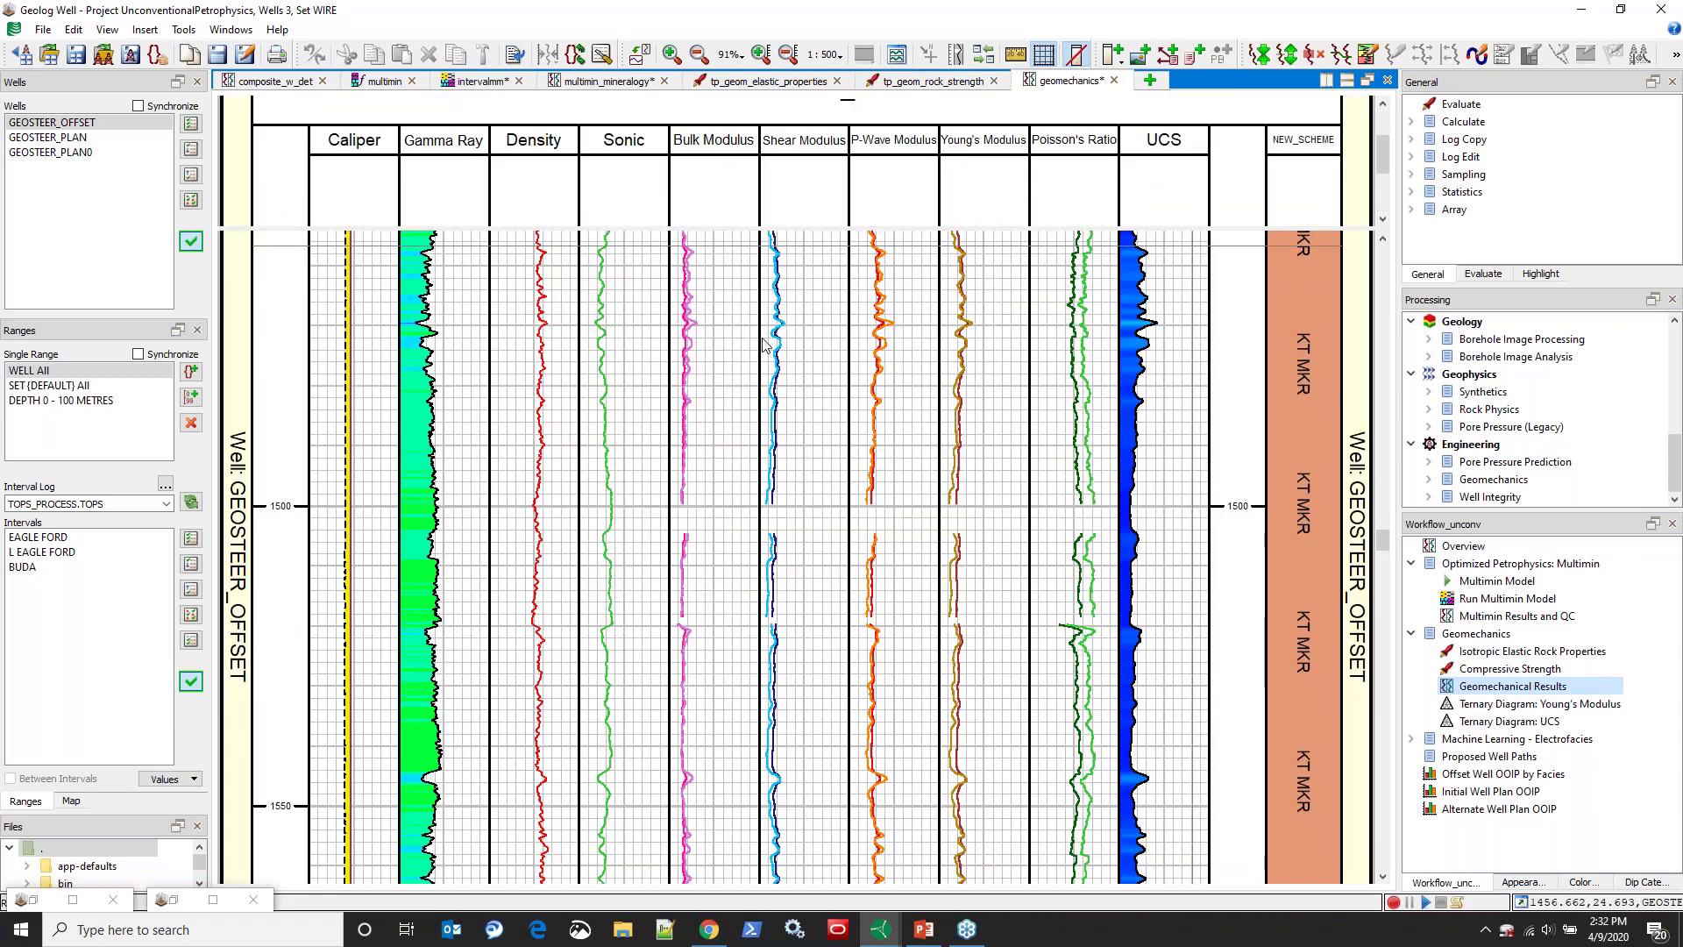
drag(27, 537, 28, 583)
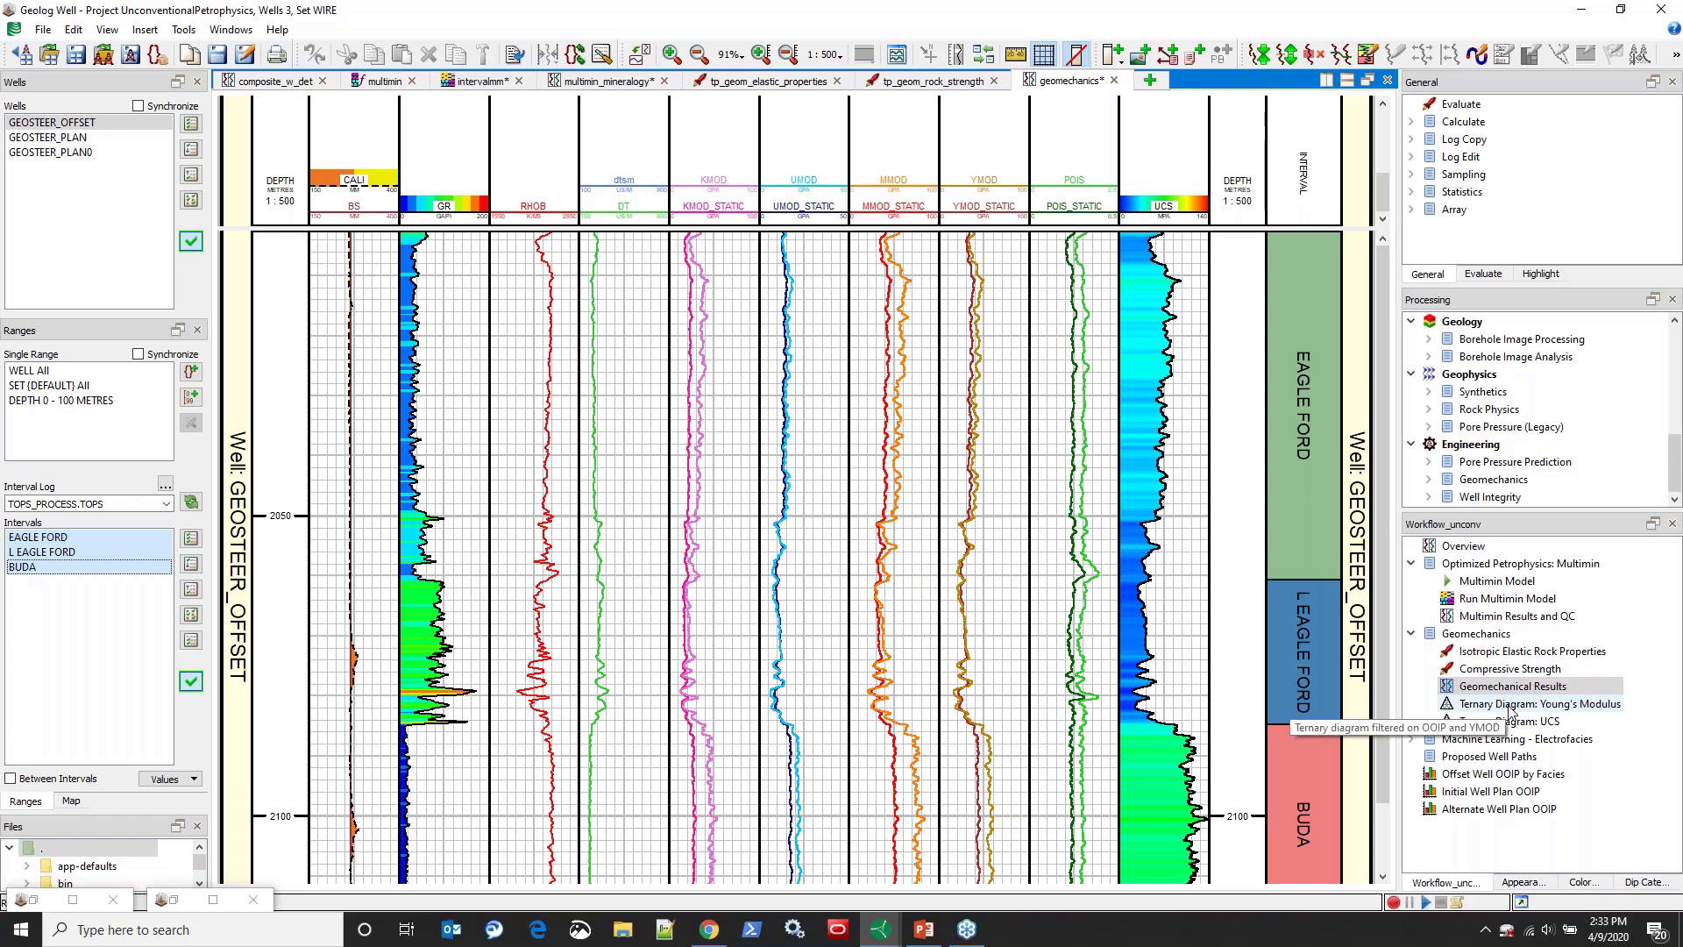
Step: Open the Young's Modulus ternary diagram and examine the quartz, calcite and wet clay distribution
click(1517, 708)
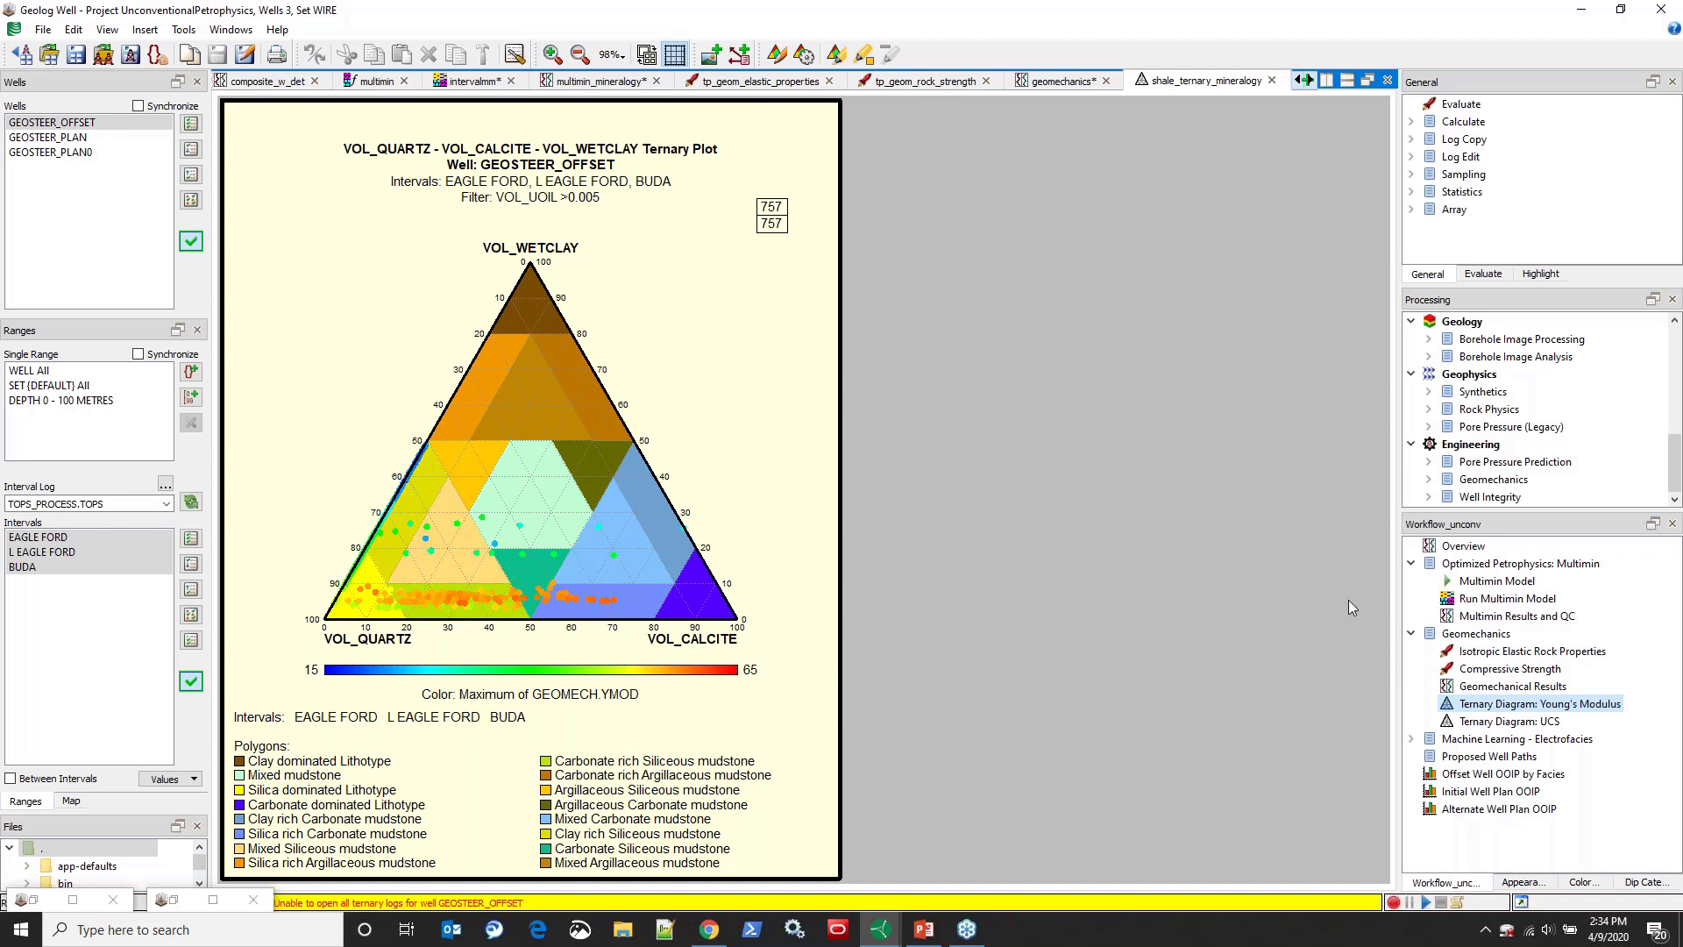
click(1478, 703)
Step: Open the Mineral Facies model from the Machine Learning - Electrofacies section and review its model logs
click(1411, 739)
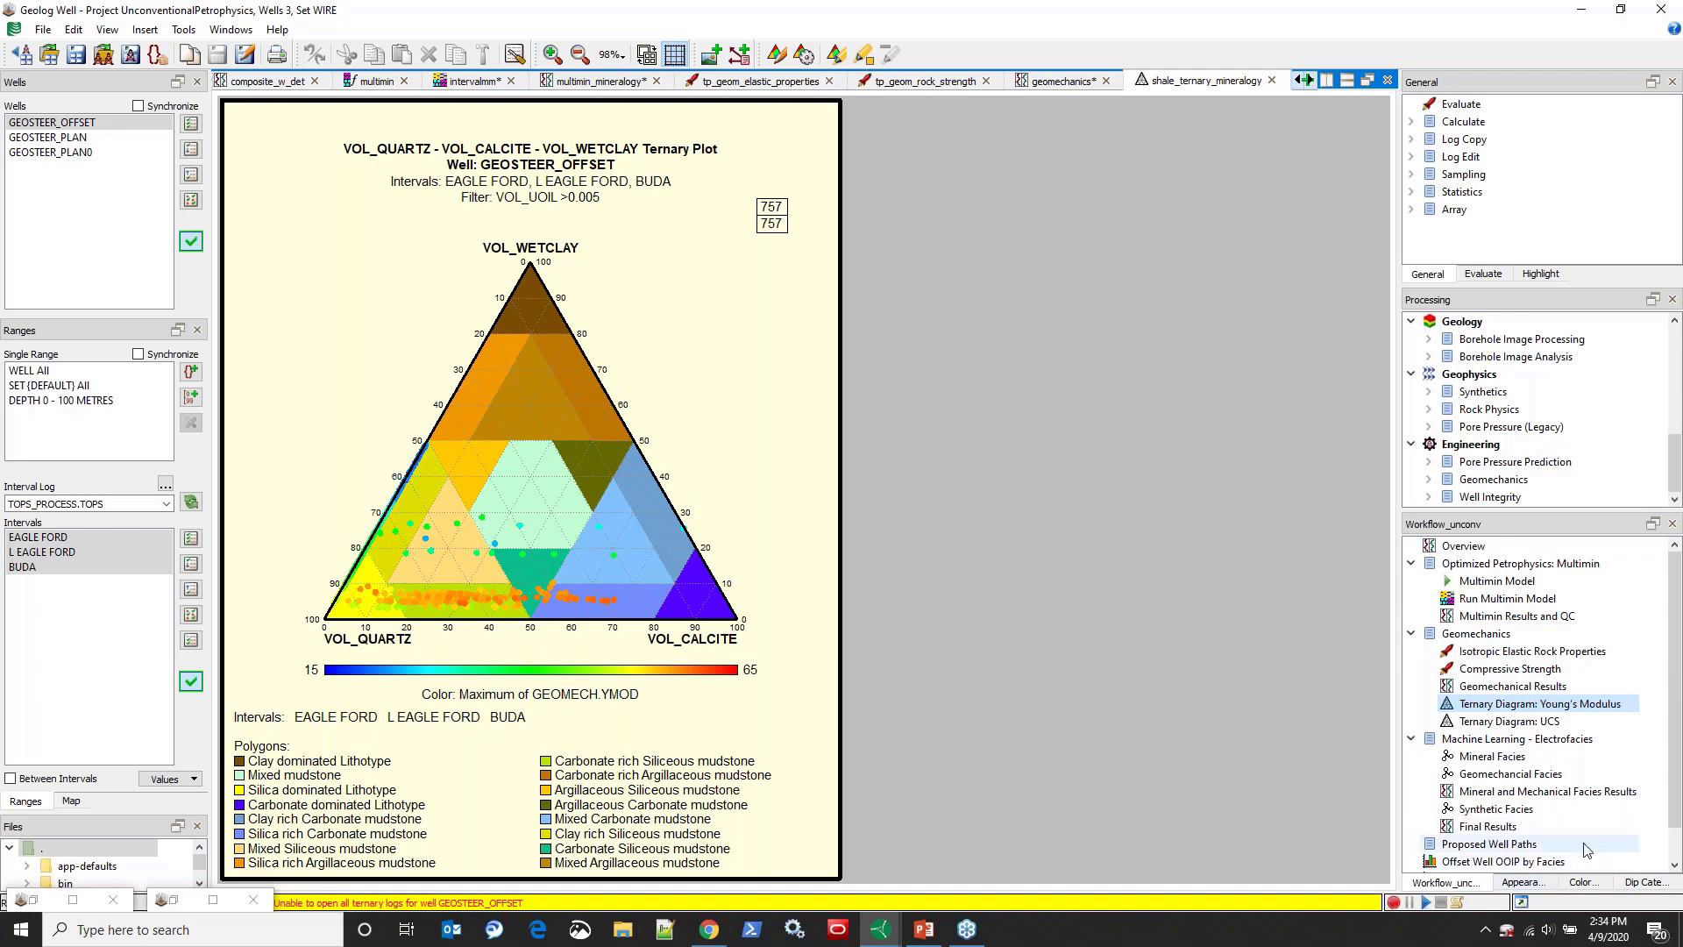
double_click(1487, 759)
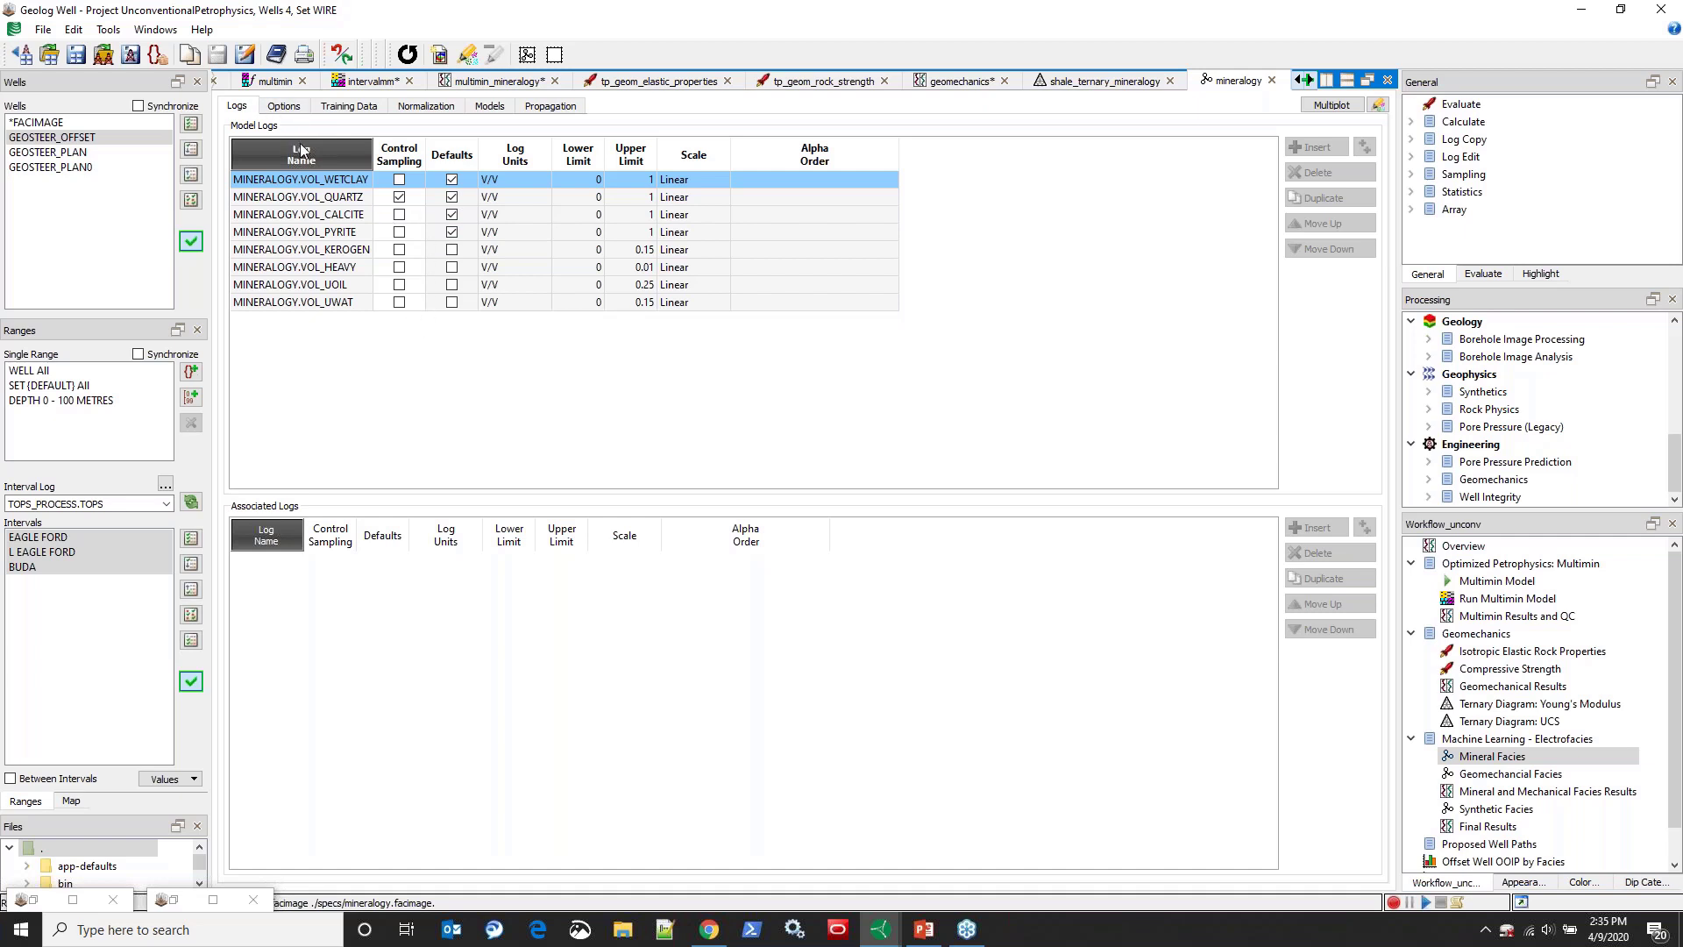
click(1499, 757)
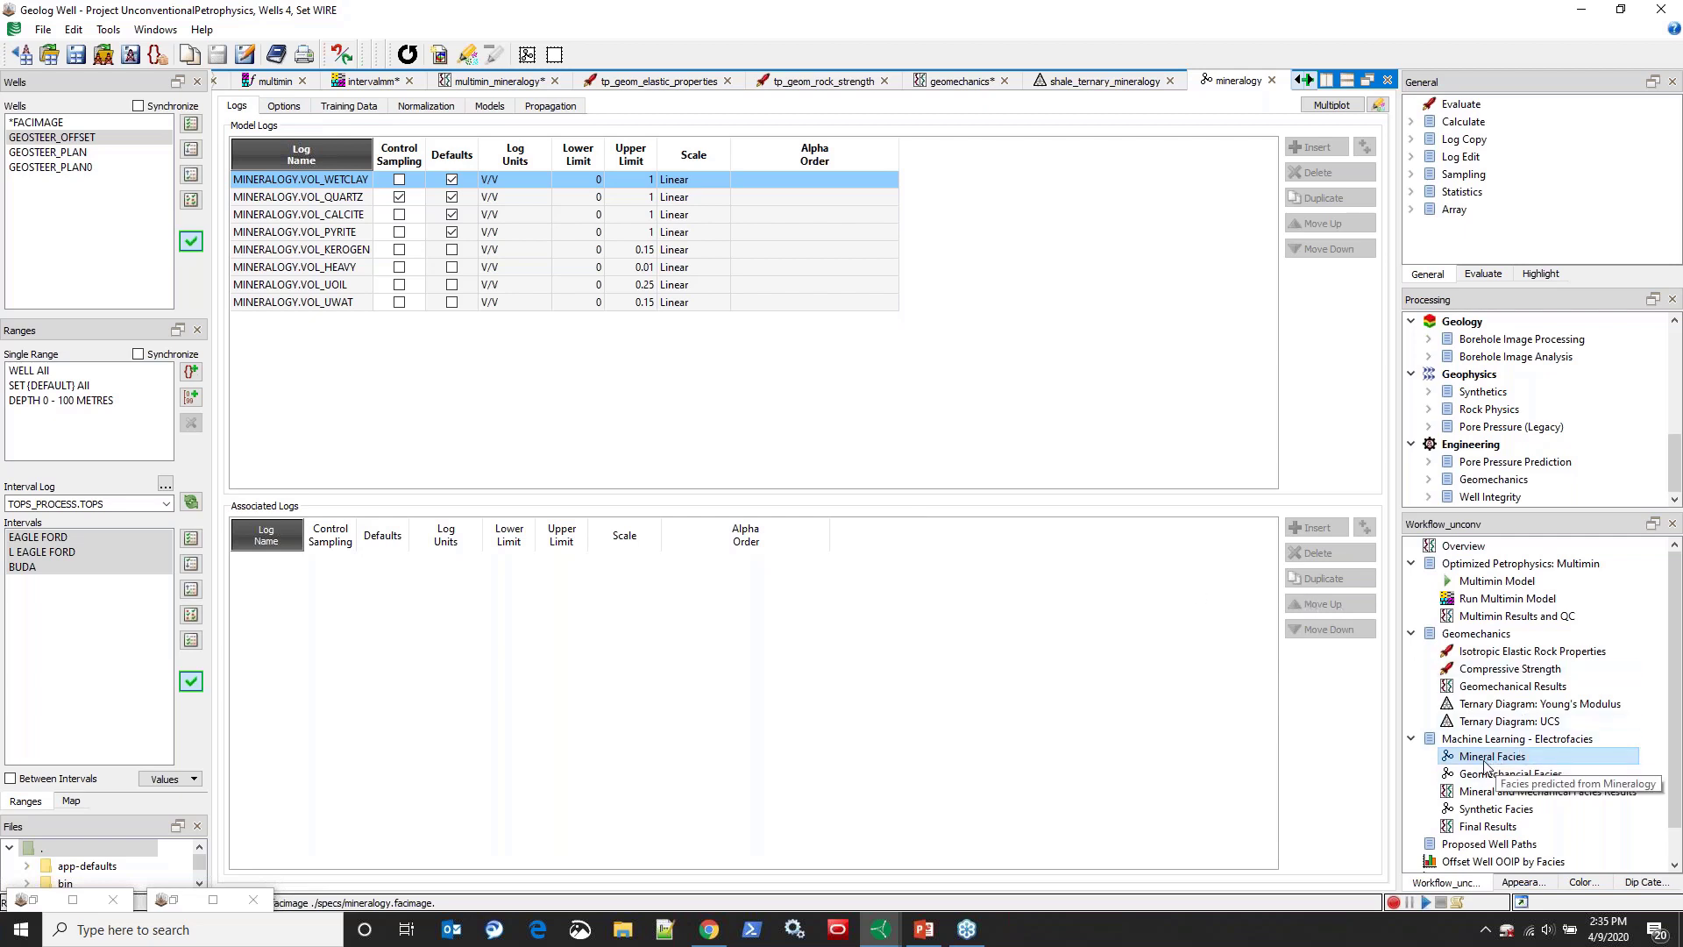
click(349, 181)
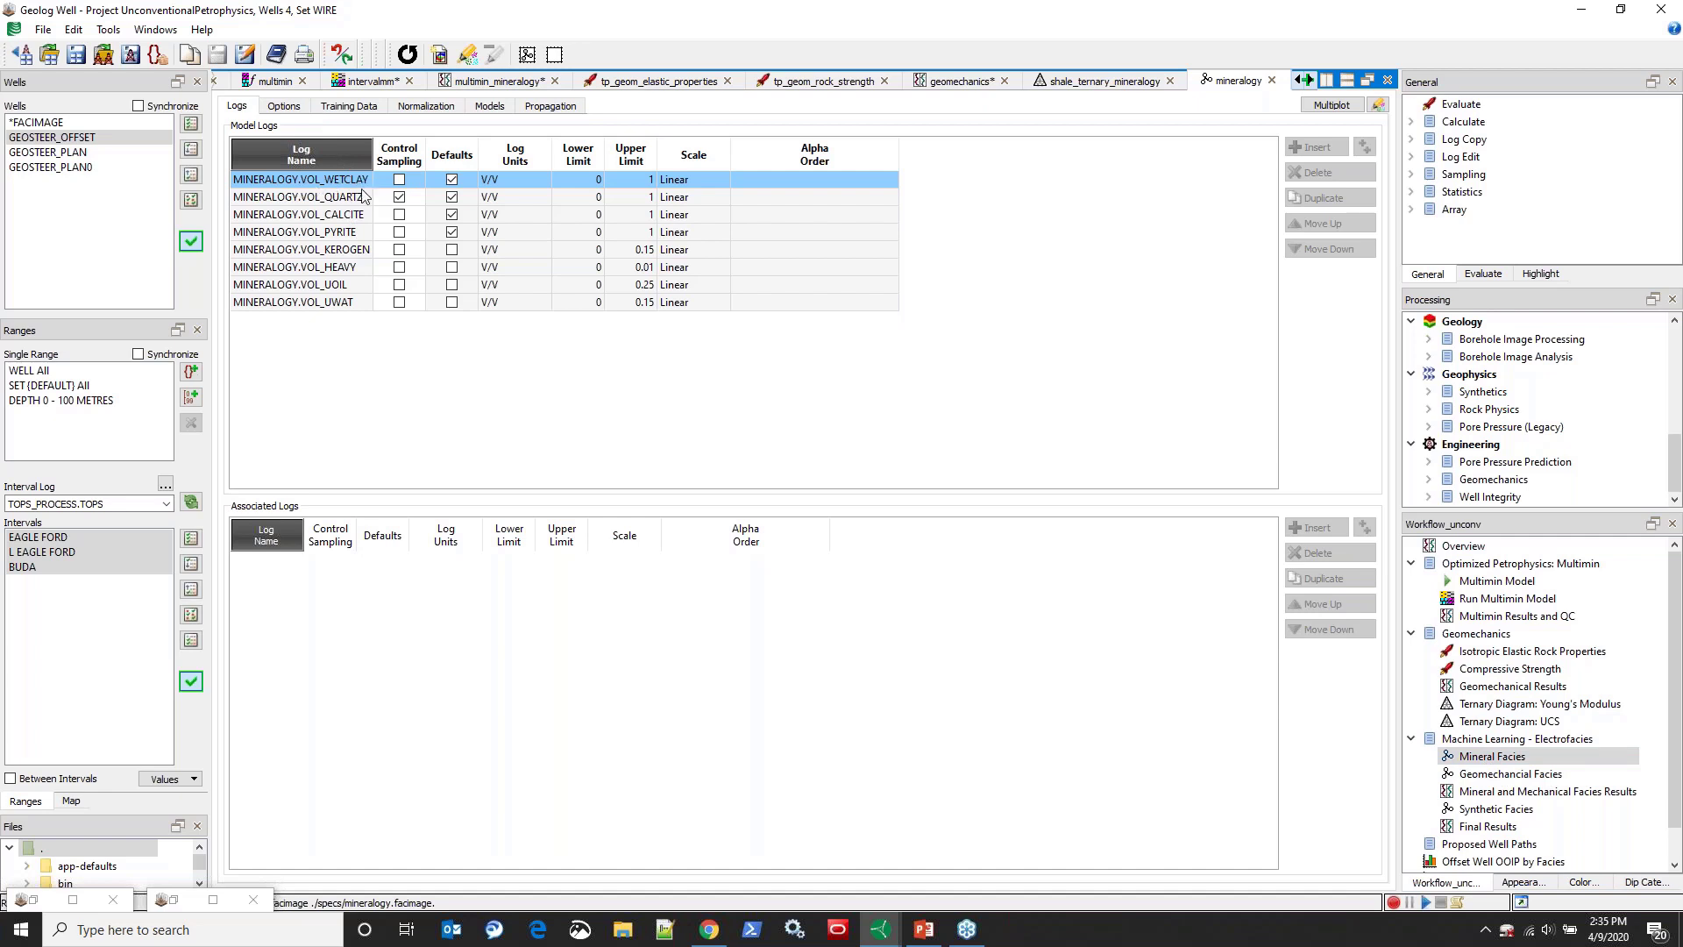
Step: Review the Mineral Facies model's training data and examine the crossplots of all mineral and fluid volumes
click(348, 109)
scroll(435, 307, down, 2)
click(323, 241)
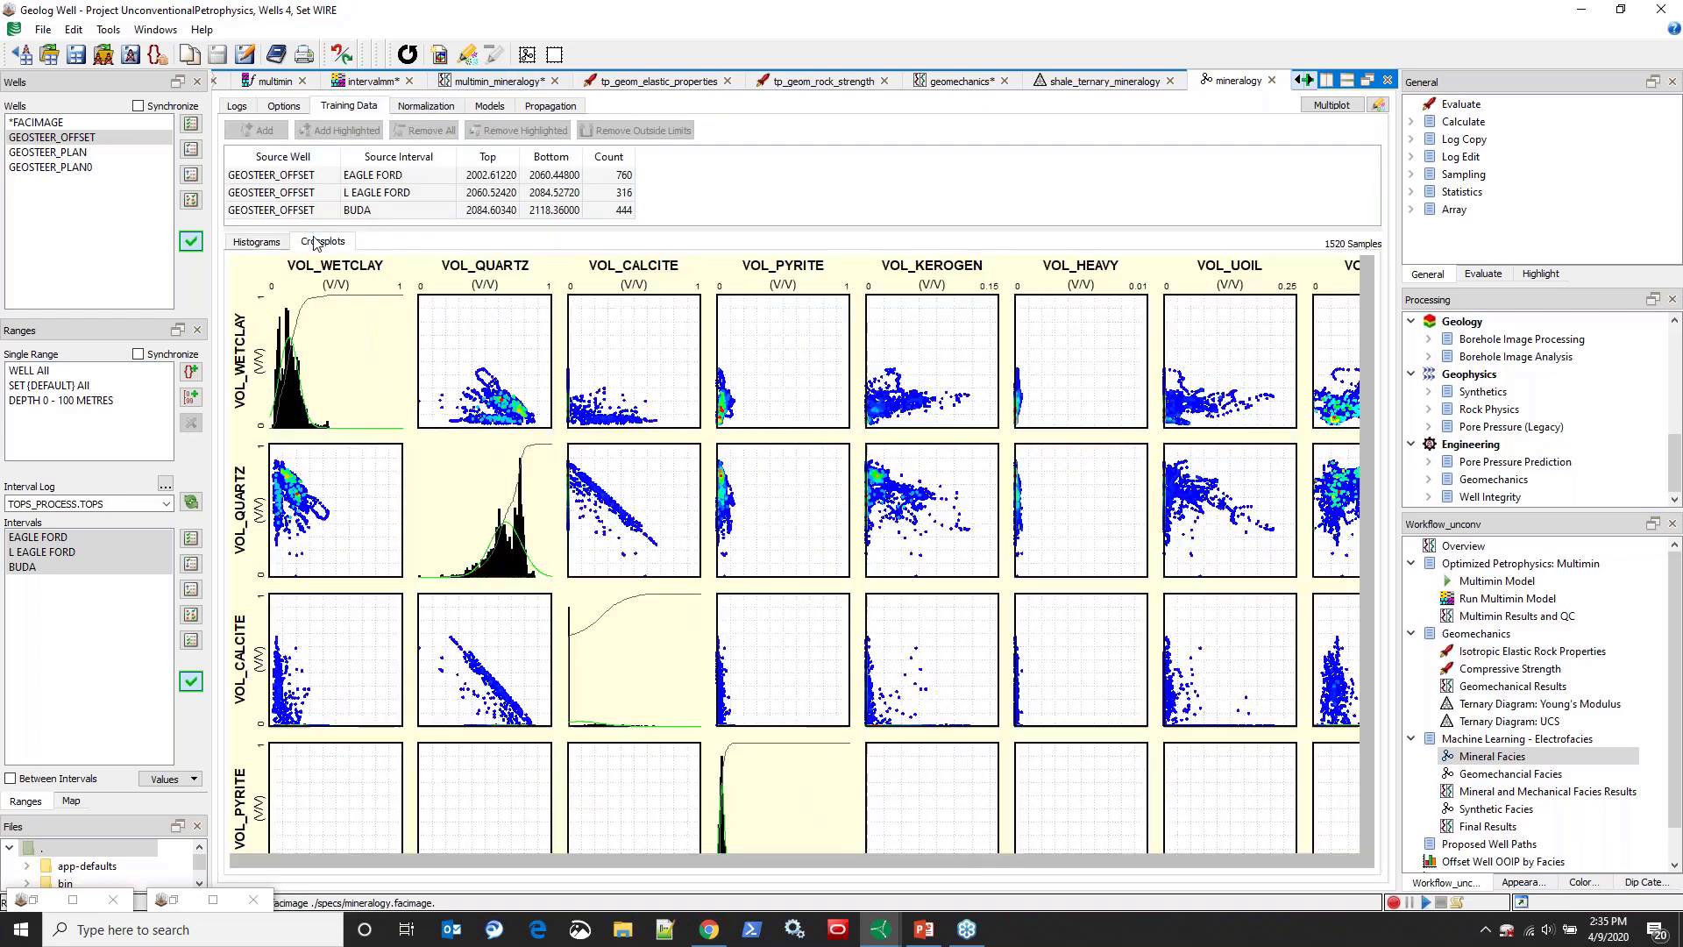
scroll(420, 351, down, 5)
scroll(420, 351, down, 2)
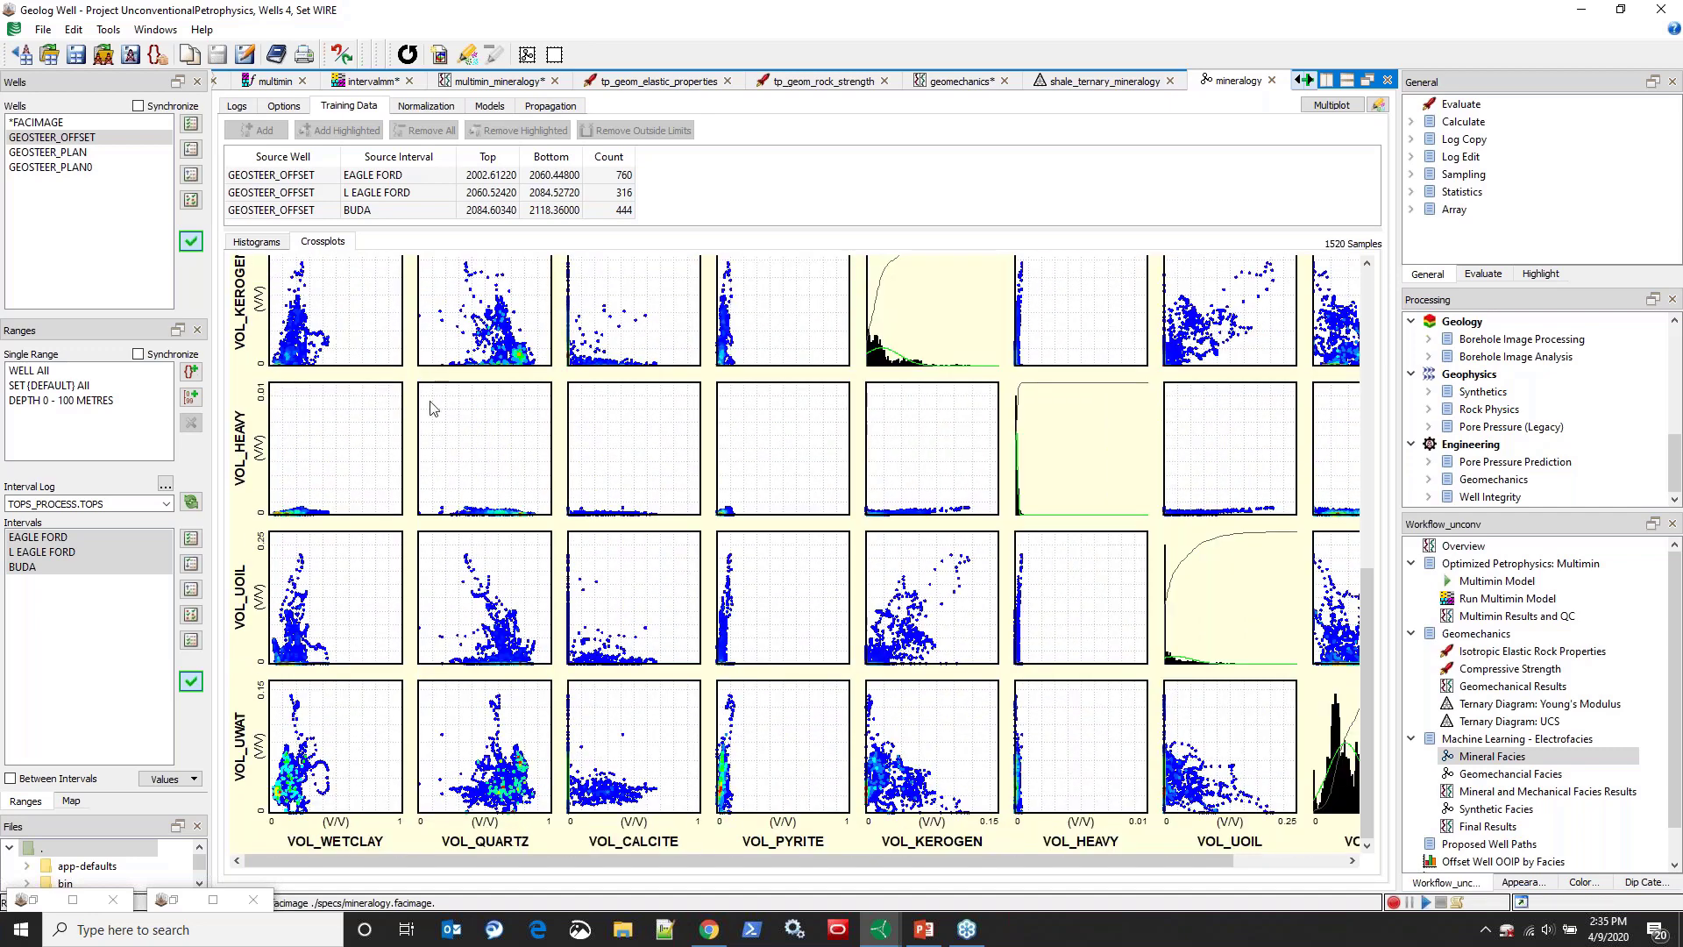
Step: Open the wet clay versus calcite crossplot at full size to examine it, and close it again
scroll(686, 629, up, 6)
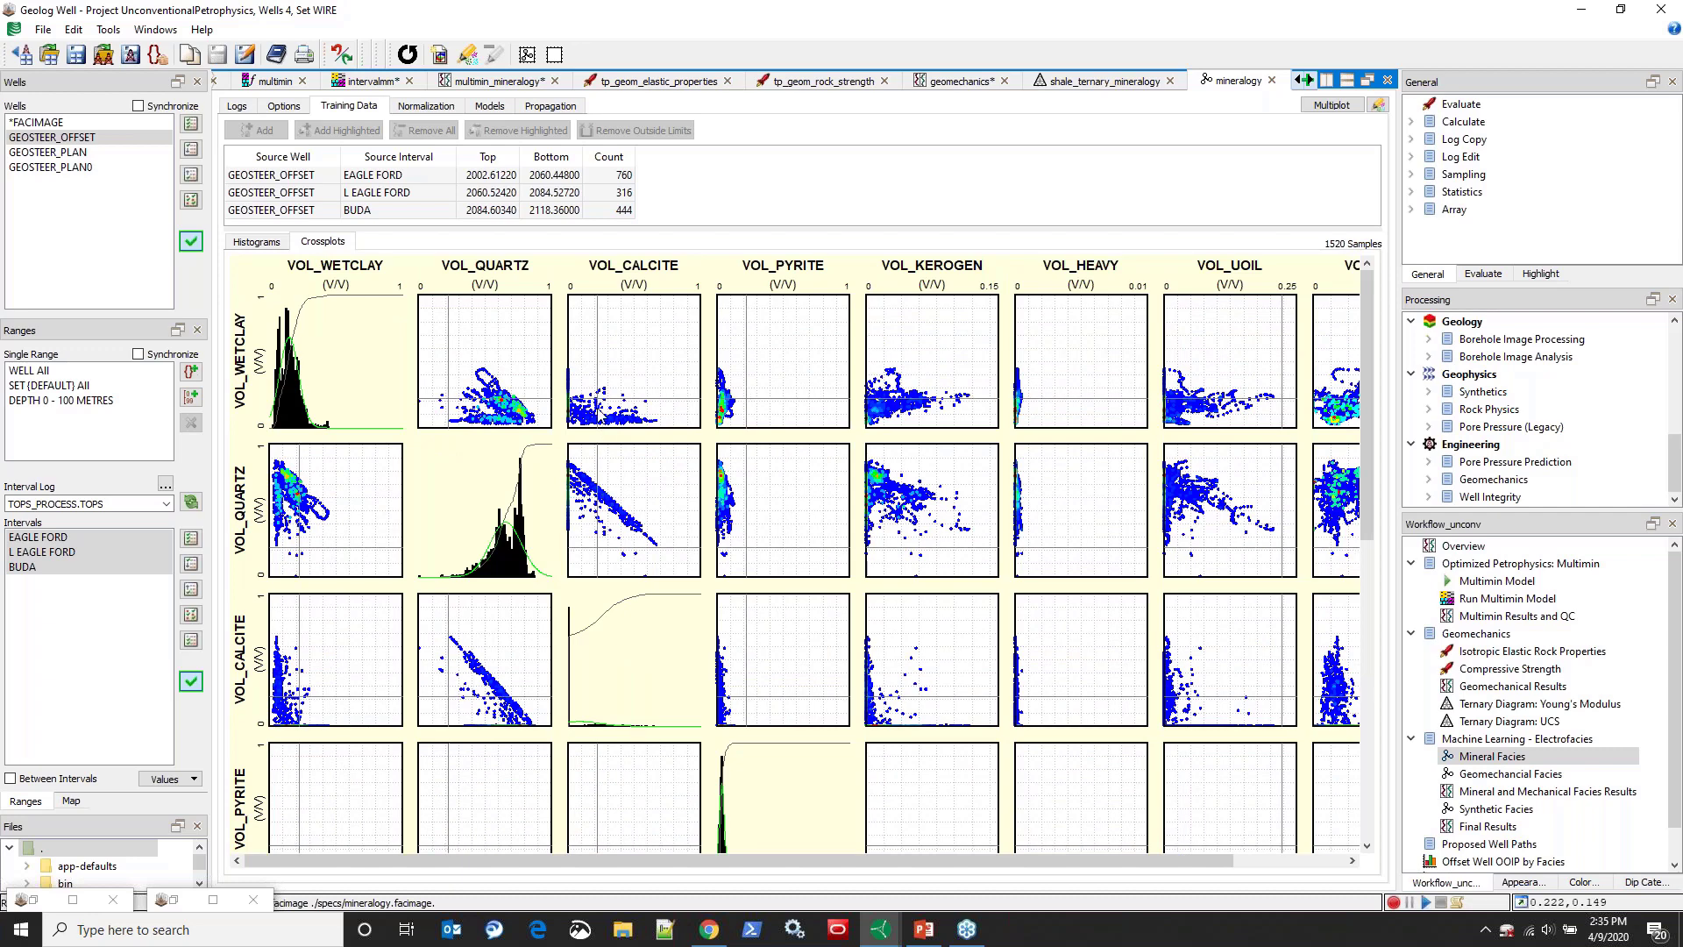
double_click(598, 399)
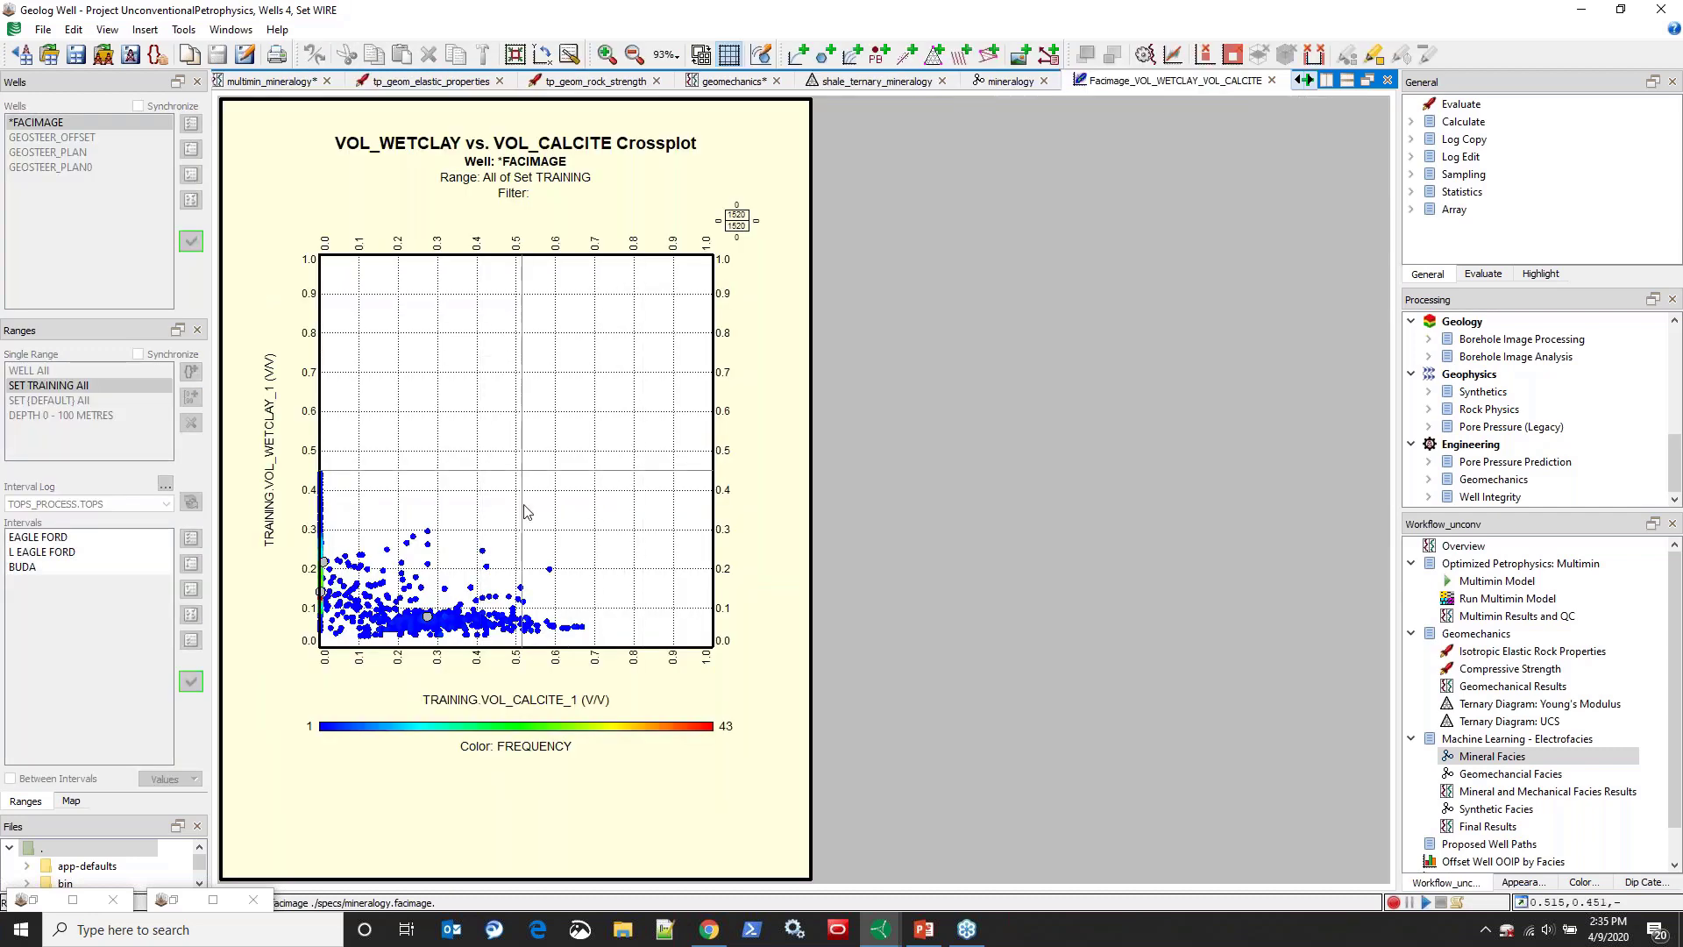
click(1272, 80)
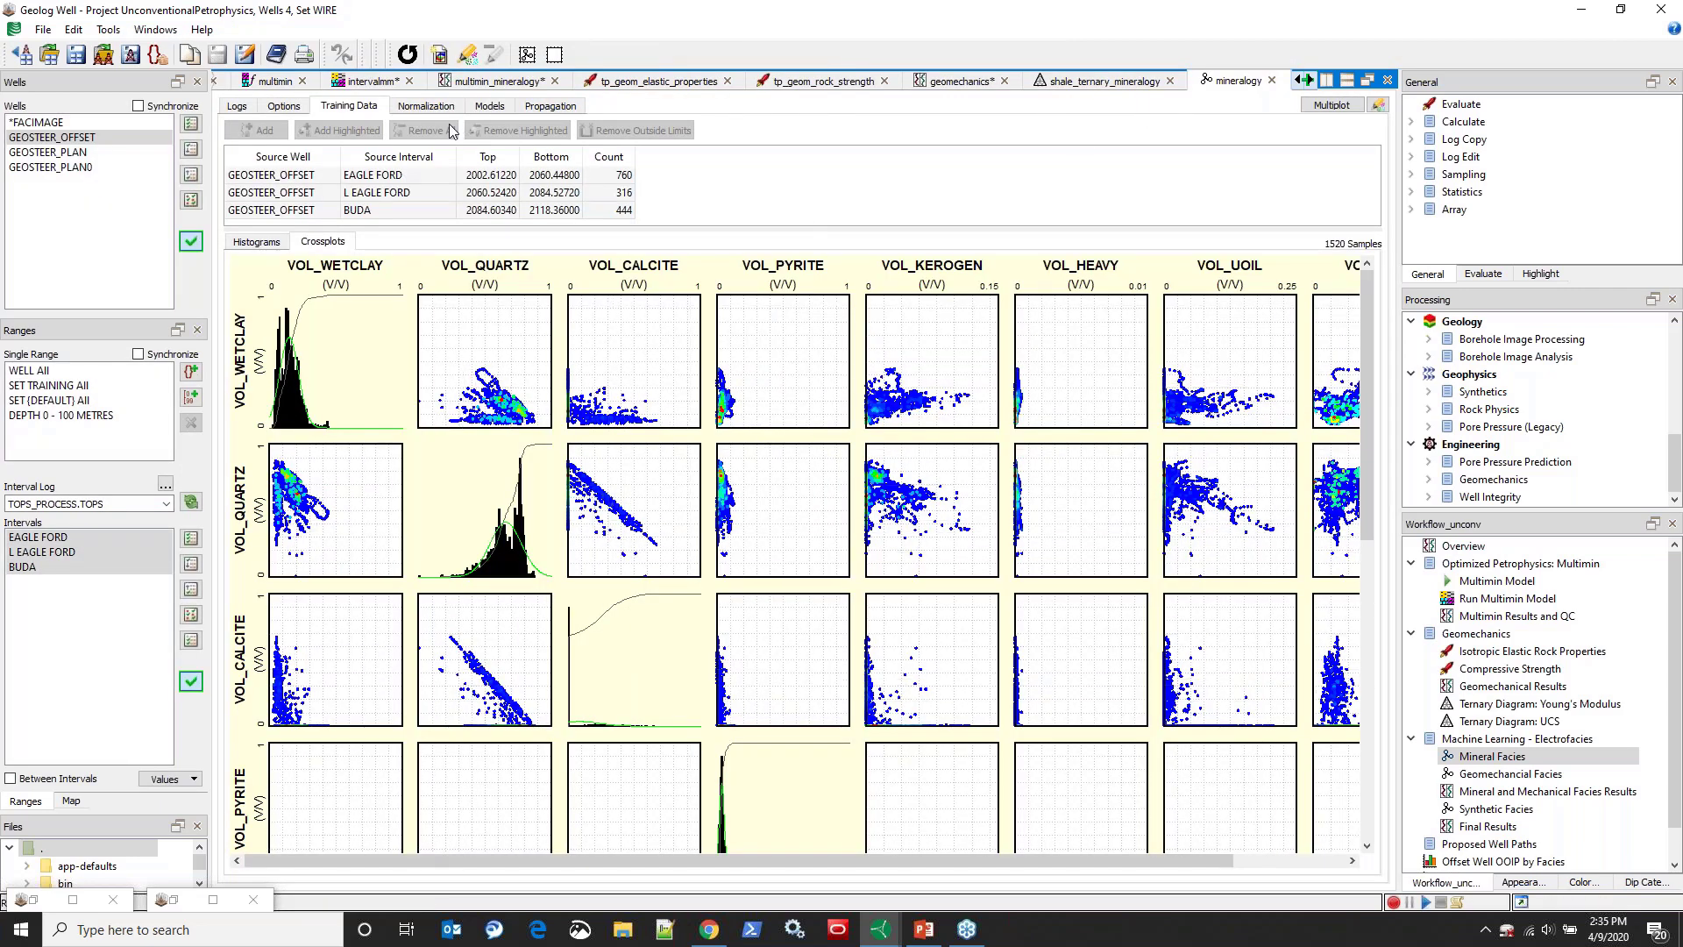
Step: Open the mineral facies cluster models and compare the crossplots of MRGC_35_CLUST and MRGC_3_CLUST
click(478, 109)
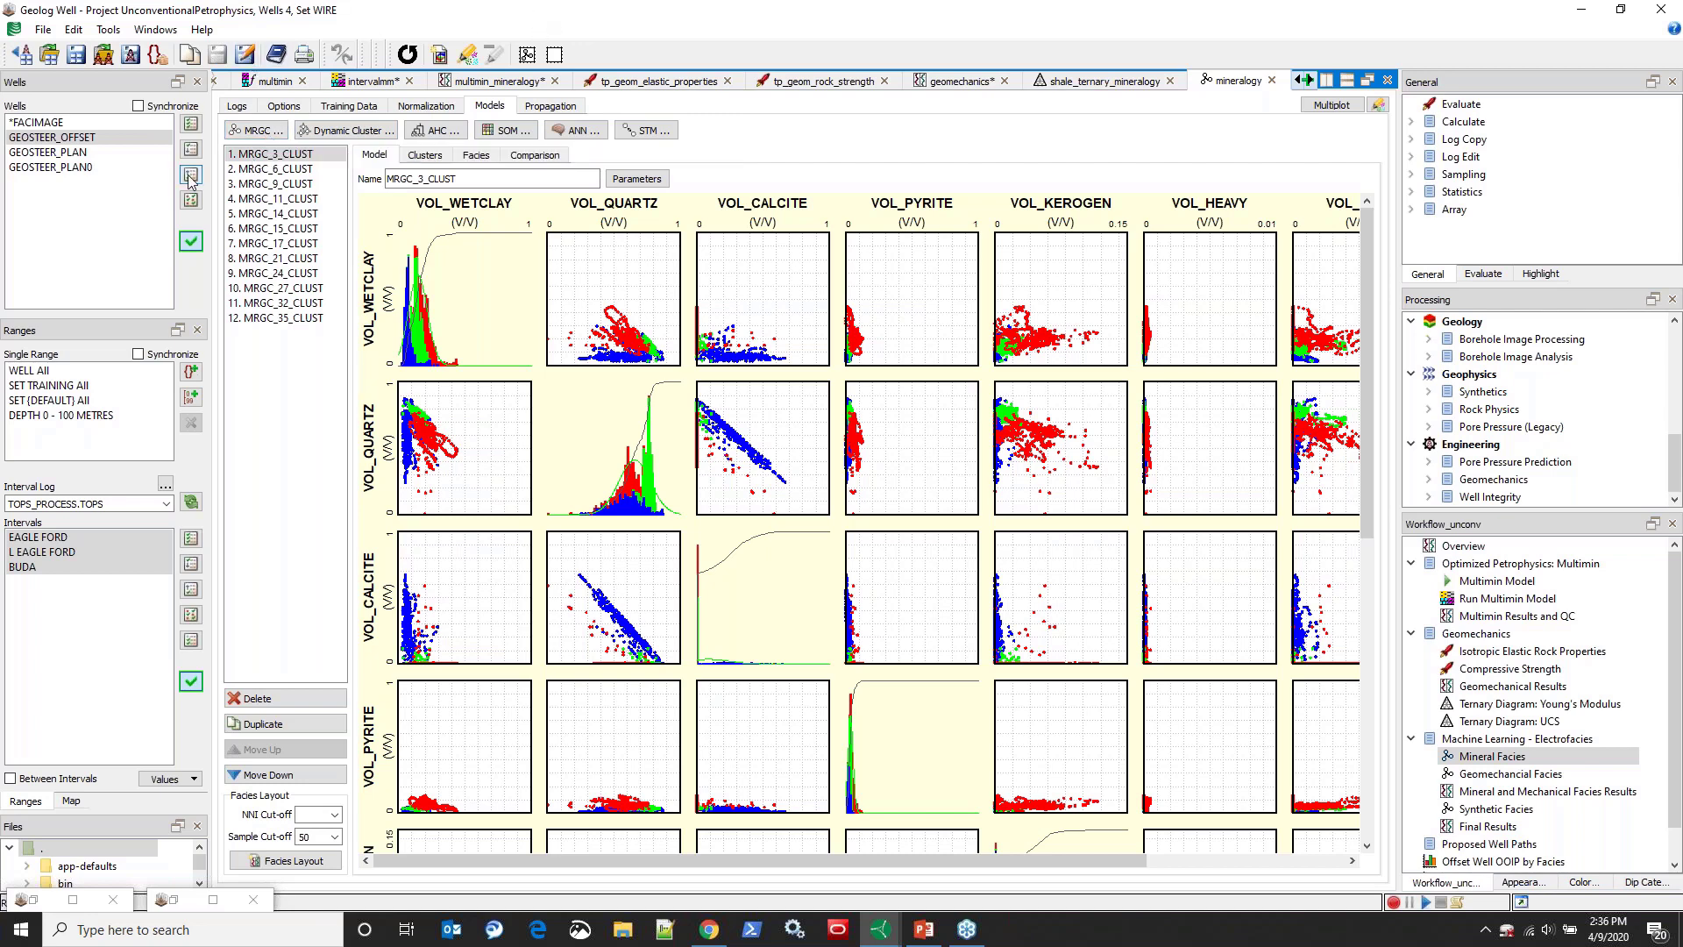
click(298, 319)
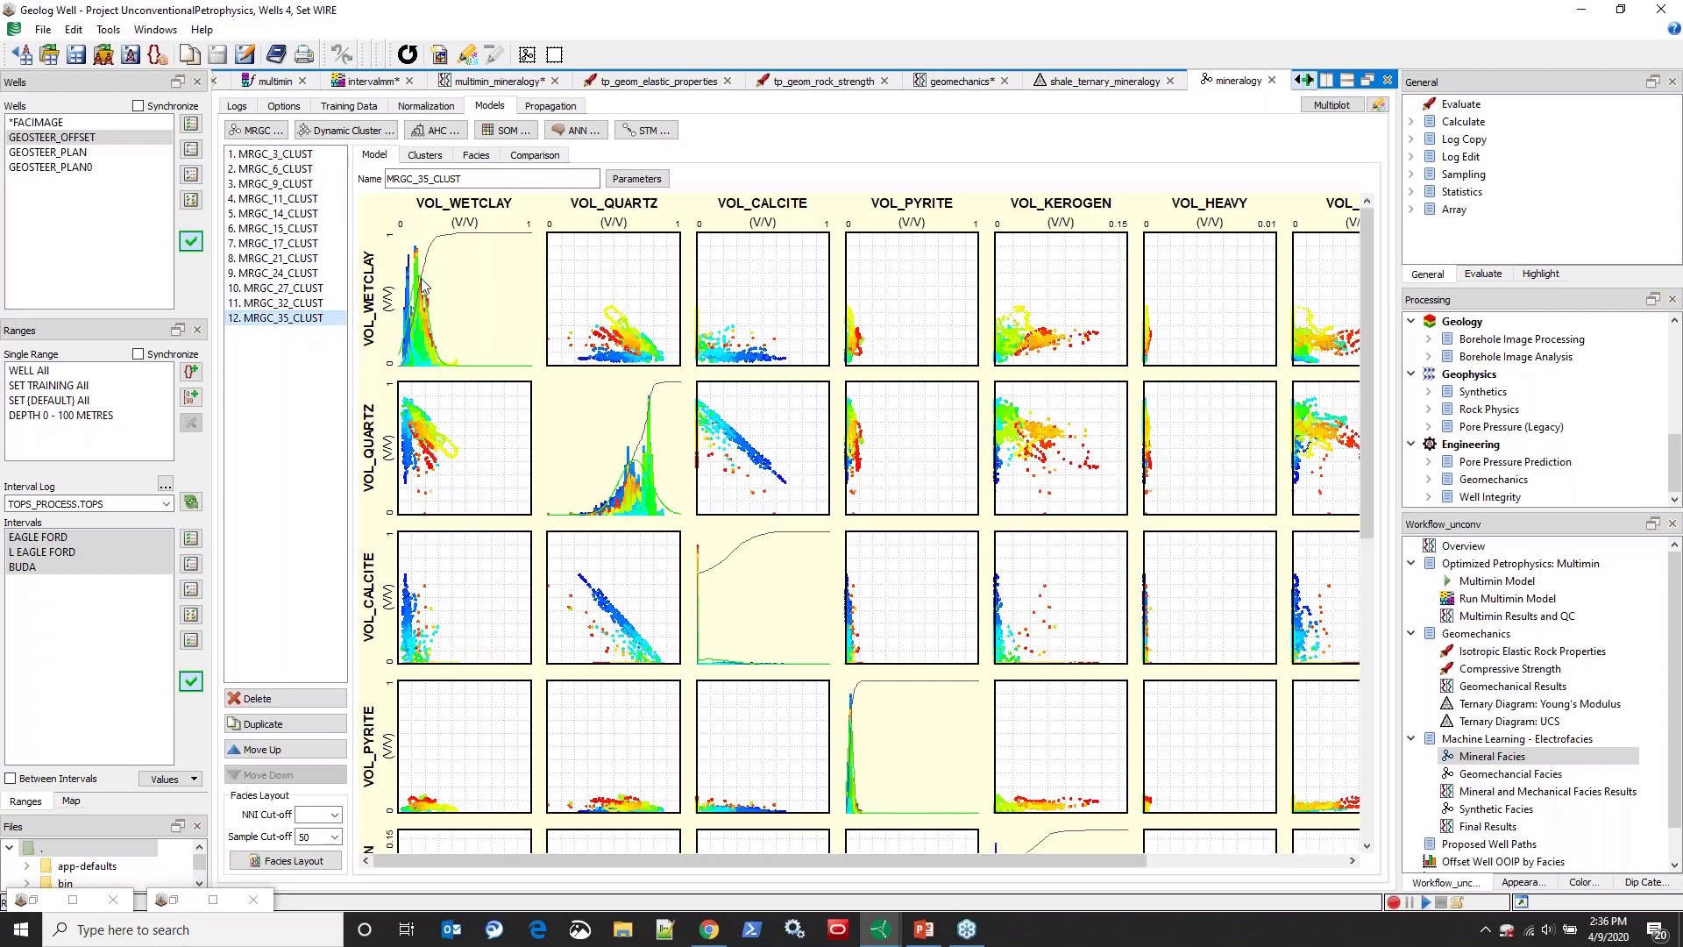
click(265, 154)
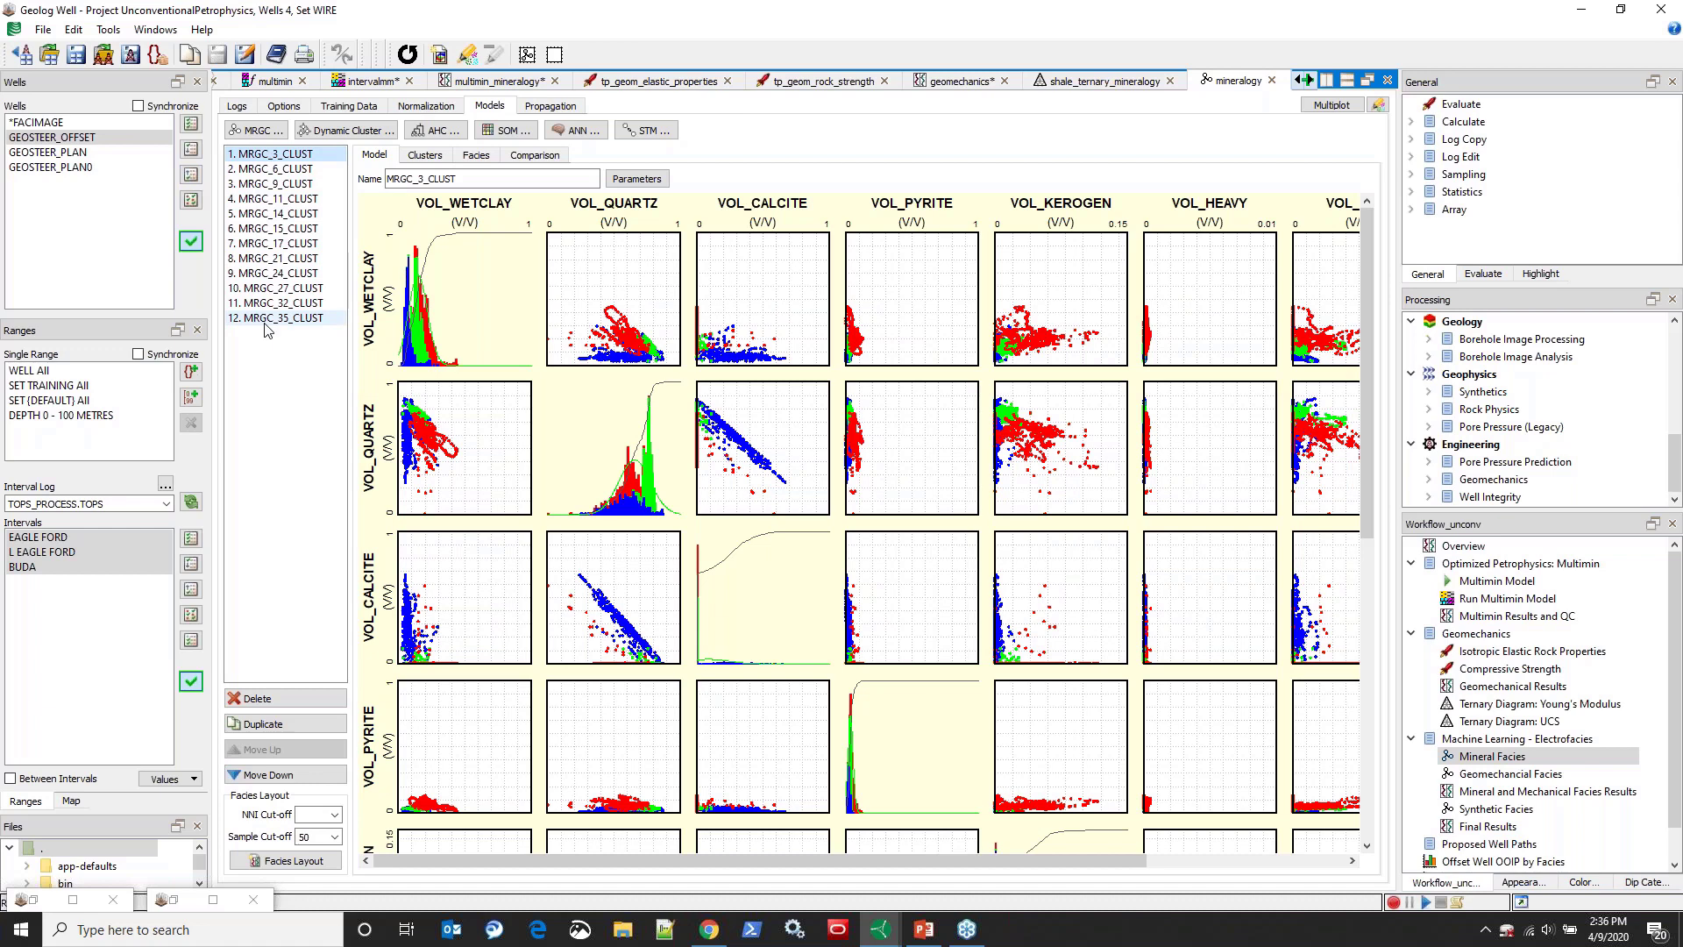
Step: Check the MRGC model parameters of MRGC_3_CLUST, including the minimum and maximum number of electrofacies
click(625, 181)
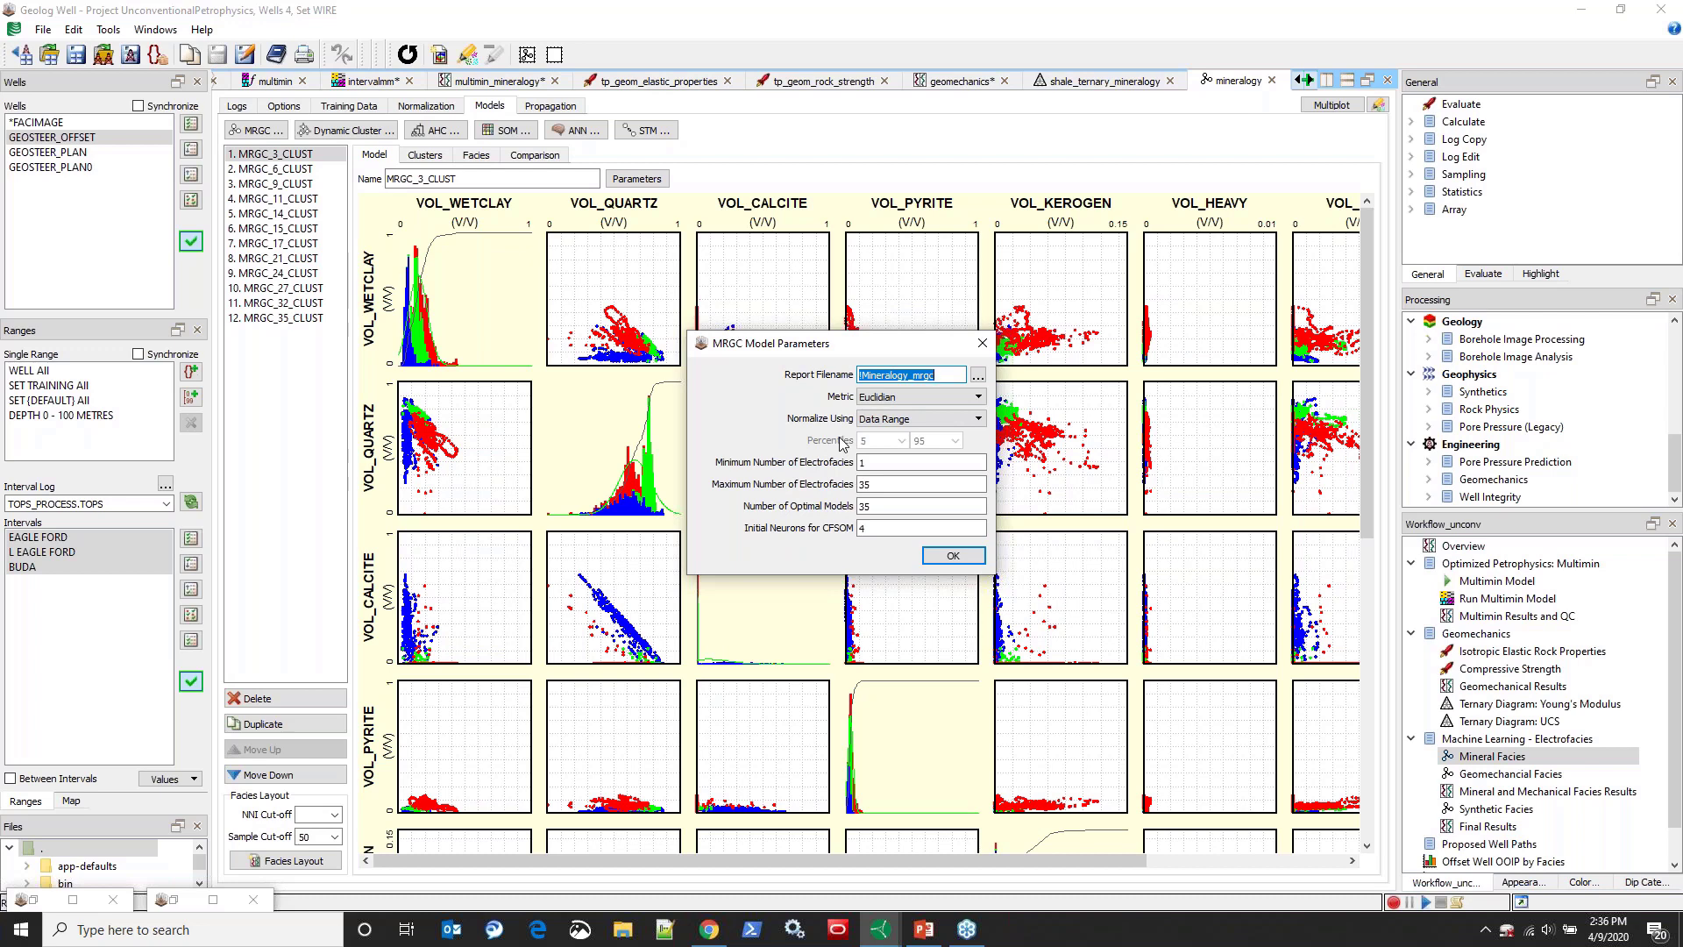
click(907, 483)
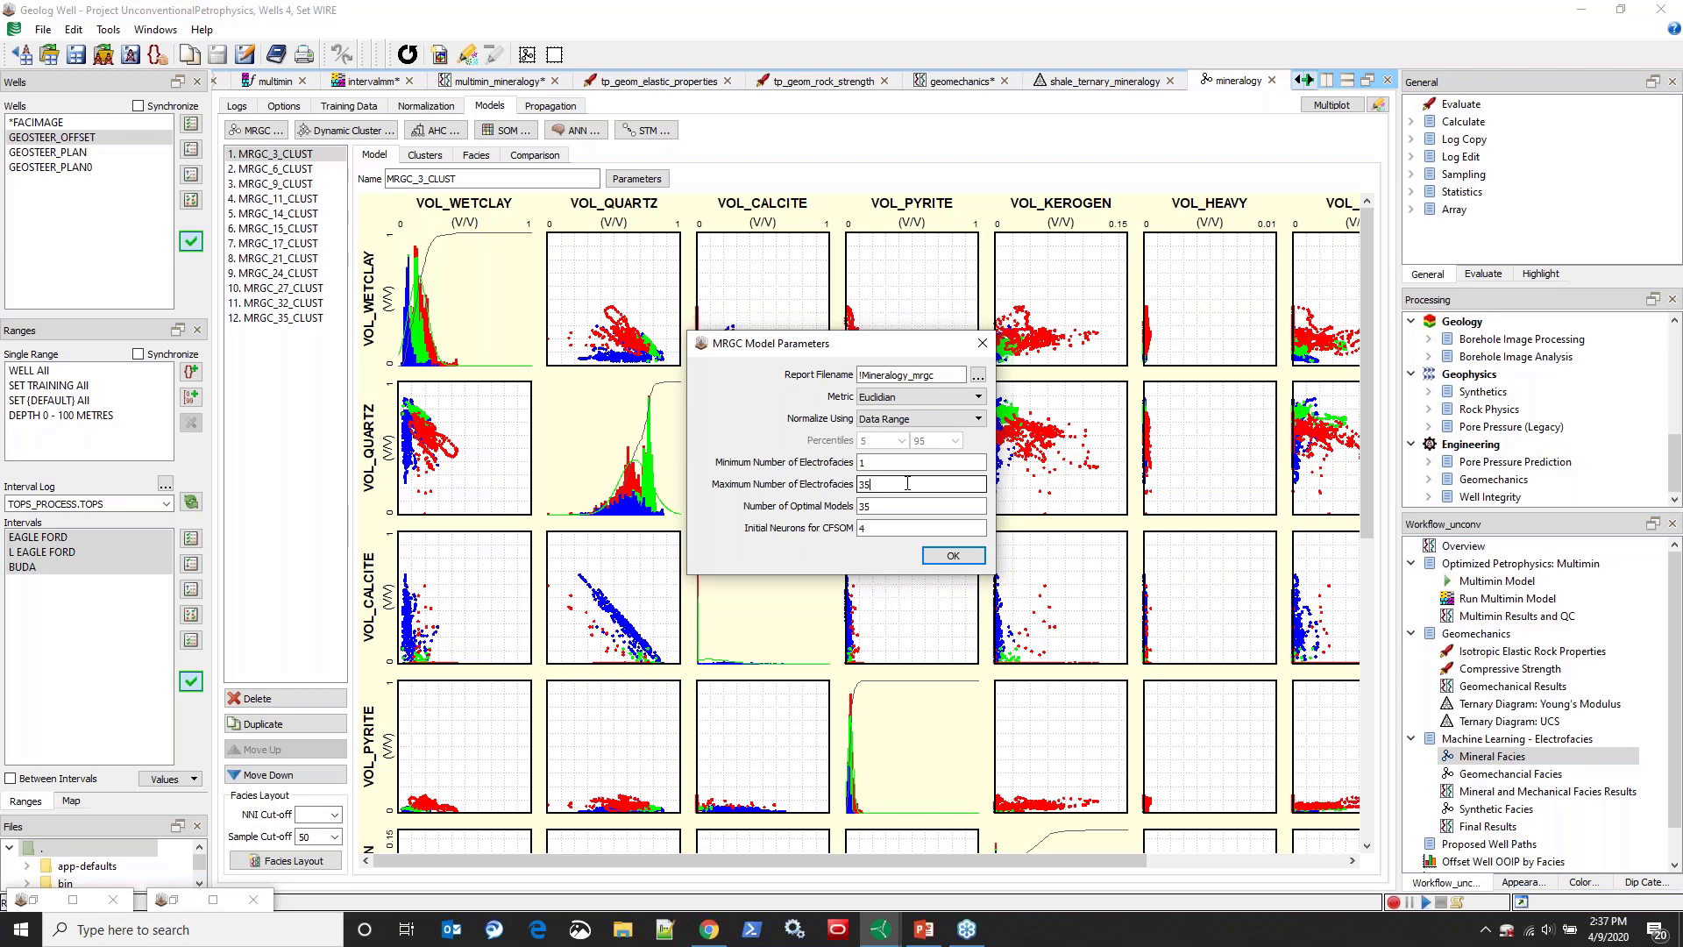
click(951, 558)
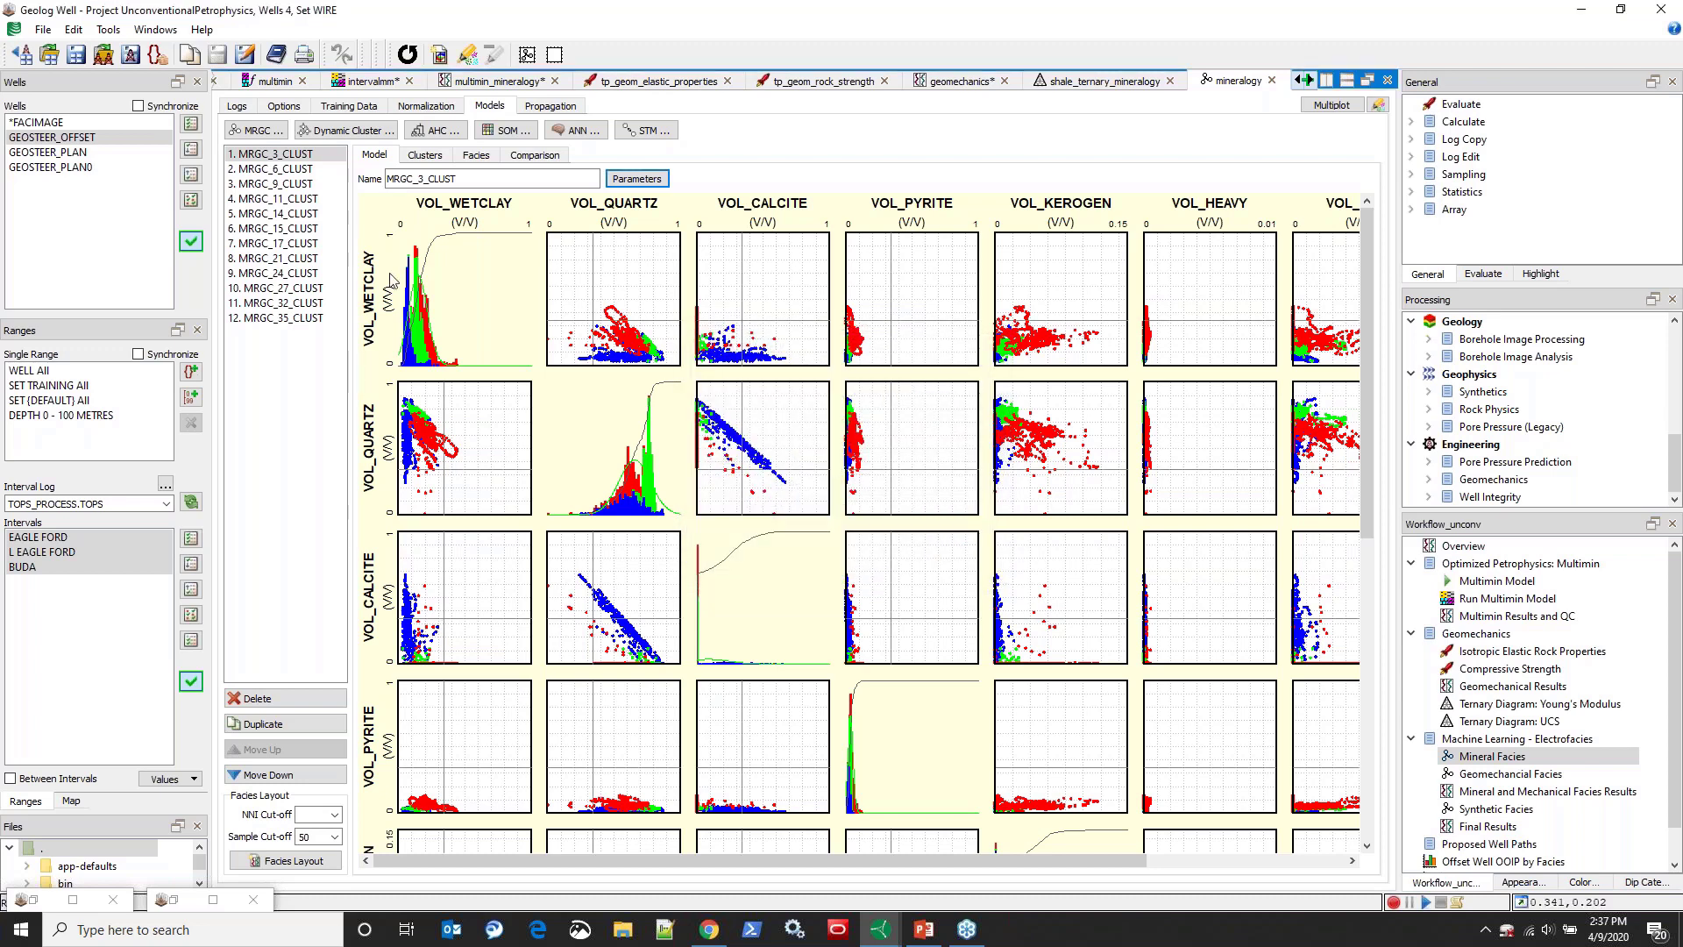
Step: Compare the mineral volume crossplots of the MRGC_3_CLUST, MRGC_11_CLUST and MRGC_9_CLUST models
click(268, 155)
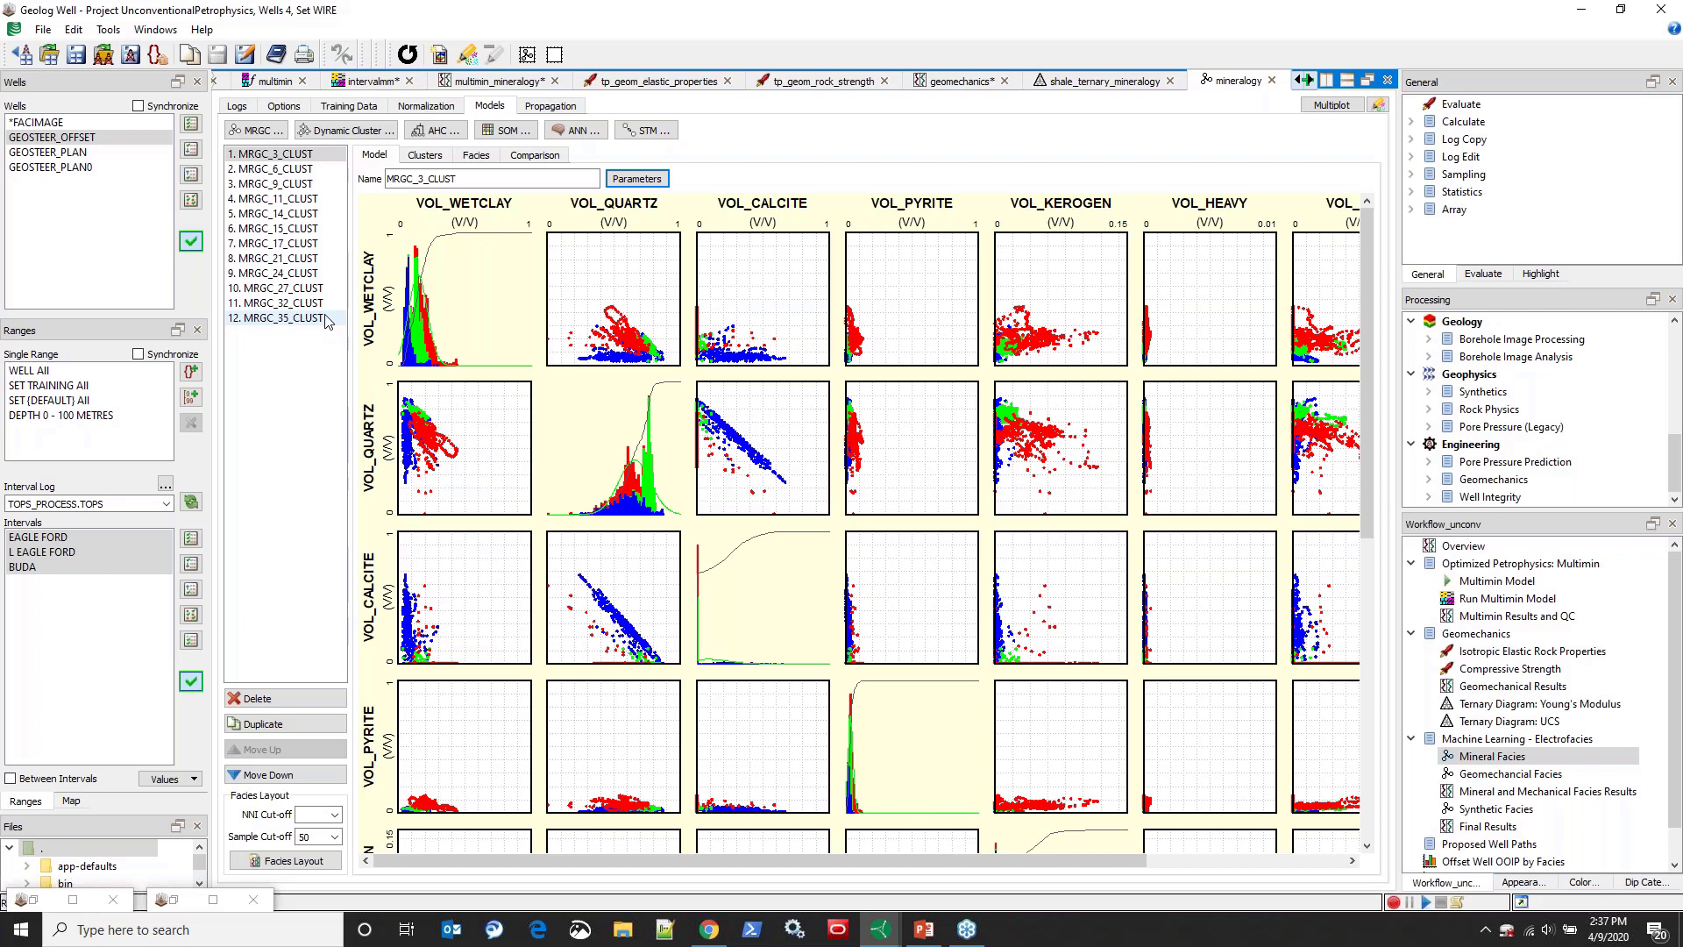
click(298, 207)
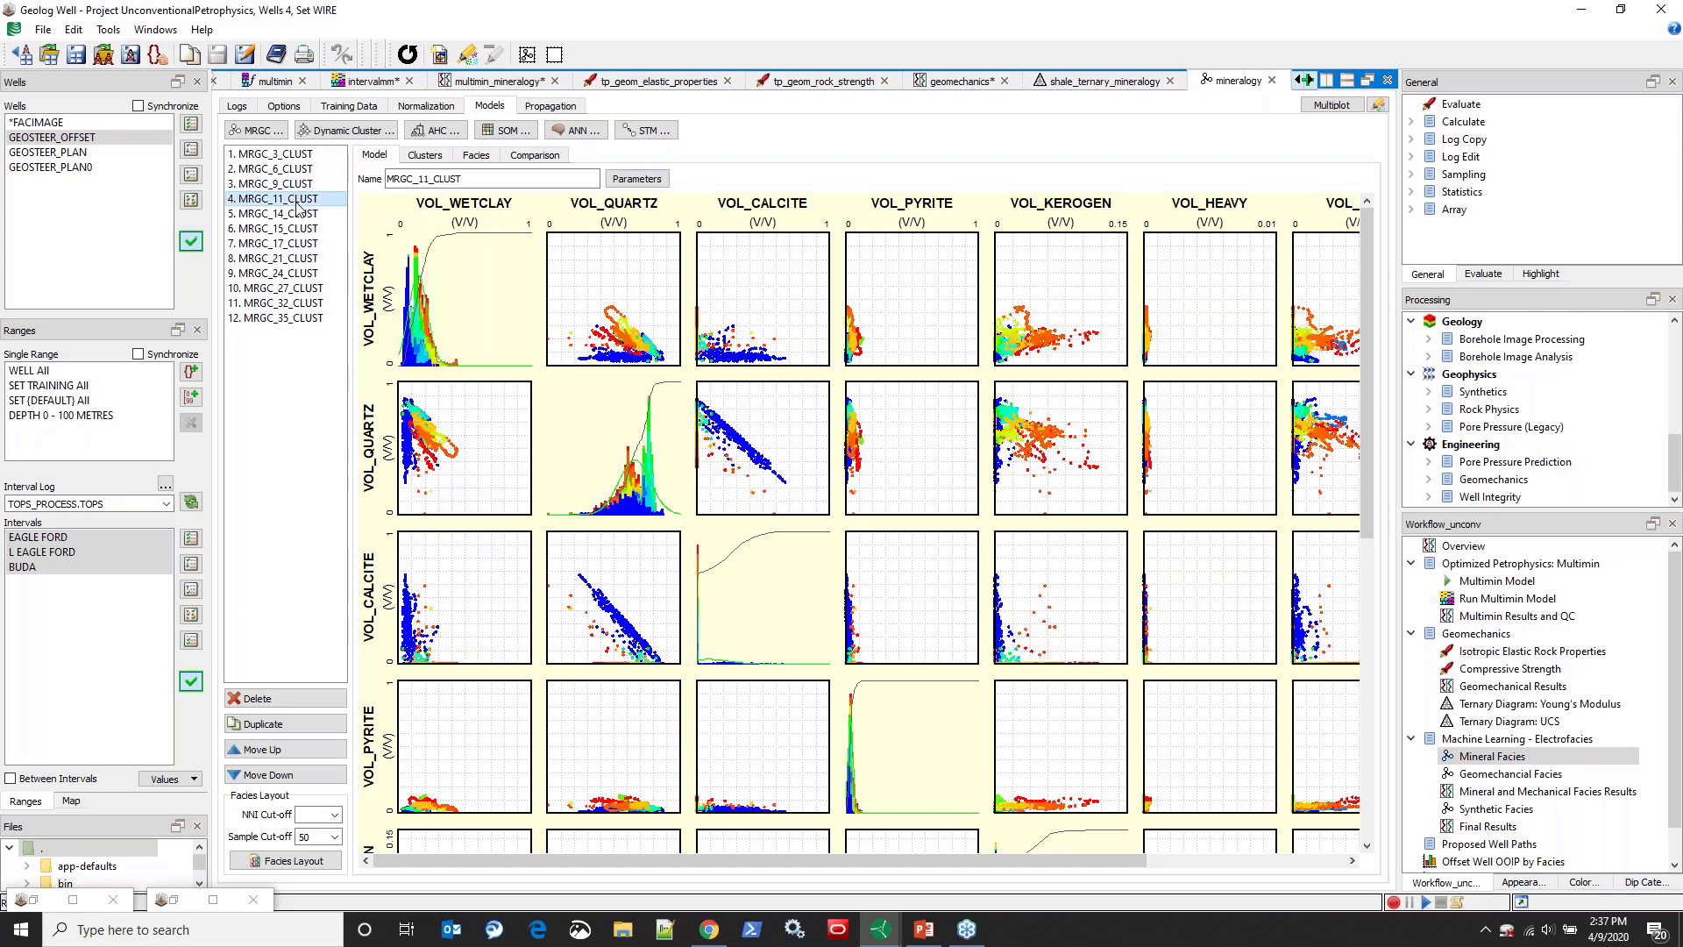
key(Up)
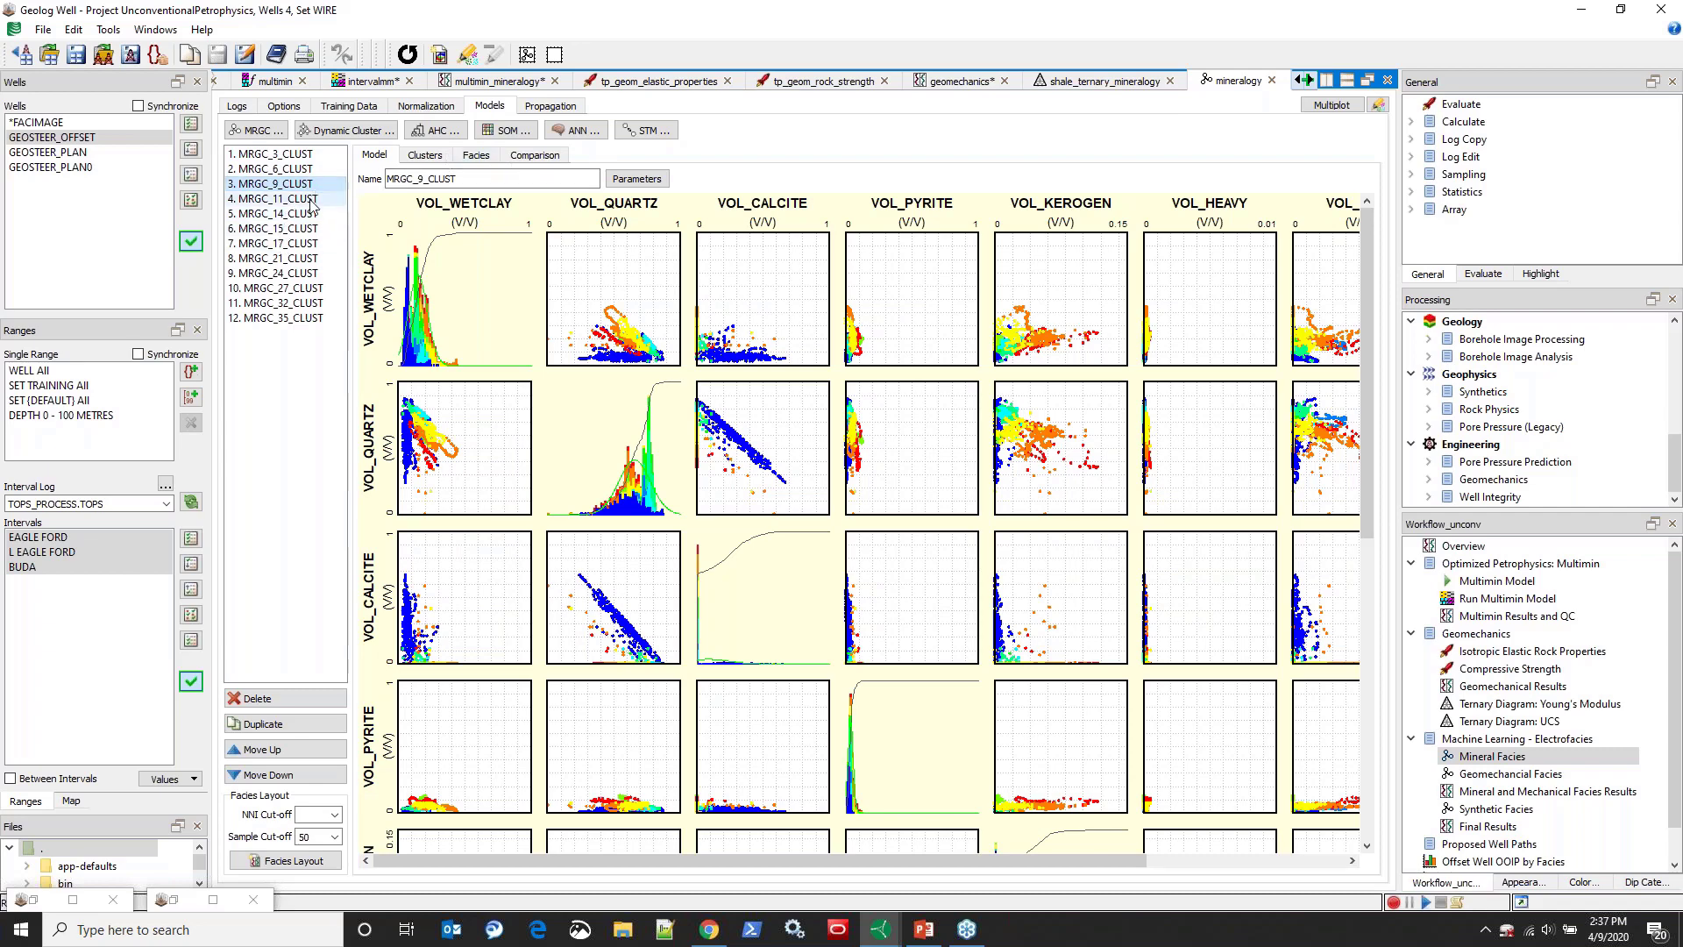
Step: Compare the facies and their mineral volume histograms in the MRGC_9_CLUST, MRGC_14_CLUST and MRGC_15_CLUST models
click(476, 155)
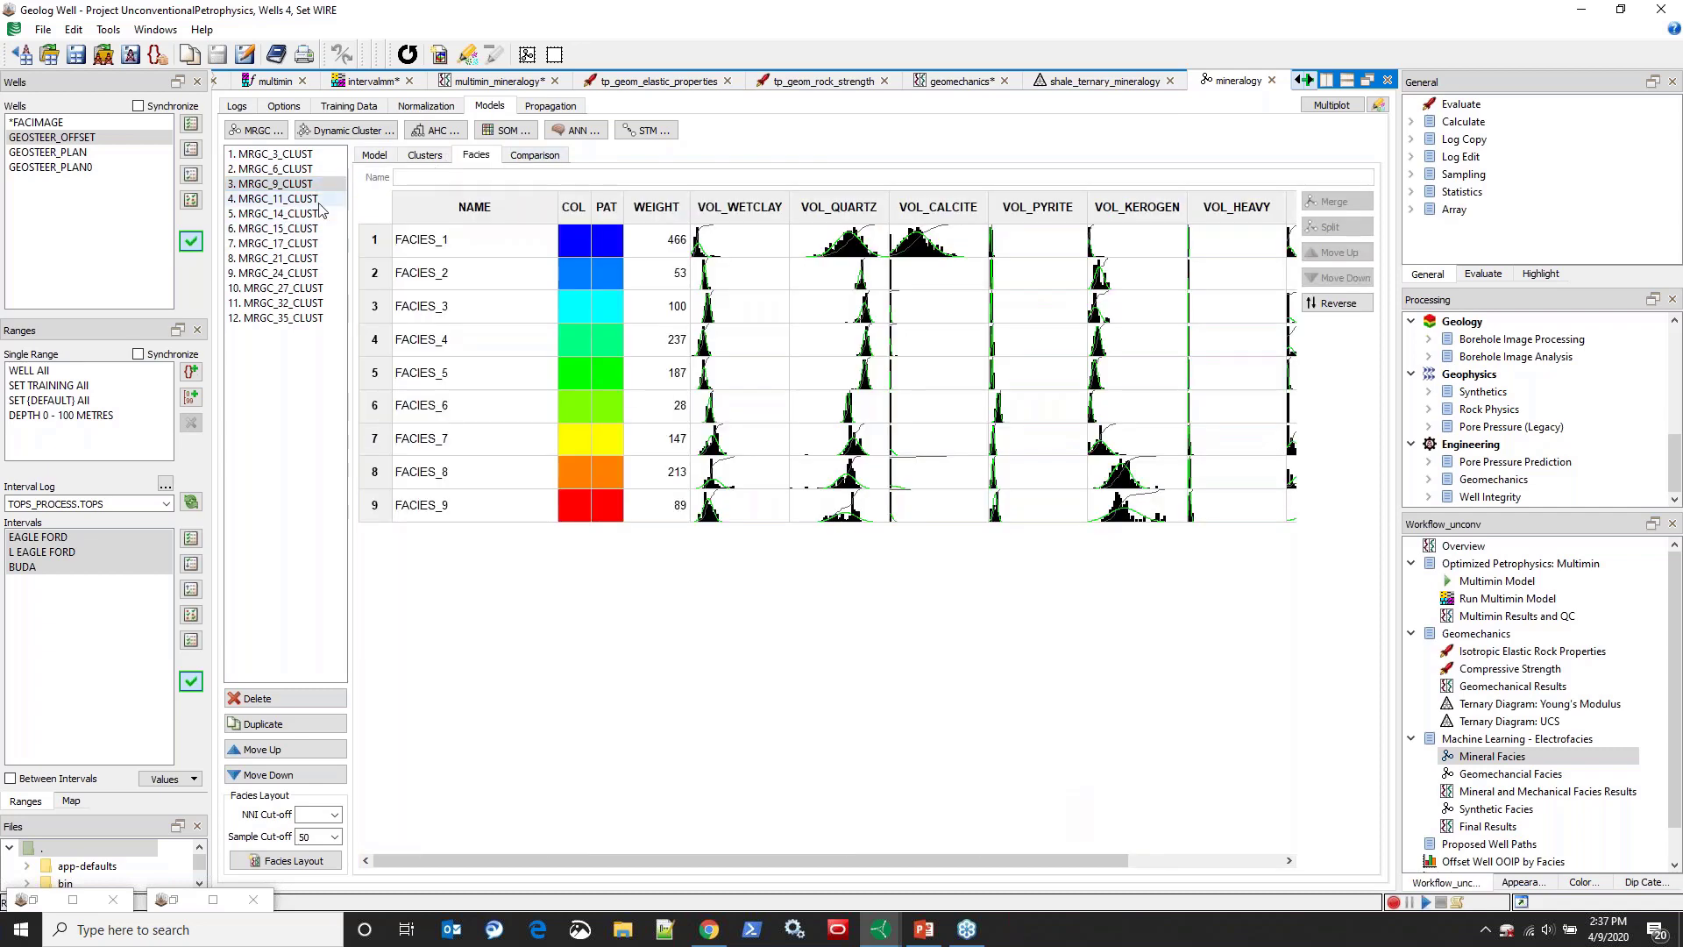
click(307, 213)
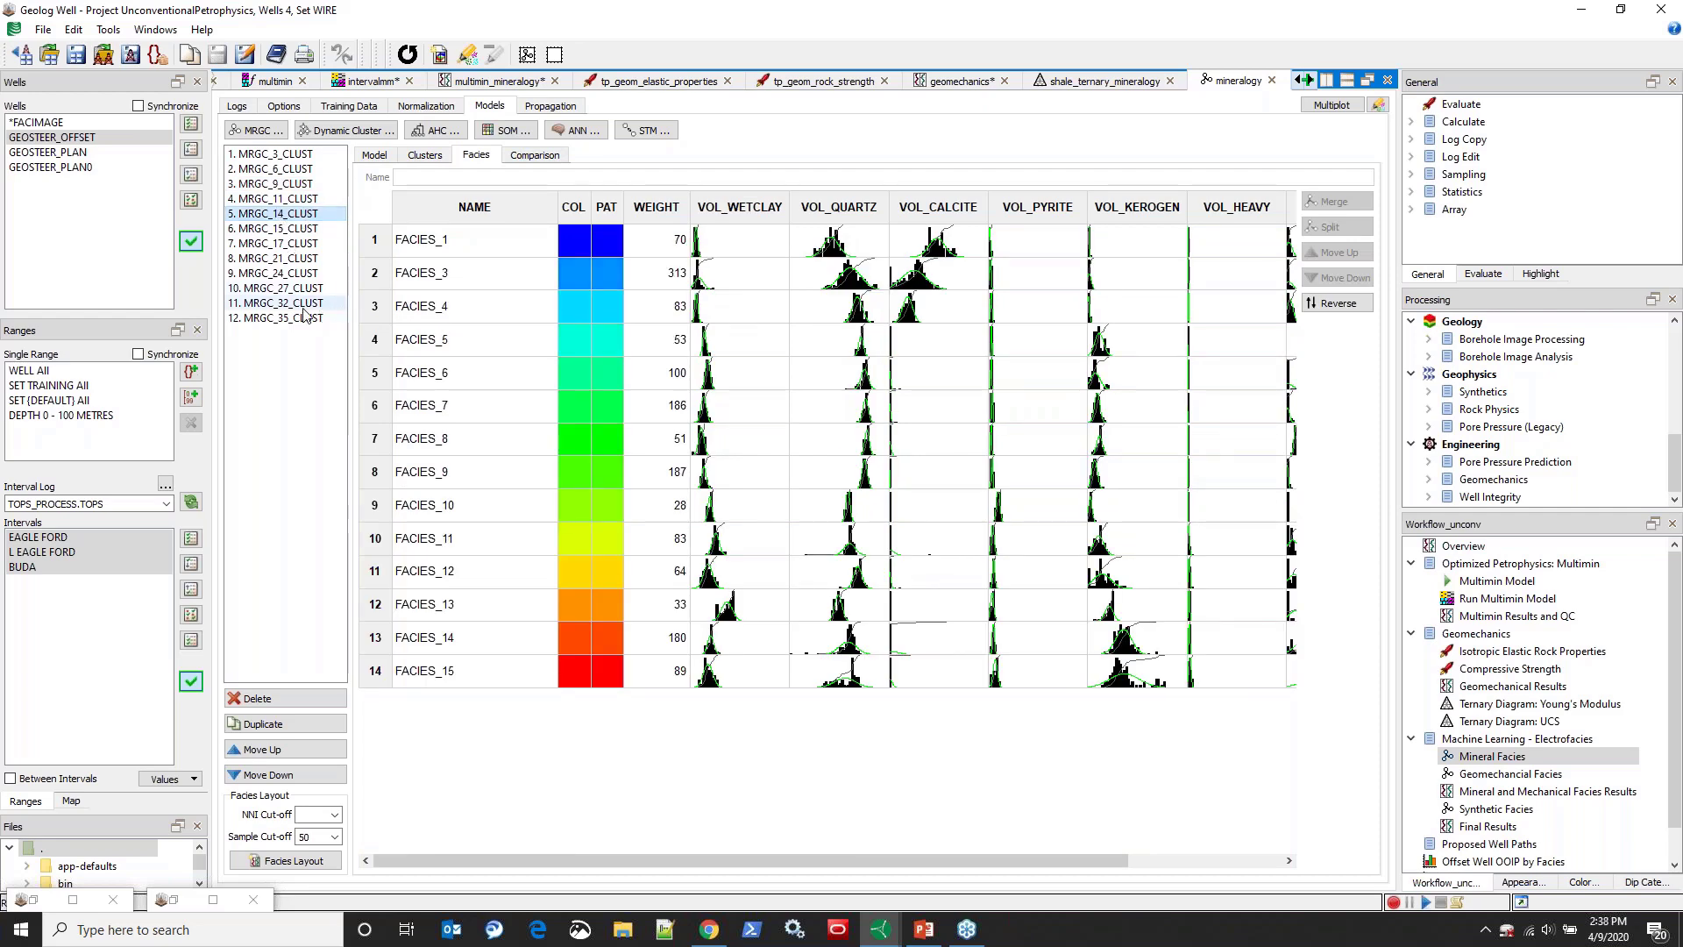
click(464, 240)
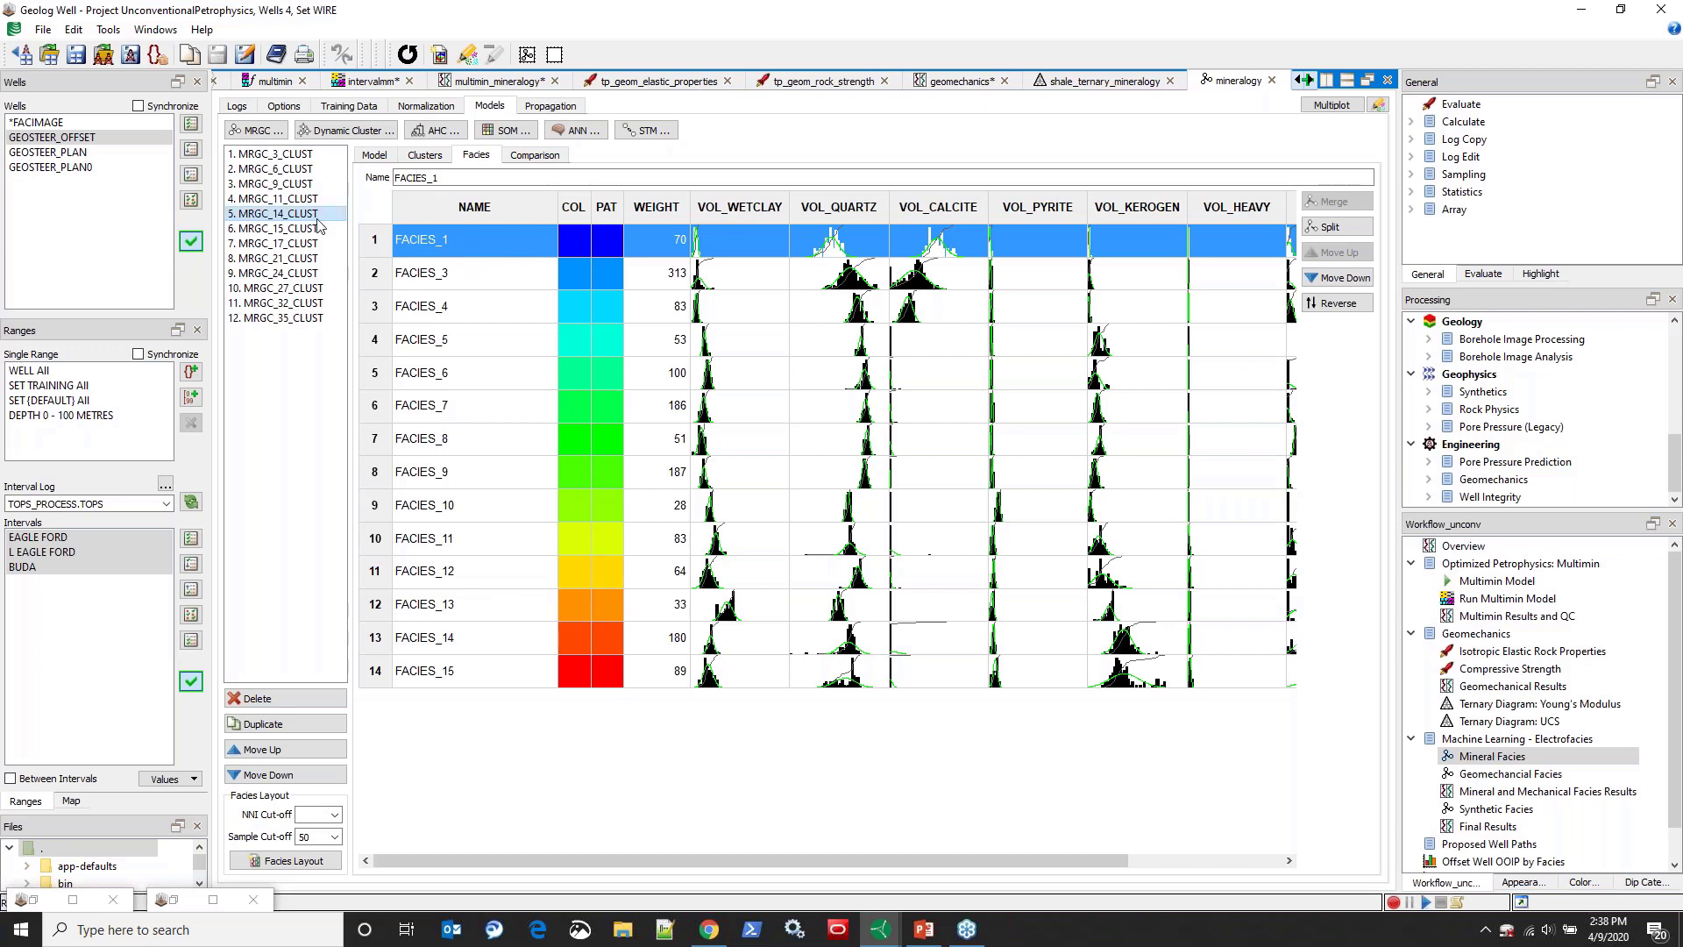
click(281, 228)
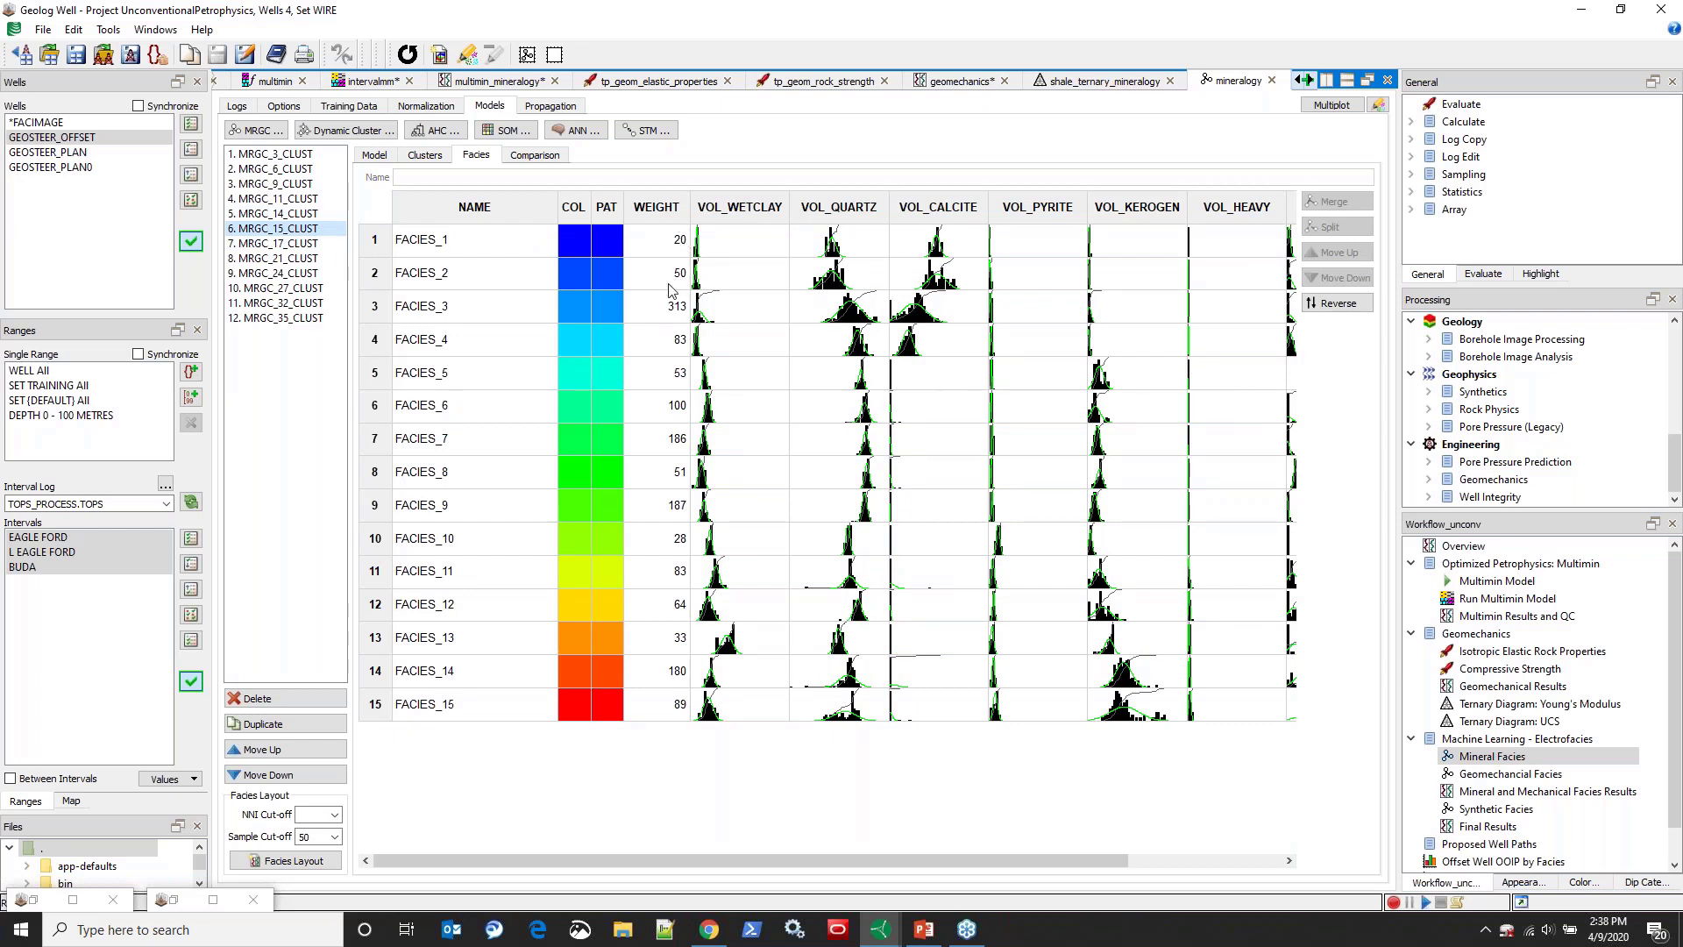
click(316, 214)
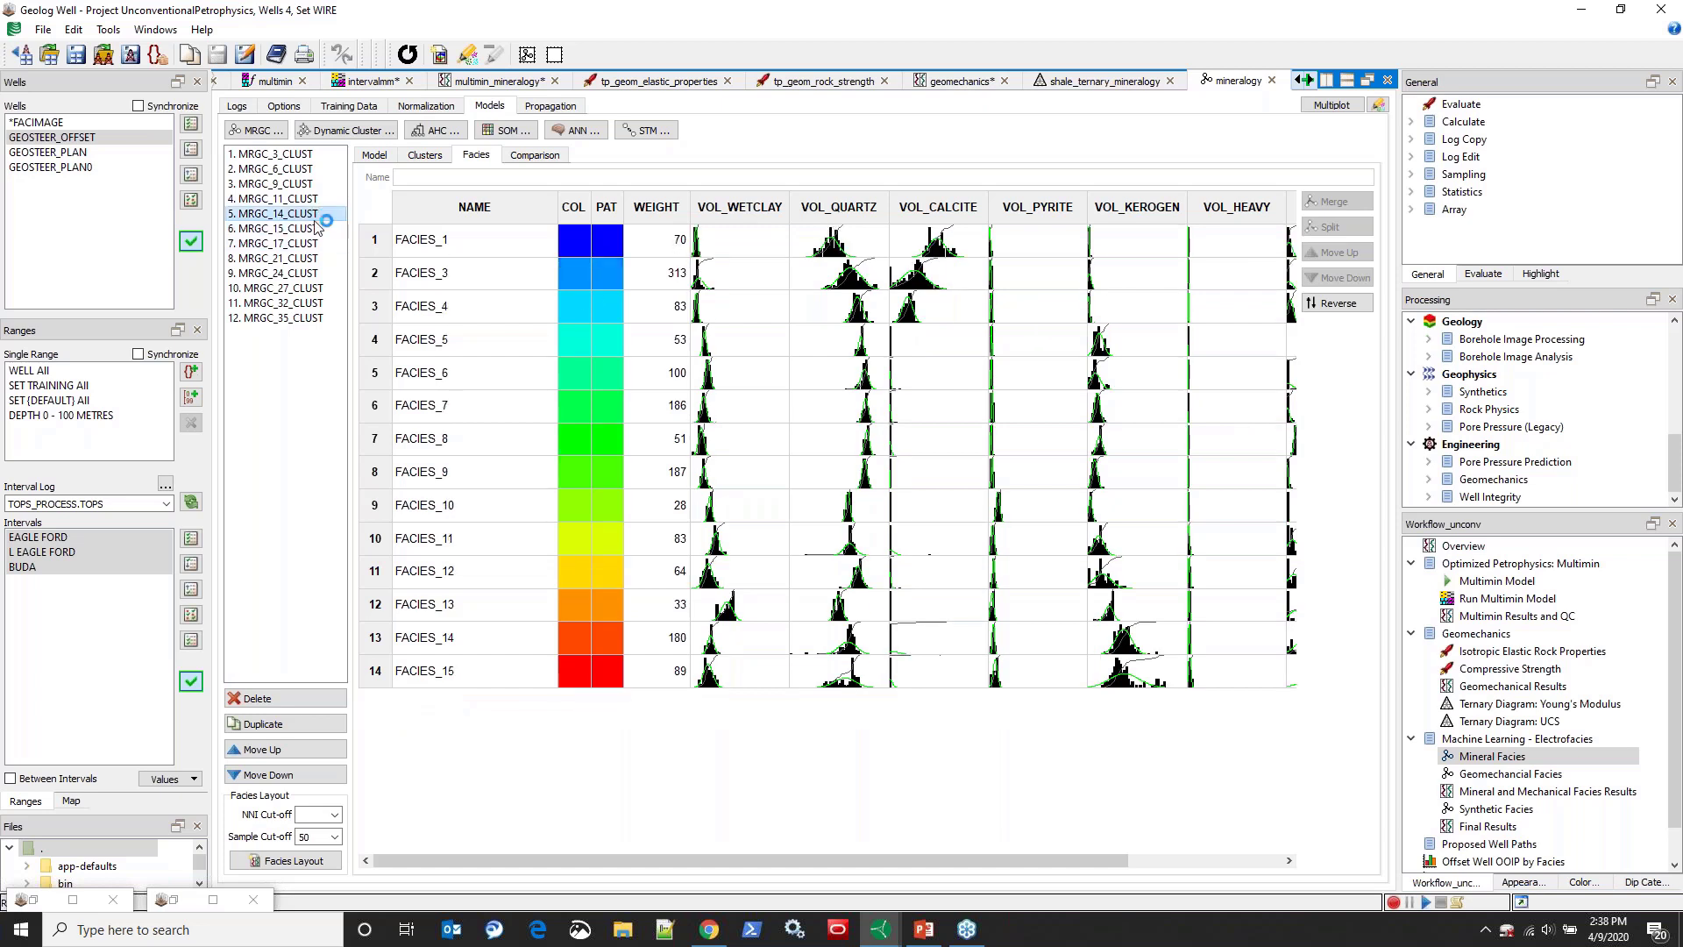
Step: Examine FACIES_1 and the mineral and fluid volume histograms across all facies of MRGC_14_CLUST
click(519, 242)
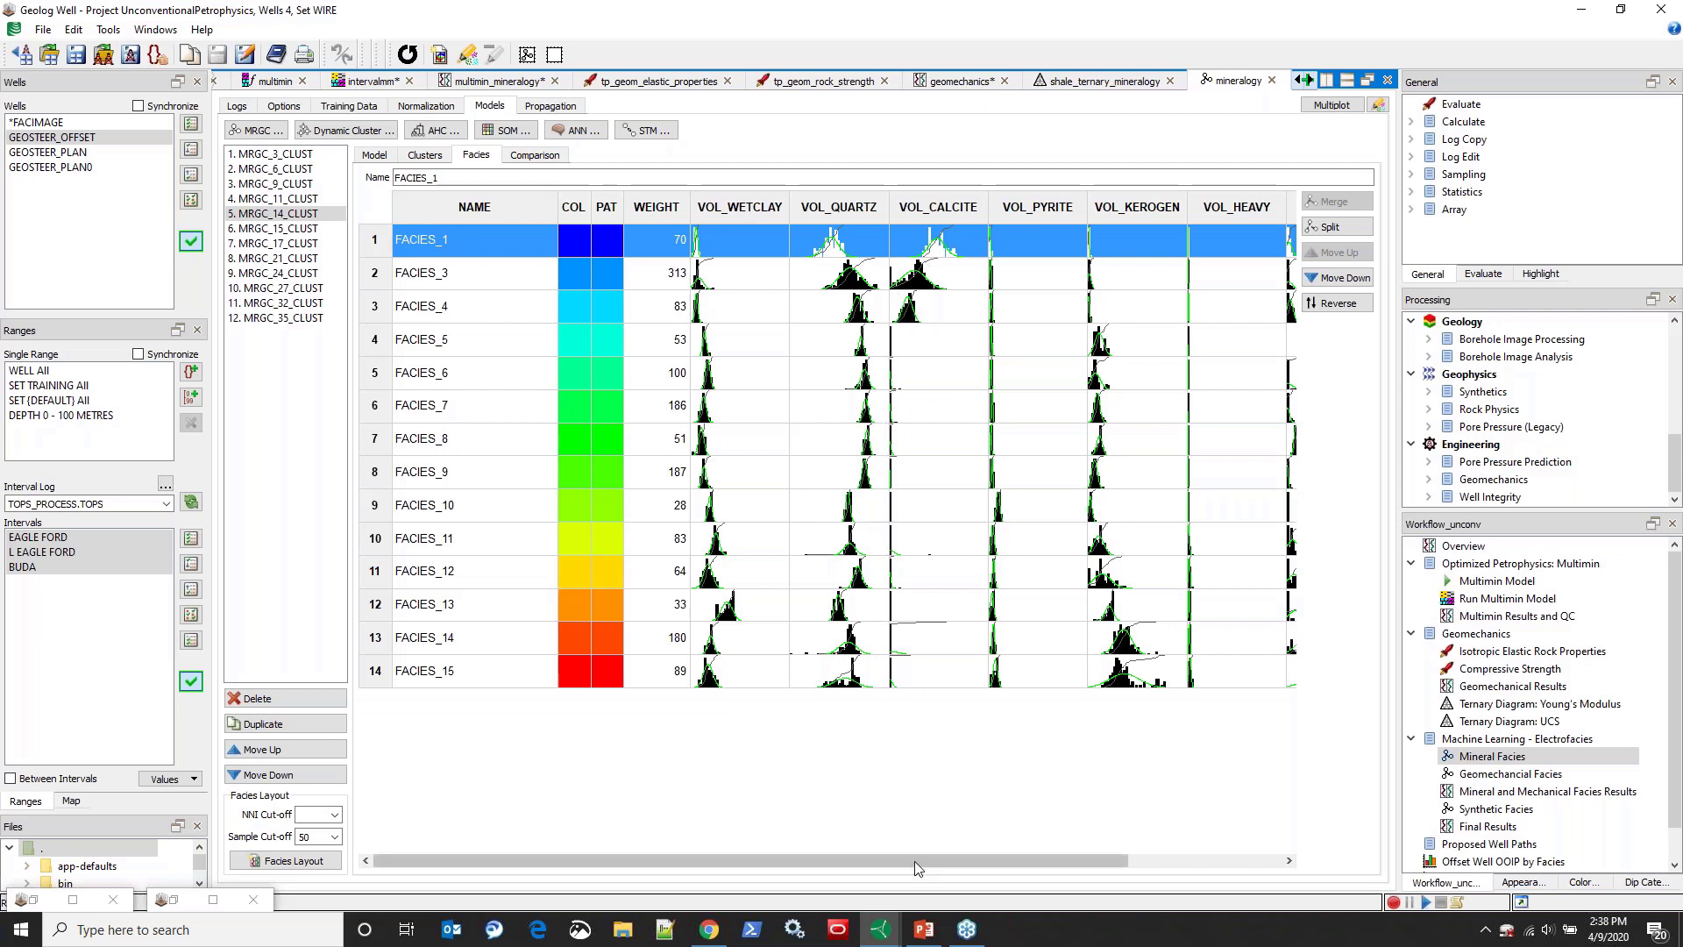
drag(913, 861, 1053, 889)
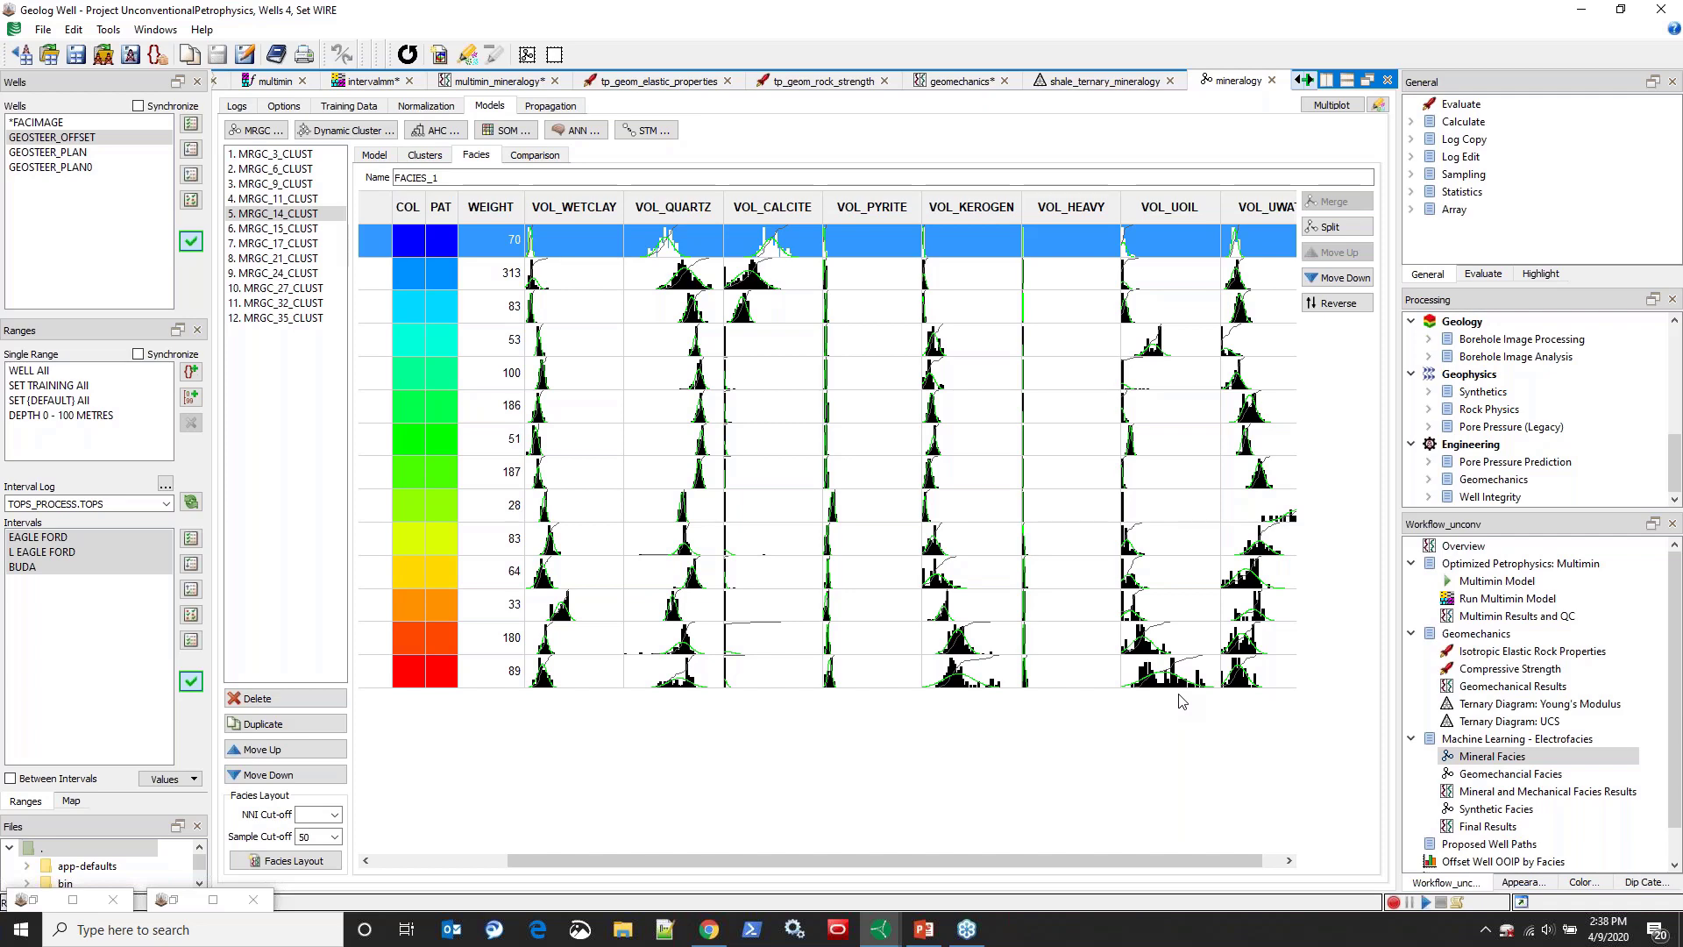
drag(1038, 860, 890, 863)
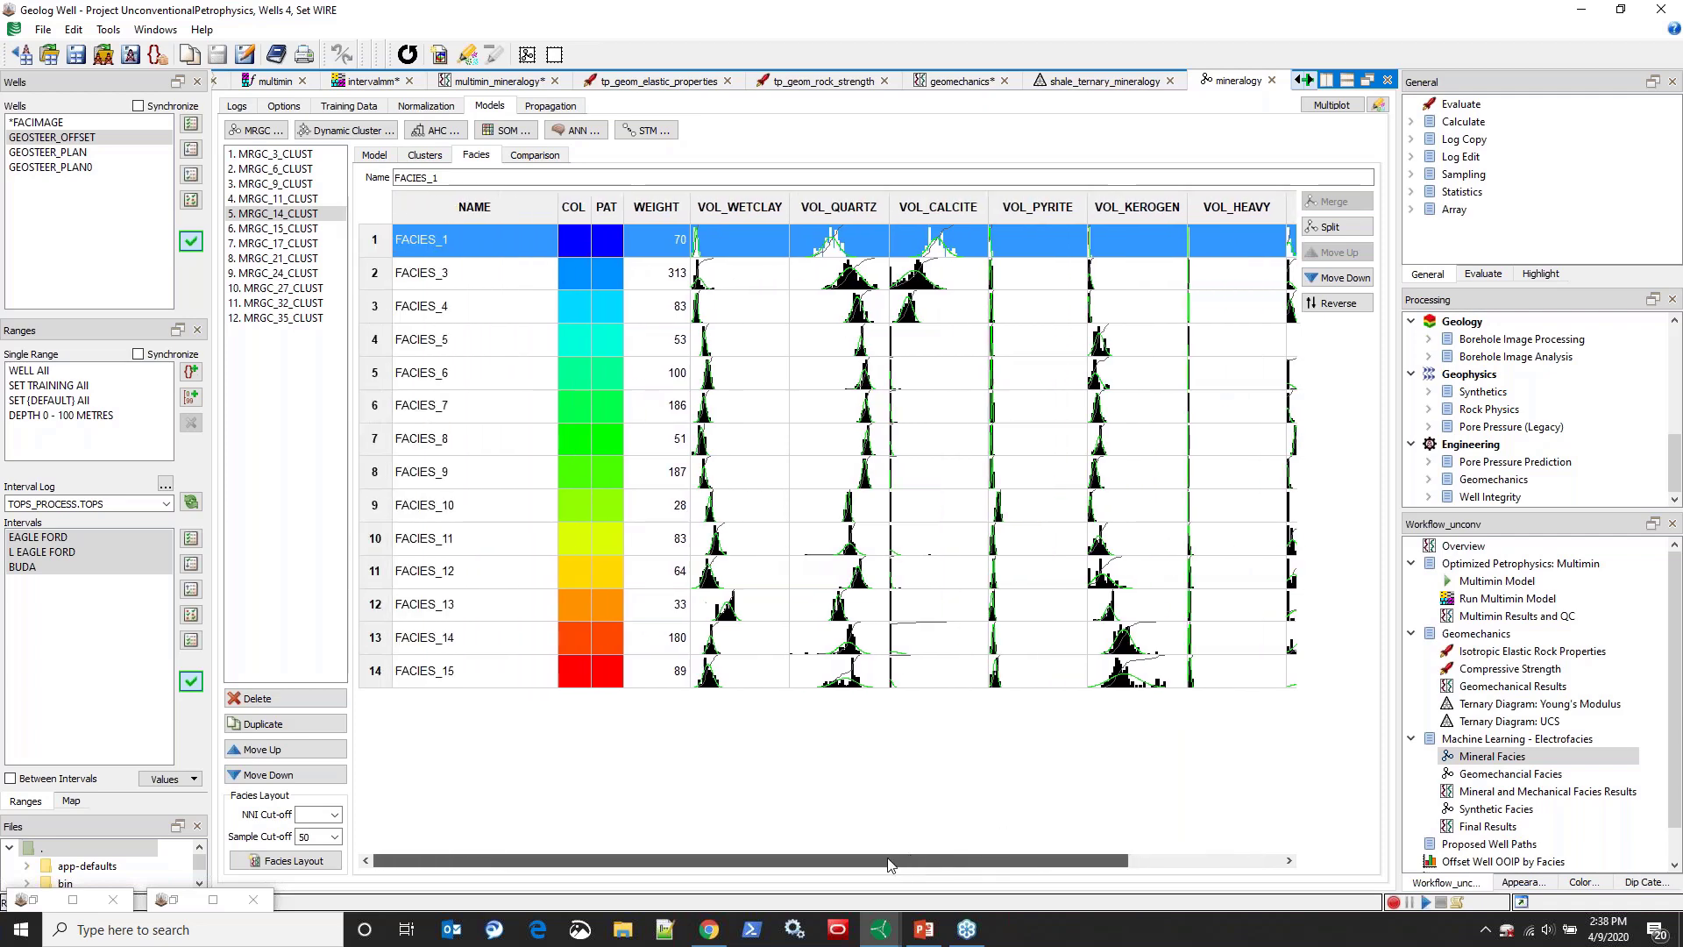
Step: Propagate the MRGC_14_CLUST mineral facies model as EFAC_M14 with KNN Facies Propagation into the ELECTROFACIES set
click(541, 106)
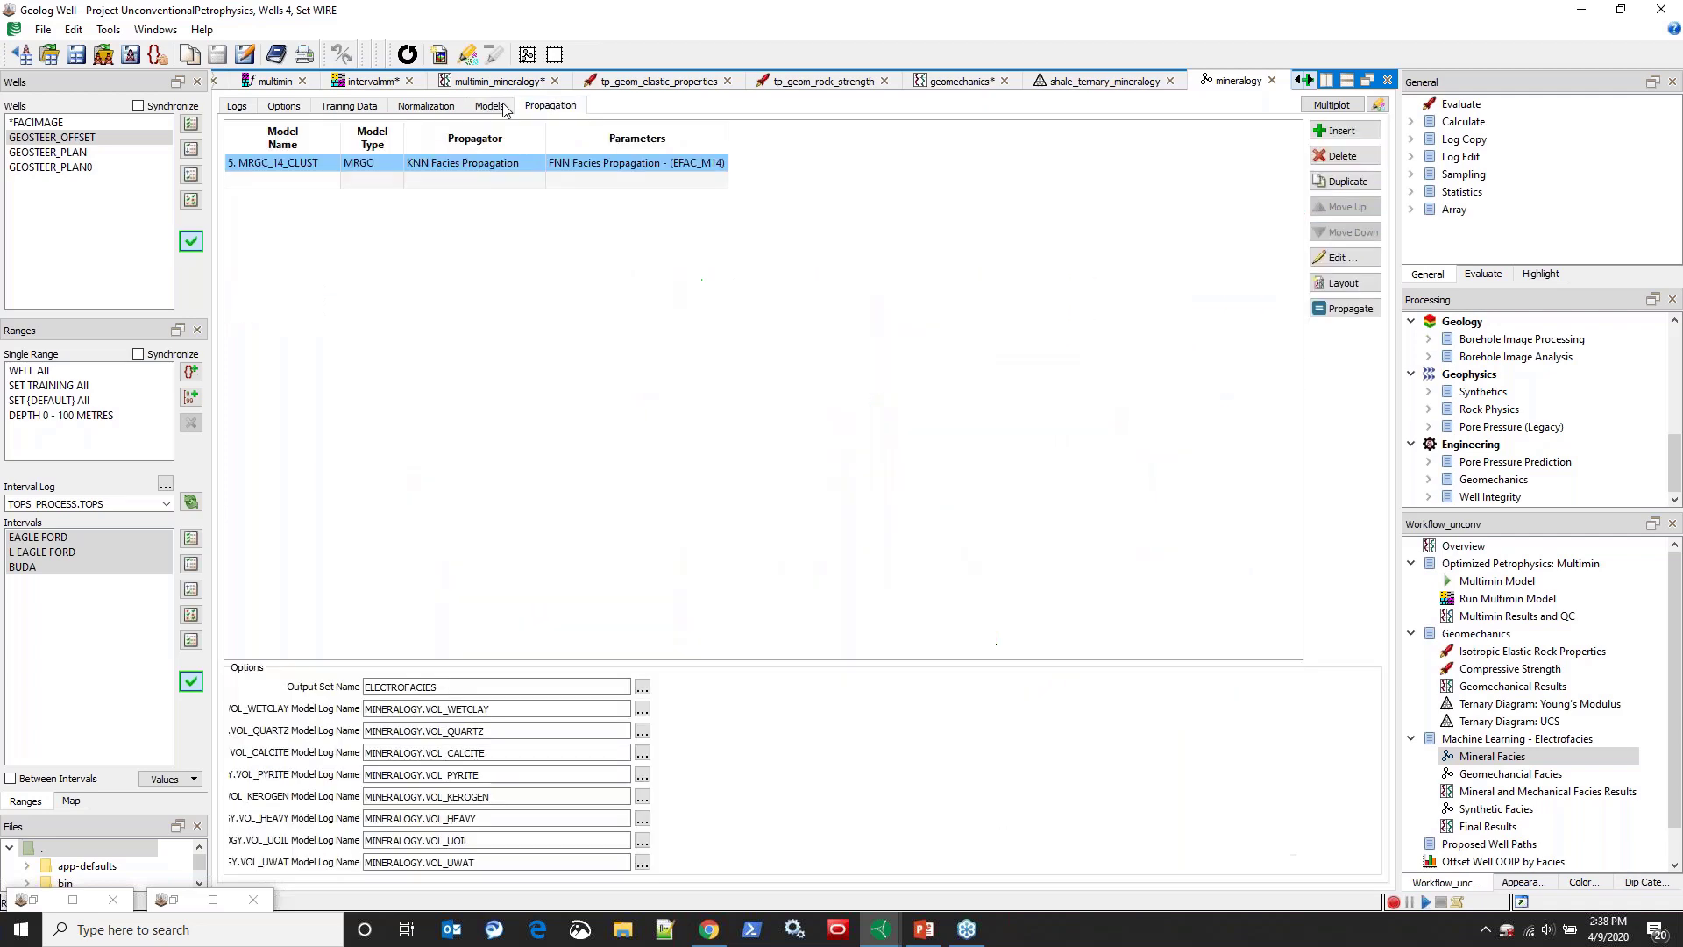
click(1345, 308)
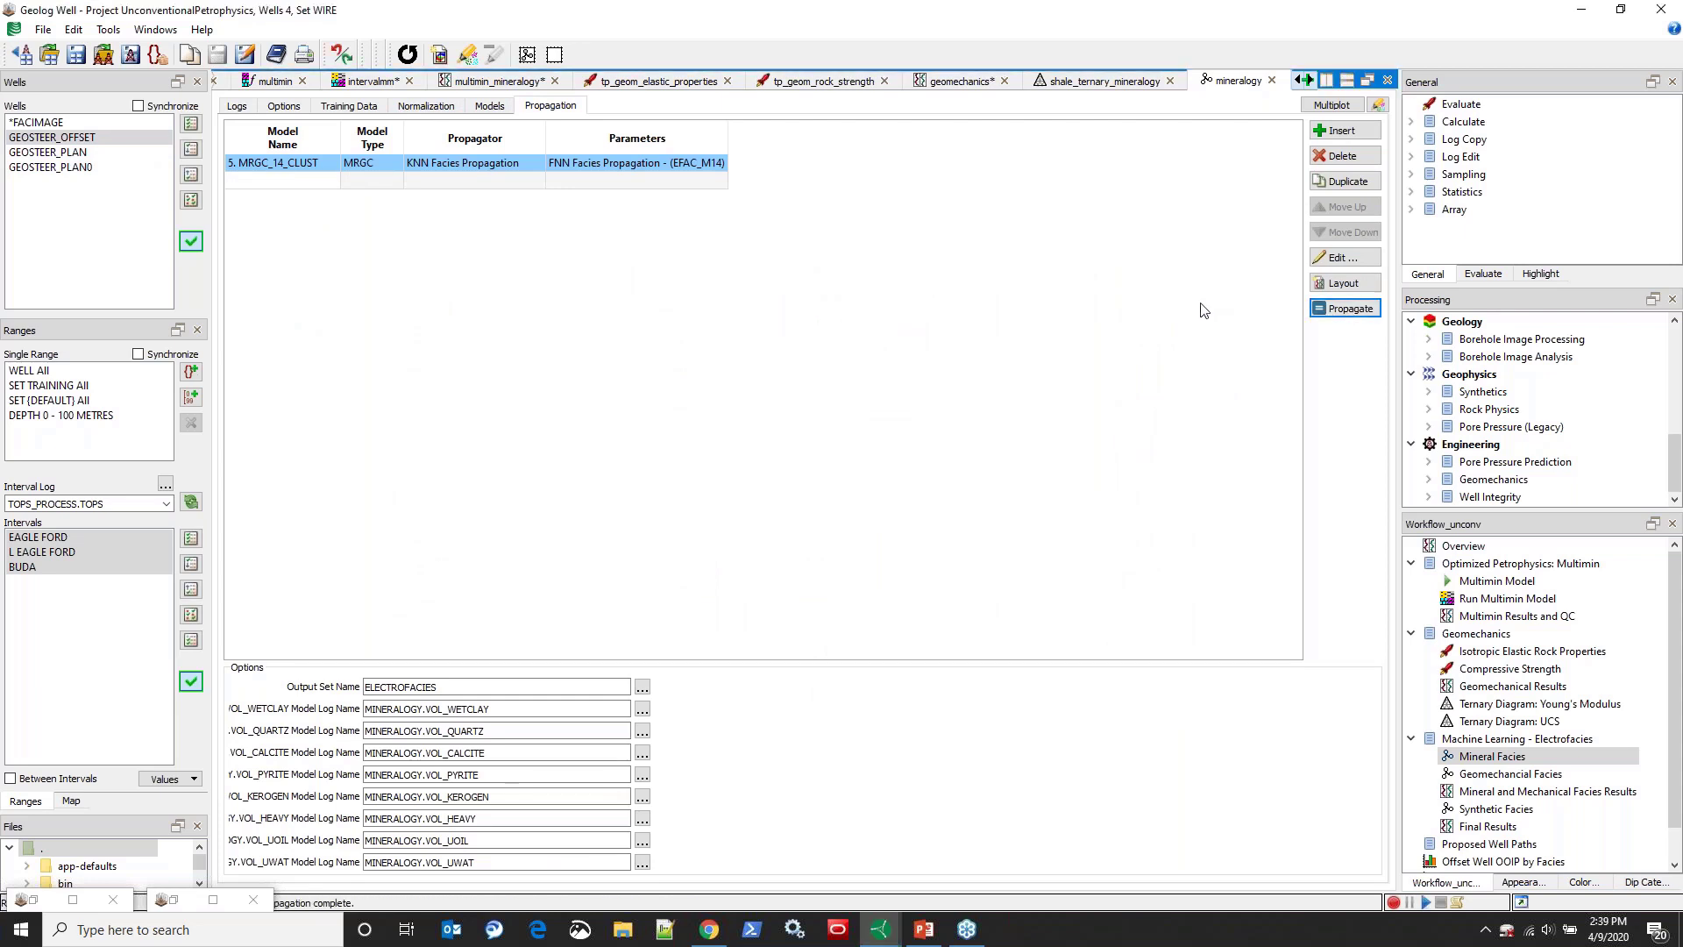
Step: Open the Geomechancial Facies model and review its model logs, training data histograms and cluster models
click(1485, 779)
double_click(1484, 779)
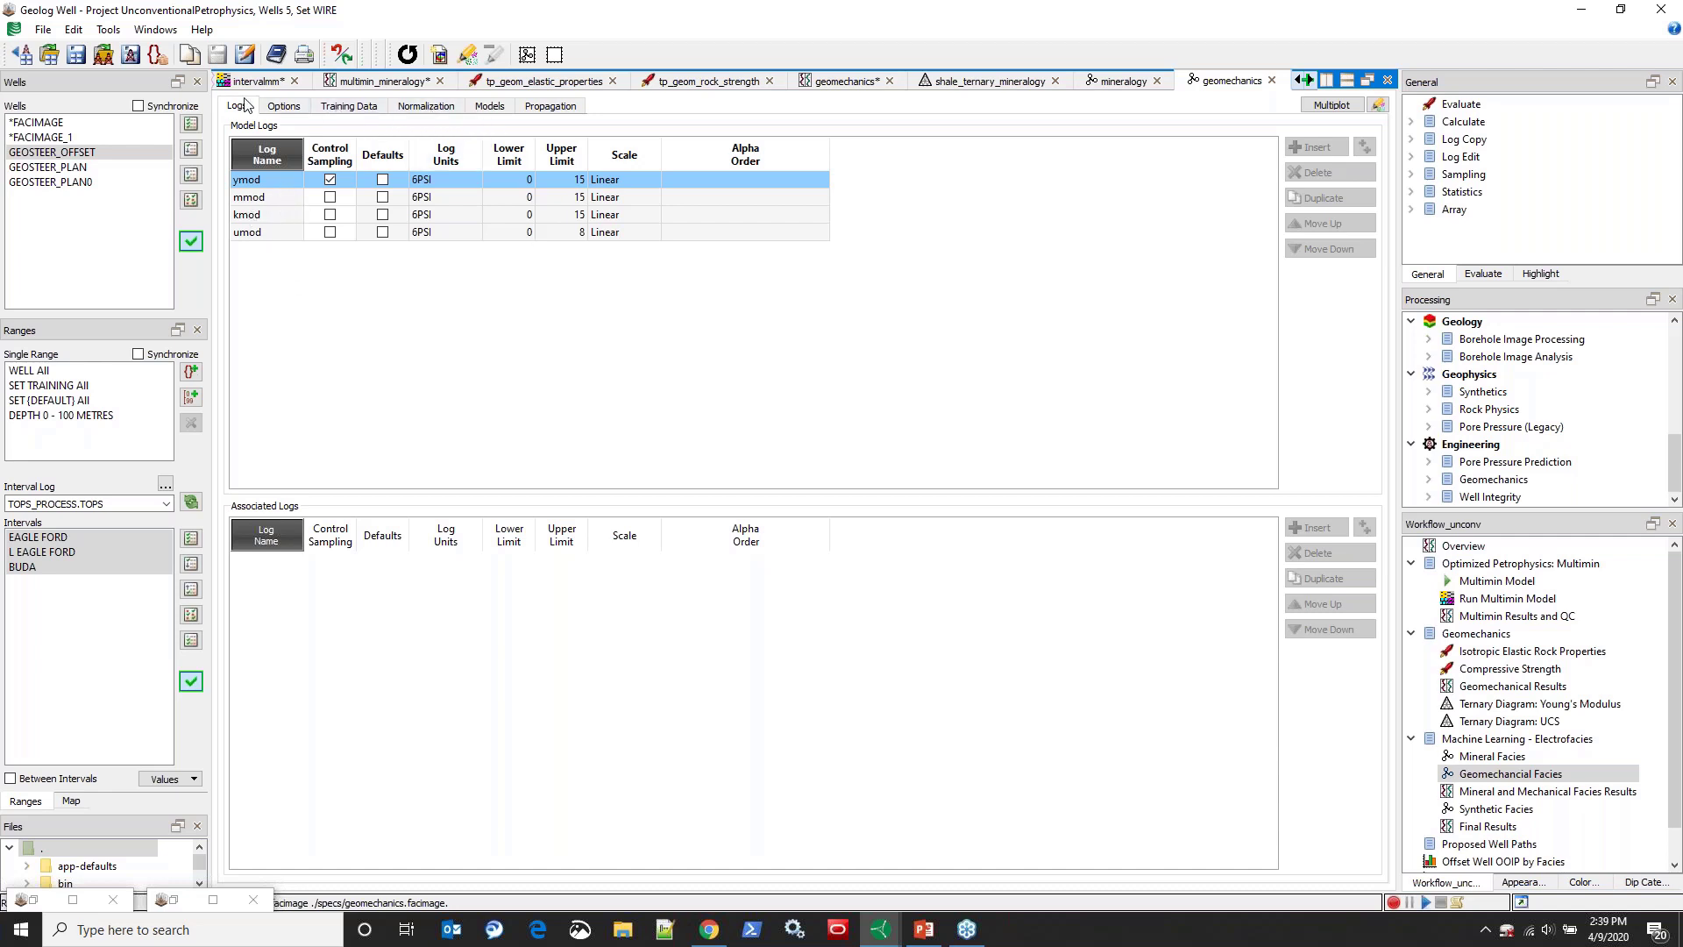
click(369, 107)
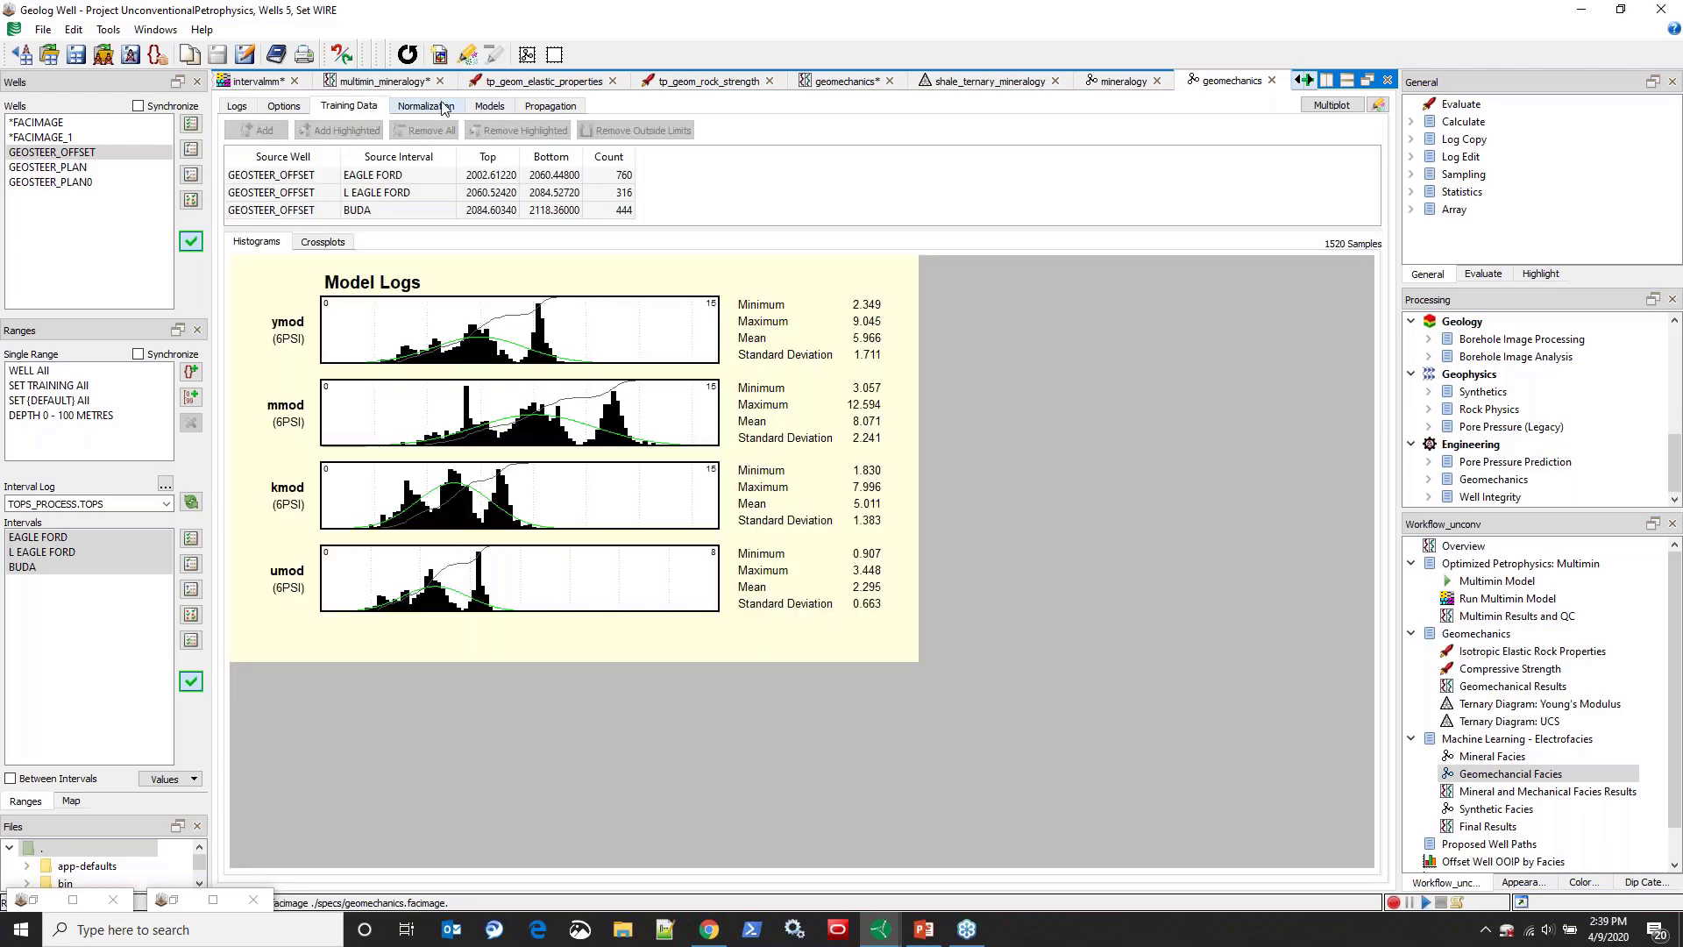
click(489, 107)
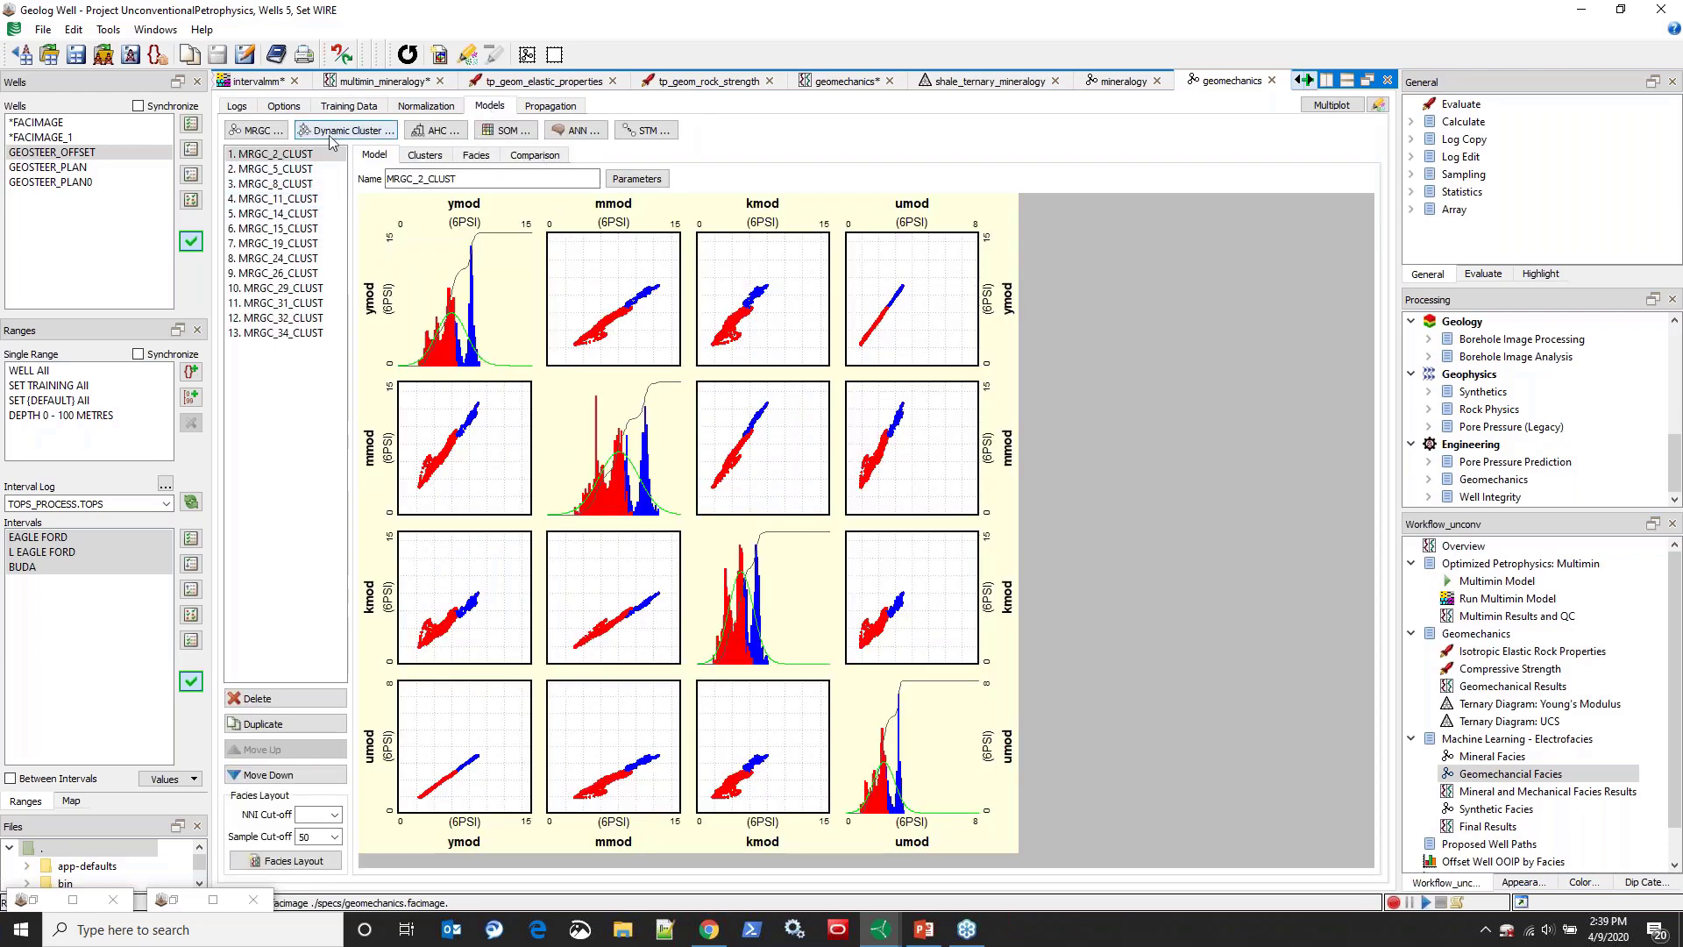
Step: Check the geomechanical model's MRGC parameters and examine the crossplots and facies histograms of MRGC_14_CLUST
click(638, 179)
click(883, 462)
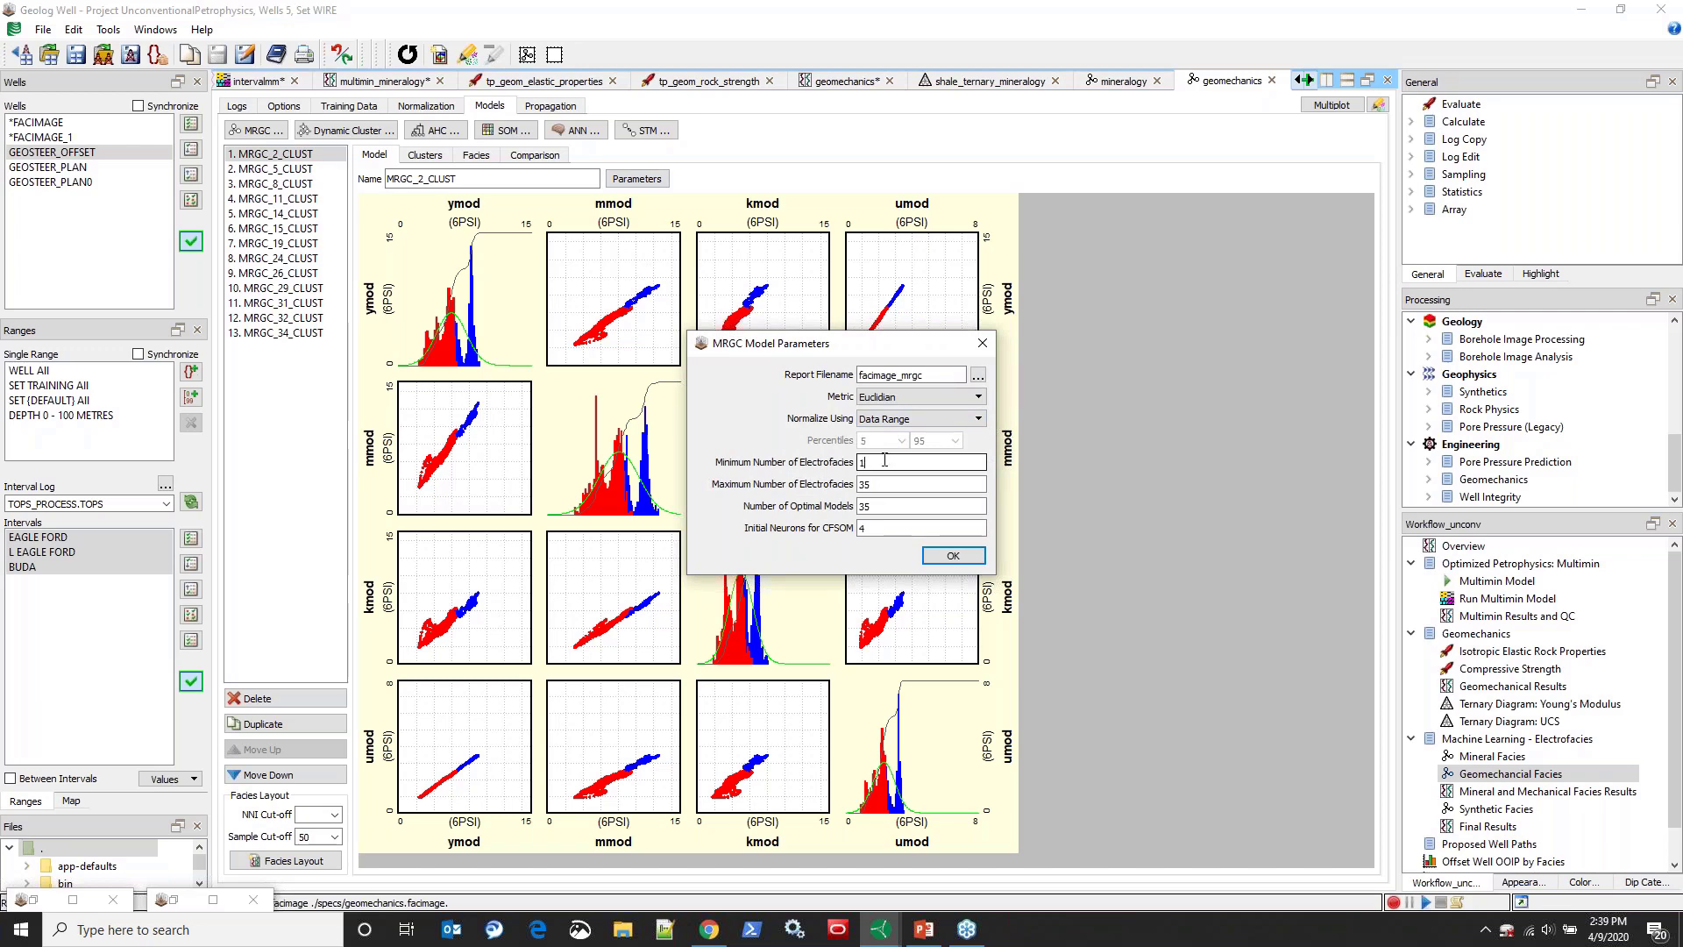
click(952, 555)
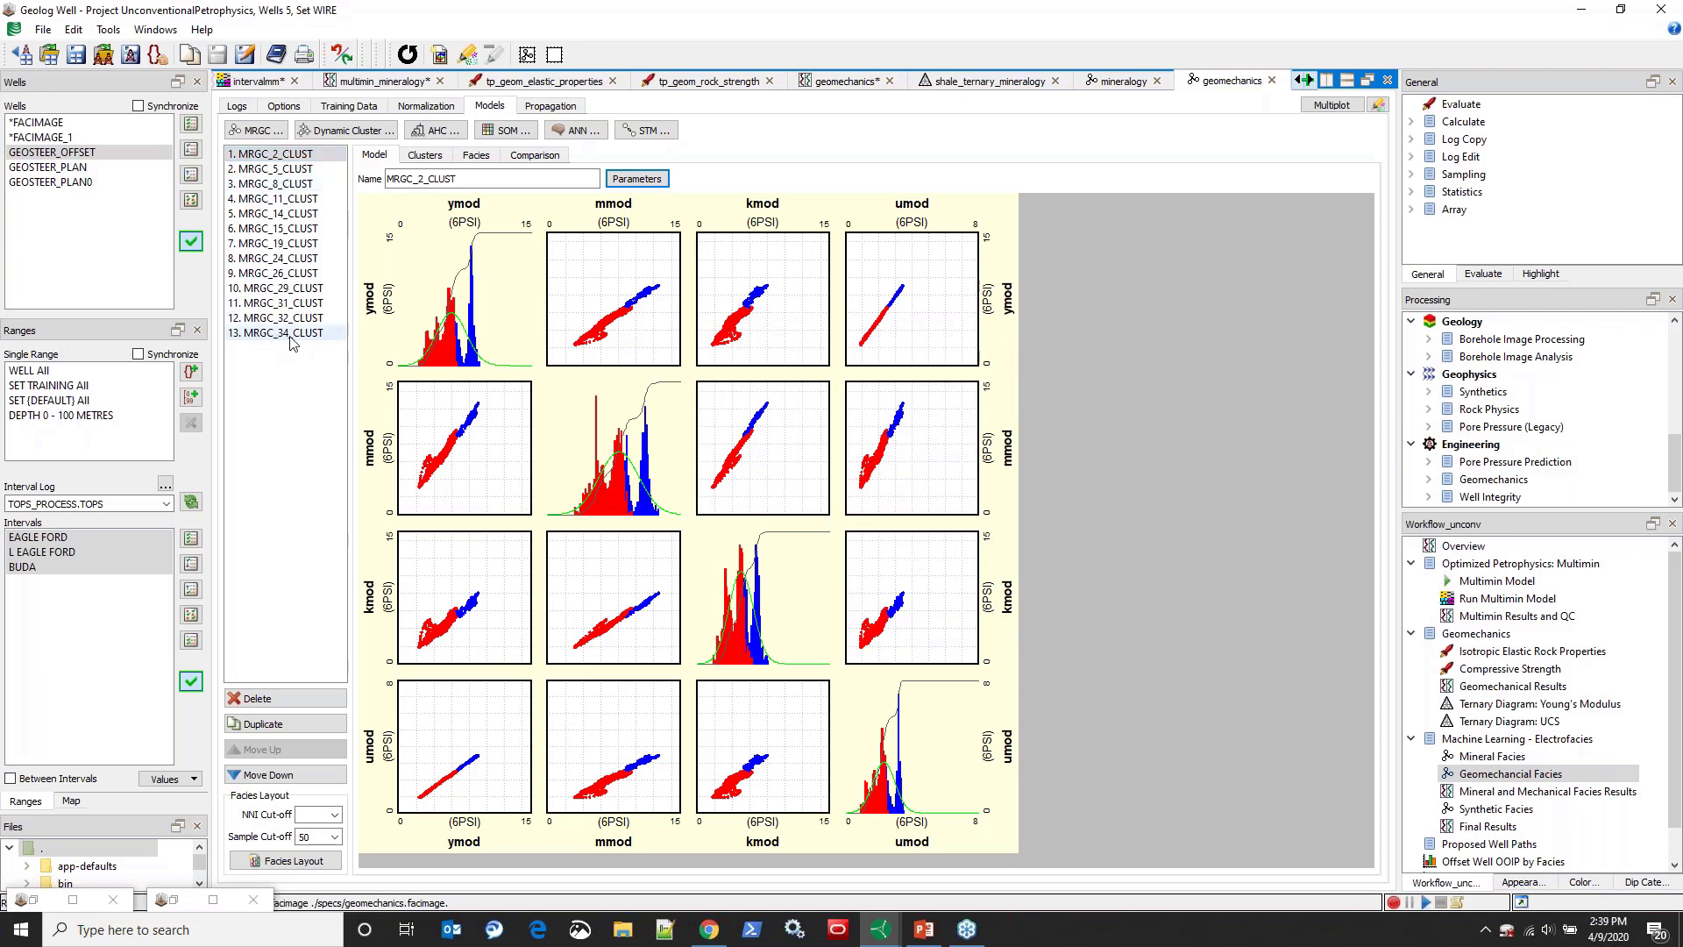
click(304, 214)
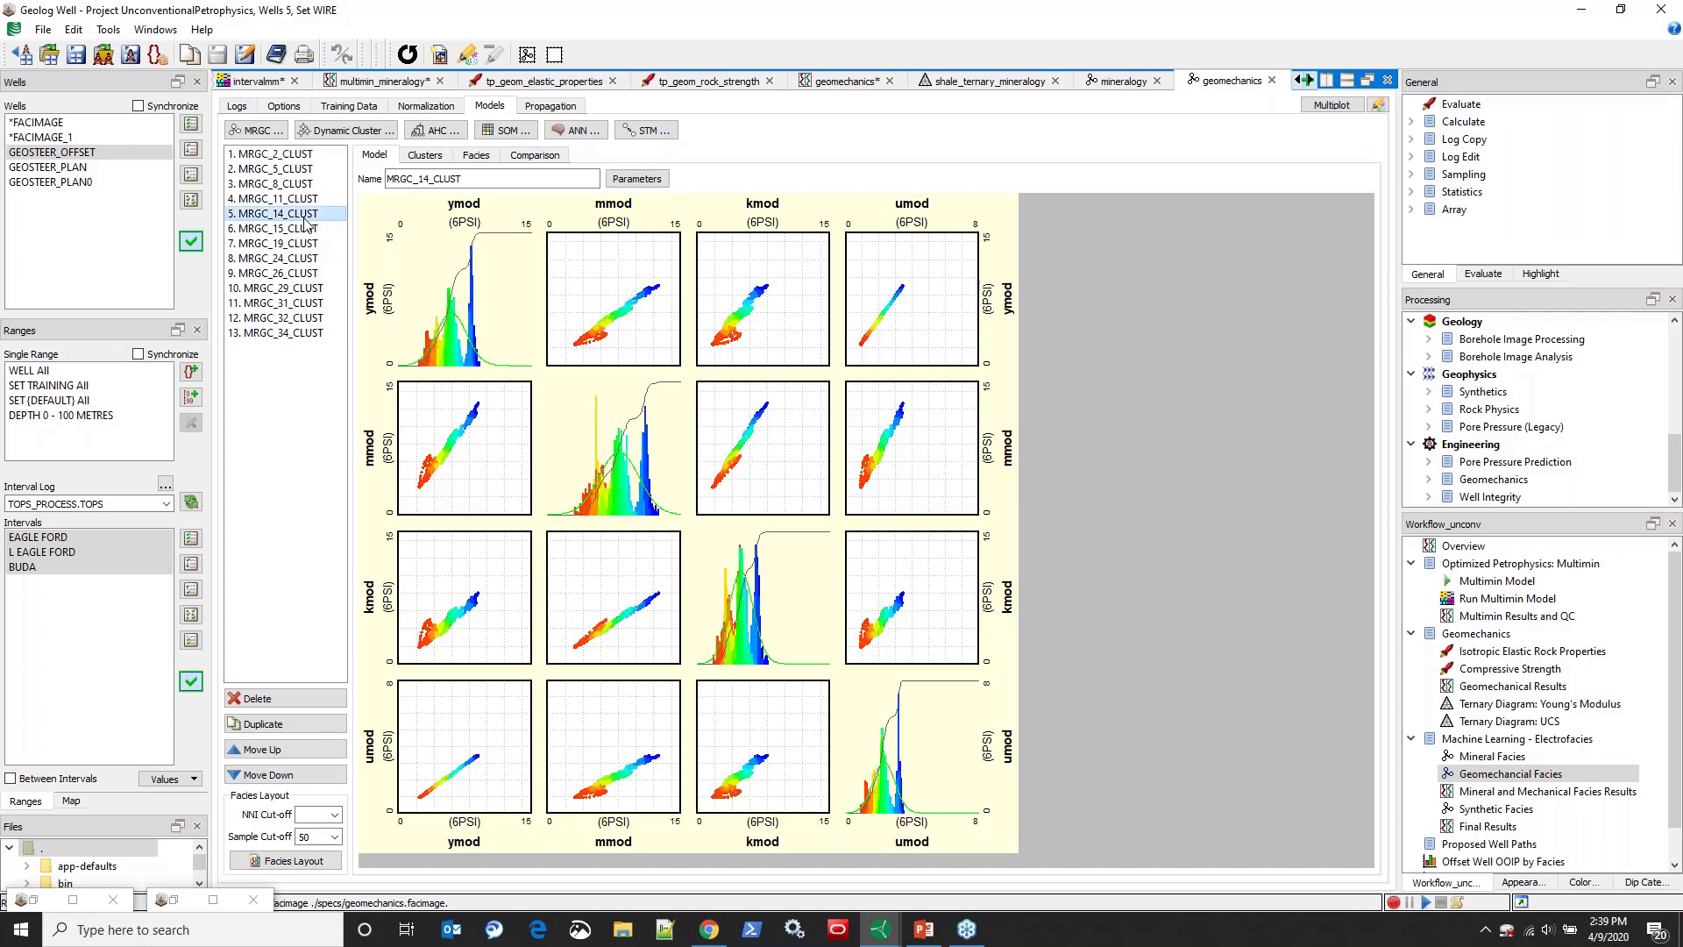
click(474, 155)
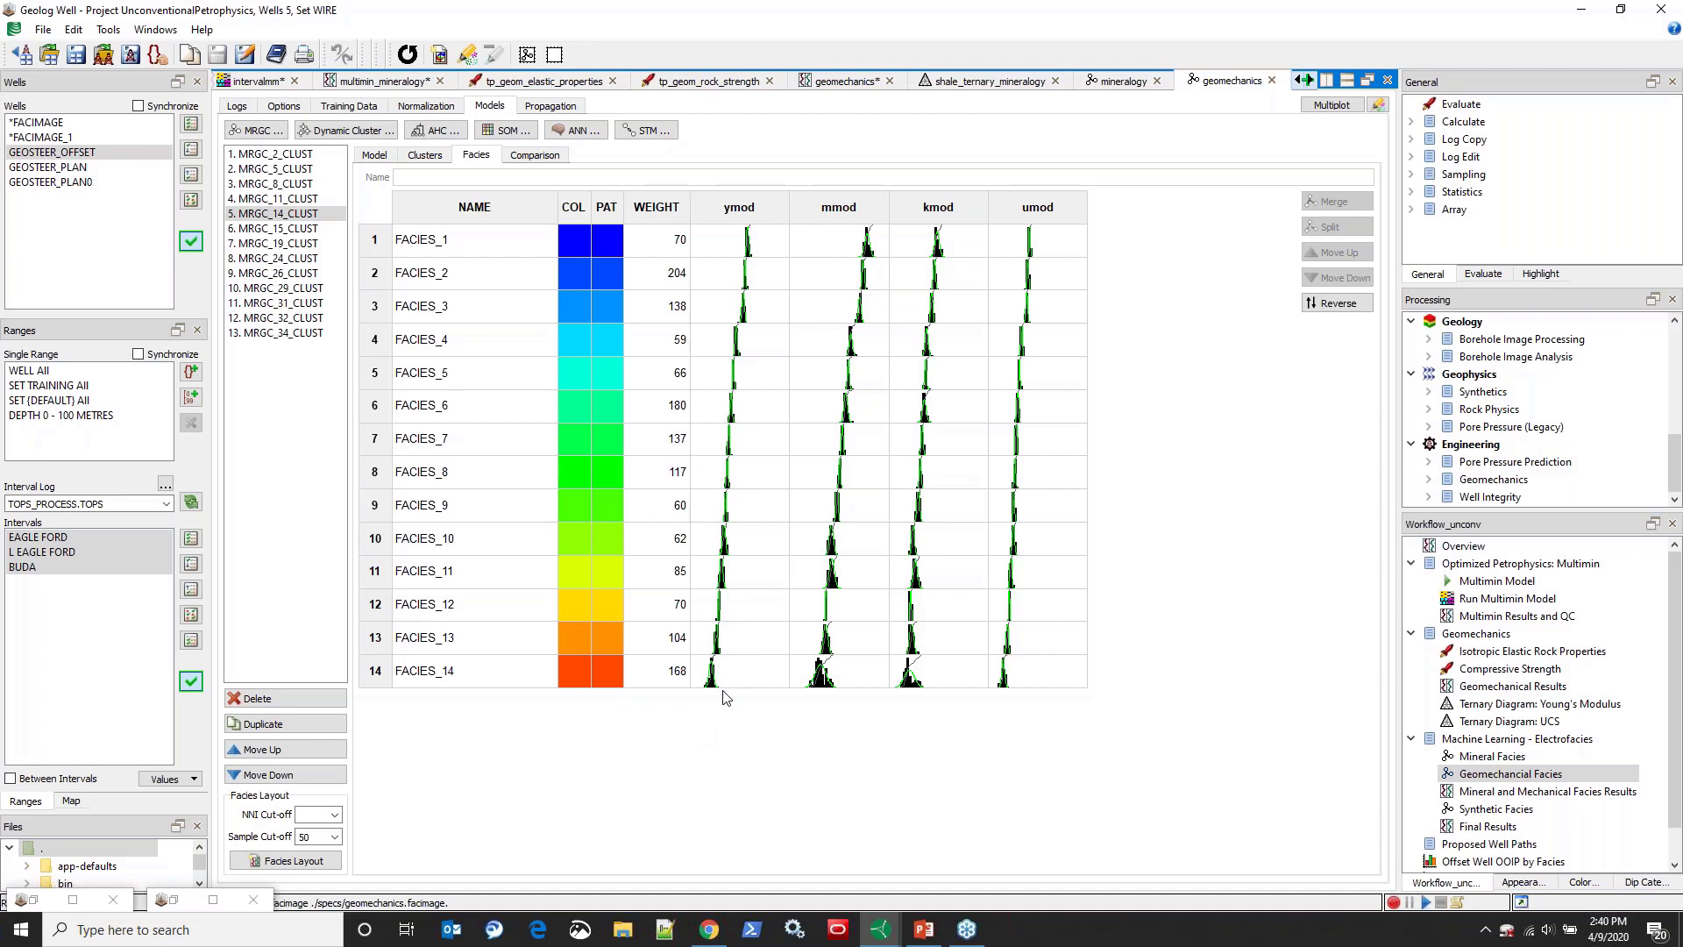
Step: Propagate the MRGC_14_CLUST geomechanical facies model as EFAC_G14 into the ELECTROFACIES set
click(568, 107)
click(633, 181)
click(1343, 308)
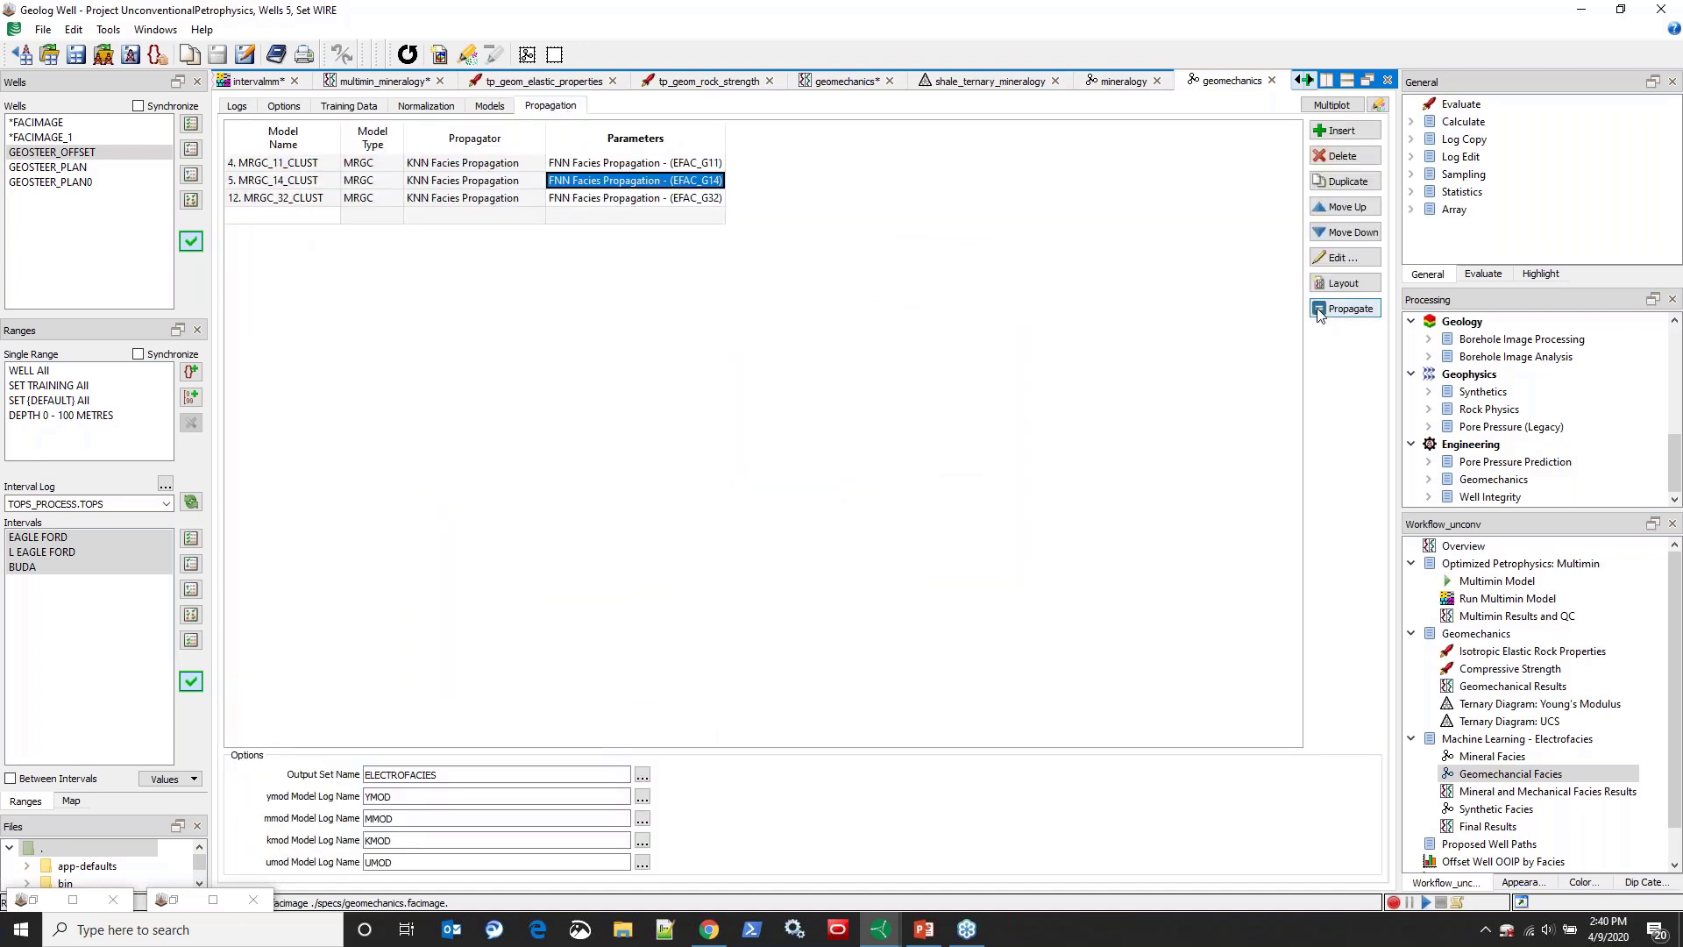
Step: Open the Mineral and Mechanical Facies Results layout and compare the mineral and geomechanical facies tracks through EAGLE FORD, L EAGLE FORD and BUDA
click(1498, 792)
double_click(1499, 792)
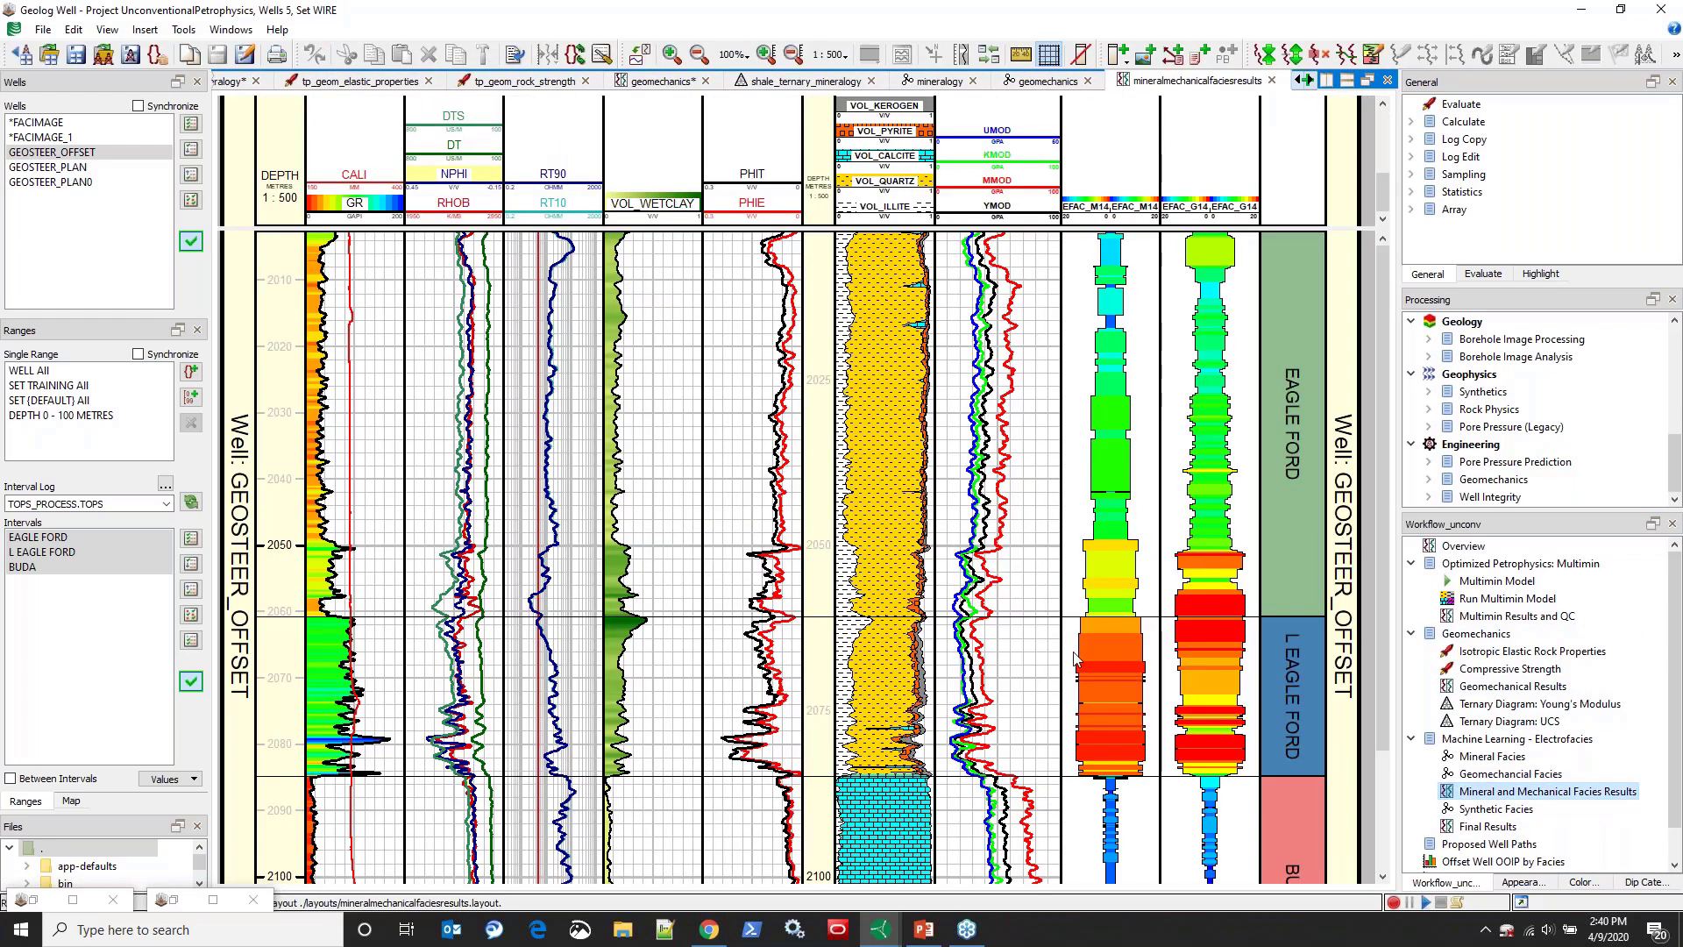
scroll(1238, 405, down, 3)
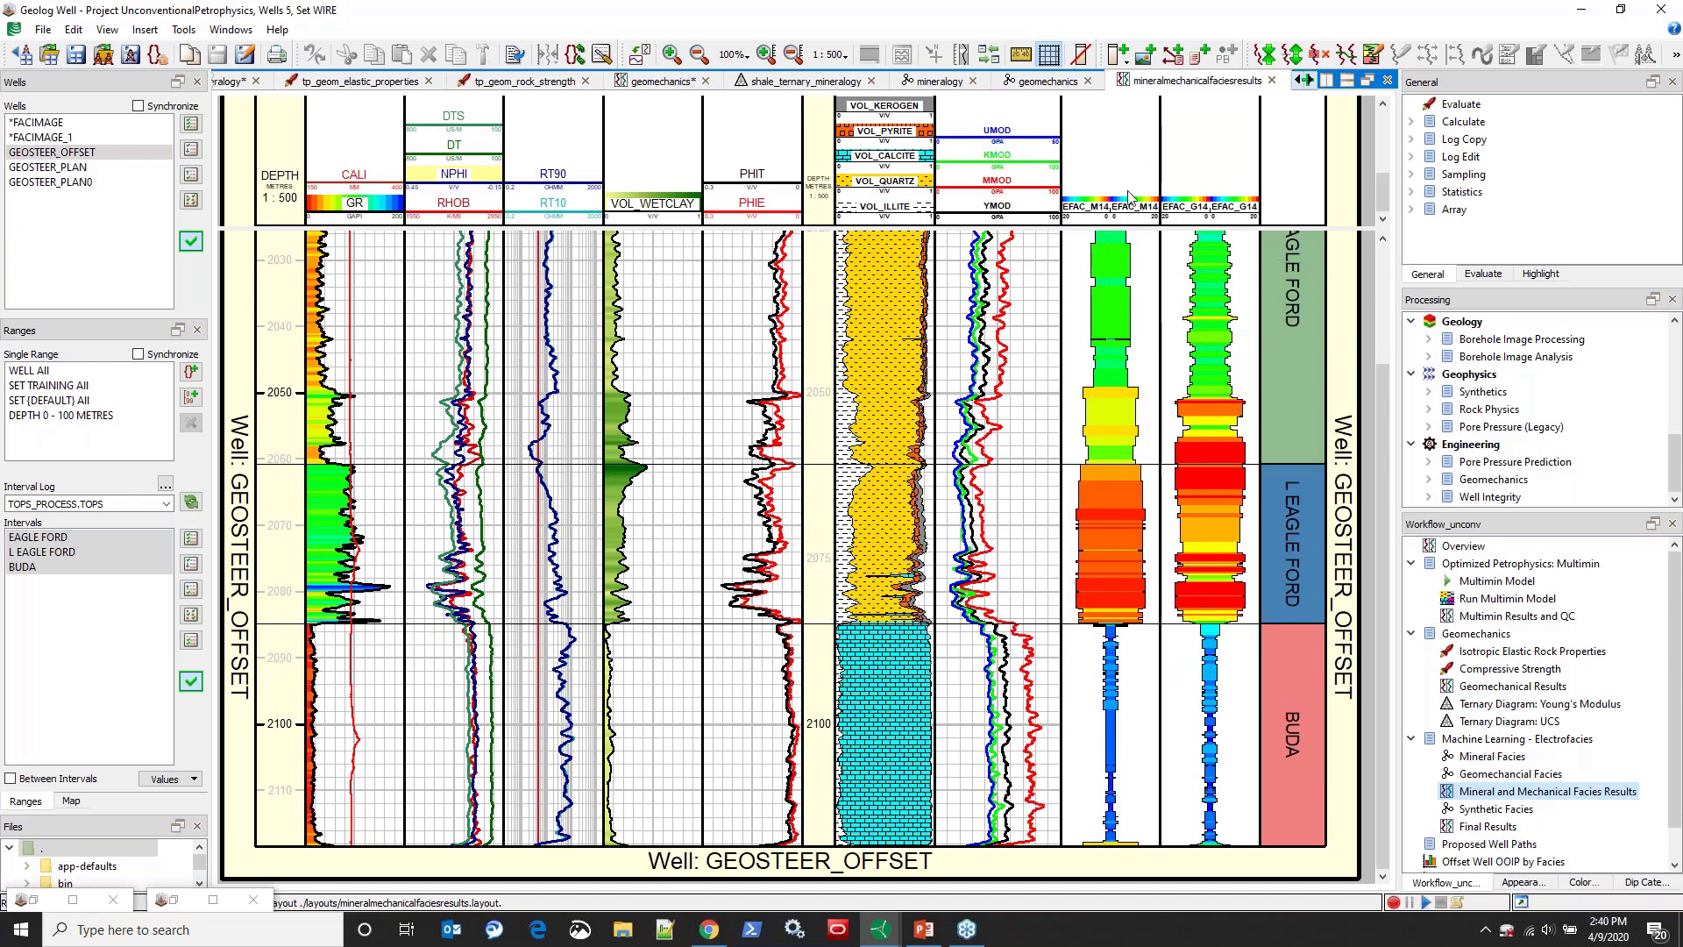
scroll(1121, 171, up, 2)
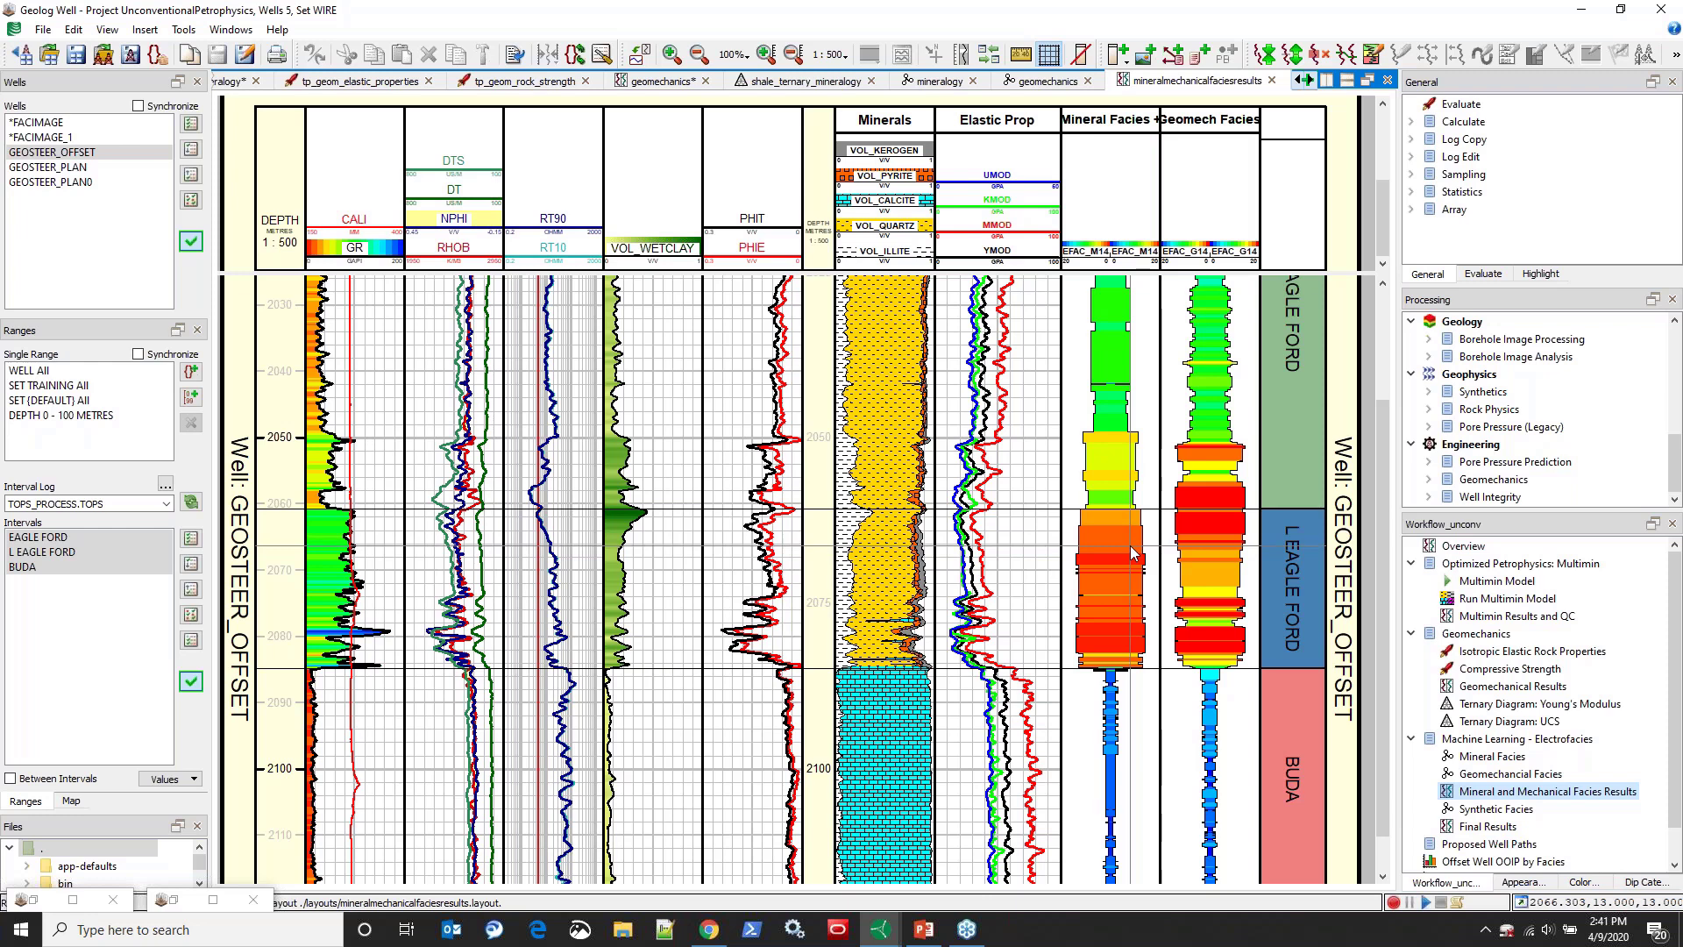
Step: Open the Synthetic Facies model and review its EFAC_G14 and EFAC_M14 input logs and cluster models
click(1495, 808)
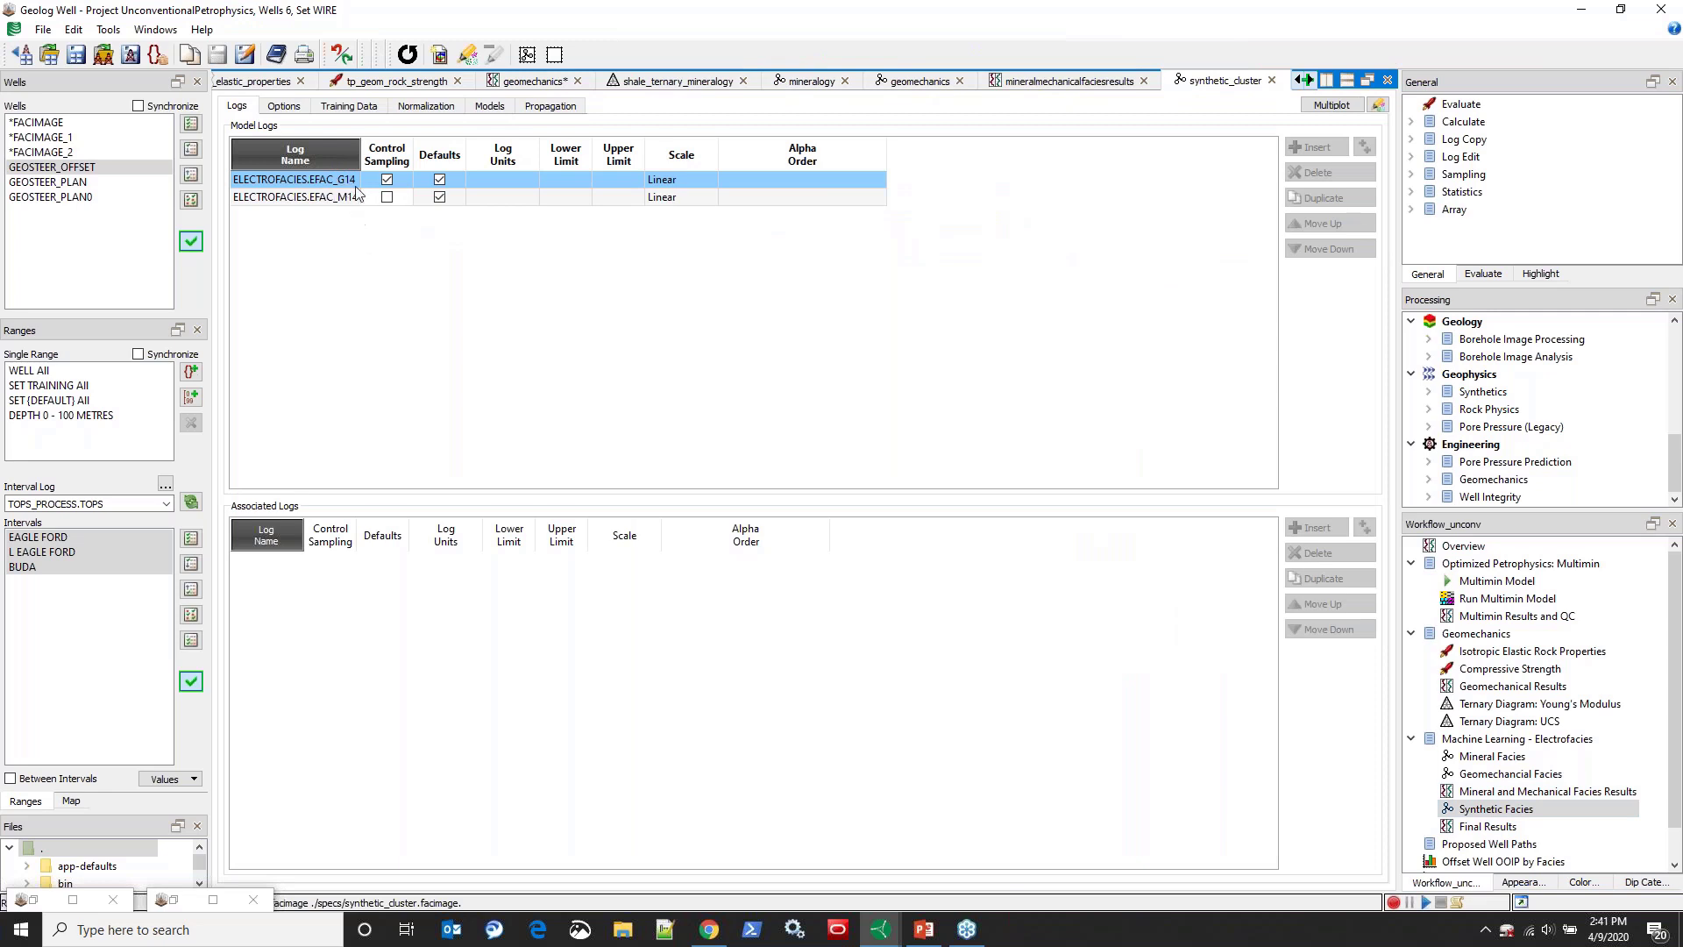
click(490, 106)
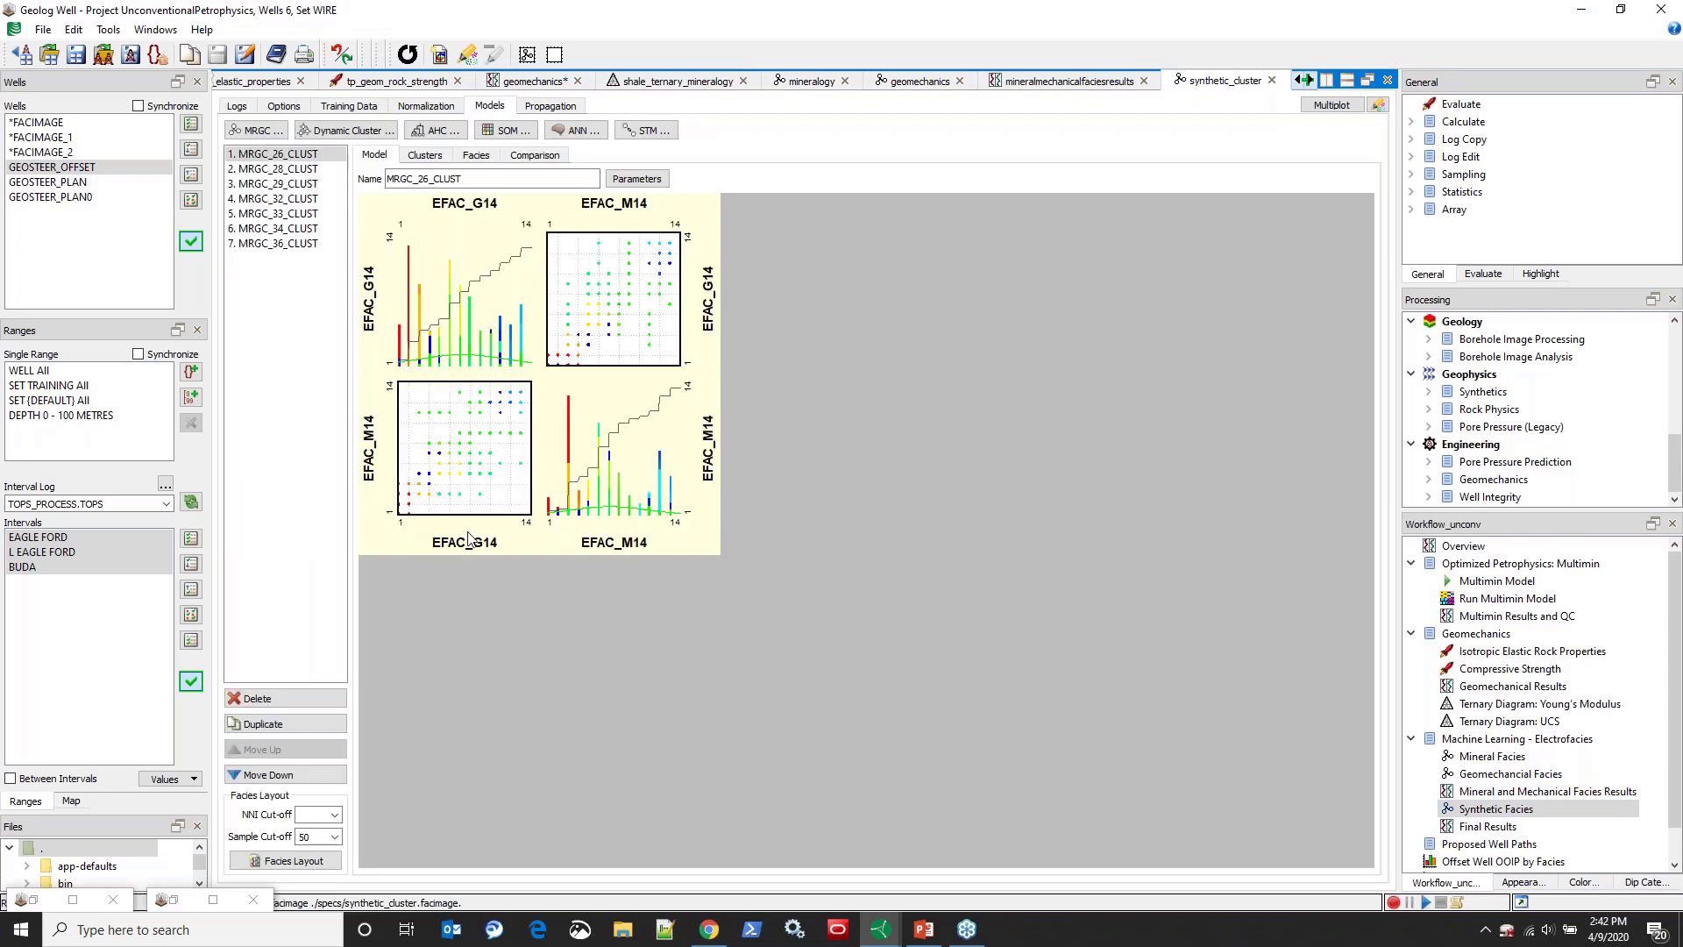
Step: Check the MRGC model parameters of MRGC_26_CLUST, including its minimum and maximum number of electrofacies
click(637, 178)
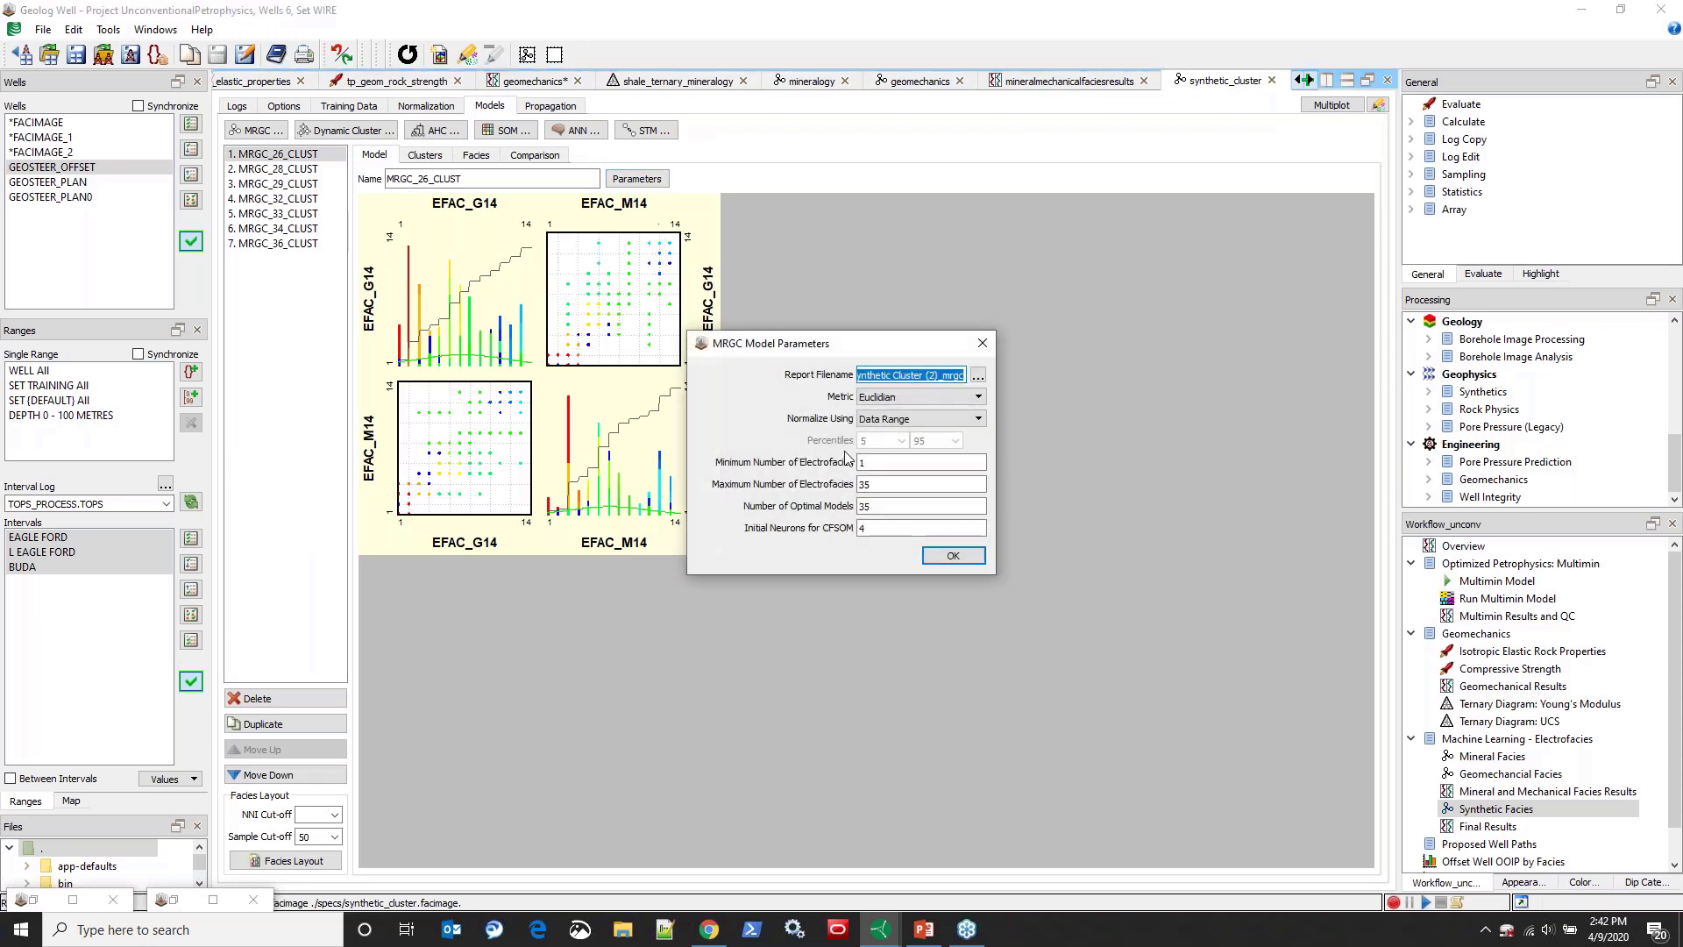
click(877, 463)
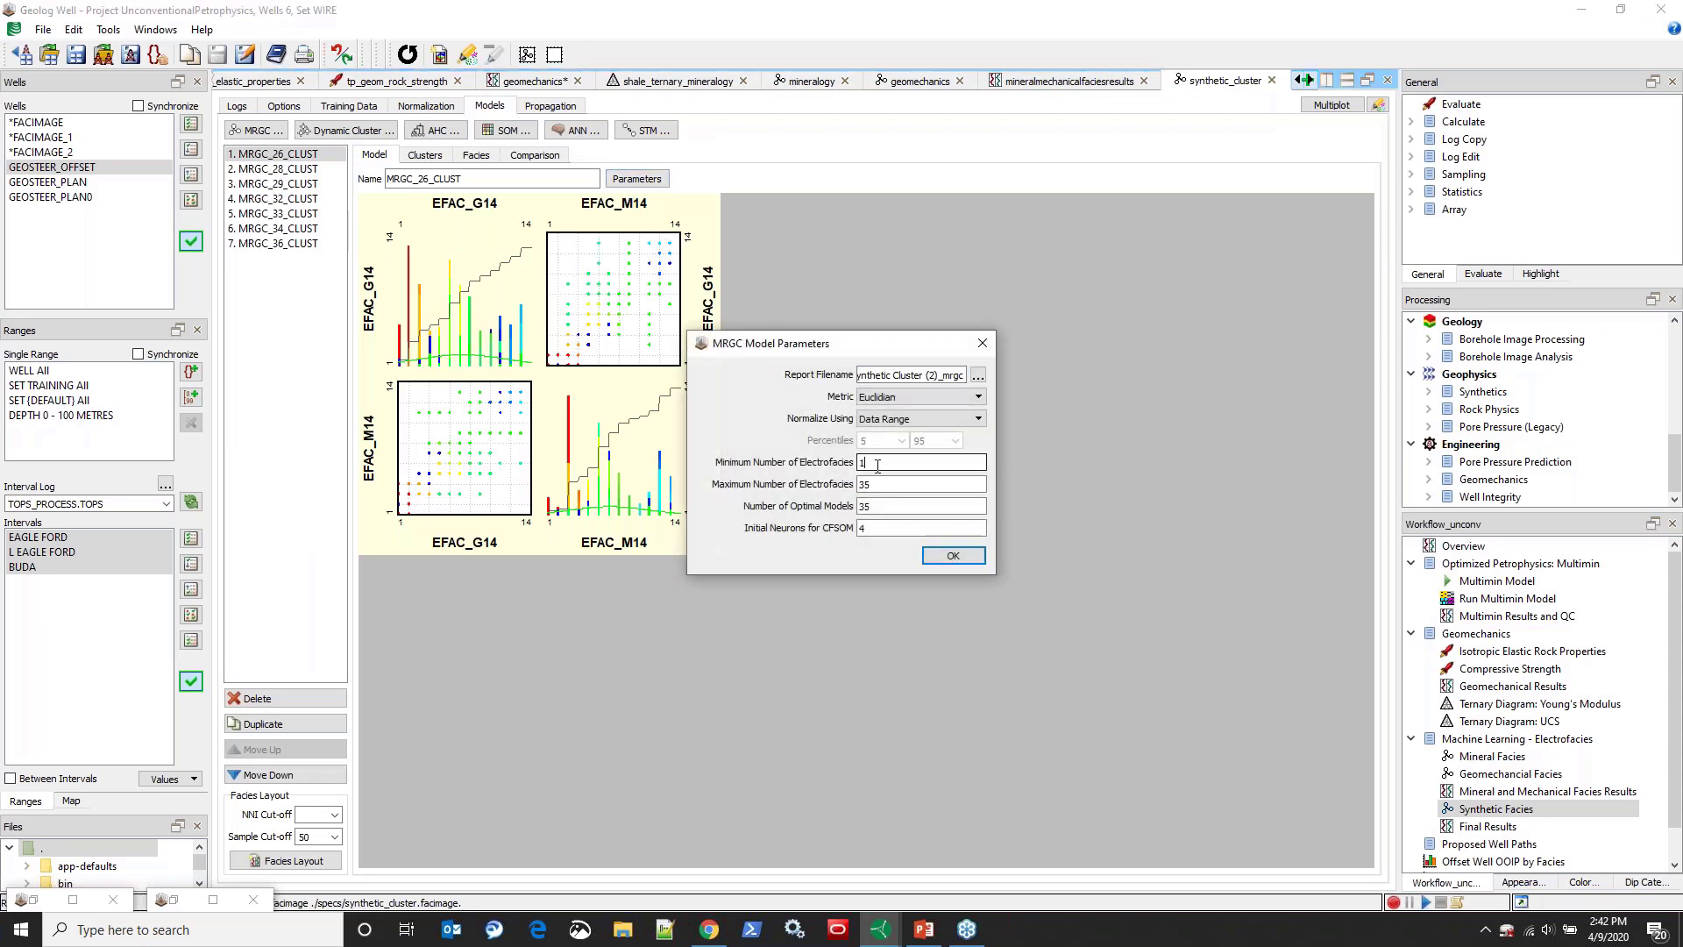
click(878, 486)
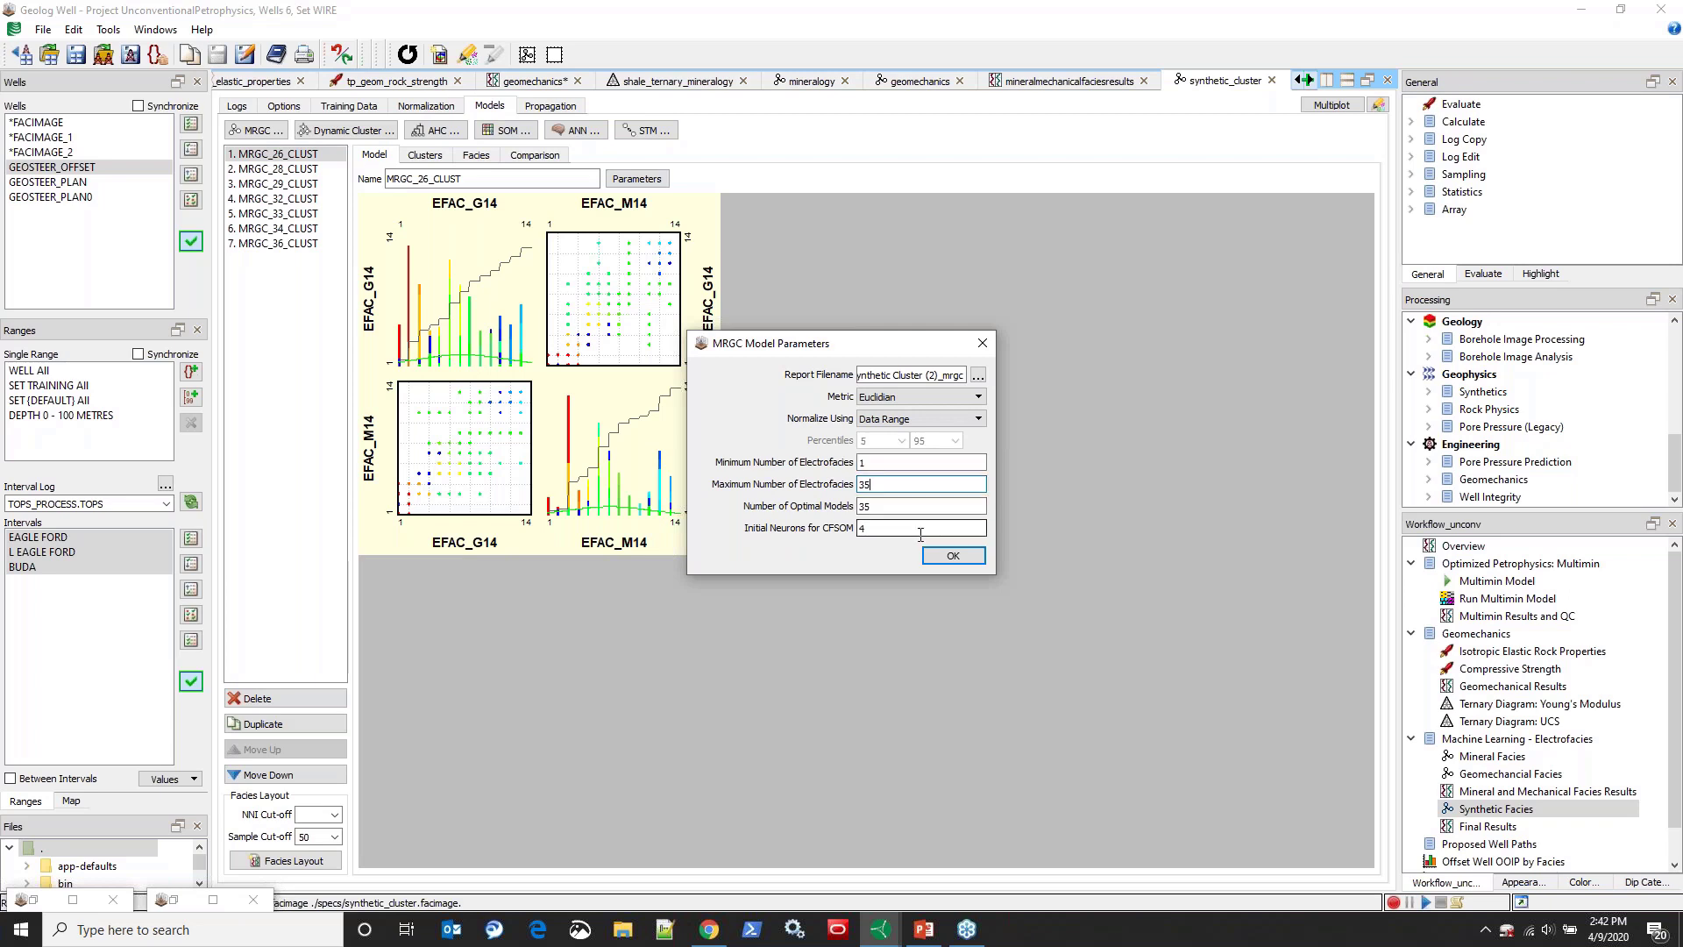
click(952, 555)
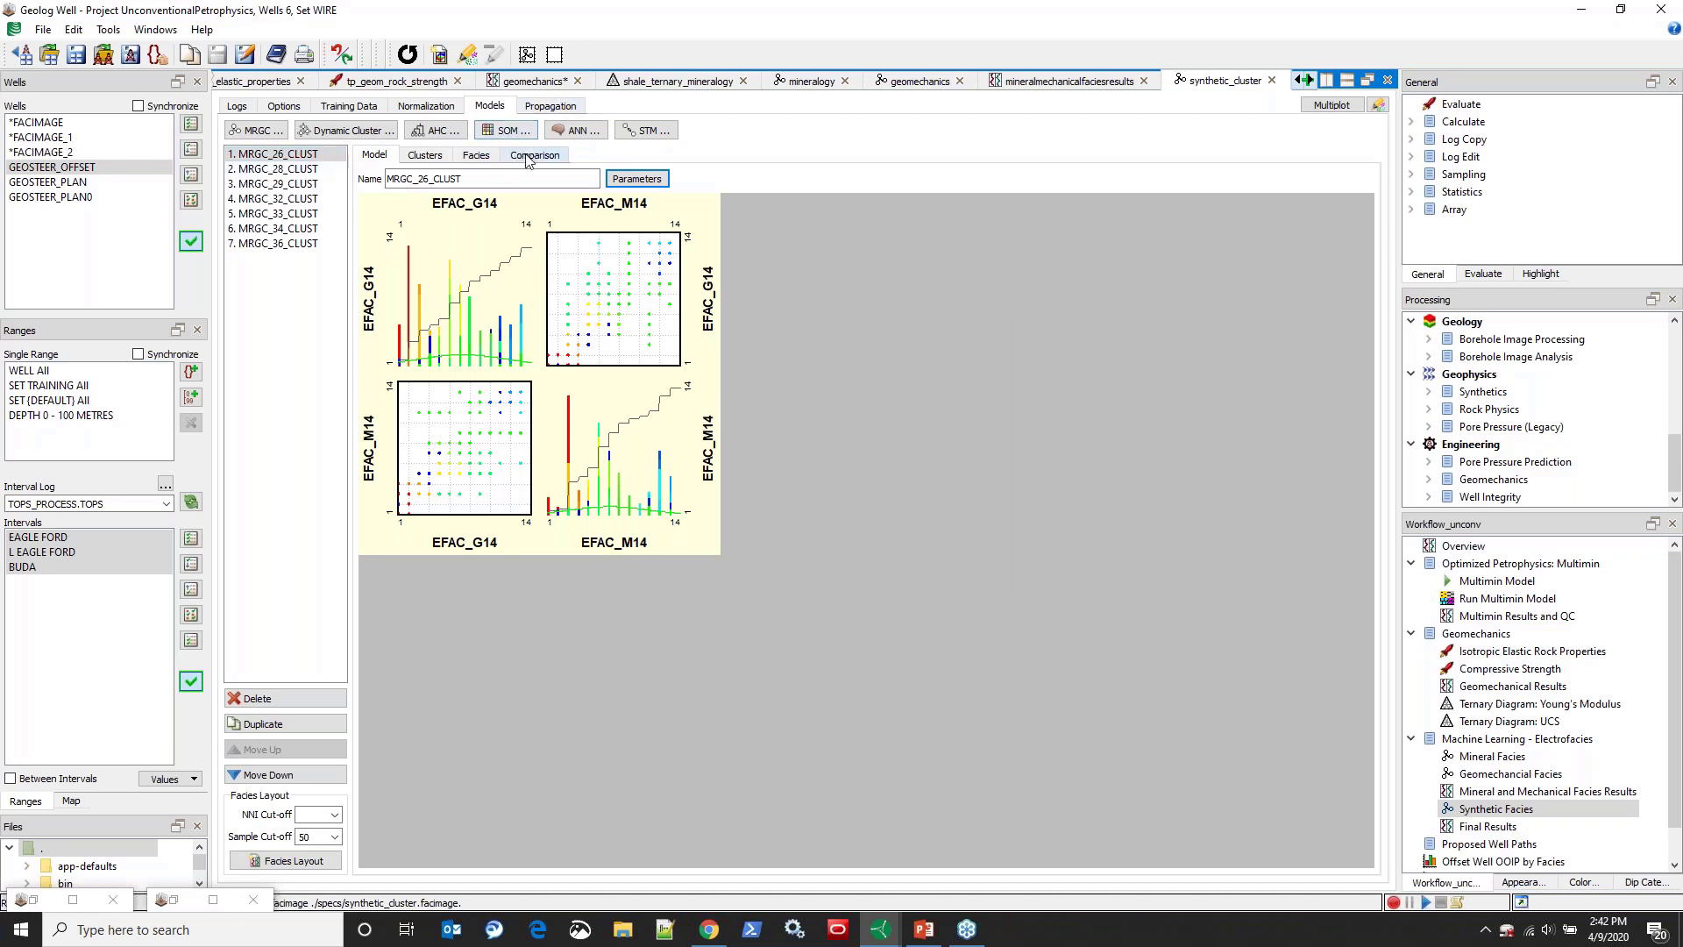
Step: Propagate the MRGC_26_CLUST synthetic facies model as EFAC_S26 into the ELECTROFACIES set
click(531, 105)
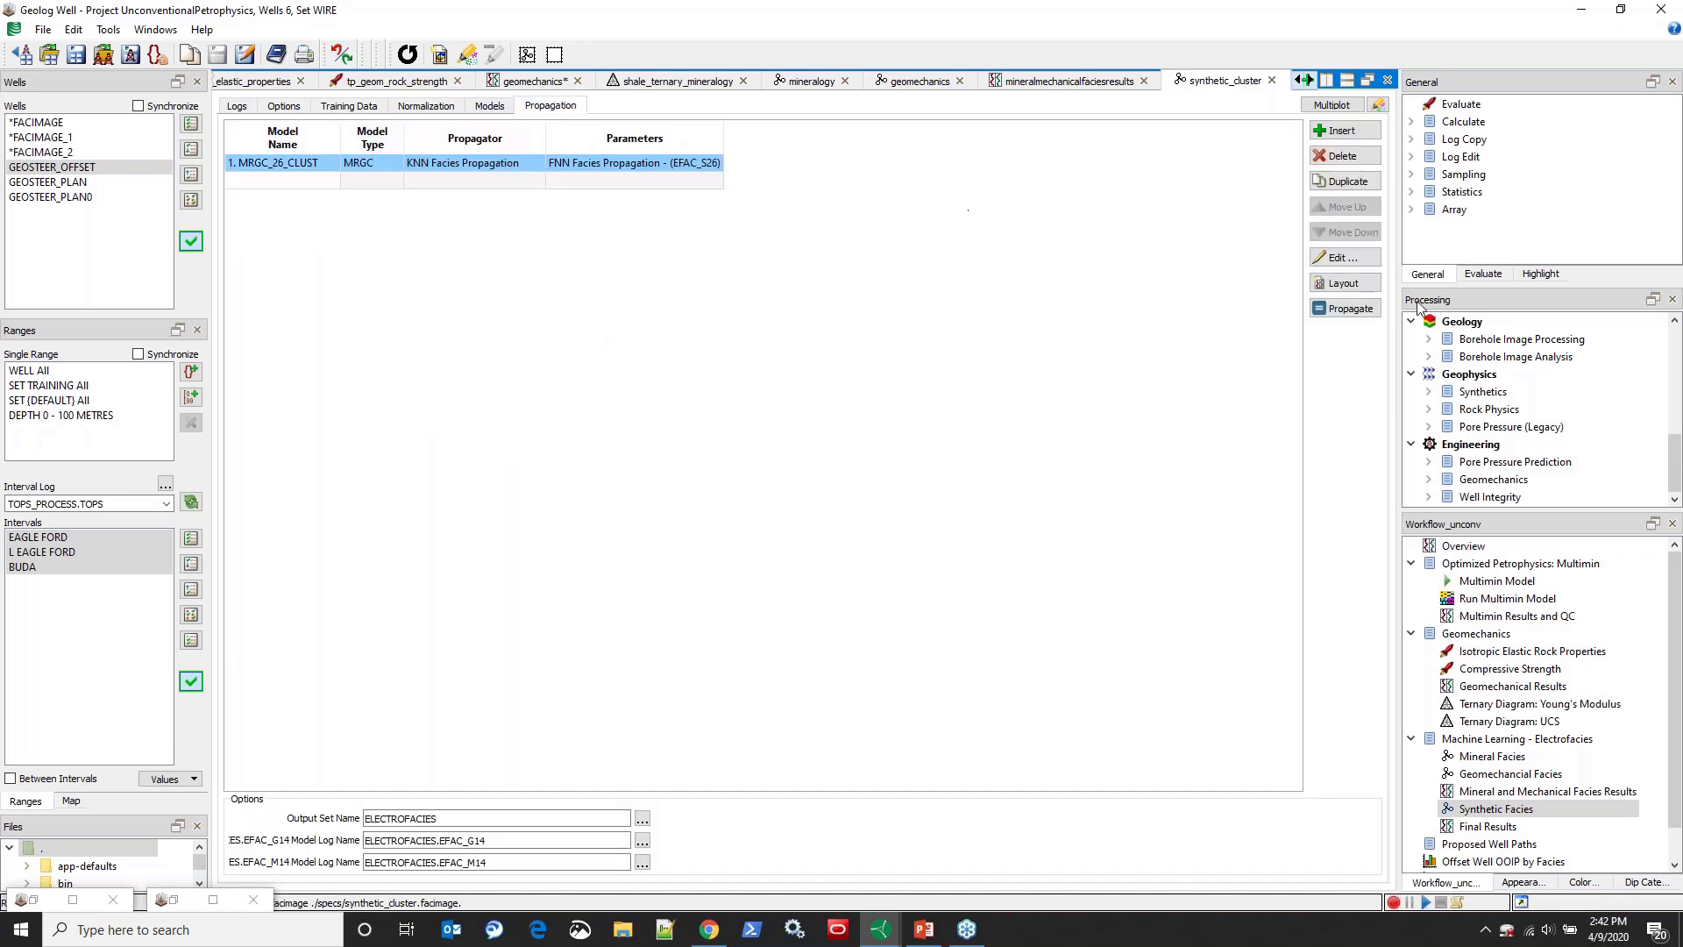
click(1348, 309)
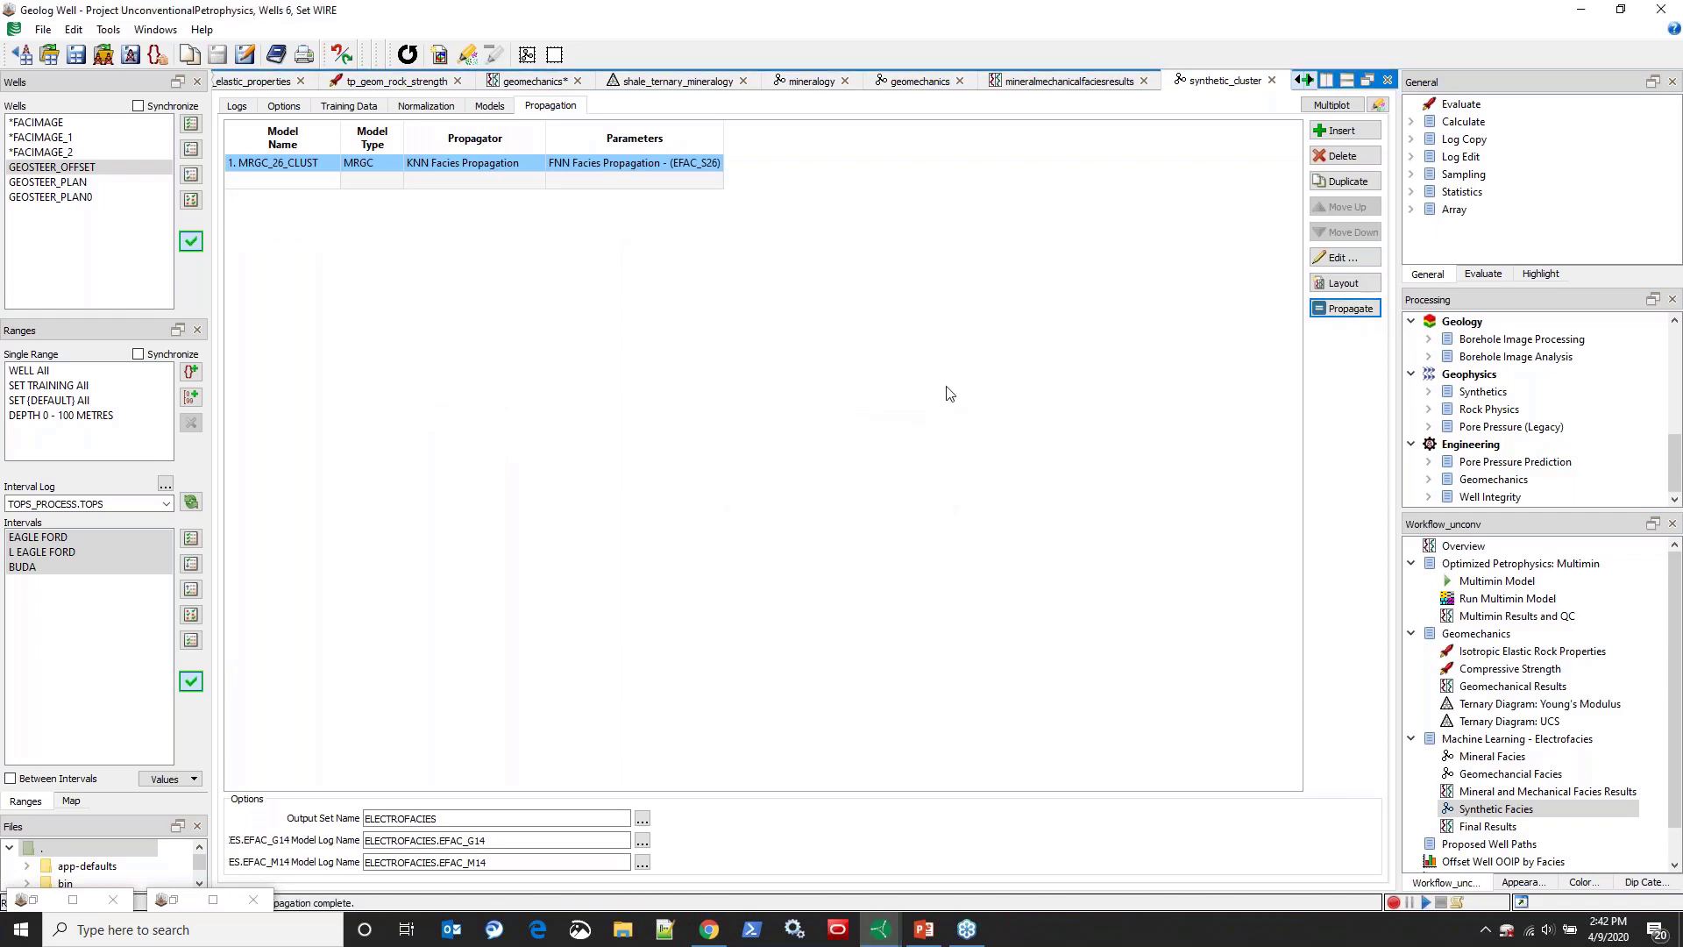
Step: Open the Final Results layout and enlarge its header to compare the mineral, geomechanical and synthetic facies tracks
click(1479, 828)
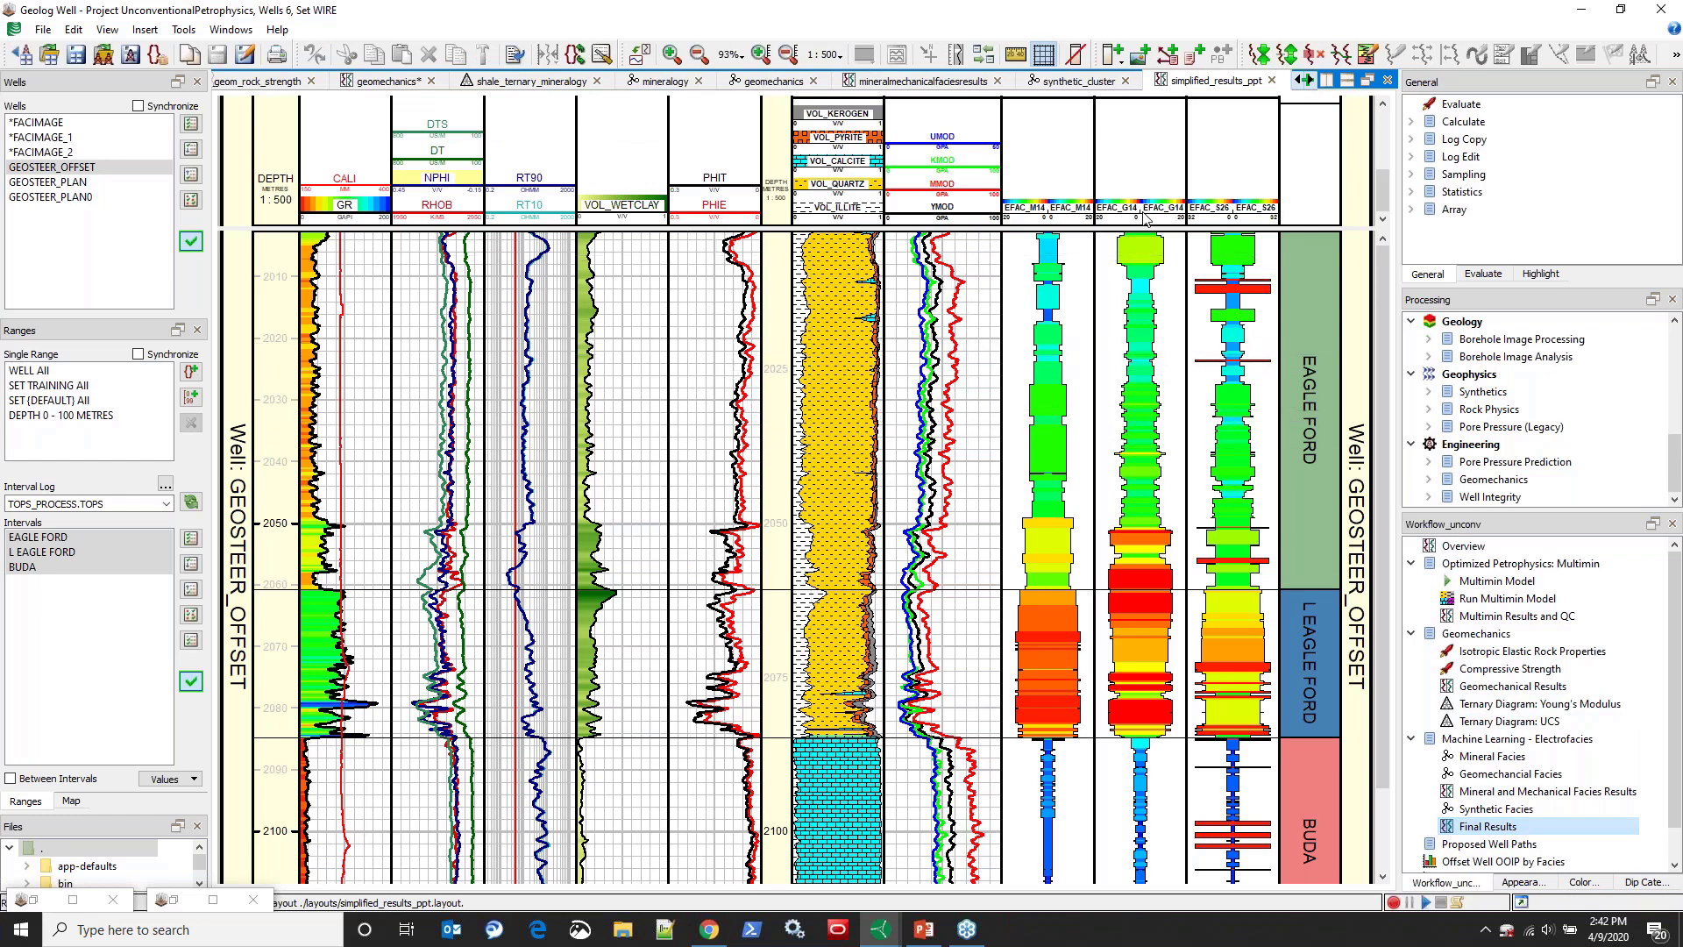
drag(1142, 236, 1143, 254)
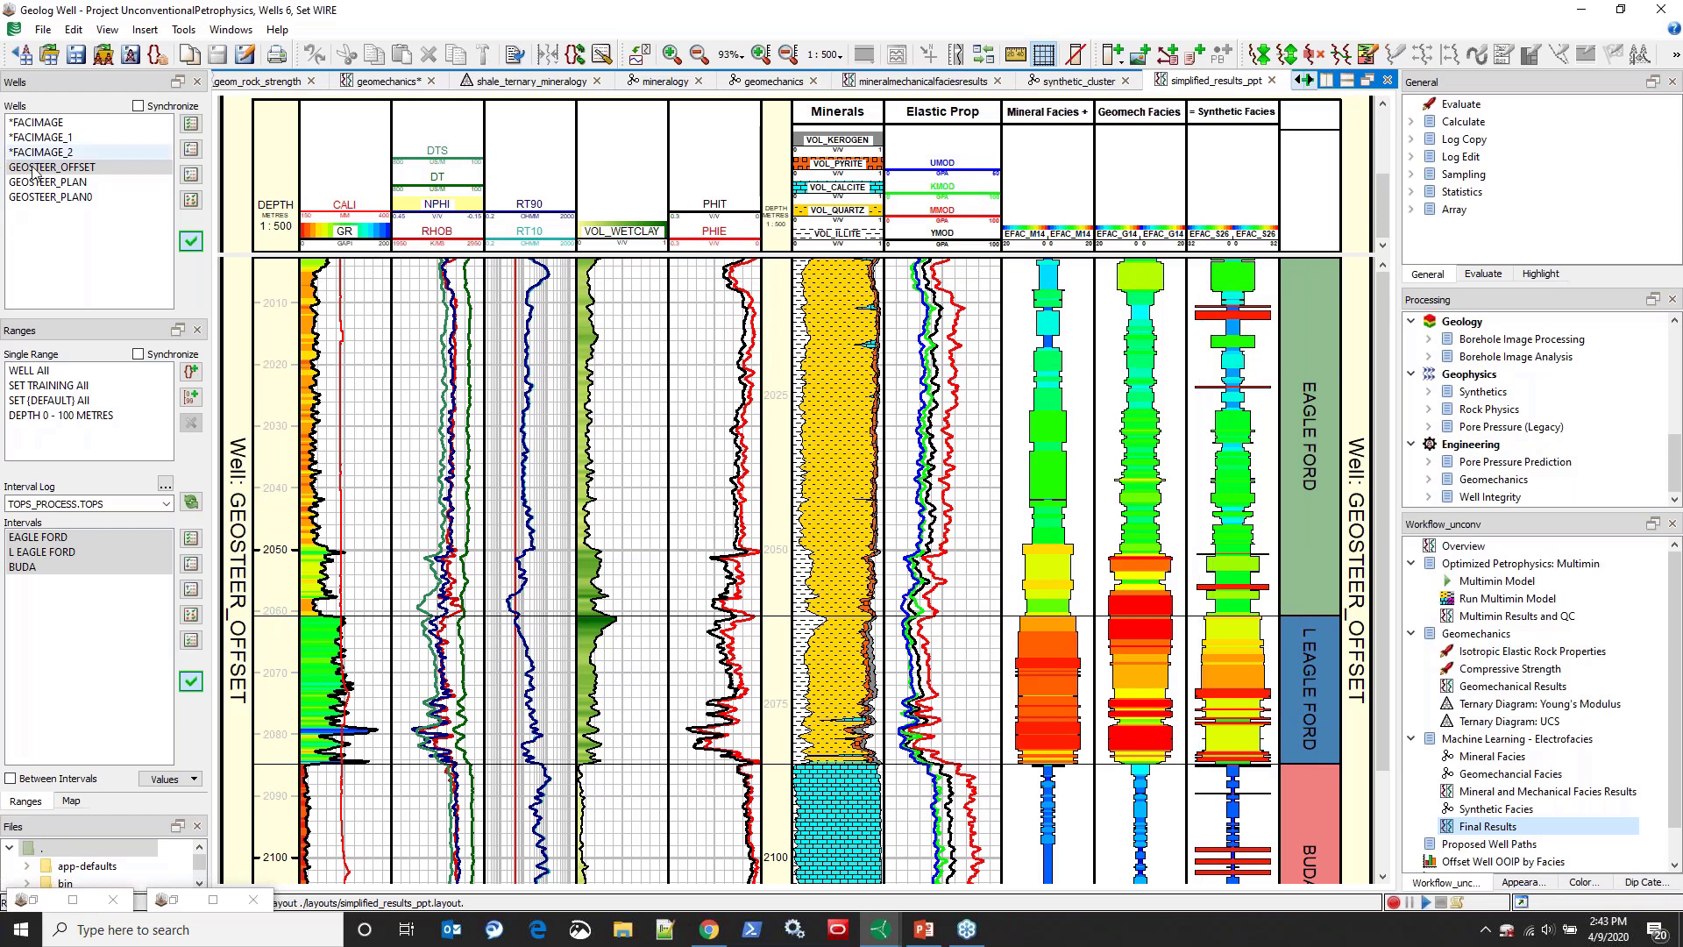
click(1312, 81)
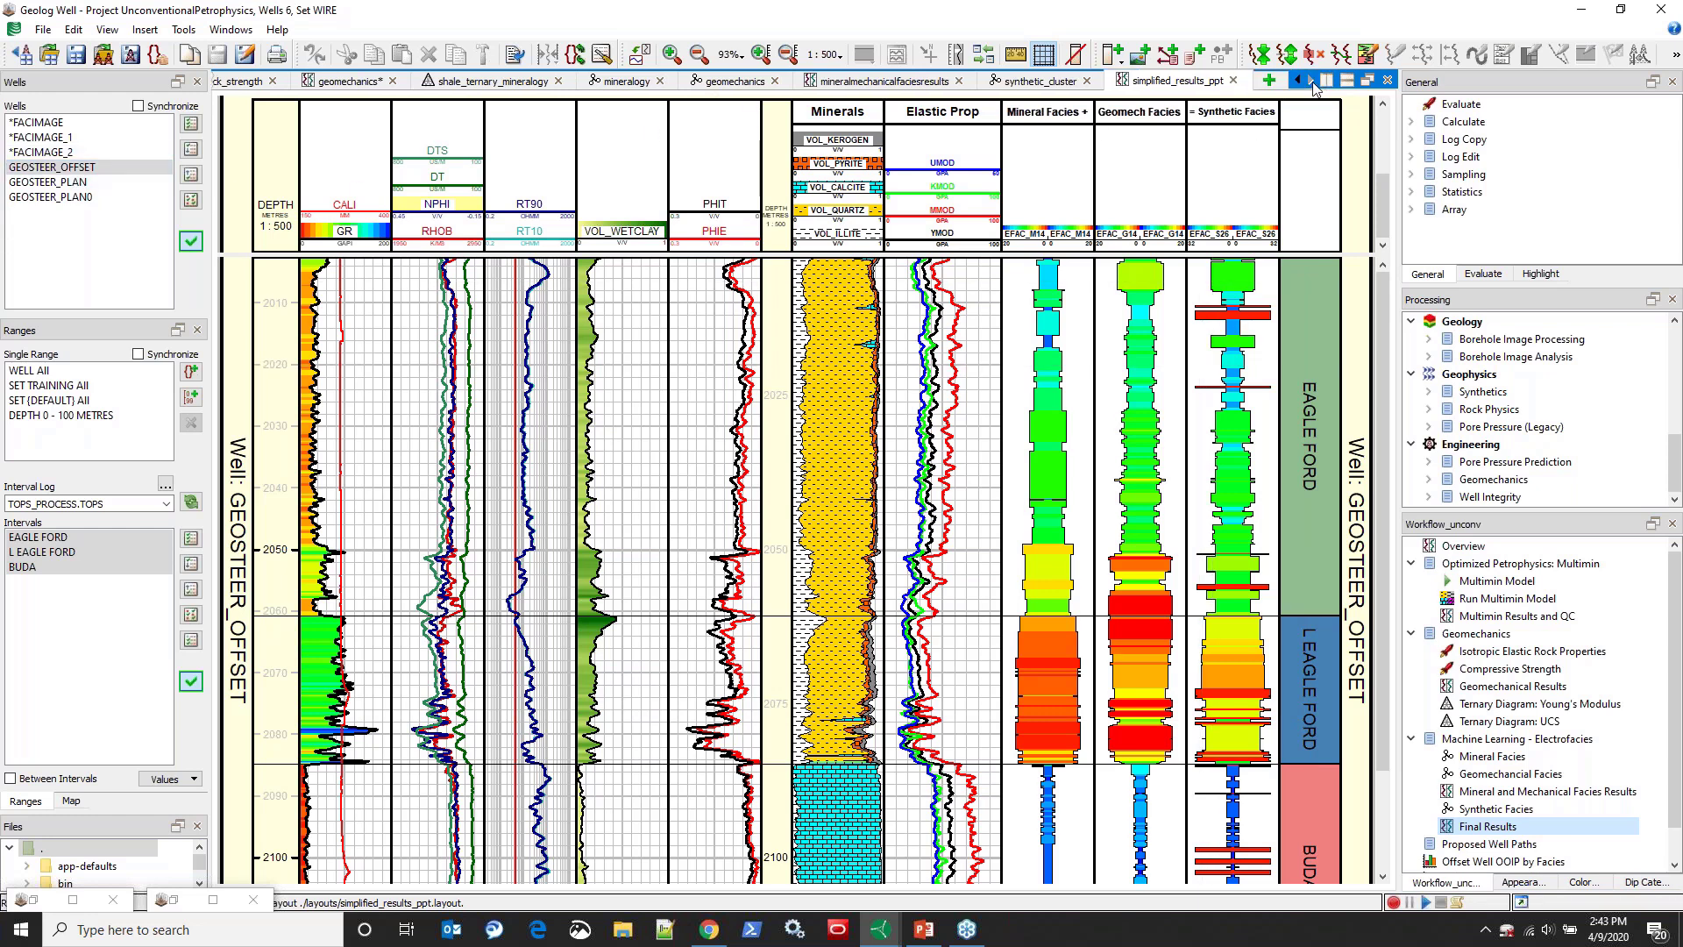
Step: Open the Offset Well OOIP by Facies histogram and restrict it to the L EAGLE FORD interval
scroll(1543, 806, down, 1)
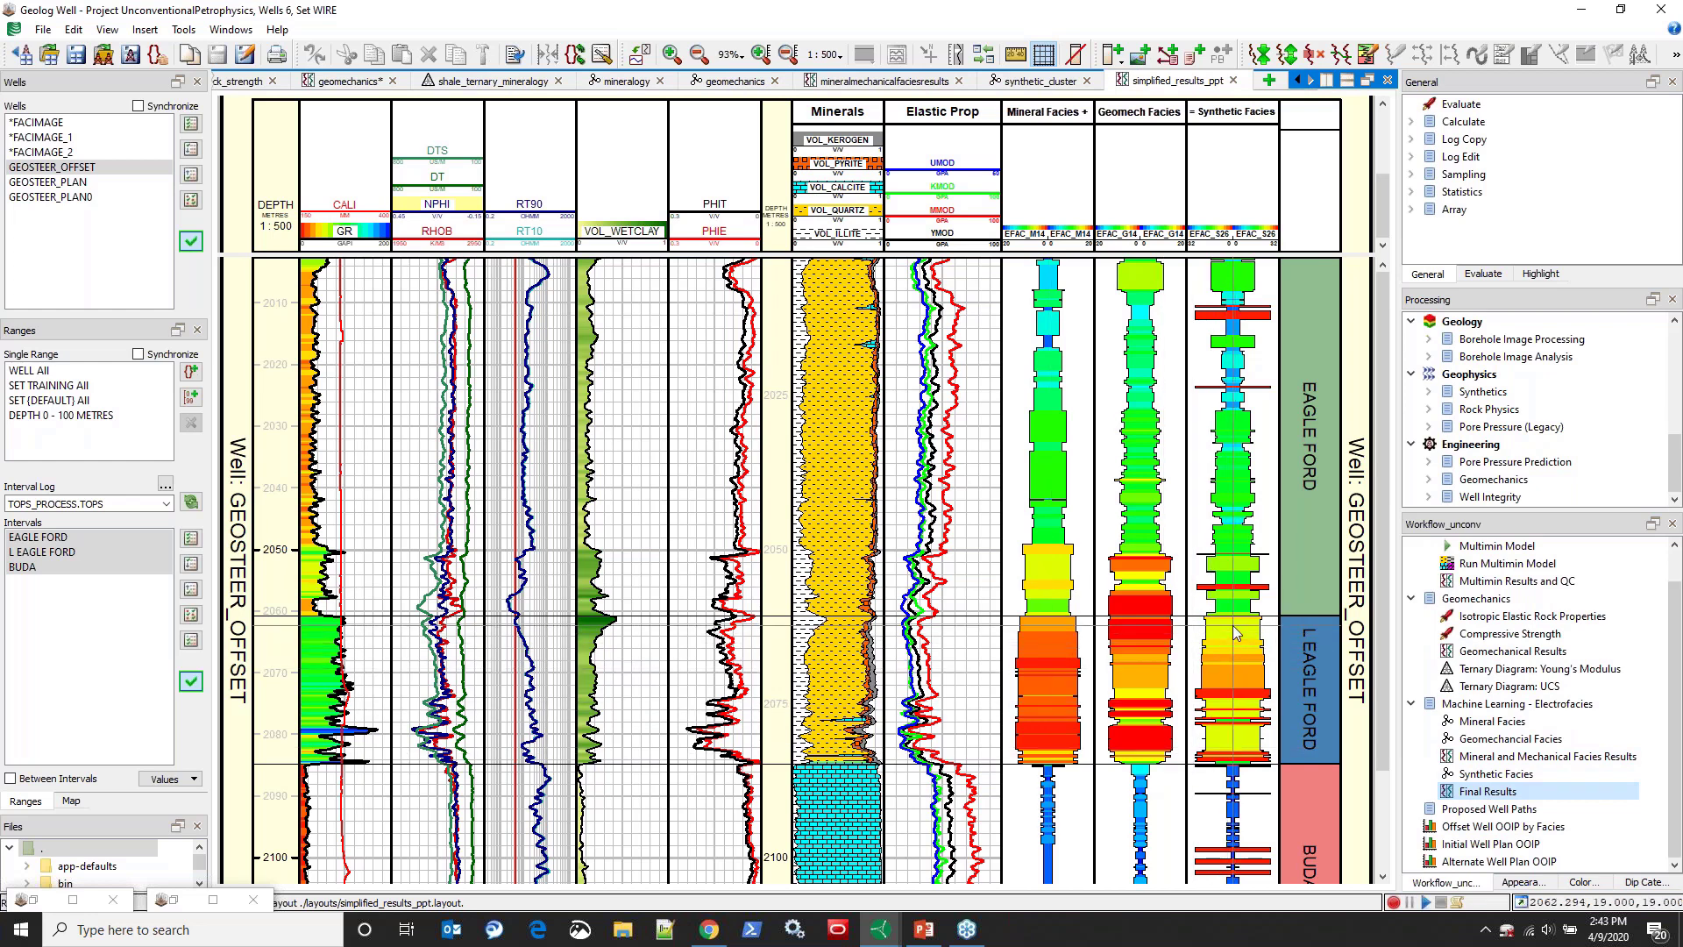
double_click(1471, 828)
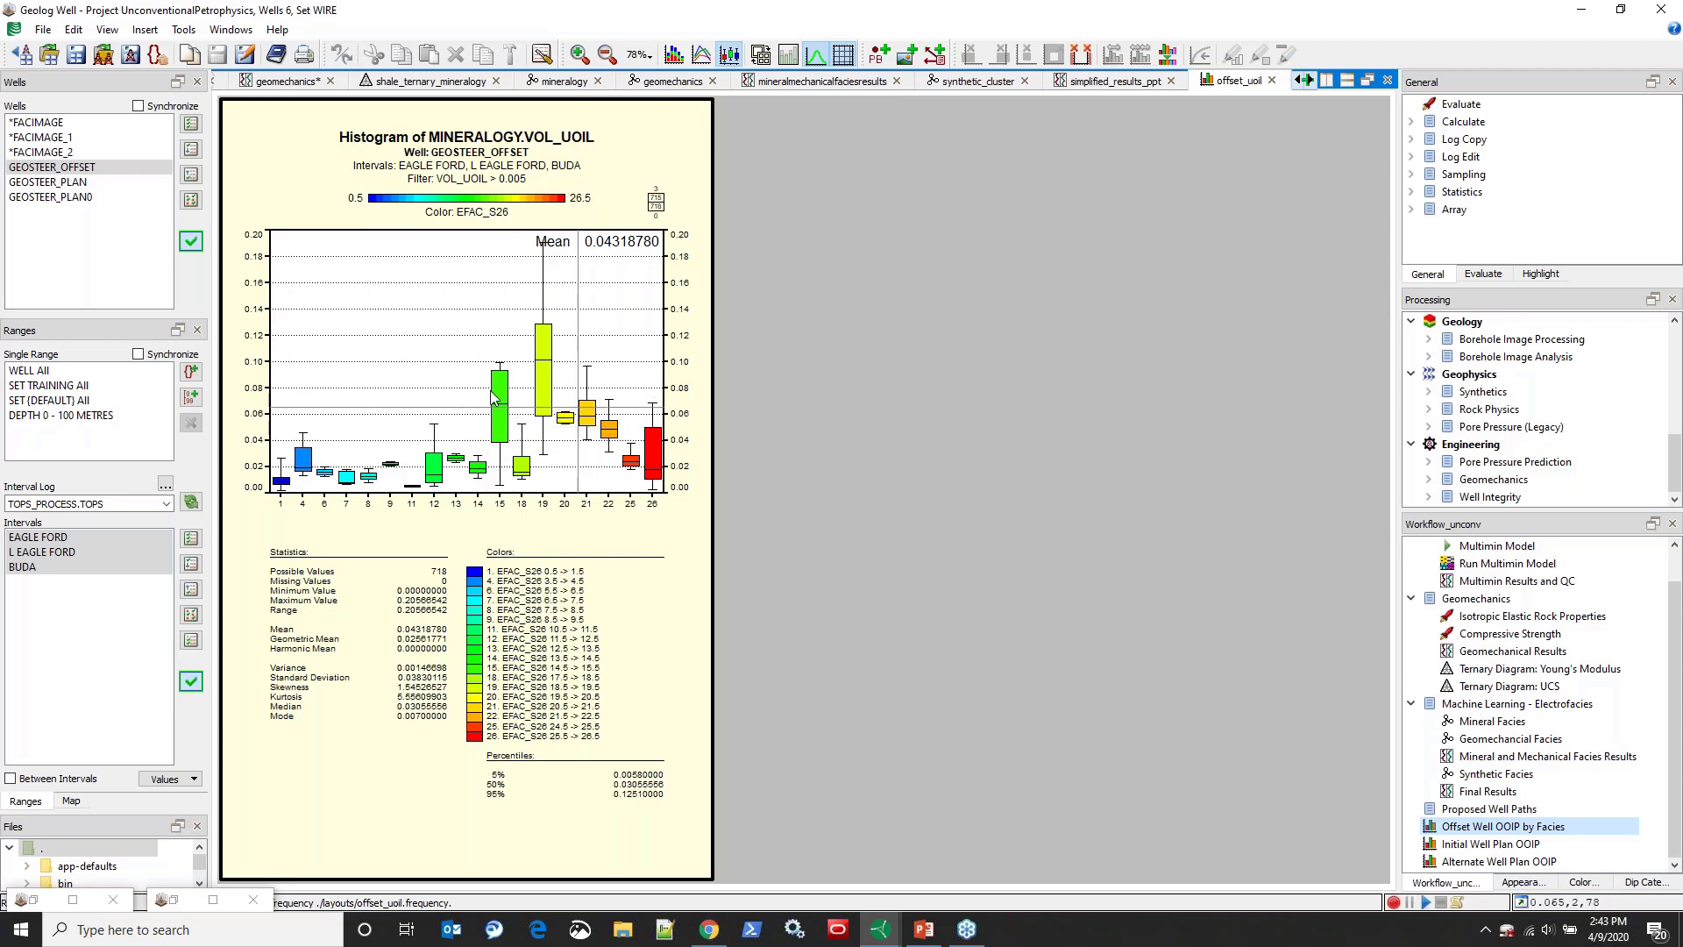
click(66, 553)
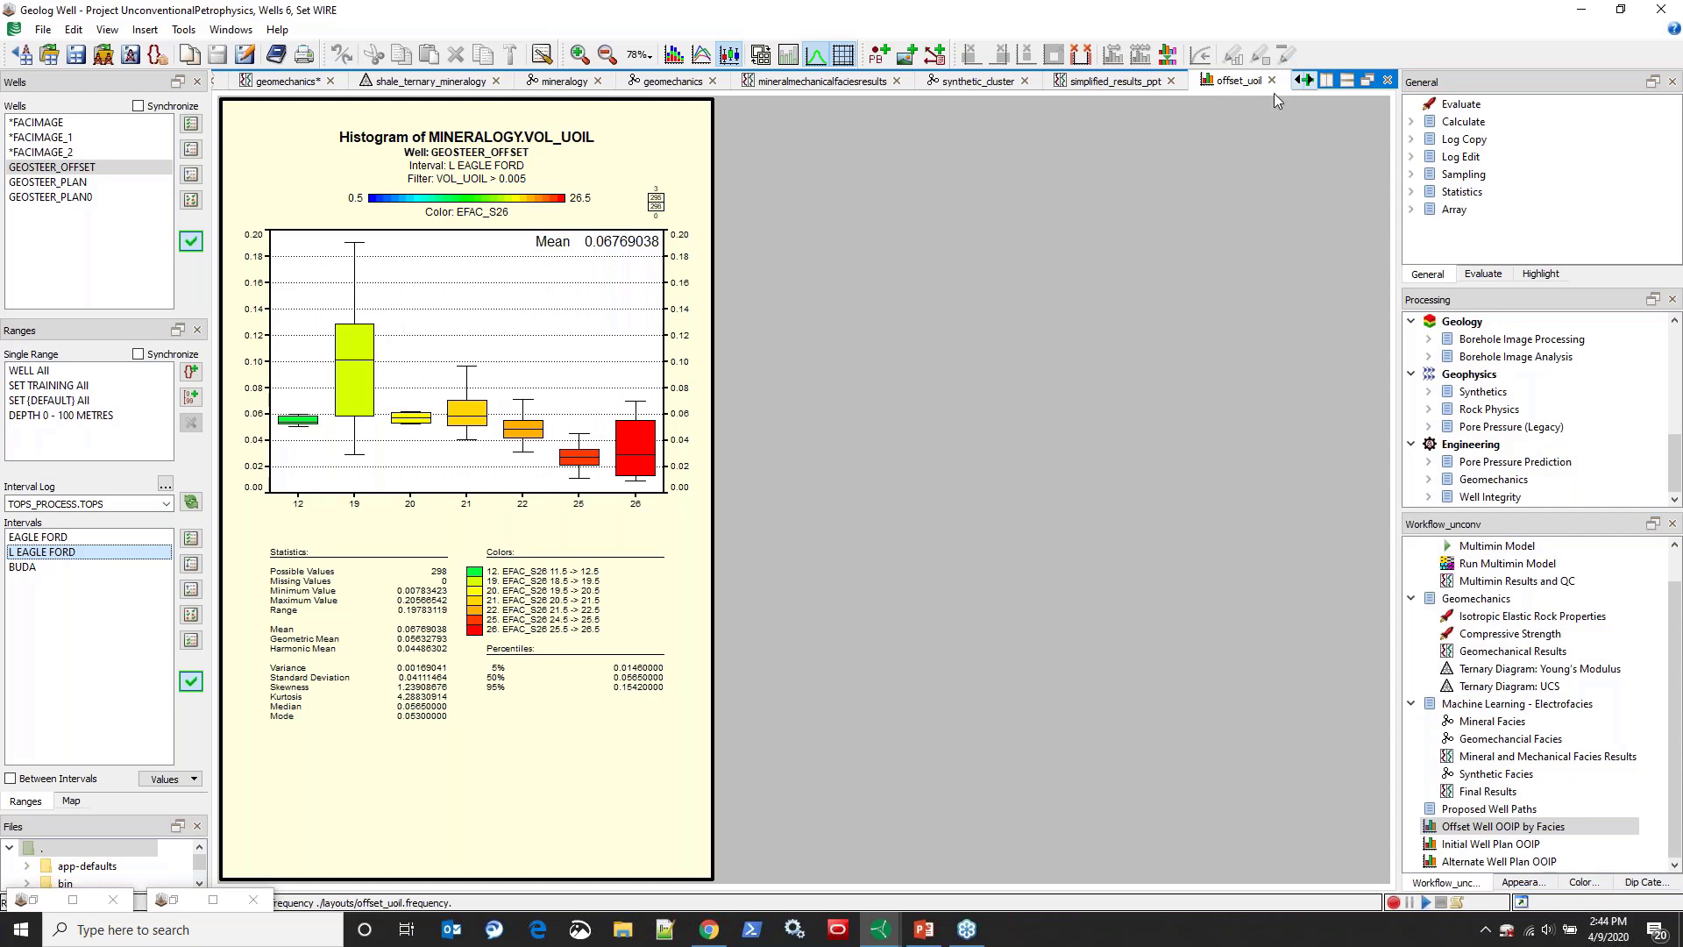
Step: Open an Offset Model view for GEOSTEER_PLAN and review its offset well and the logs to model
click(1311, 83)
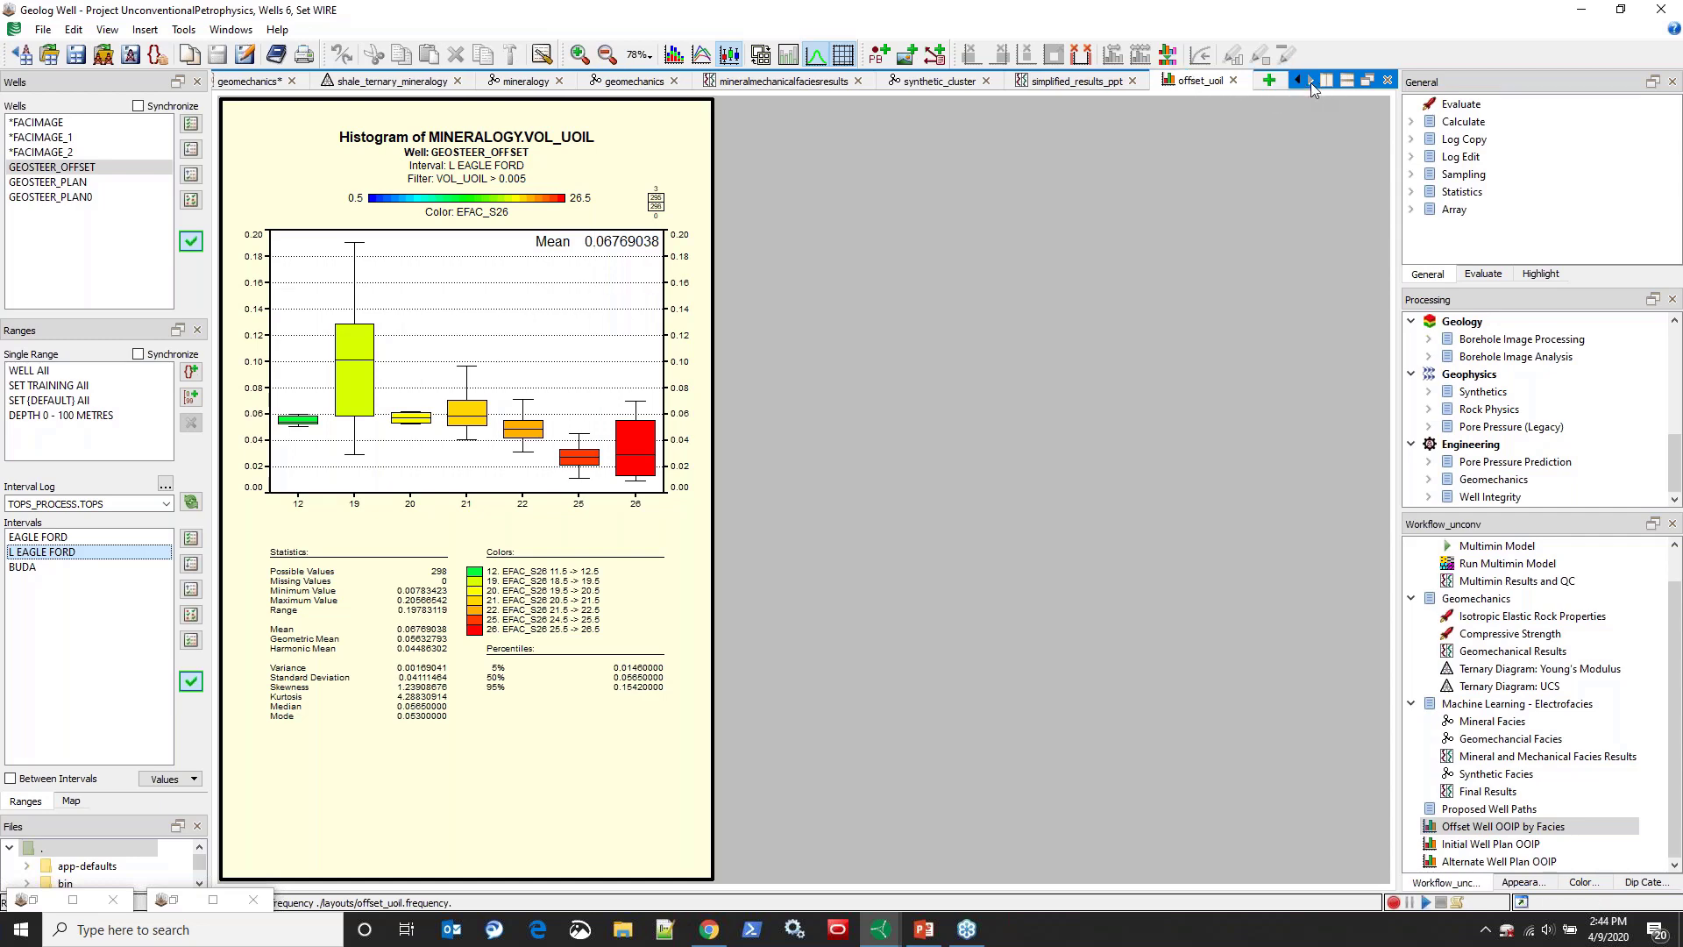
click(1269, 80)
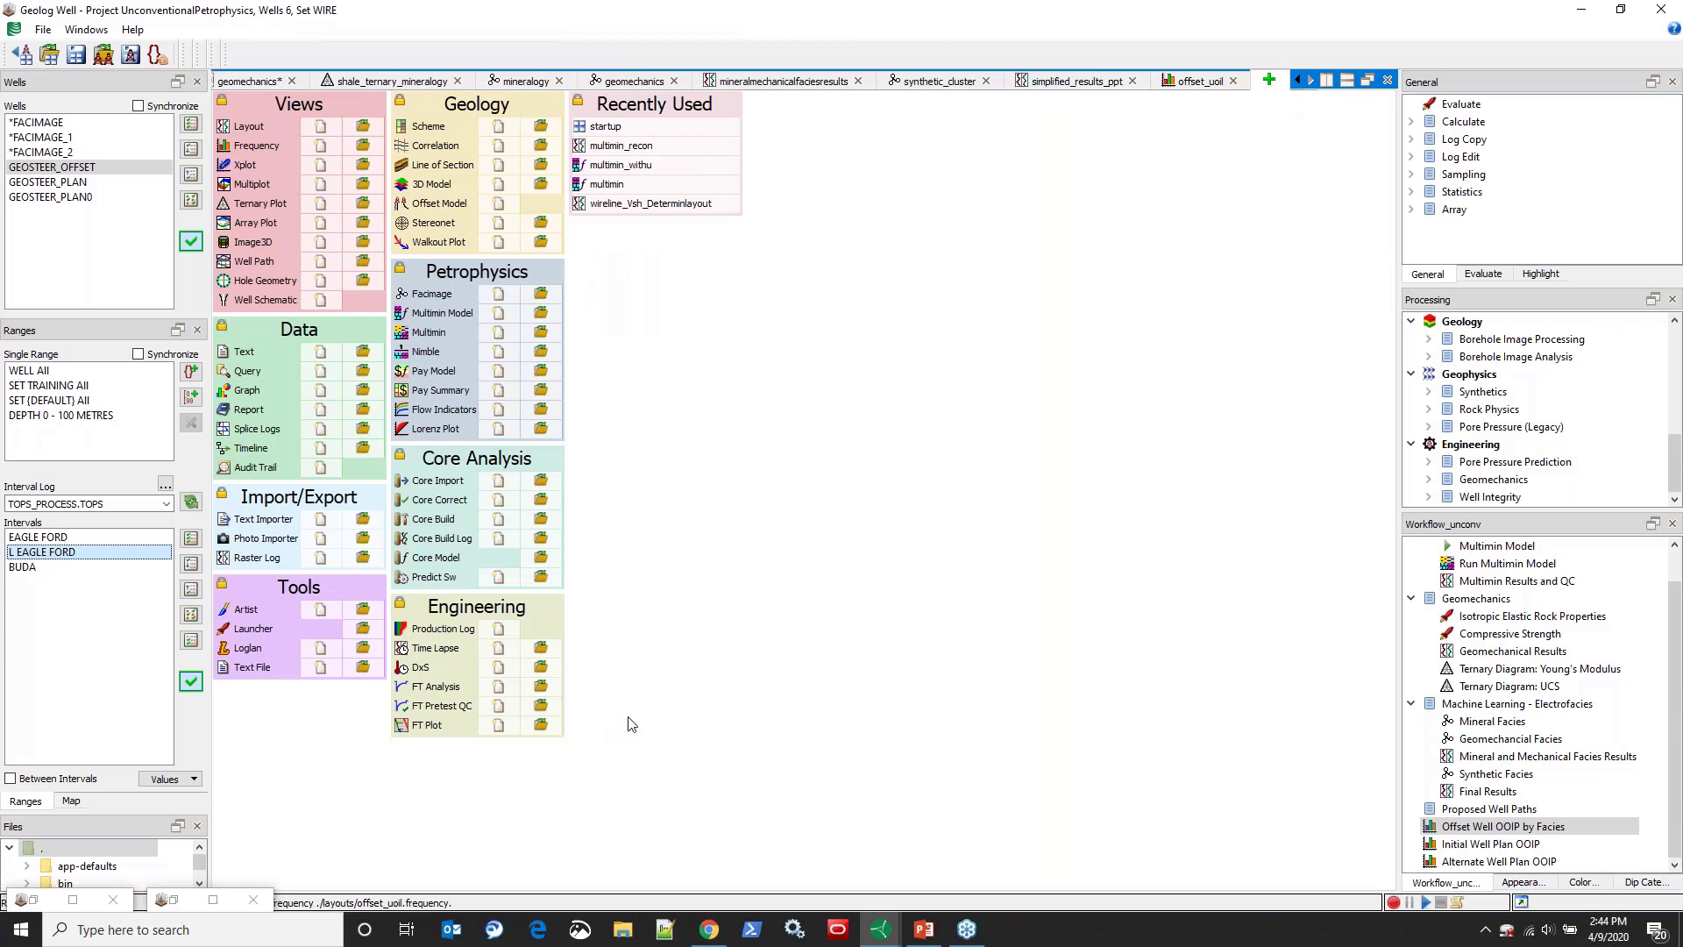
click(497, 205)
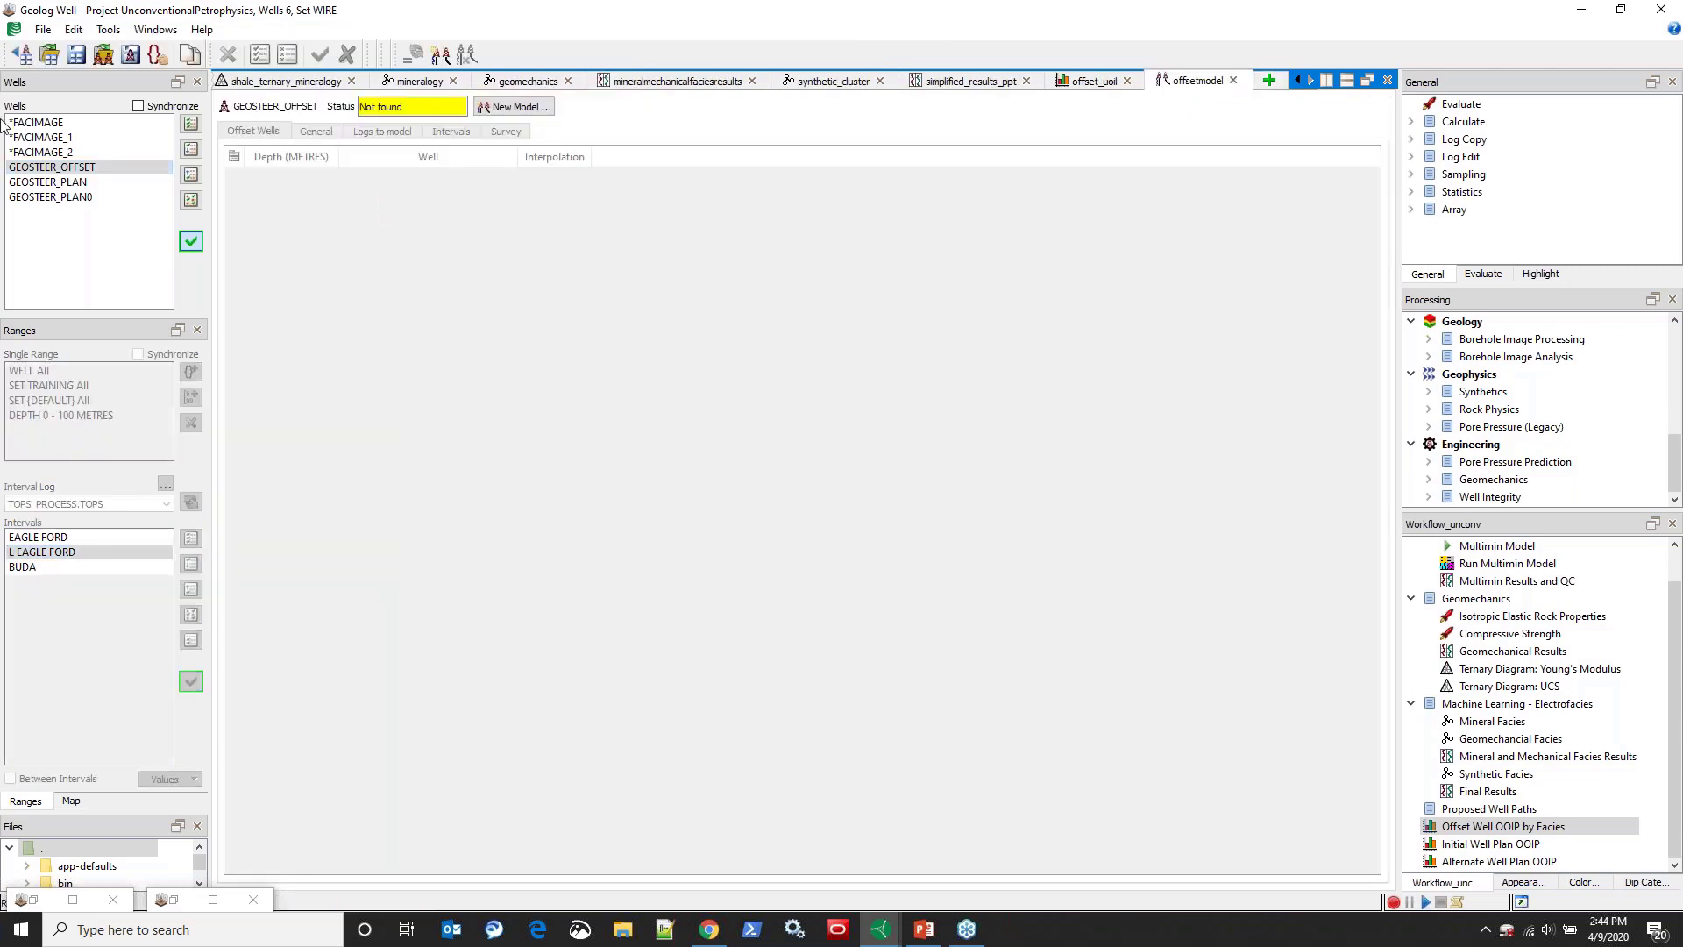
click(106, 183)
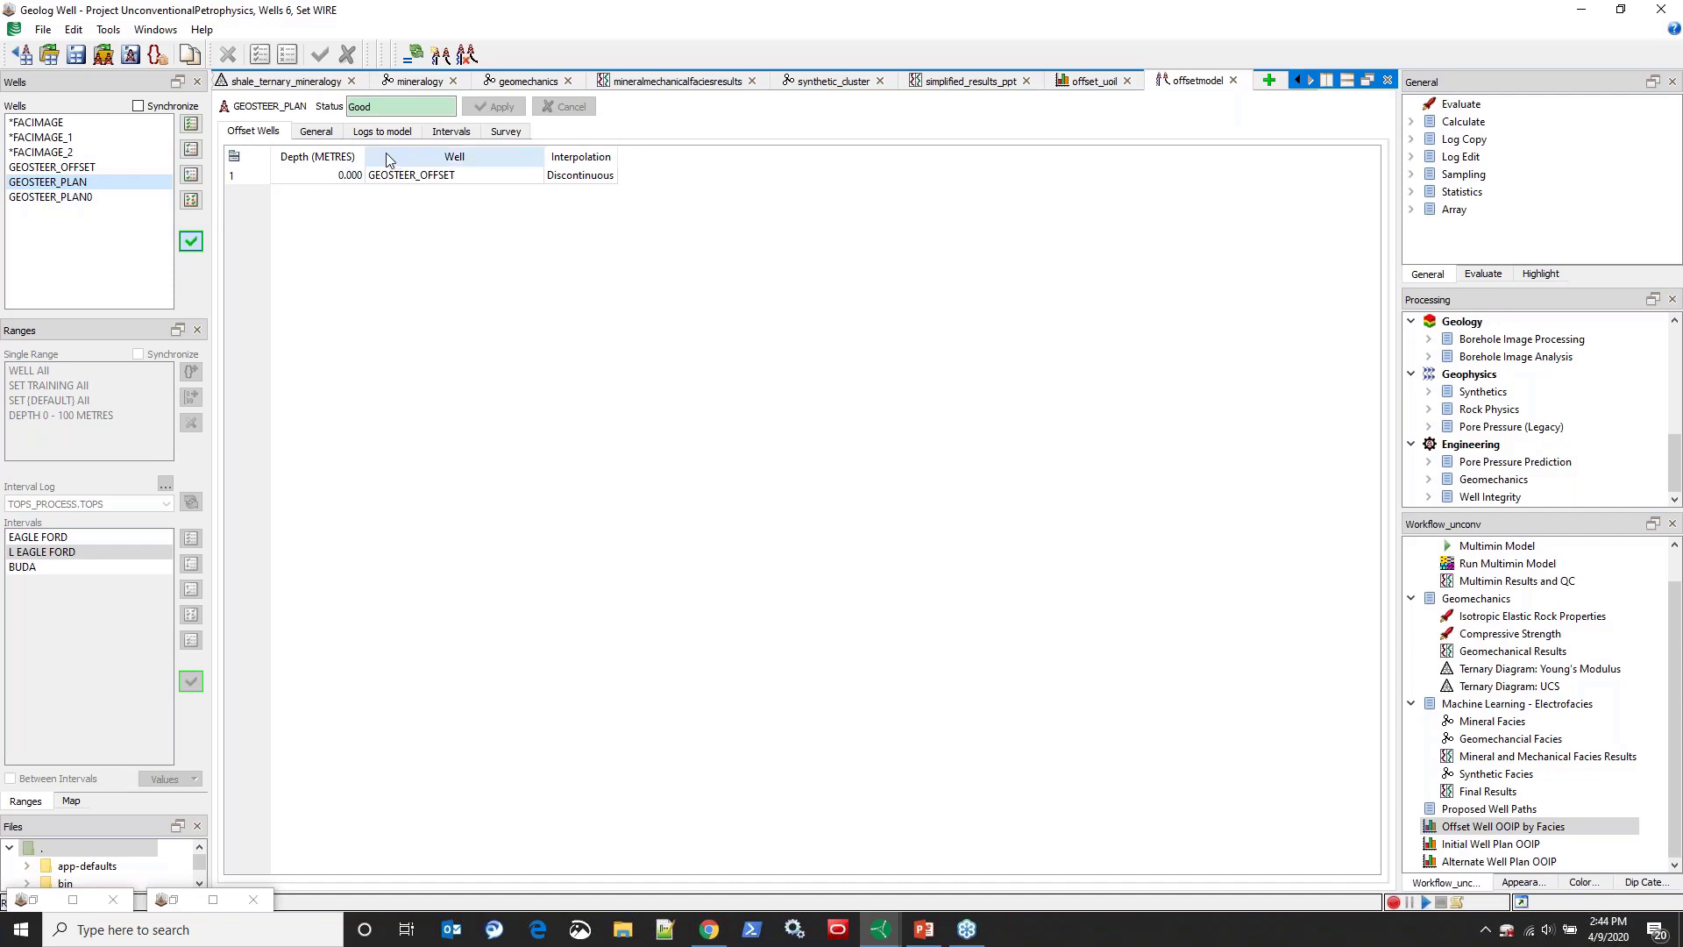
click(368, 133)
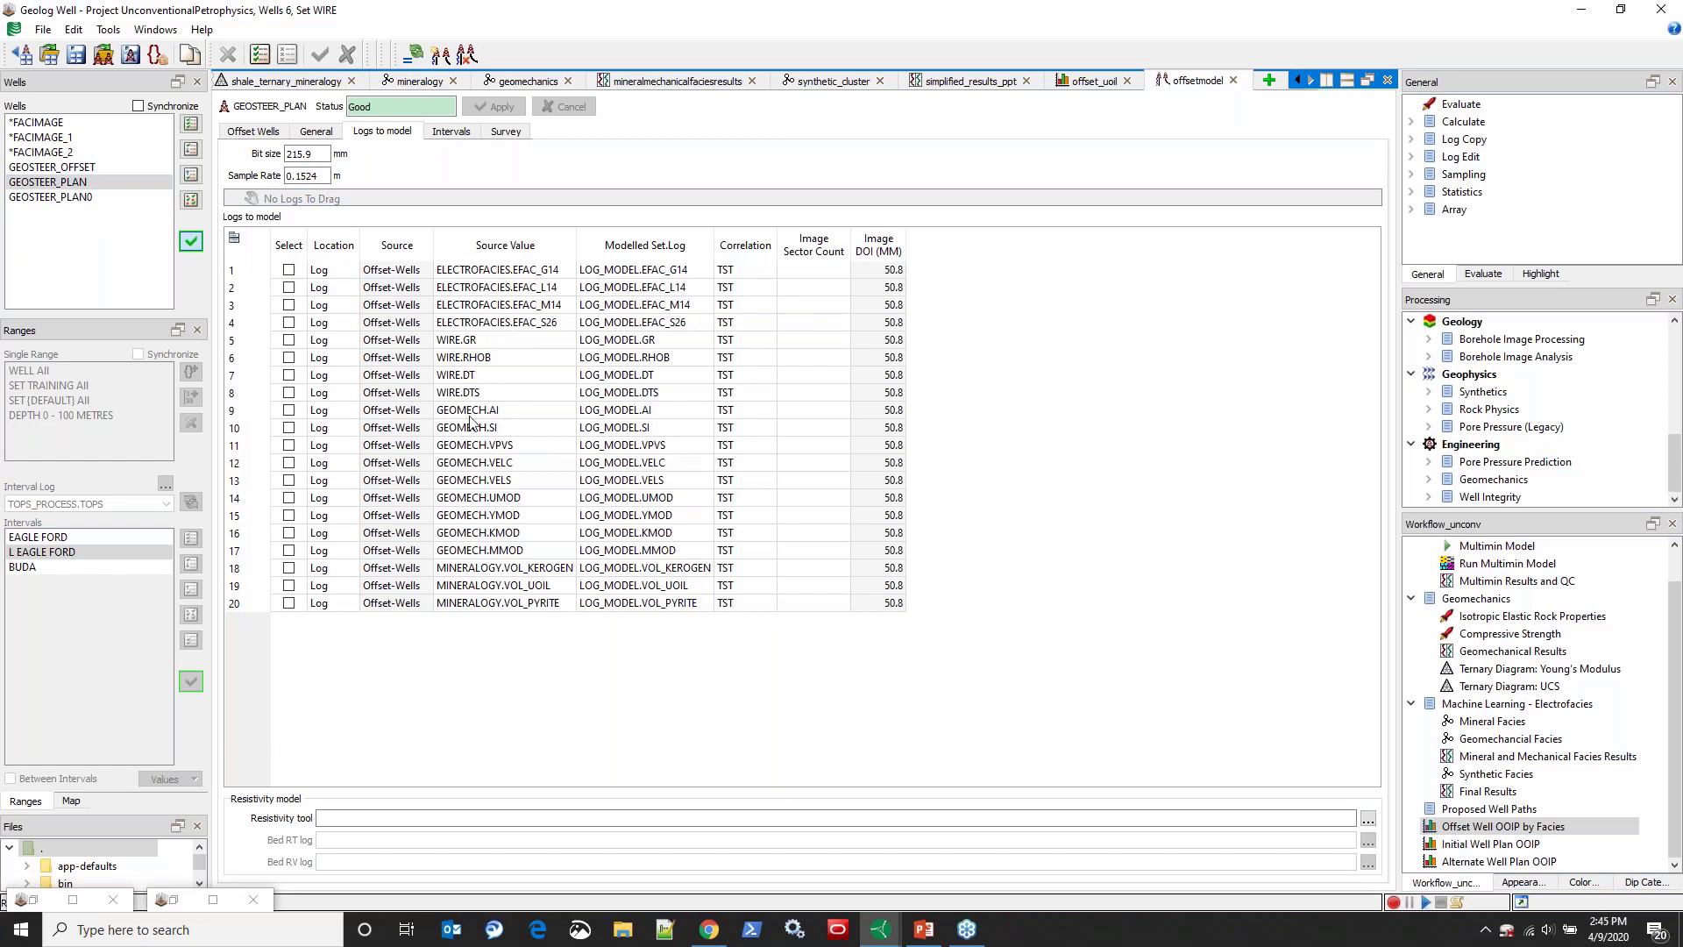
Step: Examine GEOSTEER_PLAN0's logs to model, highlighting the electrofacies sources and the source logs from WIRE.GR to MINERALOGY.VOL_UOIL
click(98, 198)
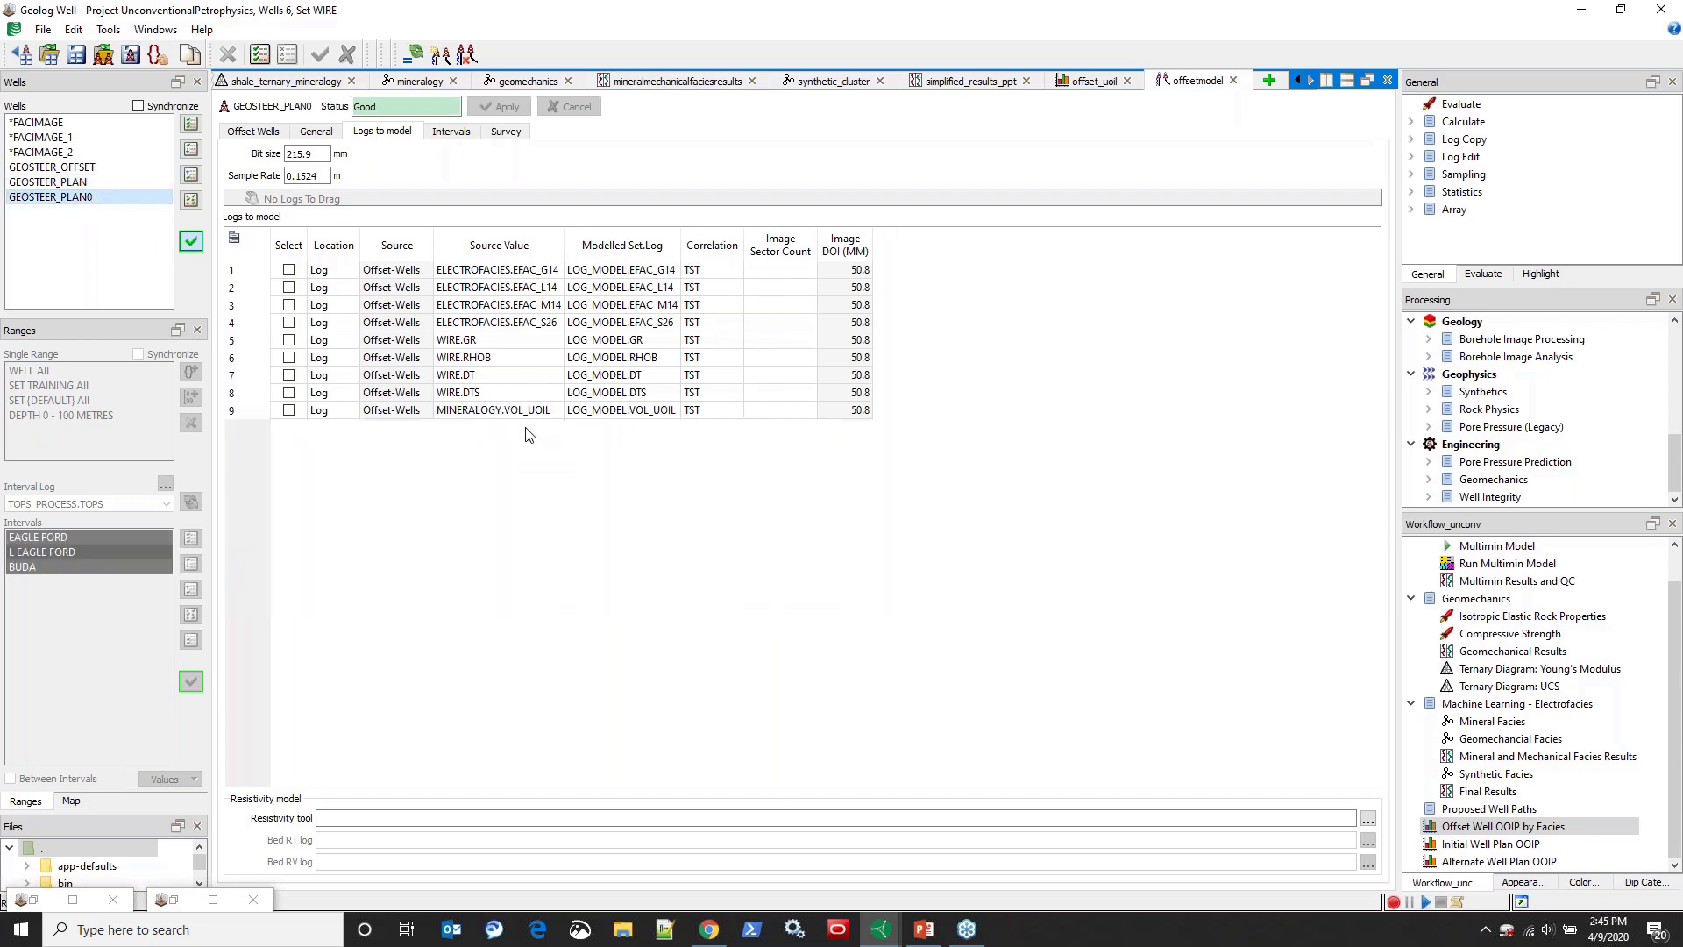
drag(522, 273, 523, 328)
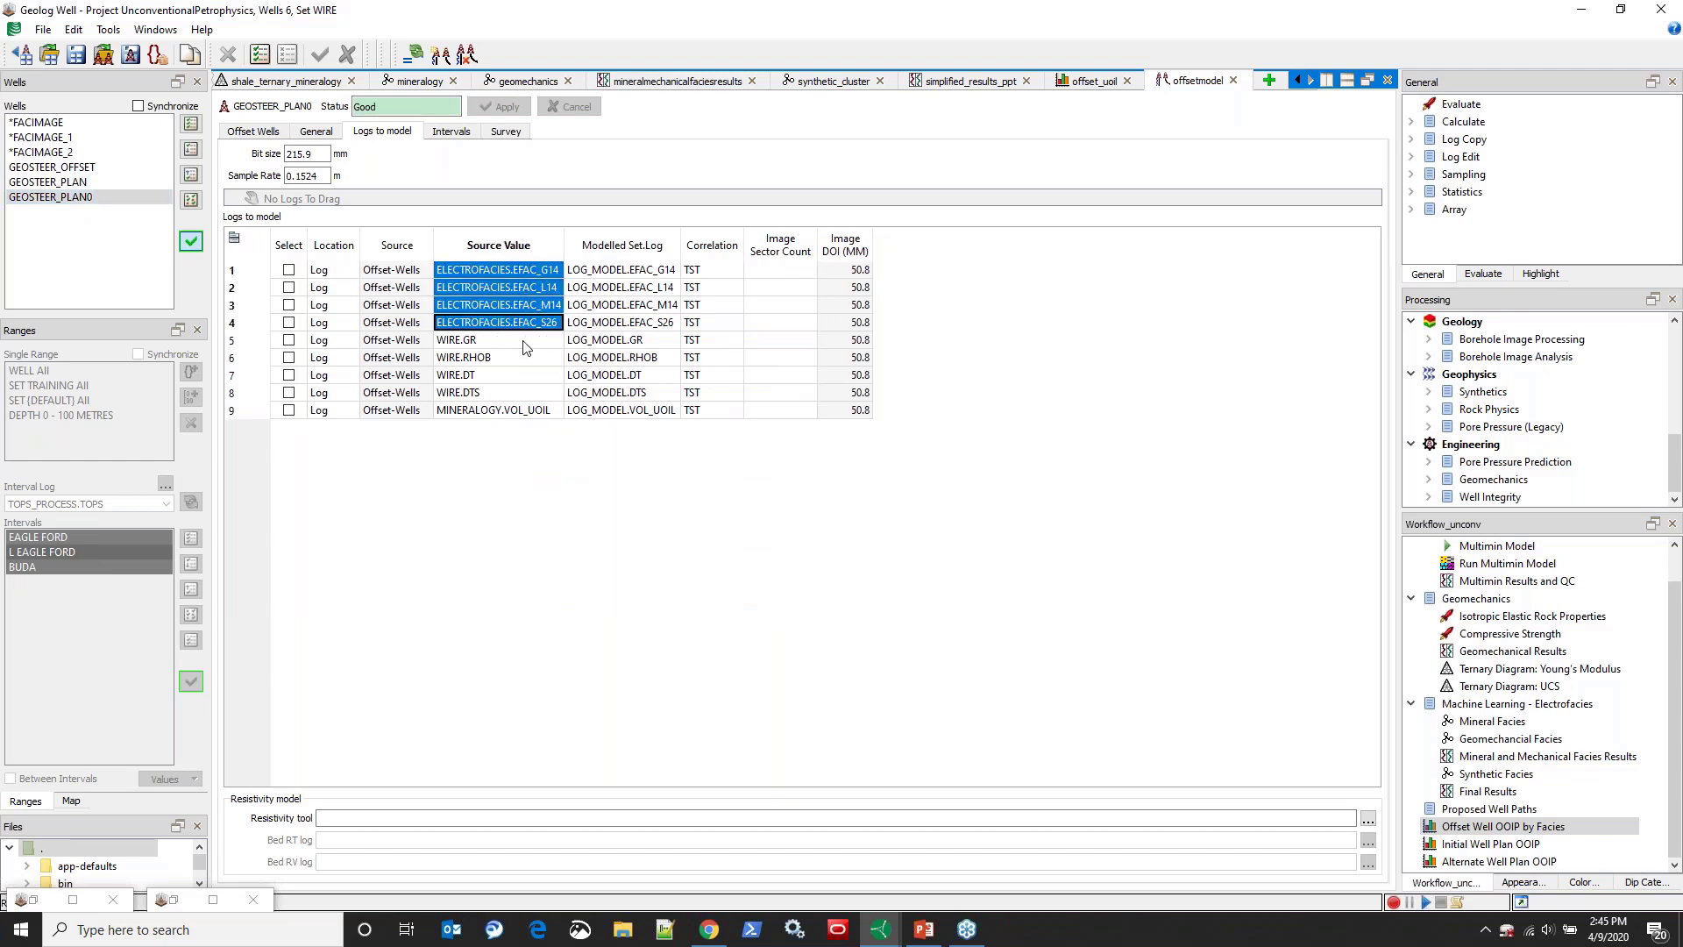
drag(526, 410, 518, 348)
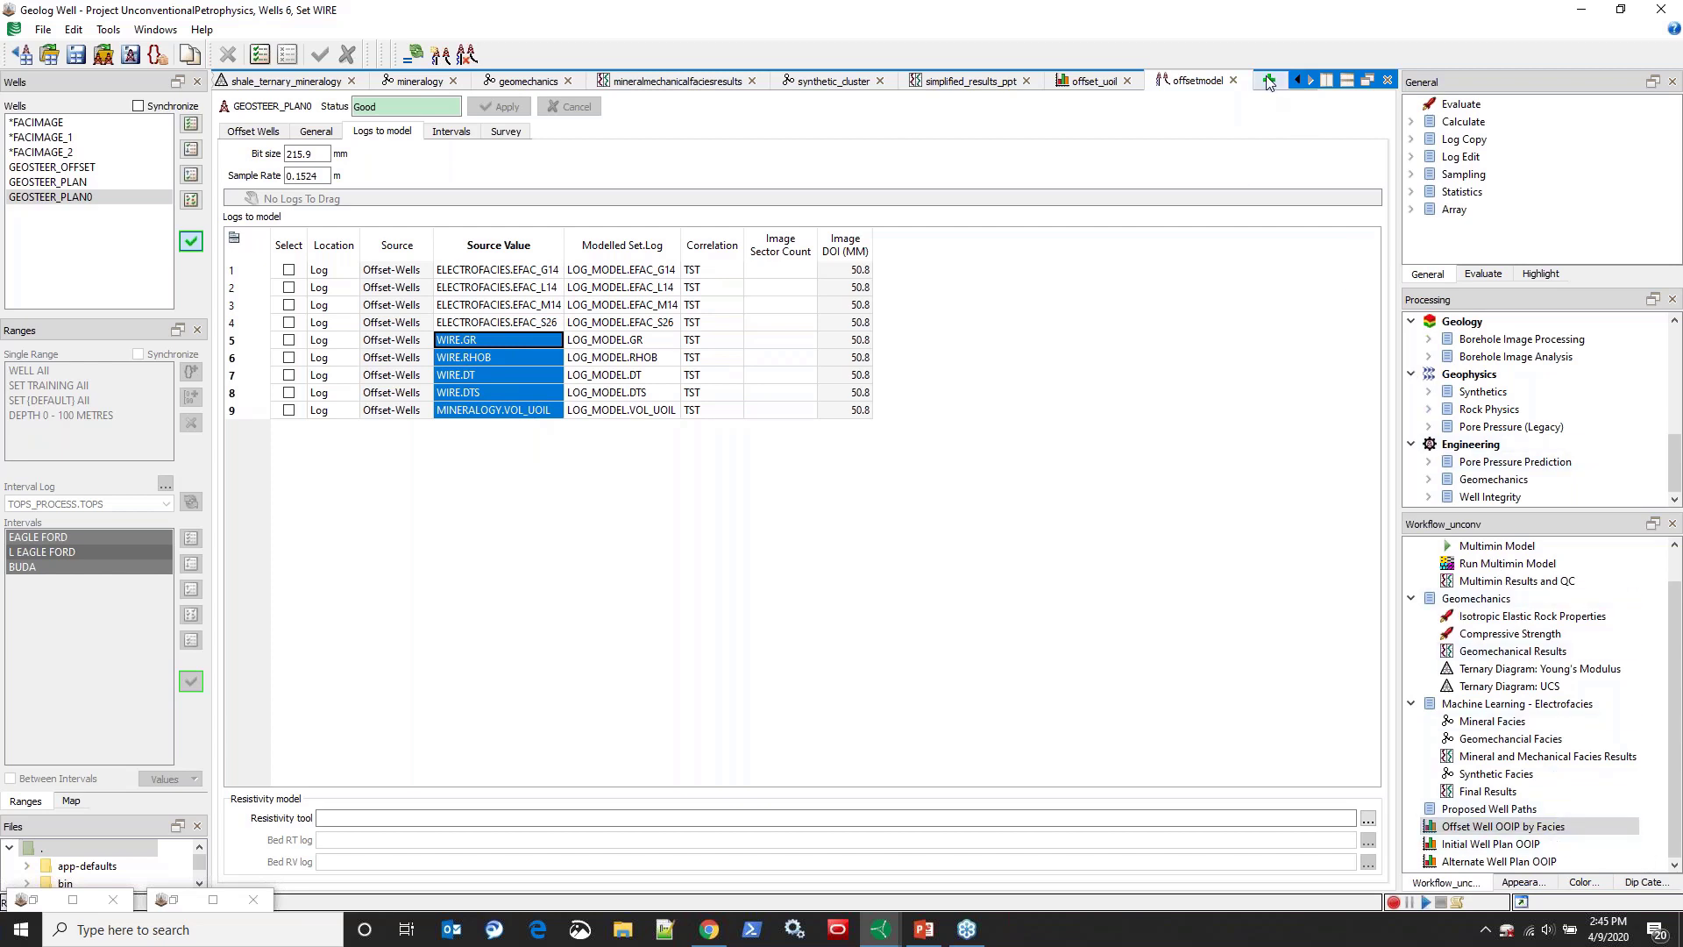
Step: Open the Initial Well Plan OOIP histogram and display GEOSTEER_PLAN over the whole well range
click(1096, 80)
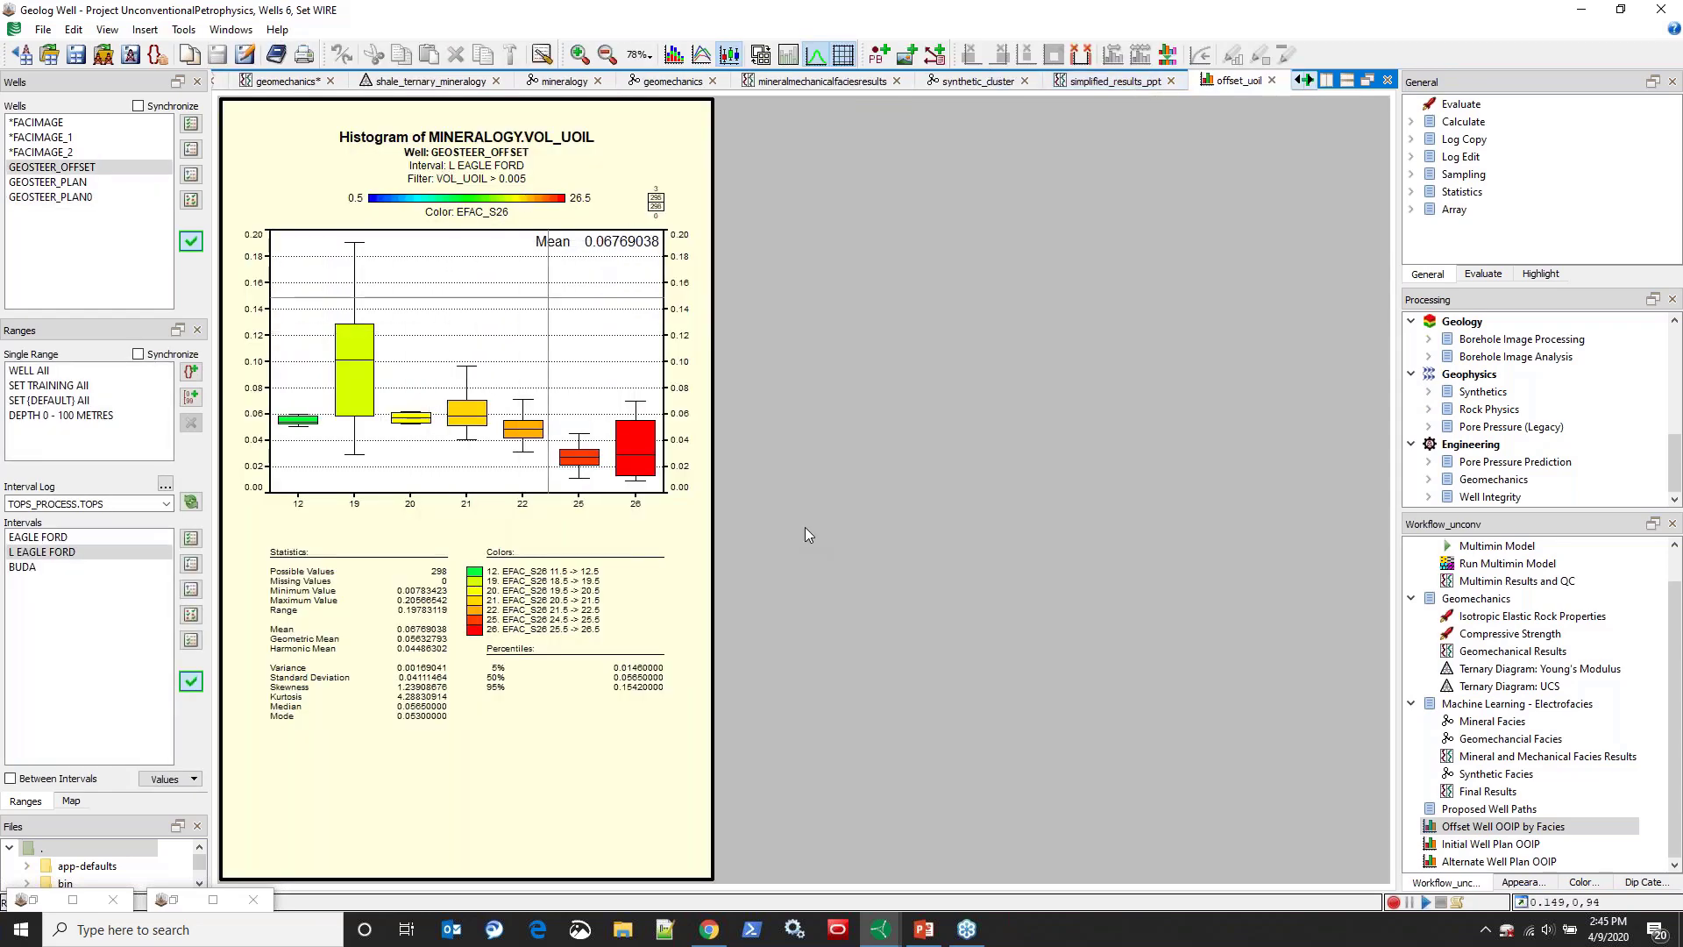
click(1478, 845)
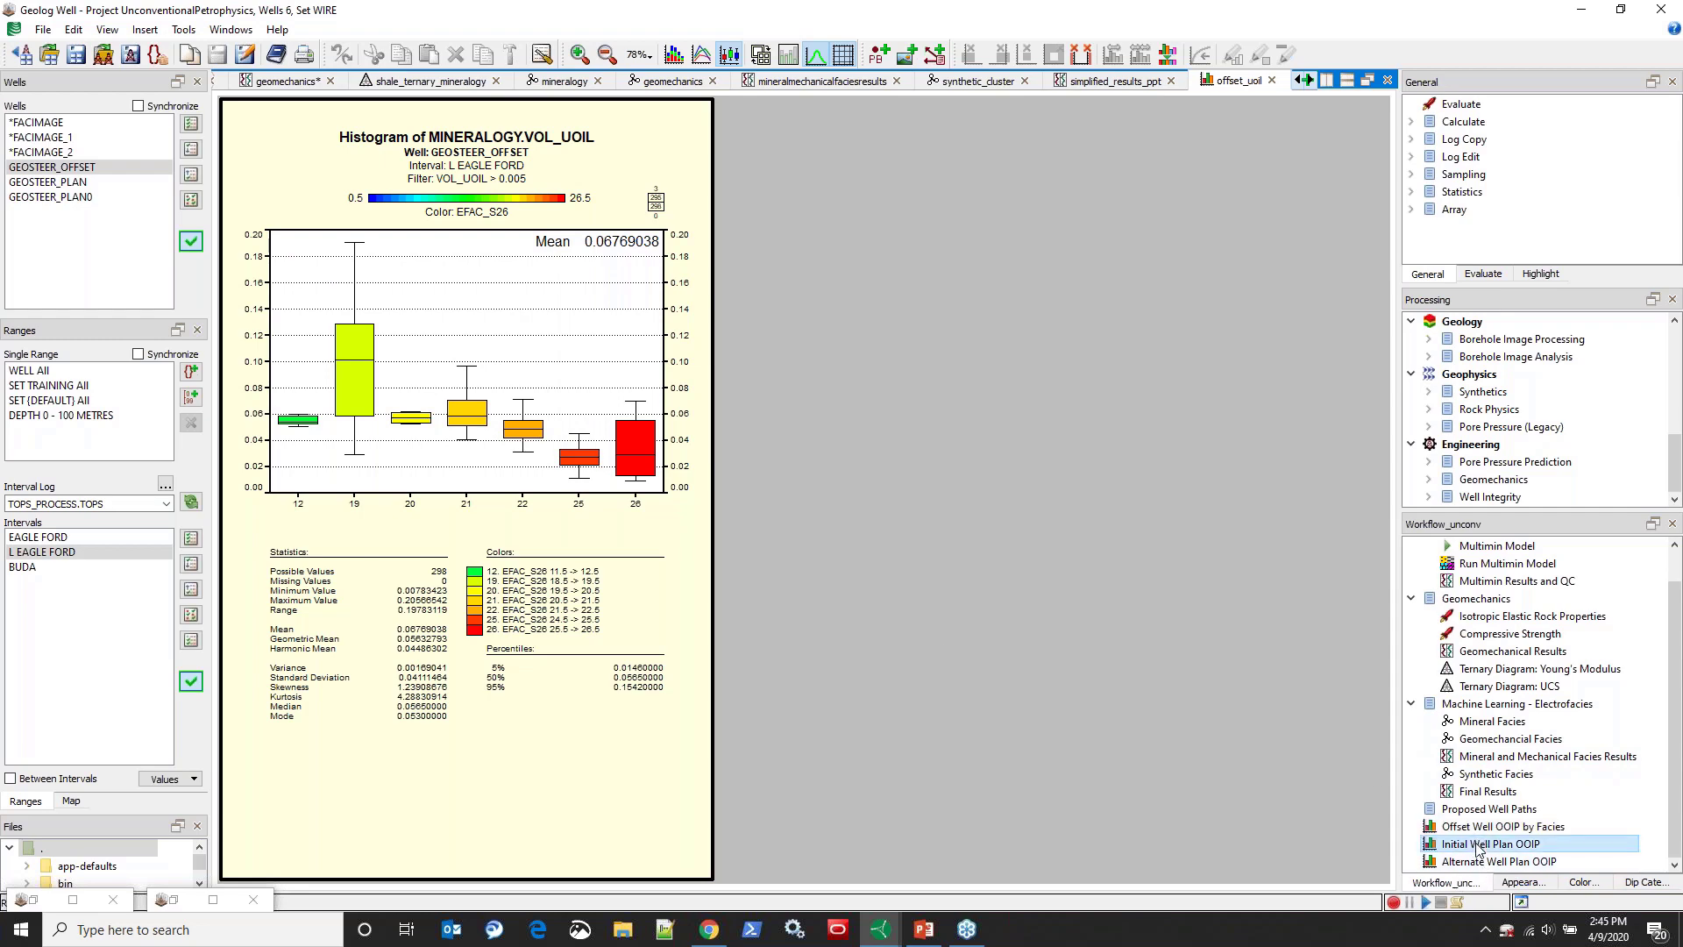
click(53, 183)
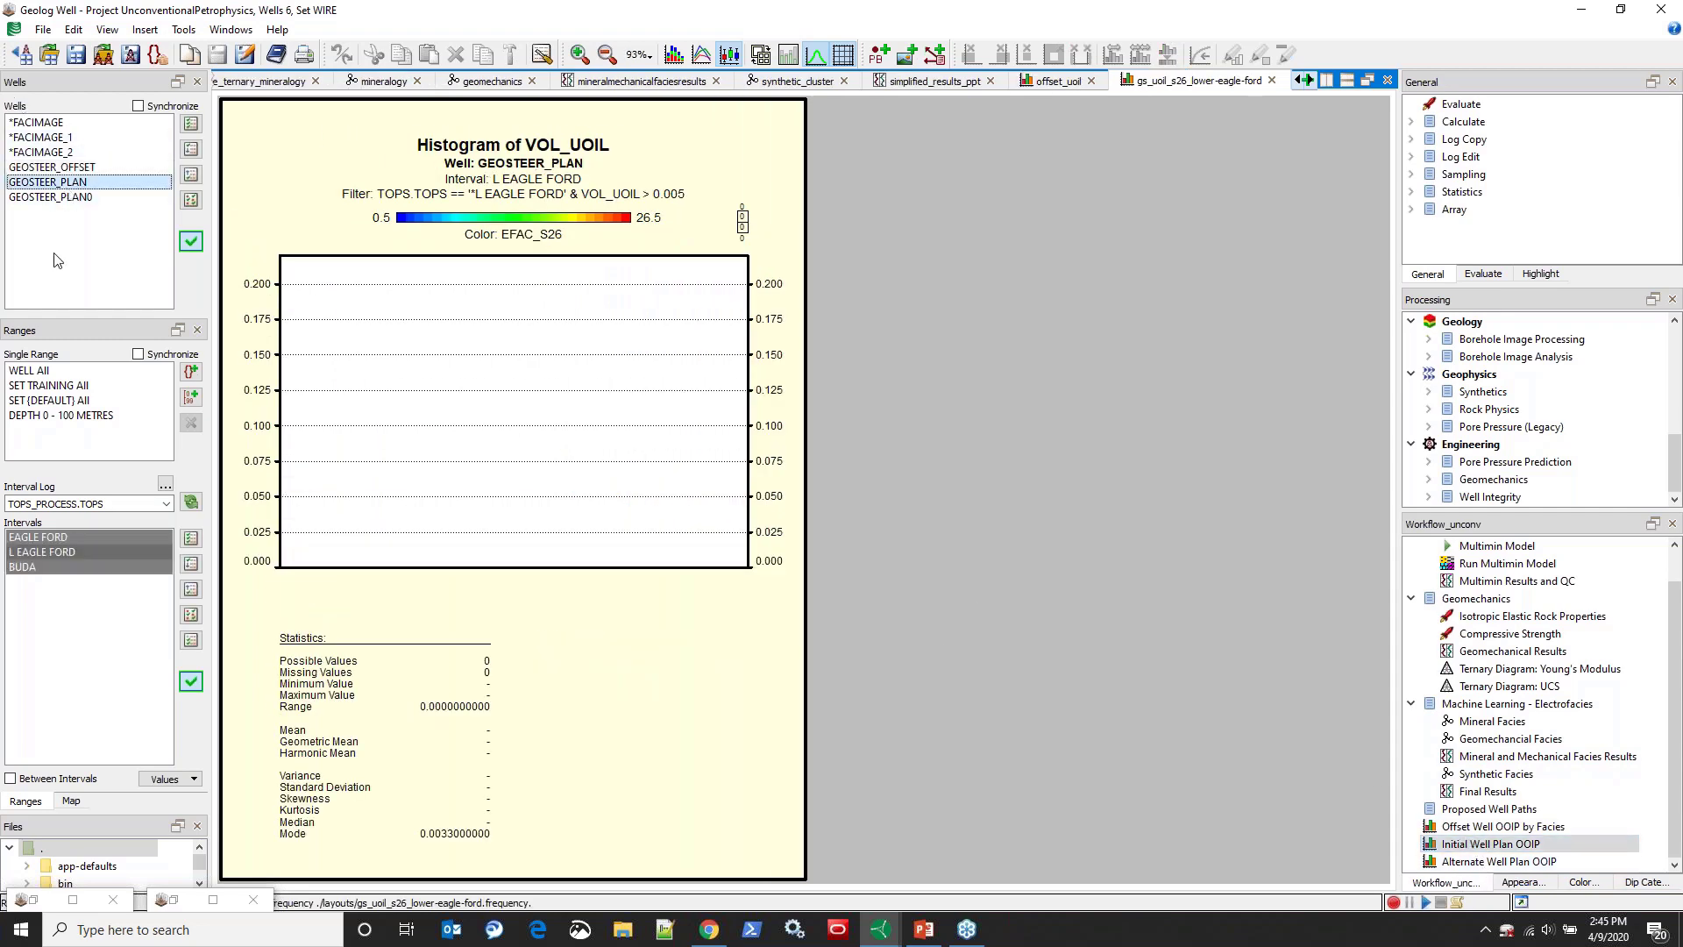
click(53, 371)
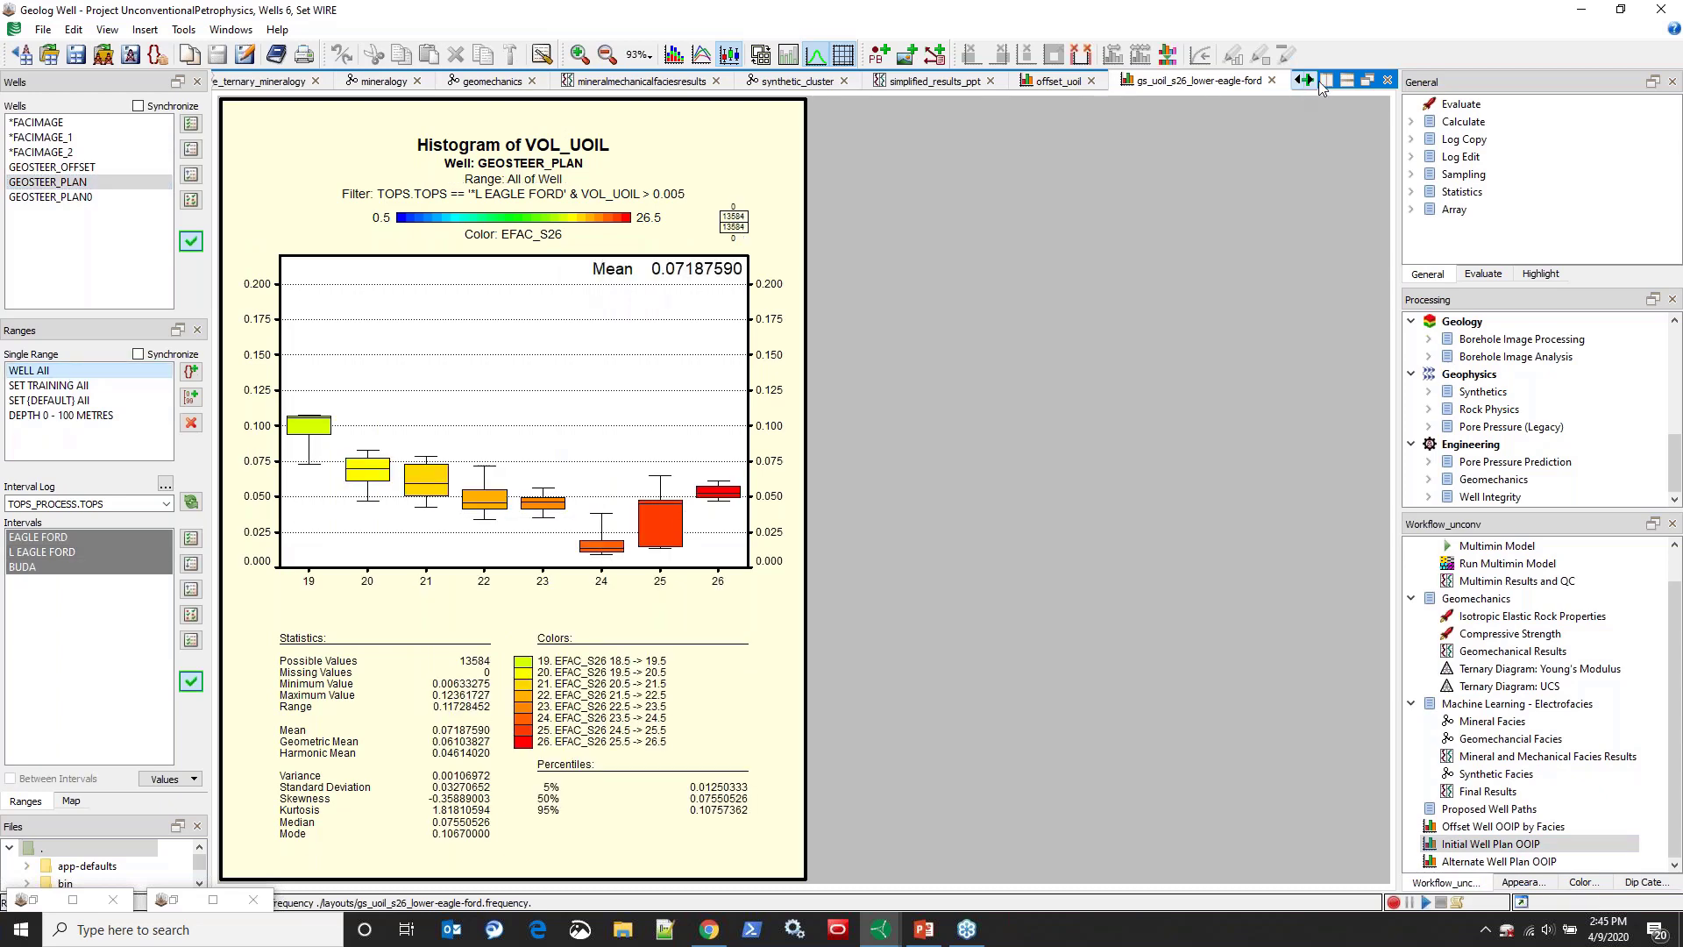
Step: Split the workspace into two side-by-side panes and compare the oil volume histograms of GEOSTEER_OFFSET and GEOSTEER_PLAN
click(1326, 81)
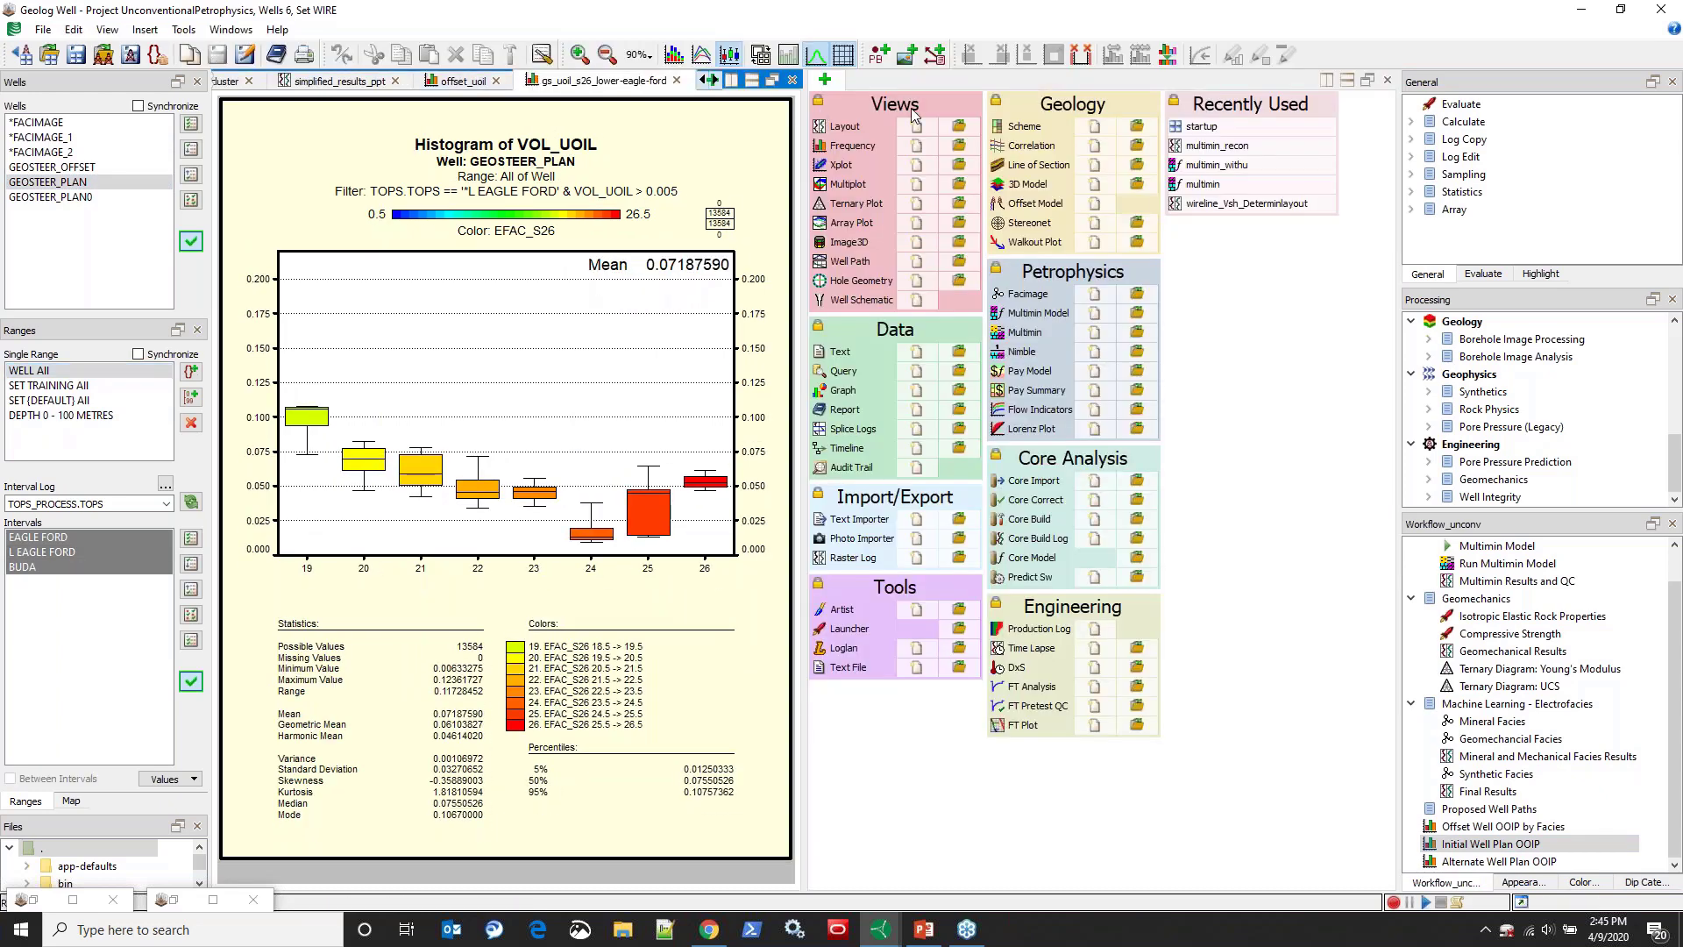
click(897, 84)
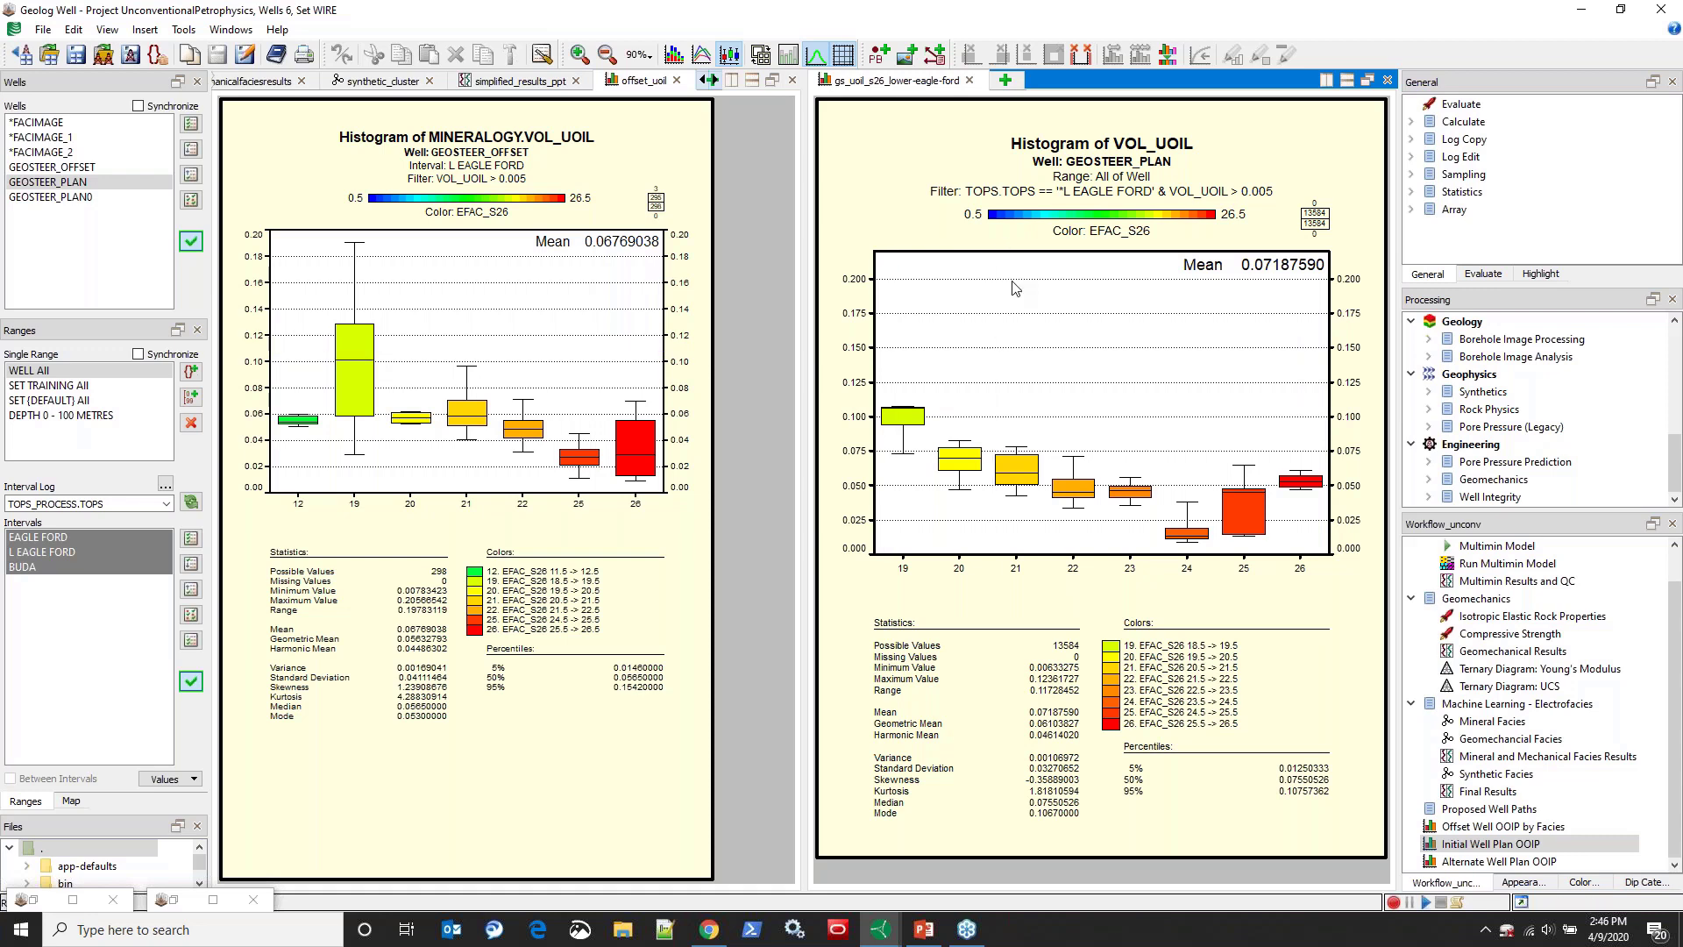
drag(887, 86, 686, 99)
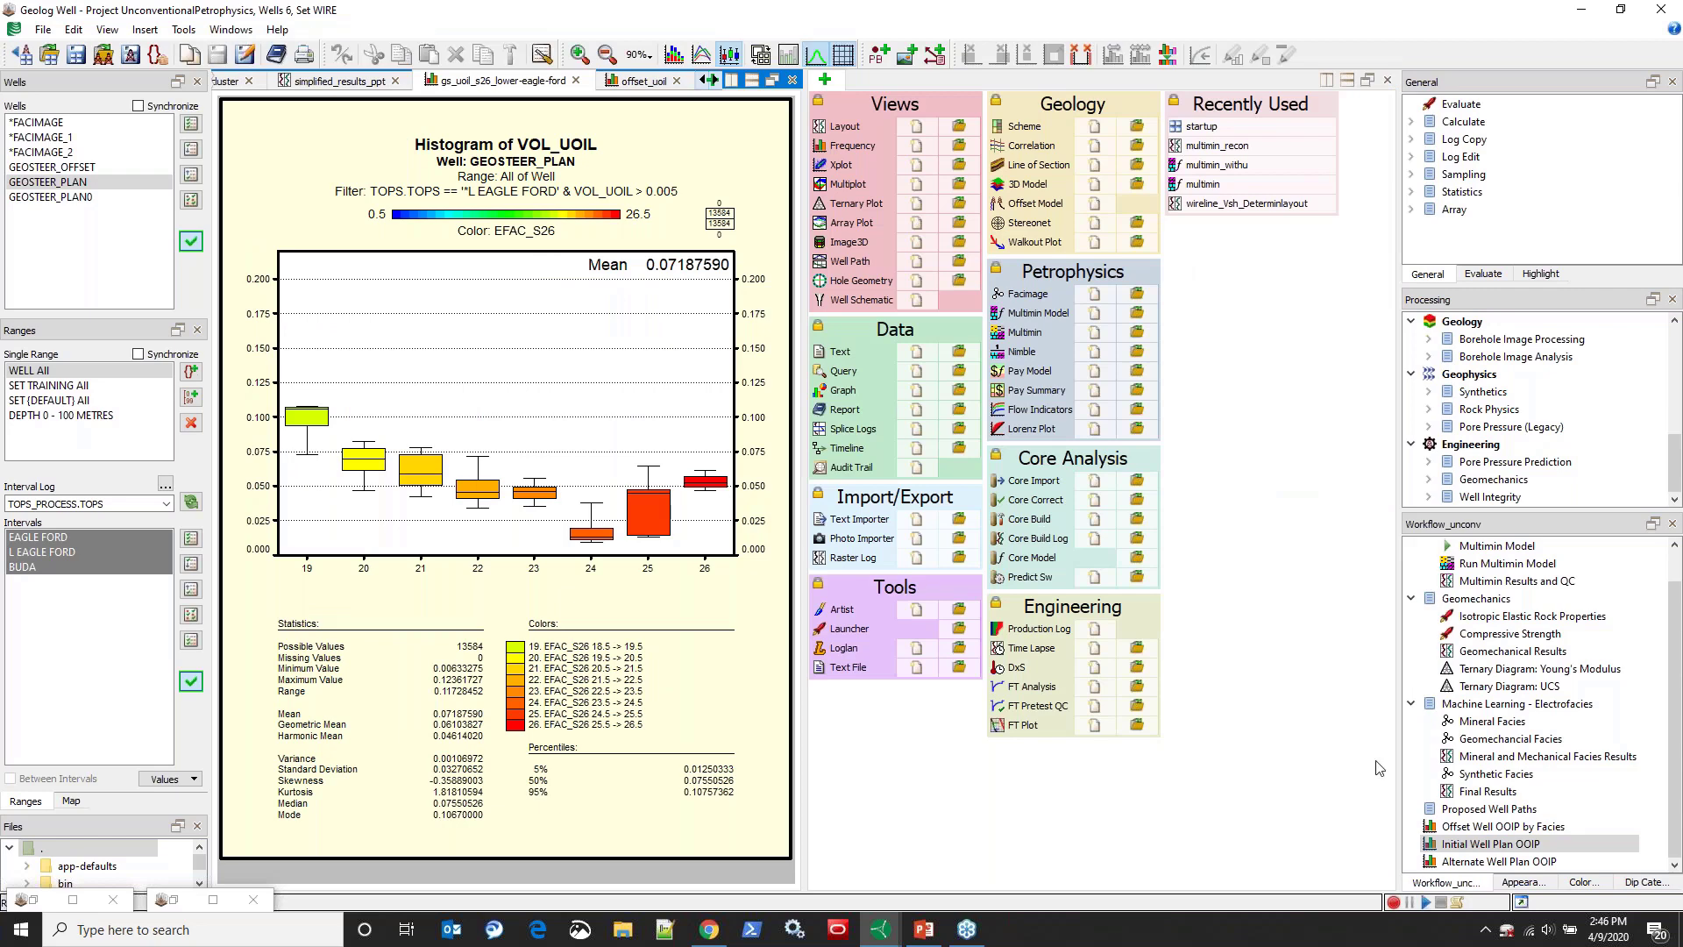
Step: Open the Alternate Well Plan OOIP histogram for GEOSTEER_PLAN0 in the empty pane, beside the GEOSTEER_PLAN histogram
click(1347, 688)
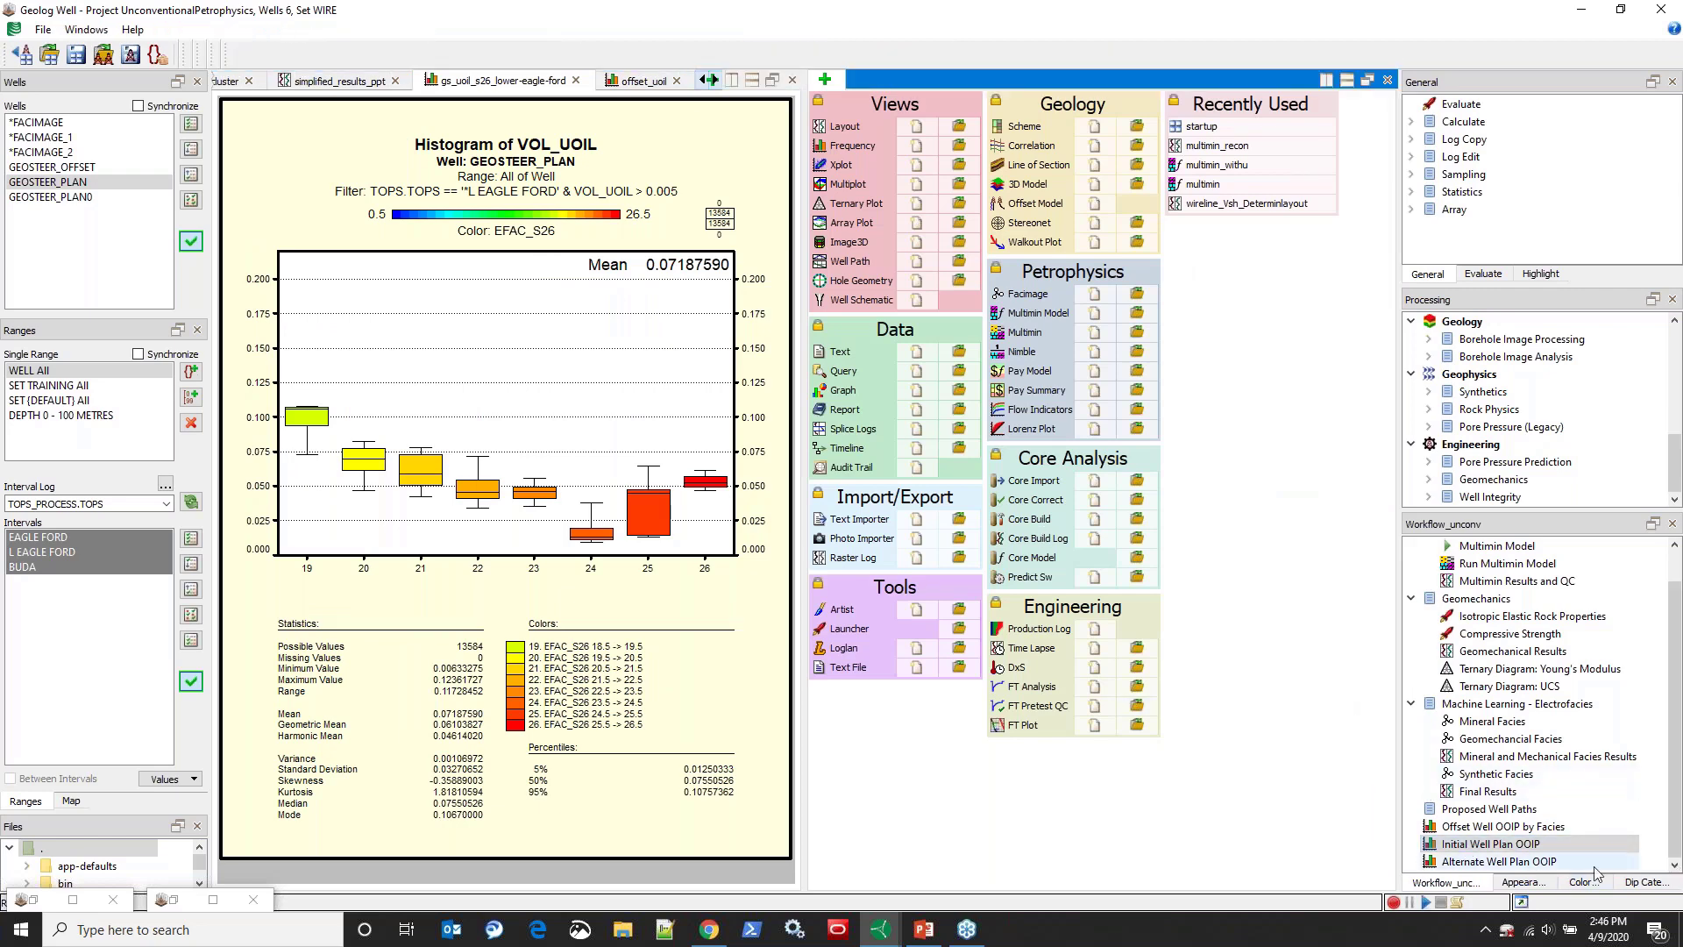
double_click(1499, 861)
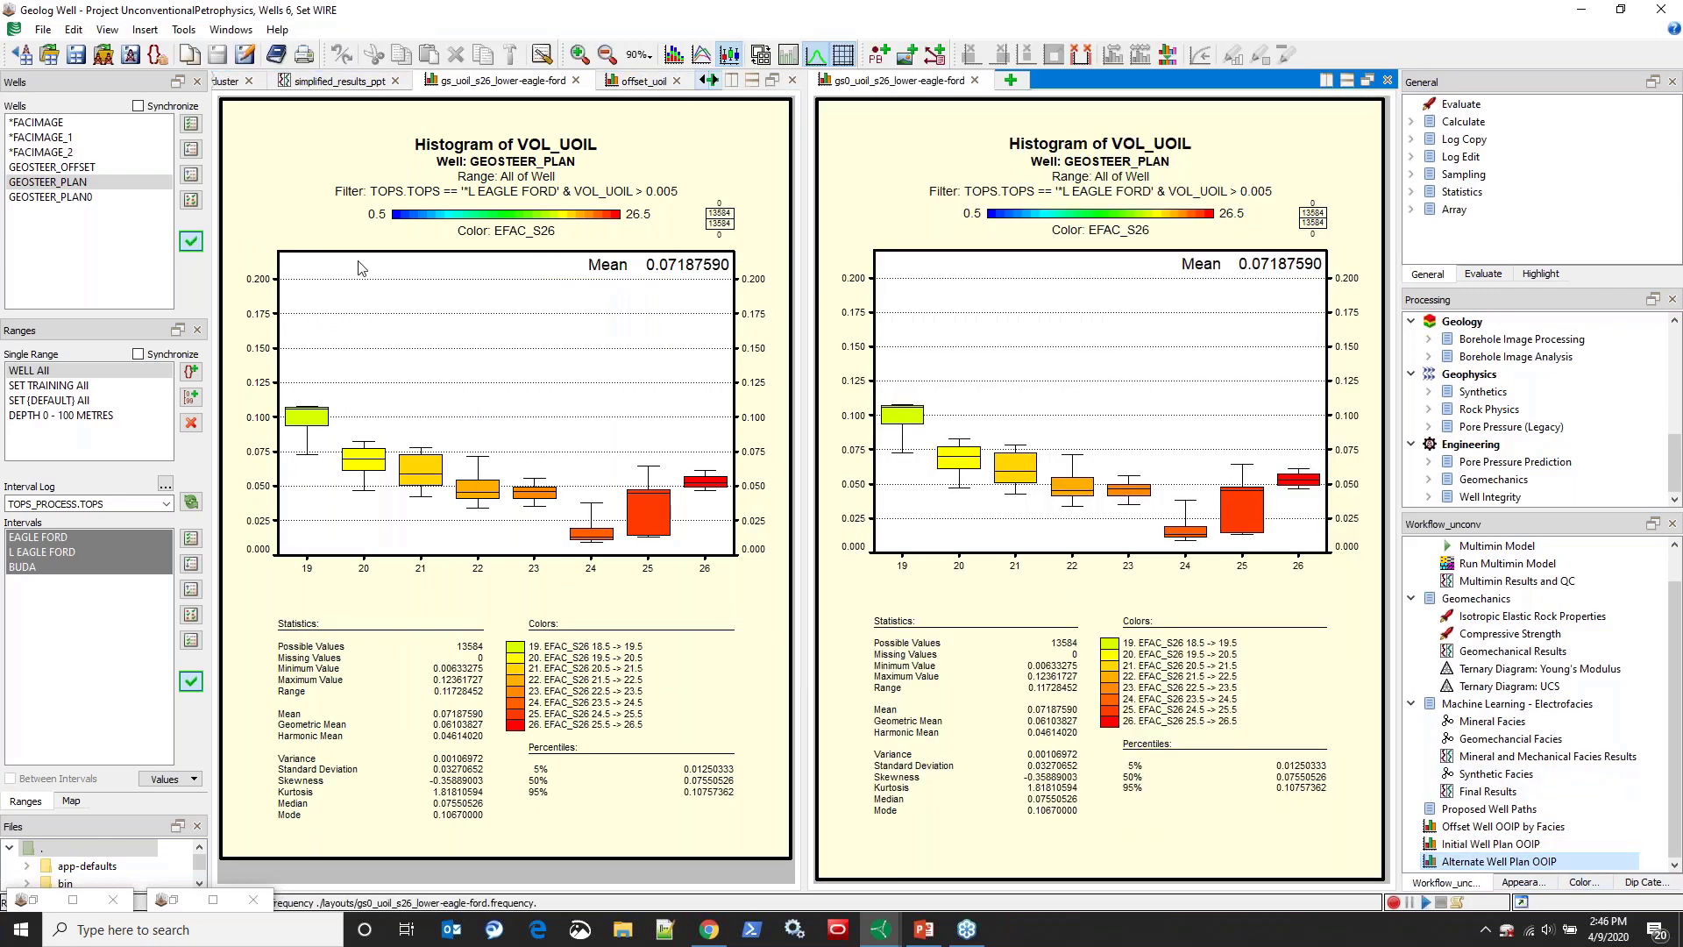
click(96, 197)
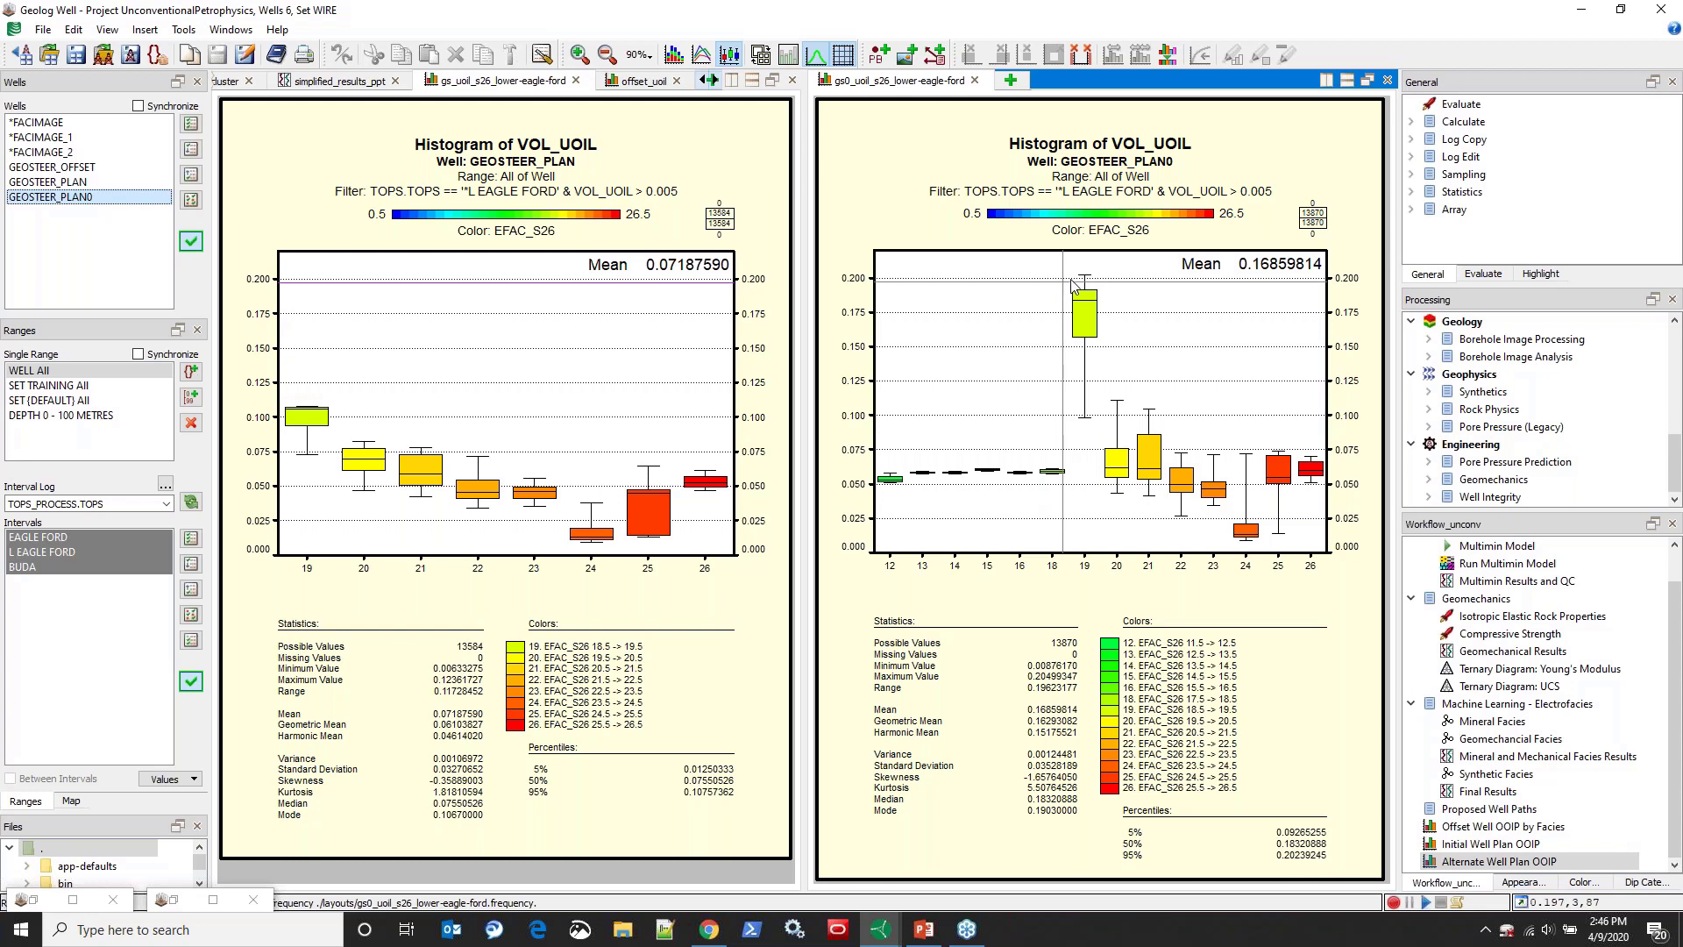
Step: Compare the gs_plan_s26 and gs_plan0_s26 horizontal well layouts along their lengths, and put their window away
click(73, 900)
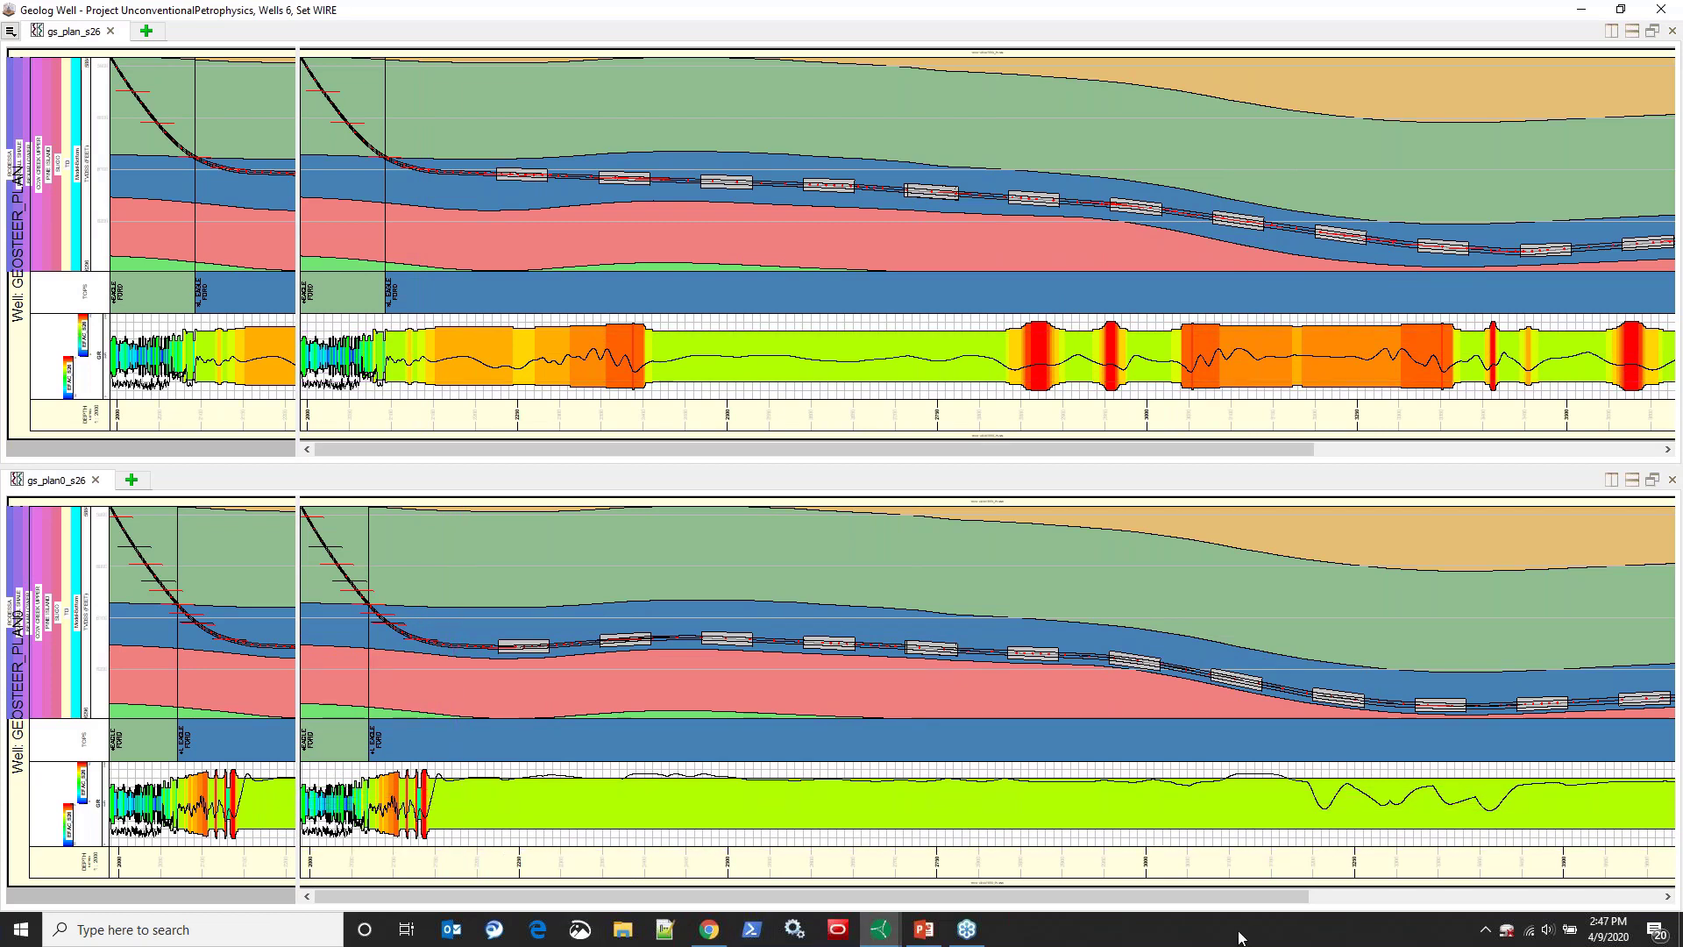
drag(1148, 896, 1116, 913)
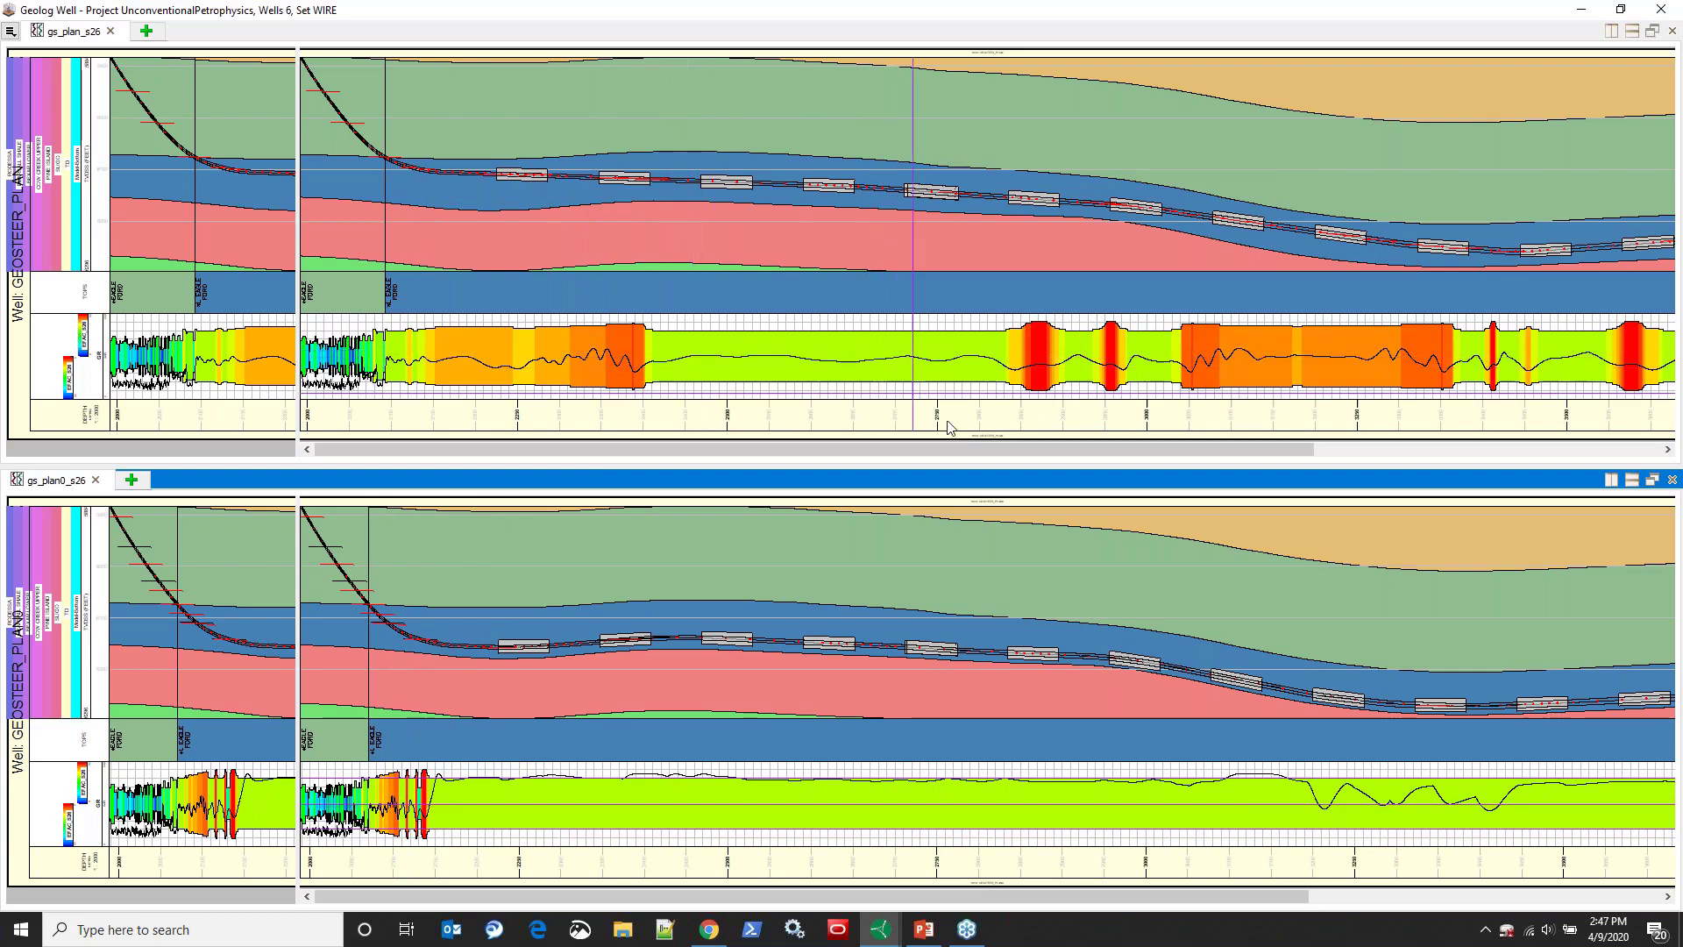
drag(982, 450, 1326, 481)
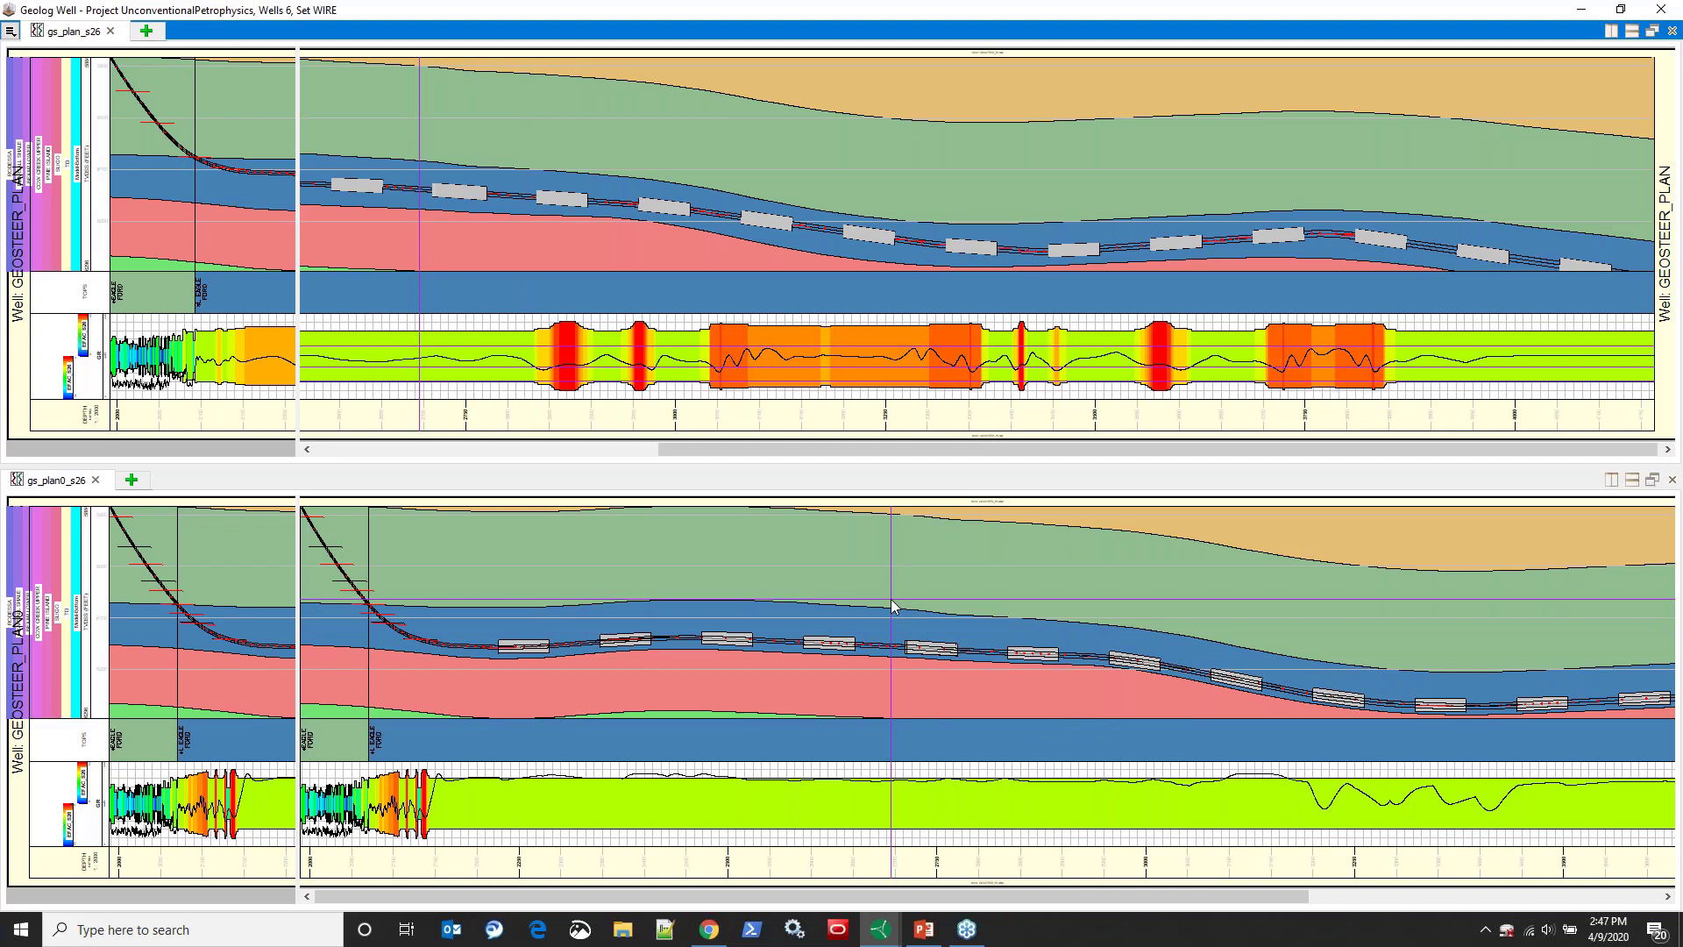
click(1582, 10)
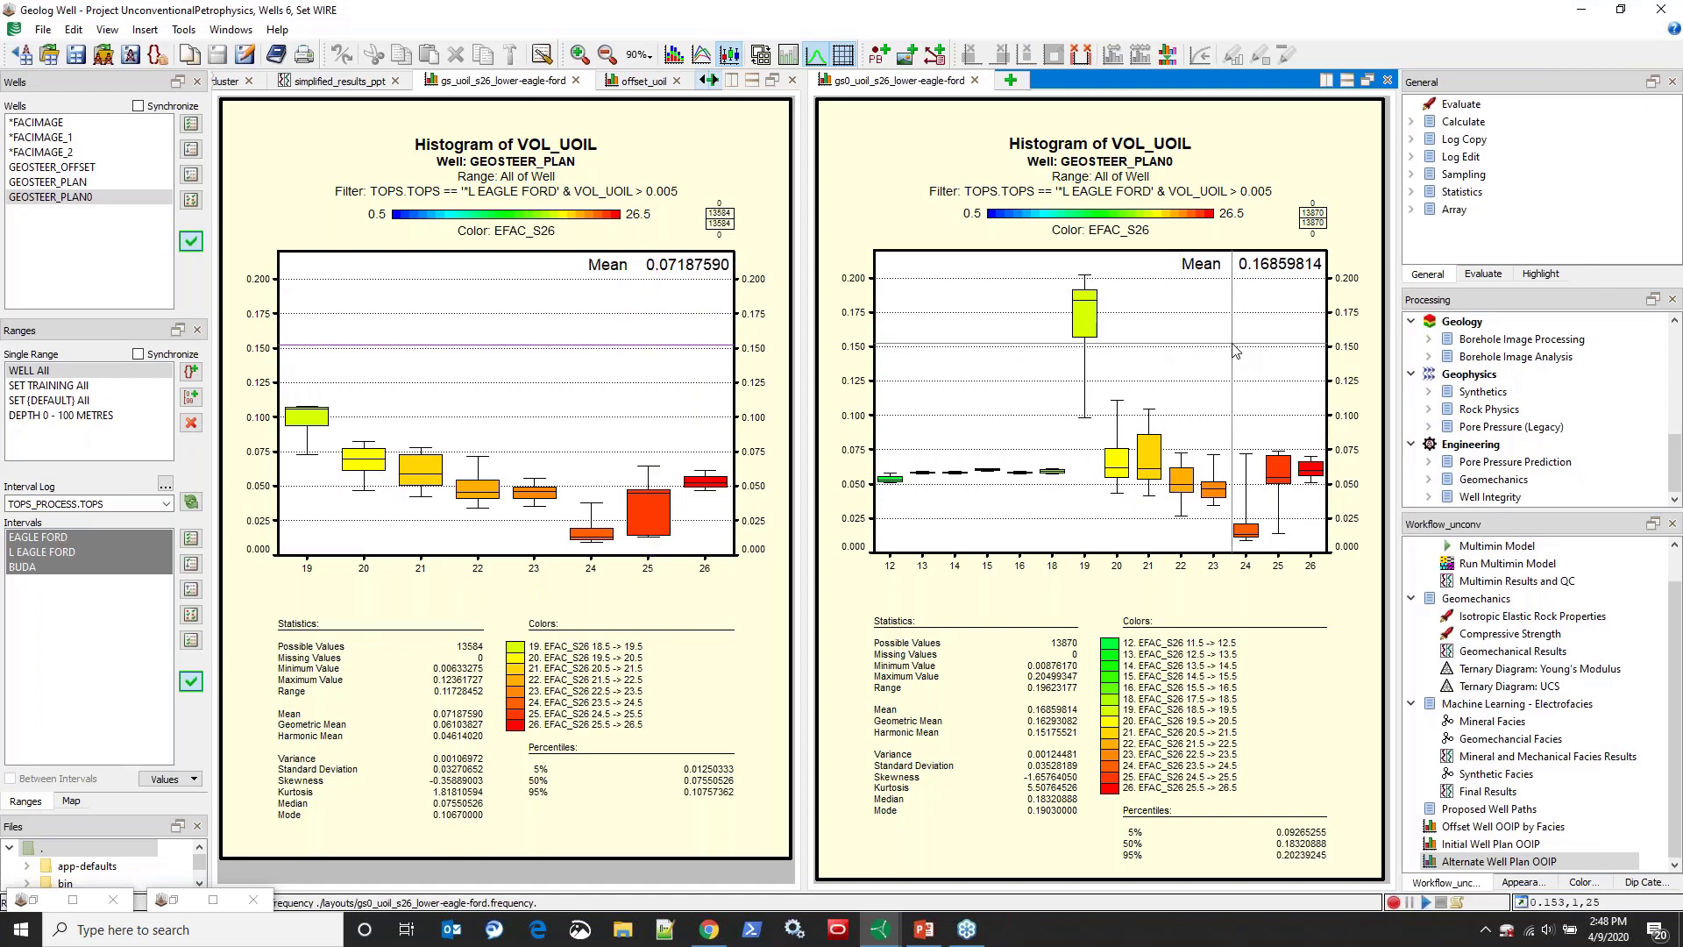
Step: Switch to the PowerPoint presentation, run the slide show from Workflow Demonstration with swapped displays, and advance to Key Take Aways
click(924, 929)
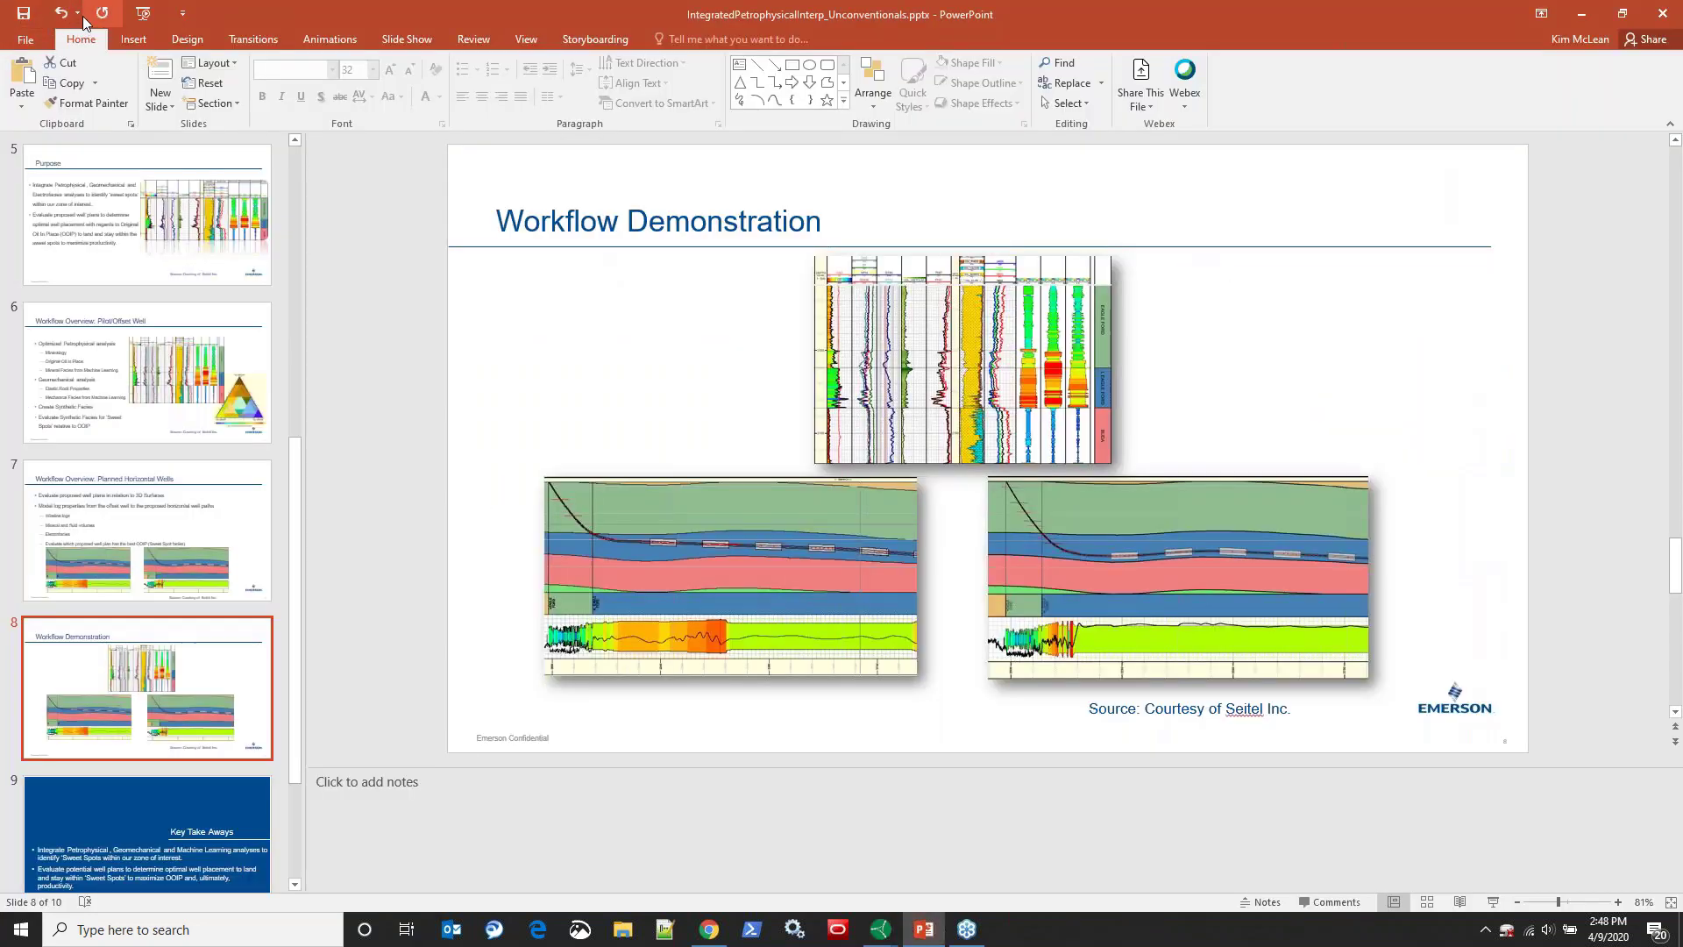
click(1494, 902)
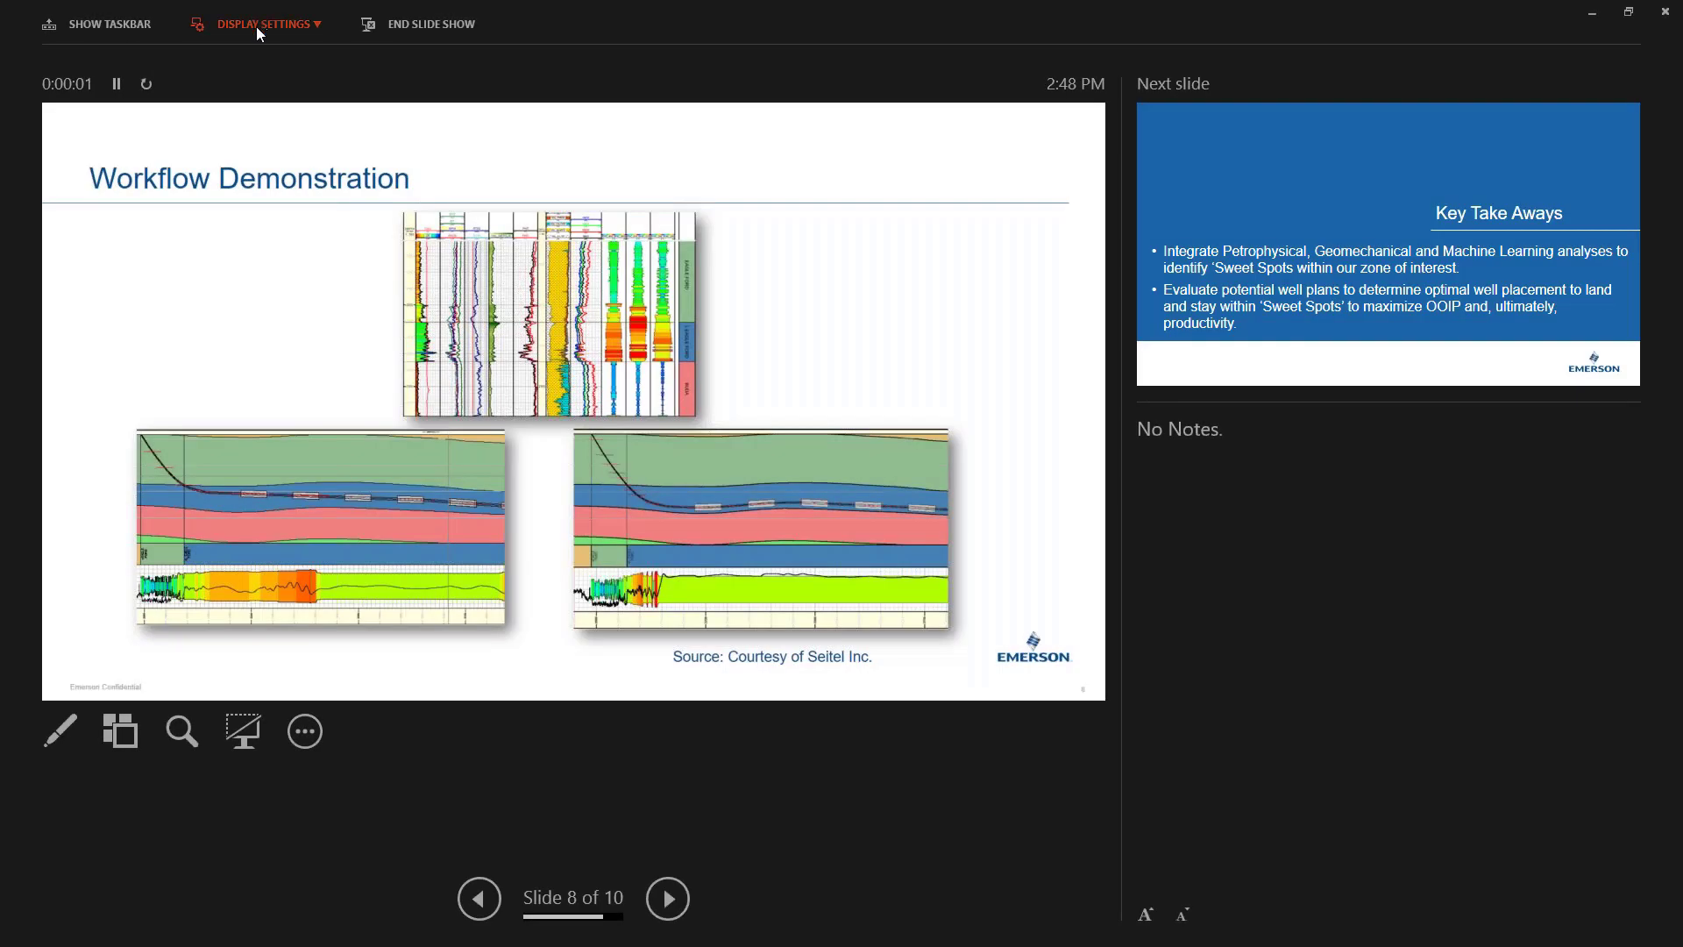
click(256, 24)
click(266, 56)
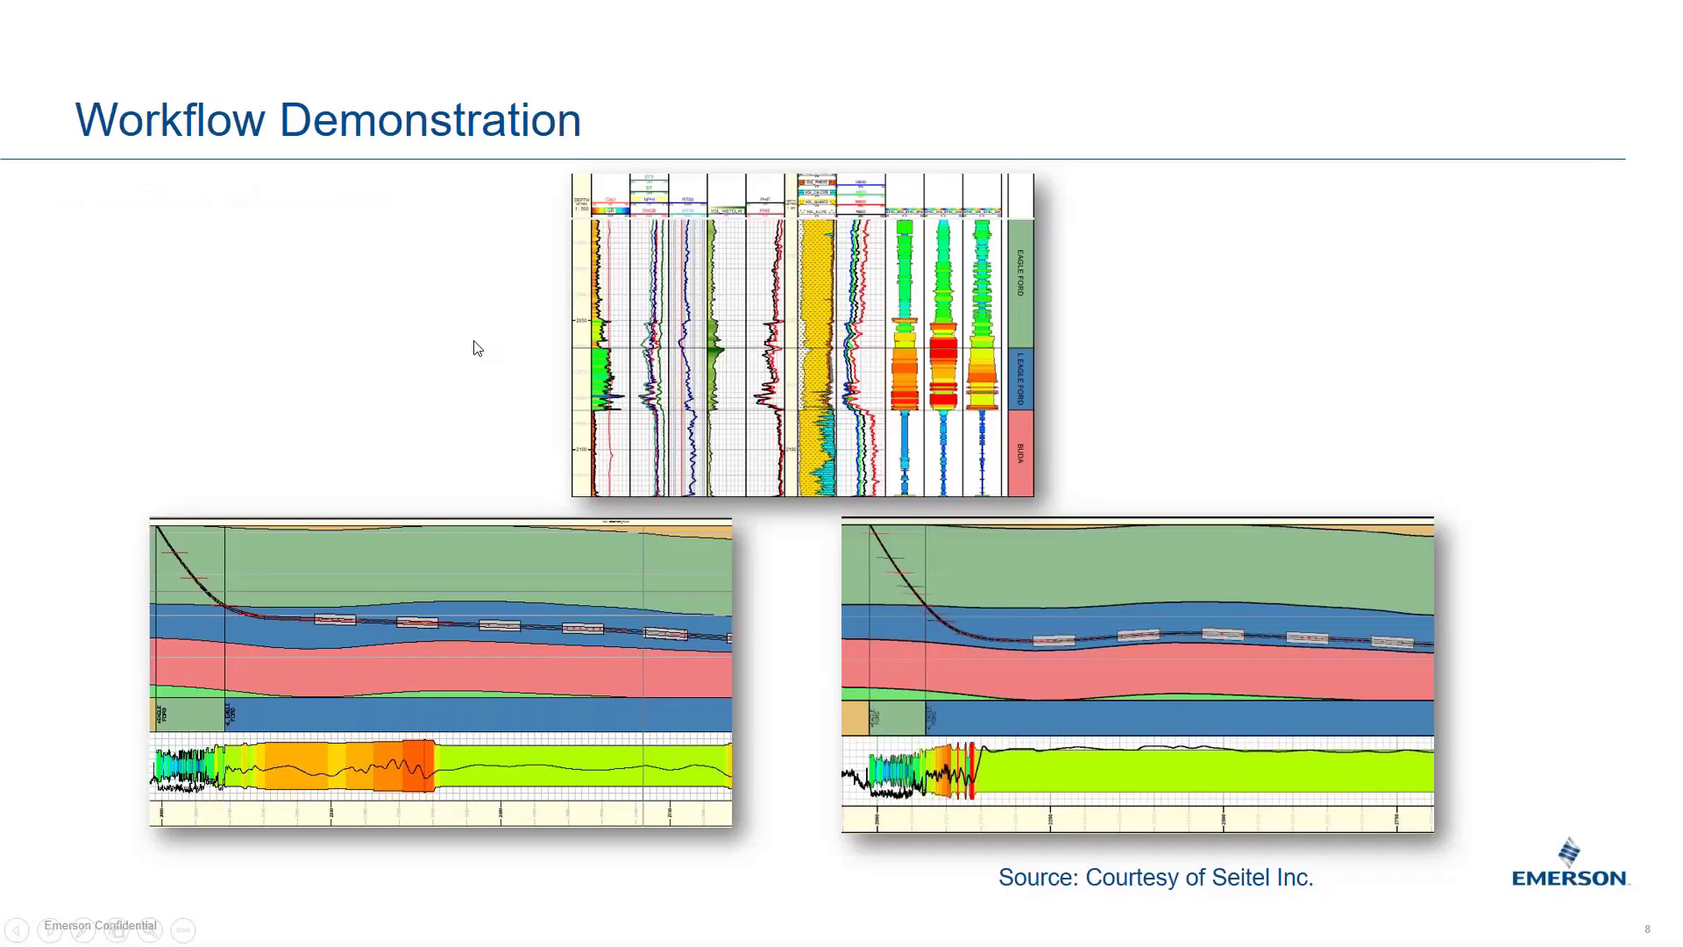
key(Right)
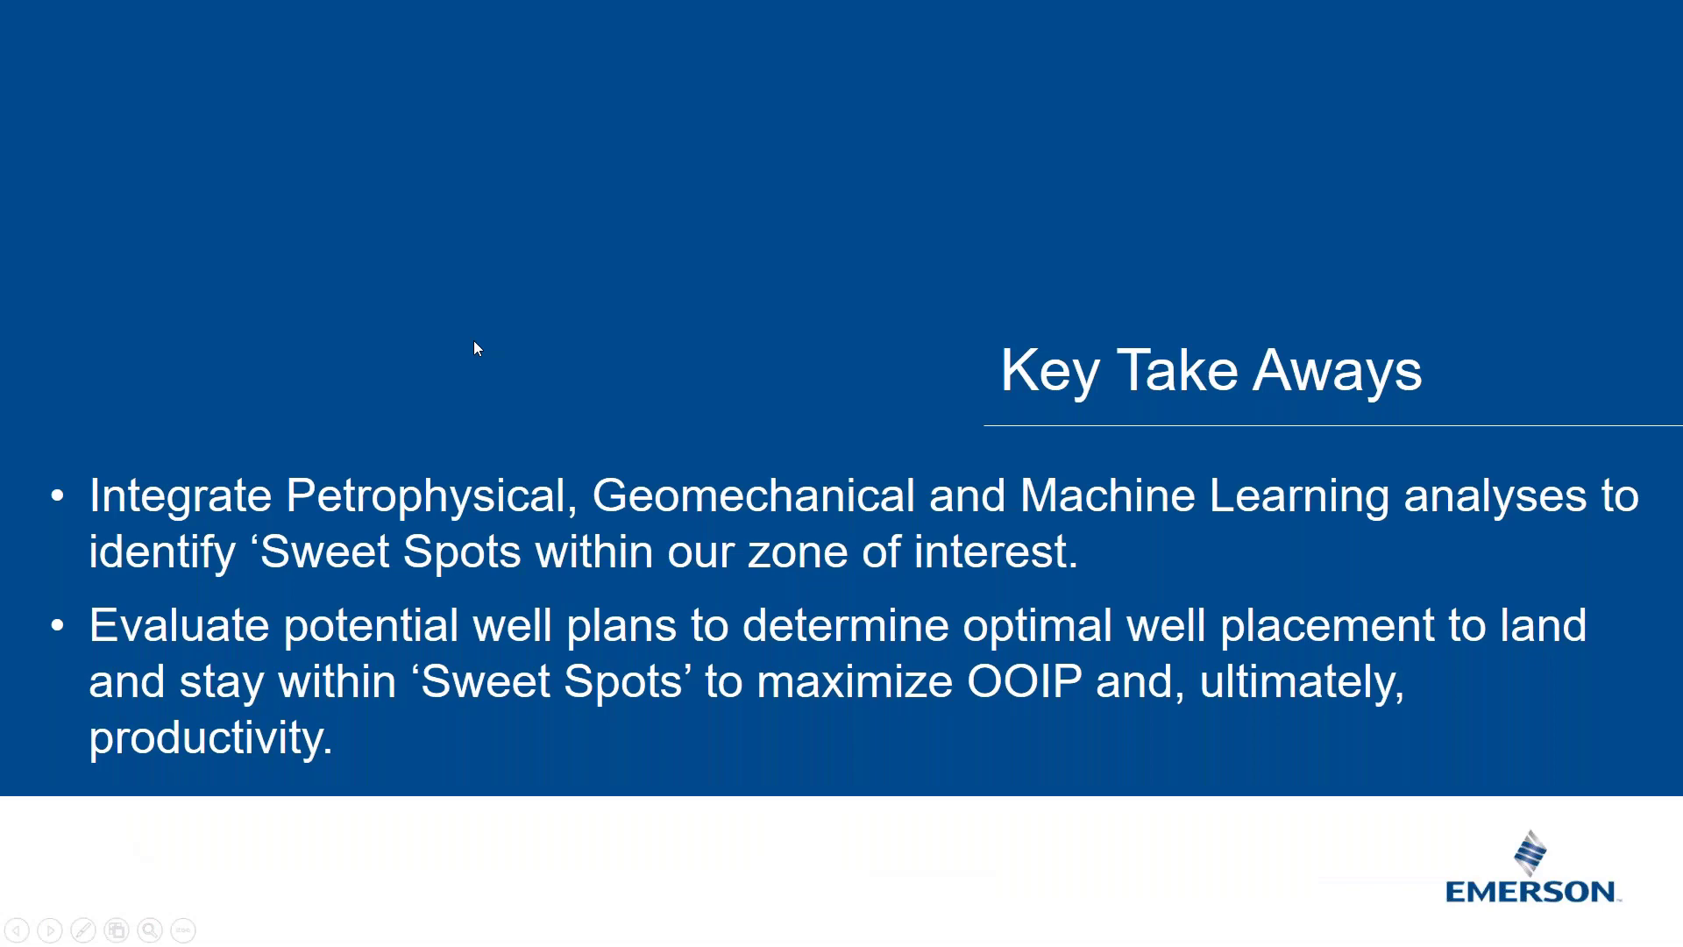